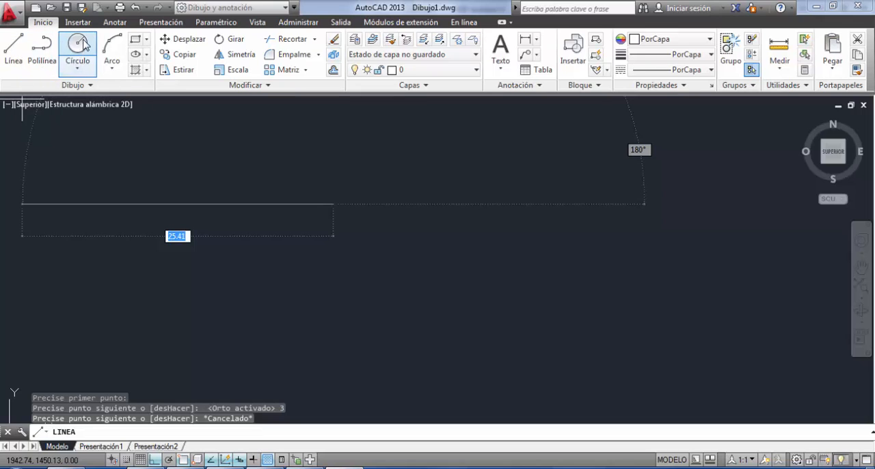
Switch to PDF Architect to examine the TP1.pdf plan's dimensions and tool list, dismissing the Windows colour prompt, and return to AutoCAD.
left_click(73, 87)
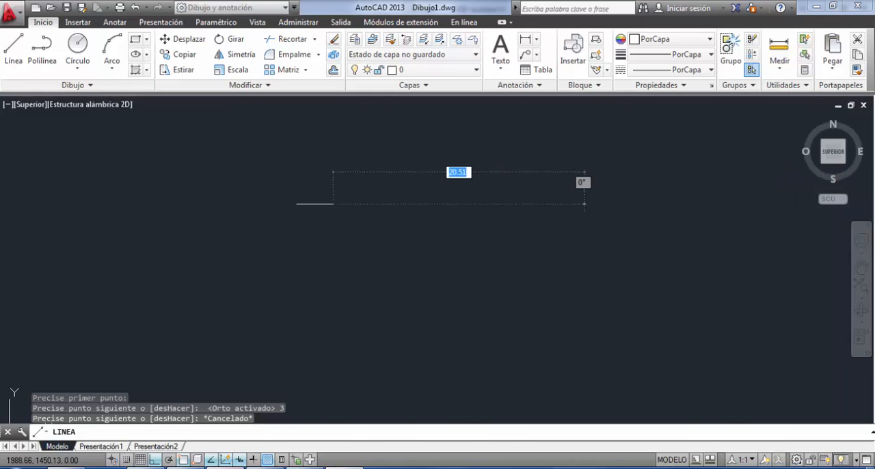
left_click(248, 467)
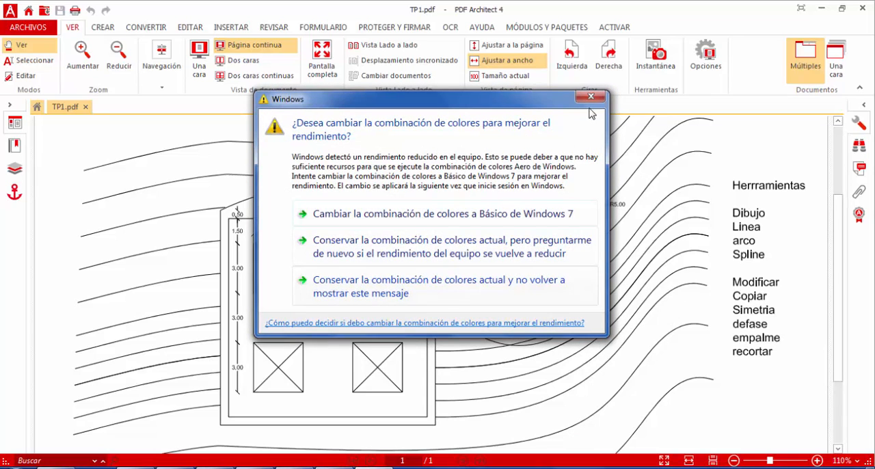
left_click(590, 96)
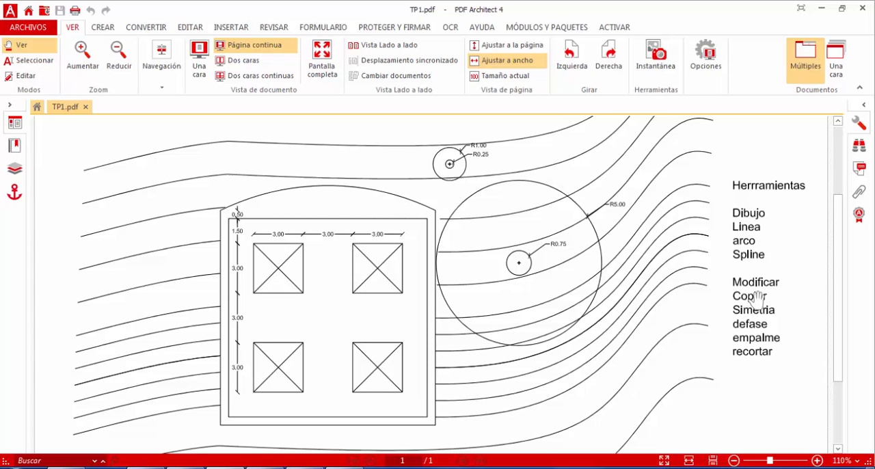
left_click(823, 10)
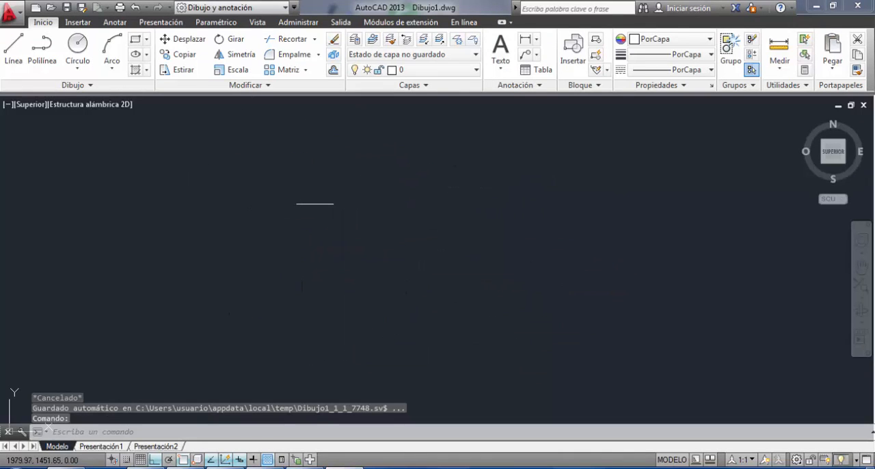
Erase the leftover short horizontal line from the drawing area.
left_click_drag(480, 185, 295, 282)
key("Delete")
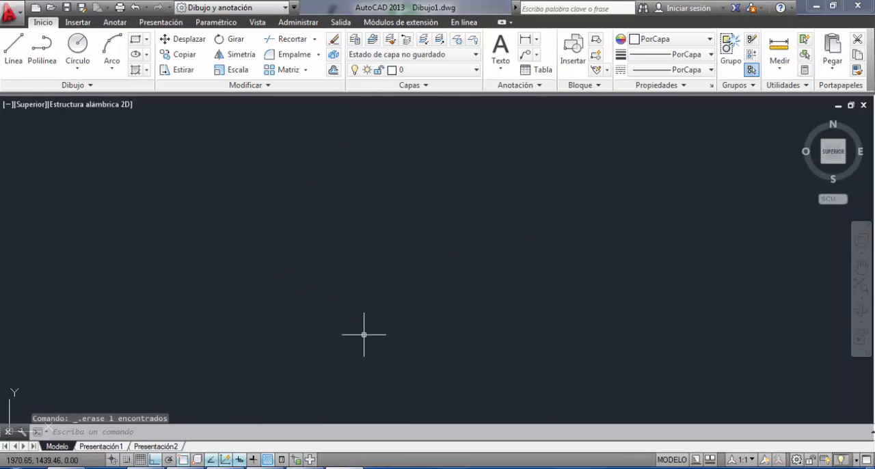
Open the drawing units settings with UNIDADES and set the length precision to 0.00.
type("uni")
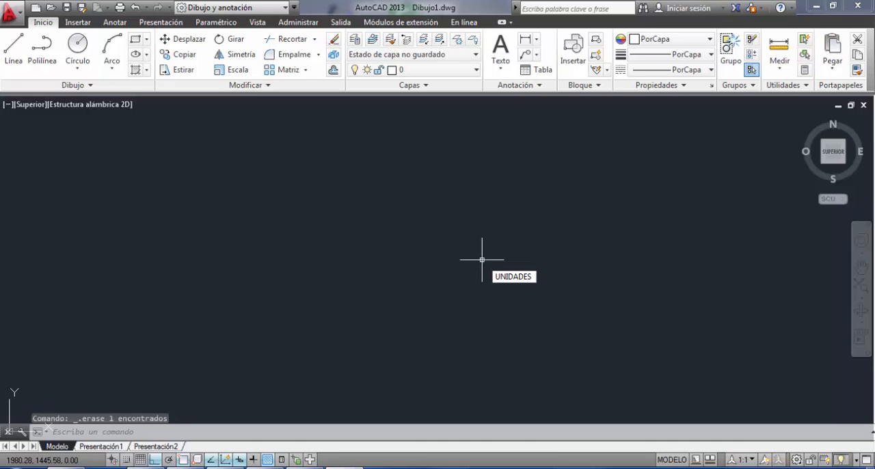
key("Return")
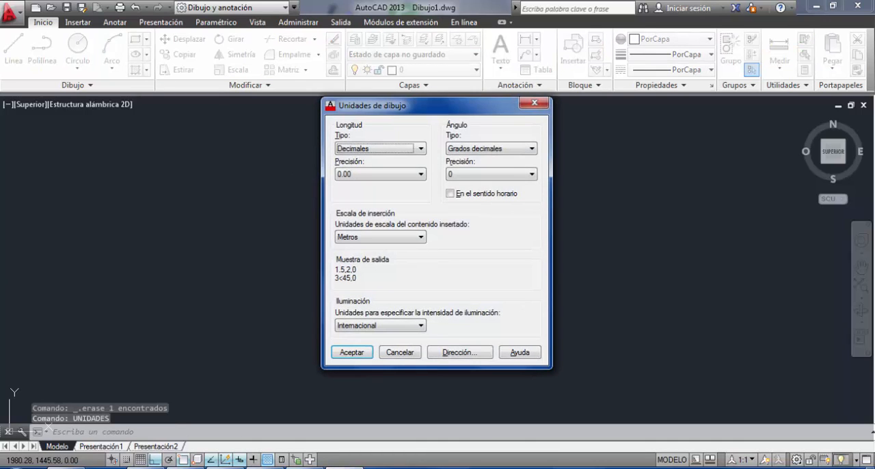
left_click(369, 179)
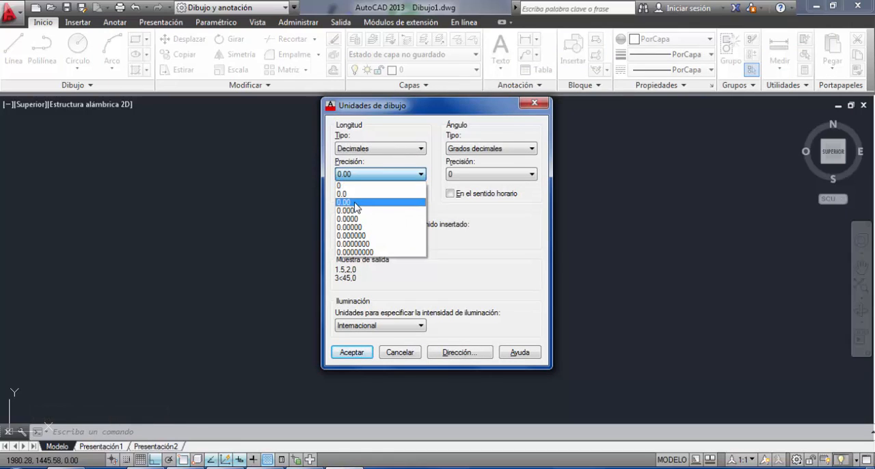
left_click(355, 202)
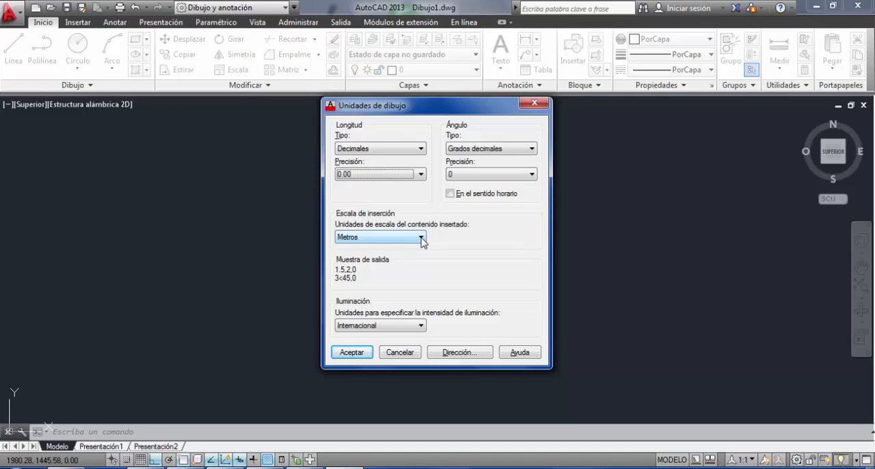
mouse_move(422, 242)
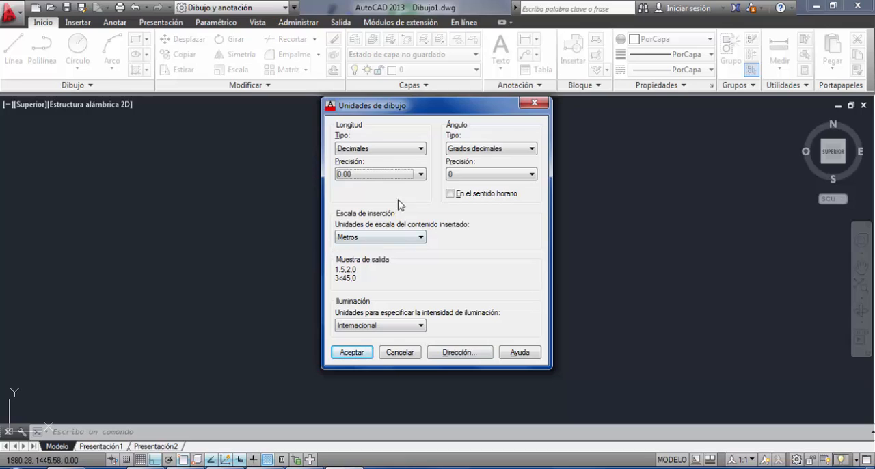
left_click(418, 177)
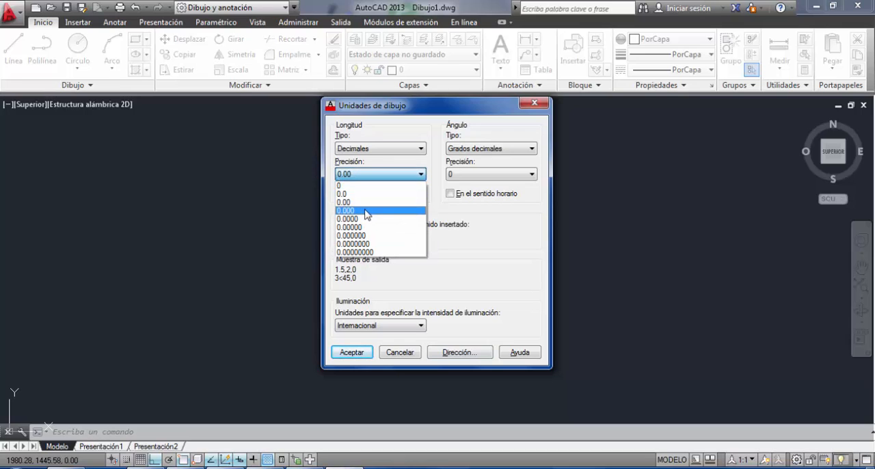
left_click(389, 263)
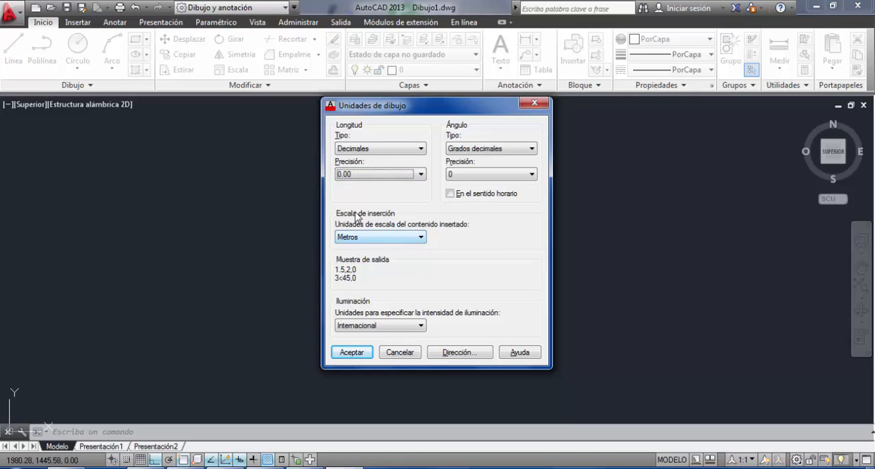
Set the insertion scale units to Metros and accept the drawing units.
left_click(382, 238)
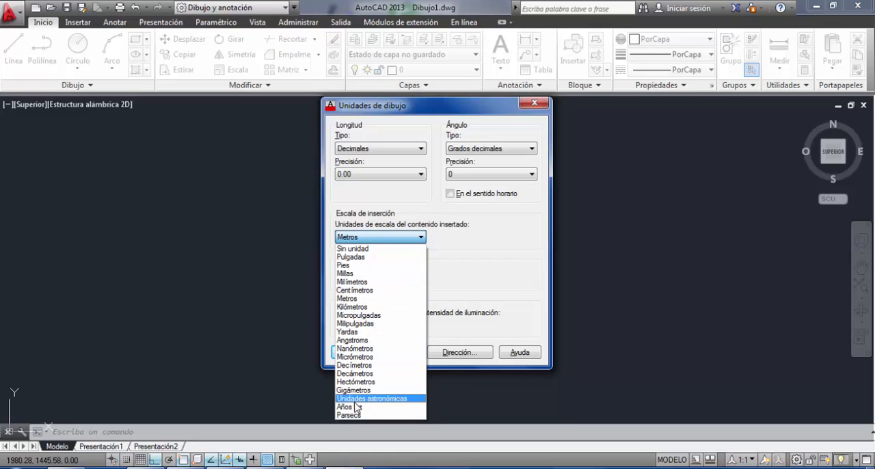
left_click(406, 239)
left_click(406, 240)
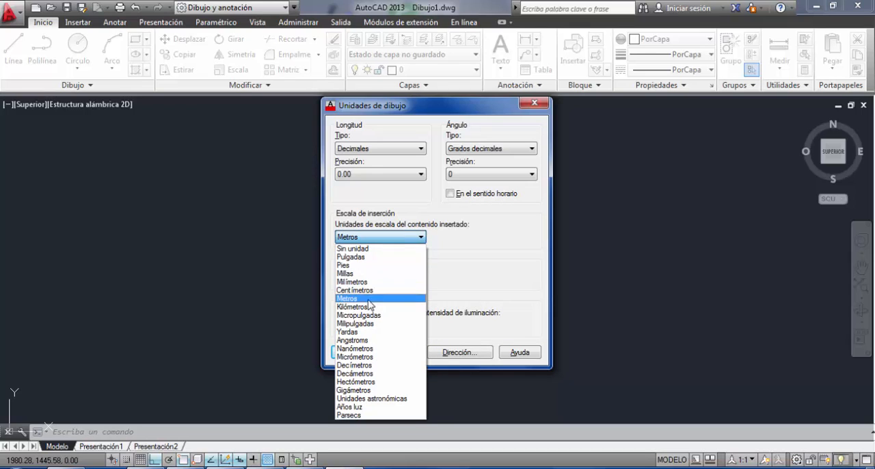
left_click(366, 301)
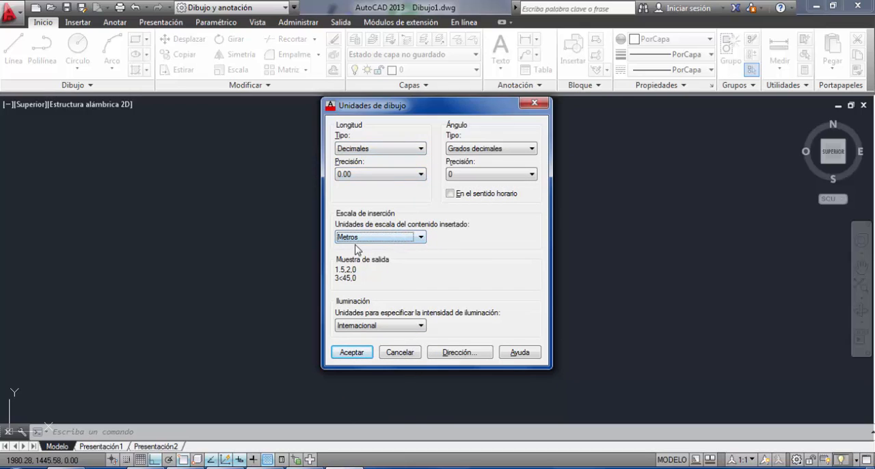
left_click(351, 353)
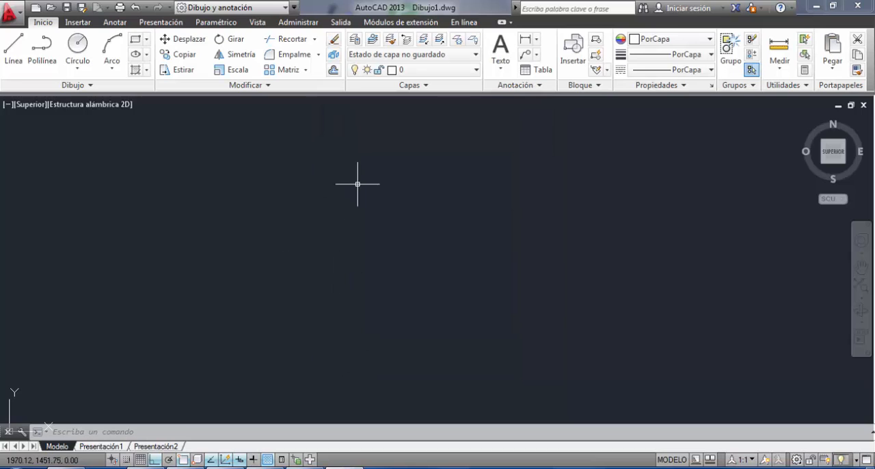
Draw a 3 m horizontal line toward the right with Ortho mode on, as the top side of a square.
left_click(15, 55)
left_click(251, 196)
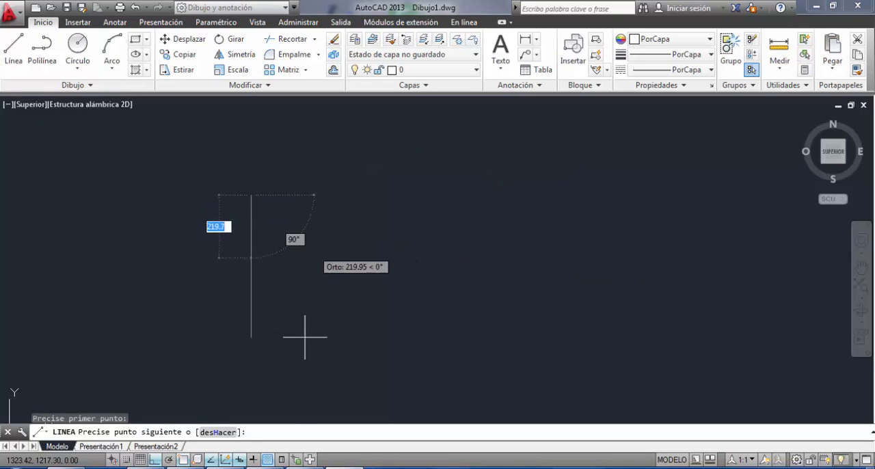
left_click(158, 460)
key("F8")
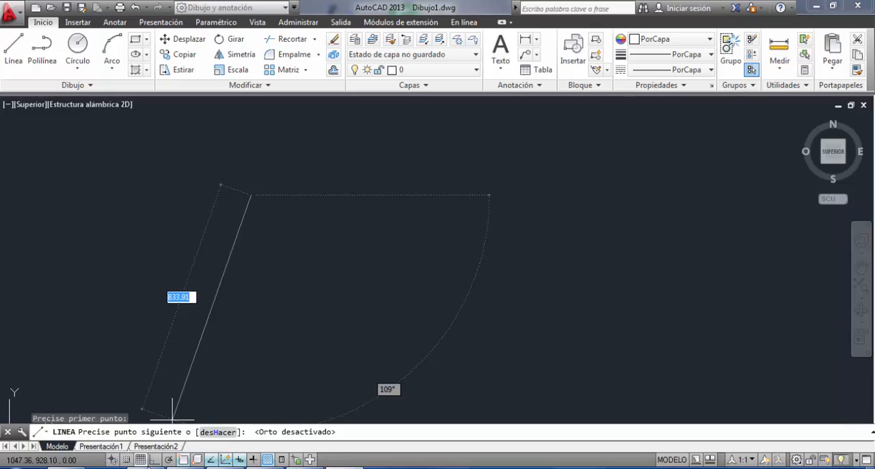
left_click(157, 460)
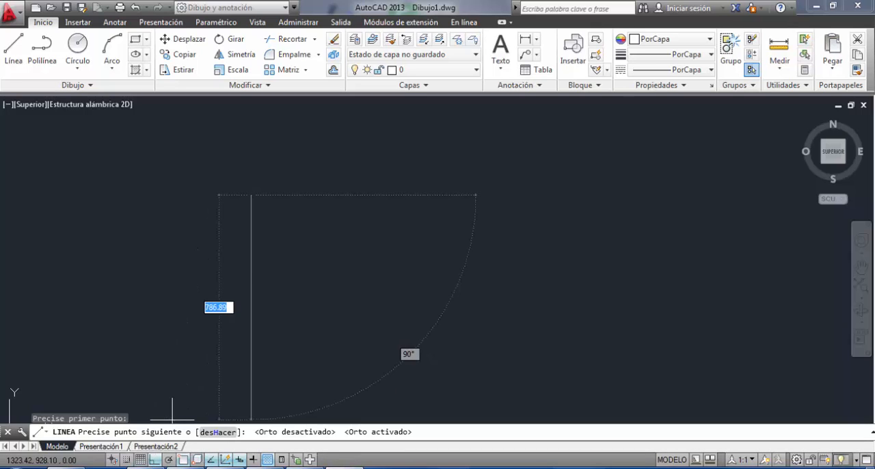
mouse_move(253, 243)
middle_mouse_down()
mouse_move(257, 306)
mouse_move(280, 369)
middle_mouse_up()
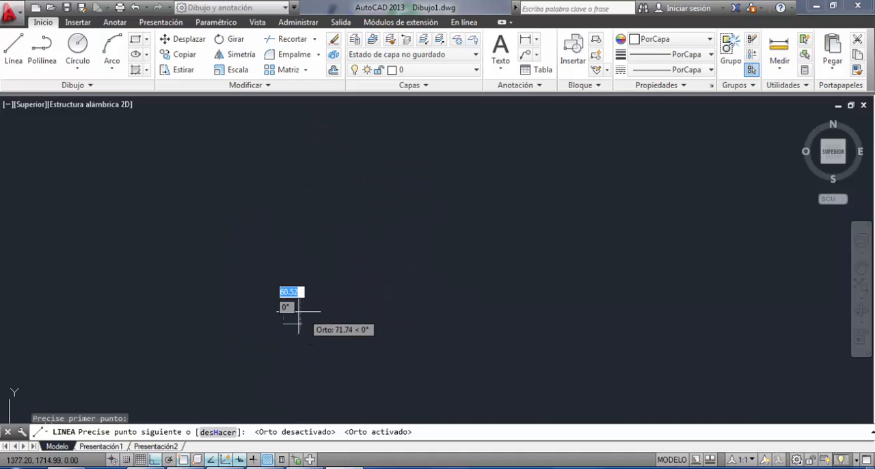
middle_click_drag(423, 294, 428, 145)
key("alt+Tab")
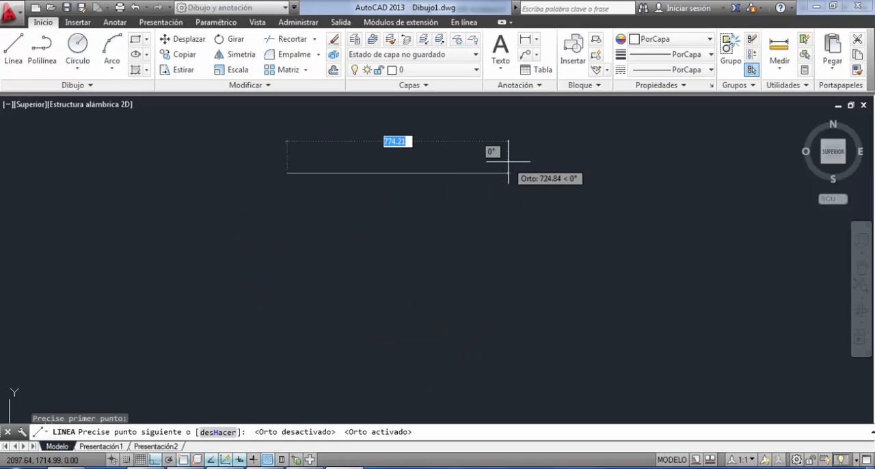
type("3")
key("Return")
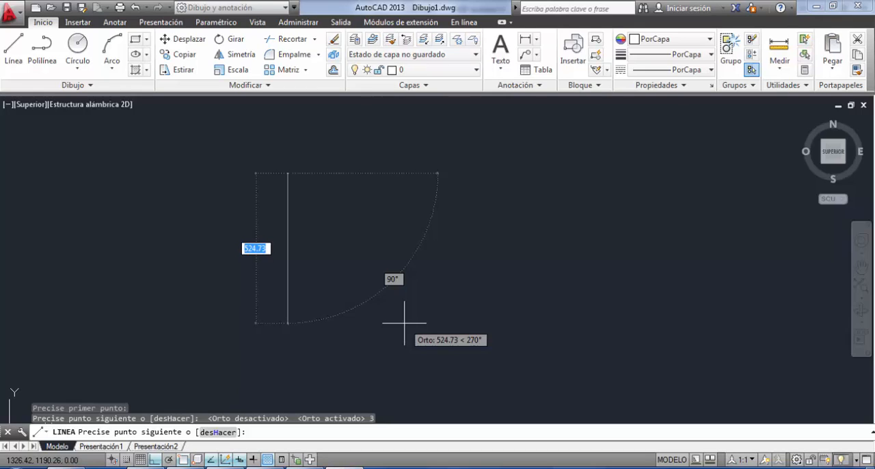
Continue the line 3 m straight down from the top side's right end to form the square's right side.
scroll(267, 163, "up", 4)
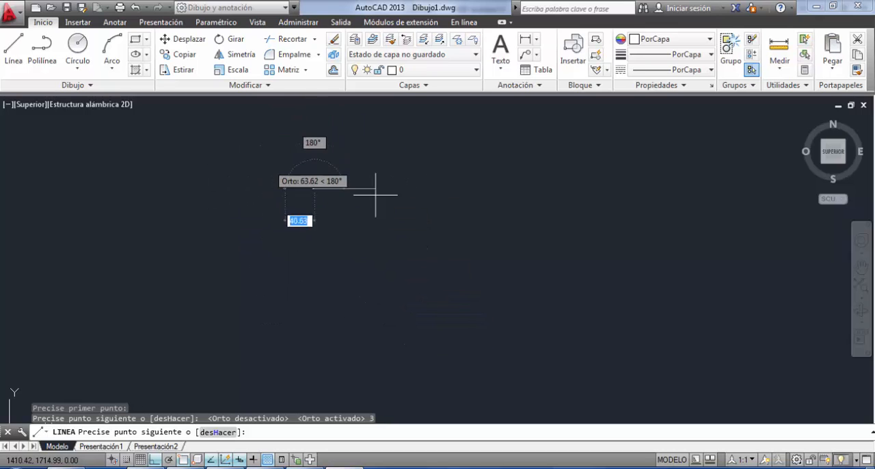
scroll(370, 196, "up", 6)
mouse_move(274, 192)
middle_mouse_down()
mouse_move(636, 338)
mouse_move(757, 280)
middle_mouse_up()
mouse_move(265, 295)
middle_mouse_down()
mouse_move(176, 262)
mouse_move(186, 265)
middle_mouse_up()
middle_click_drag(544, 262, 282, 218)
scroll(189, 173, "up", 6)
mouse_move(189, 174)
middle_mouse_down()
mouse_move(311, 188)
mouse_move(415, 141)
mouse_move(421, 126)
middle_mouse_up()
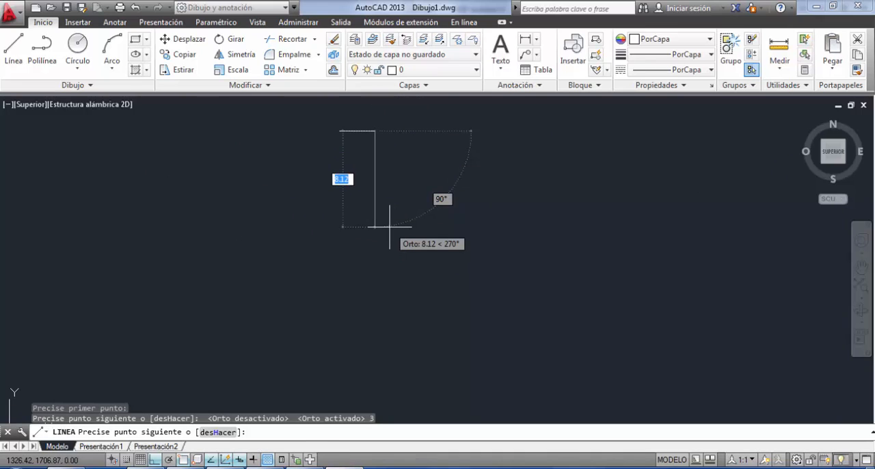
middle_click_drag(390, 227, 439, 305)
scroll(447, 245, "up", 2)
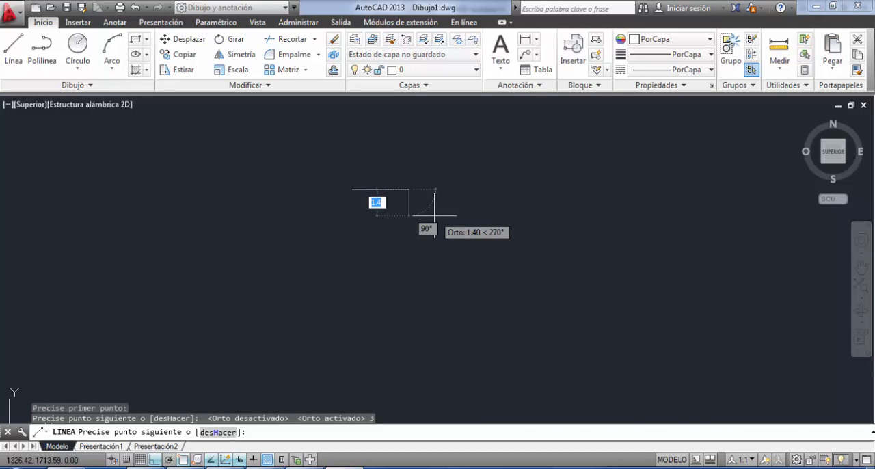
type("3")
key("Return")
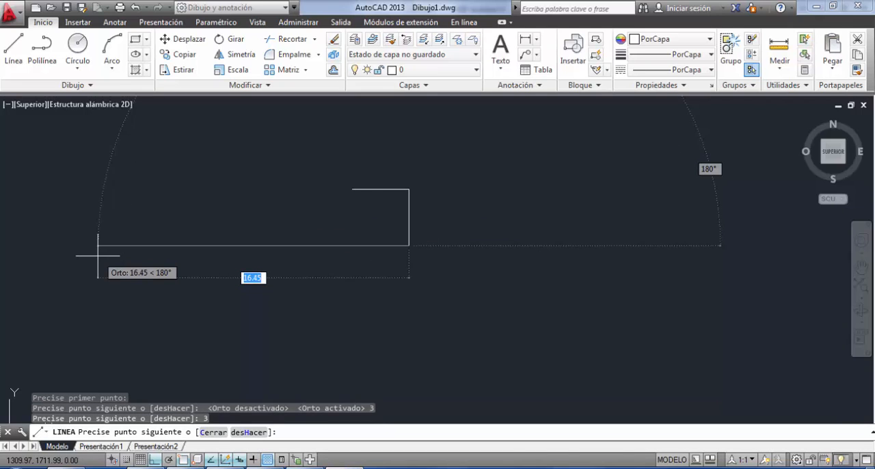
Draw the square's 3 m bottom side toward the left and close the outline at the starting corner.
type("3")
key("Return")
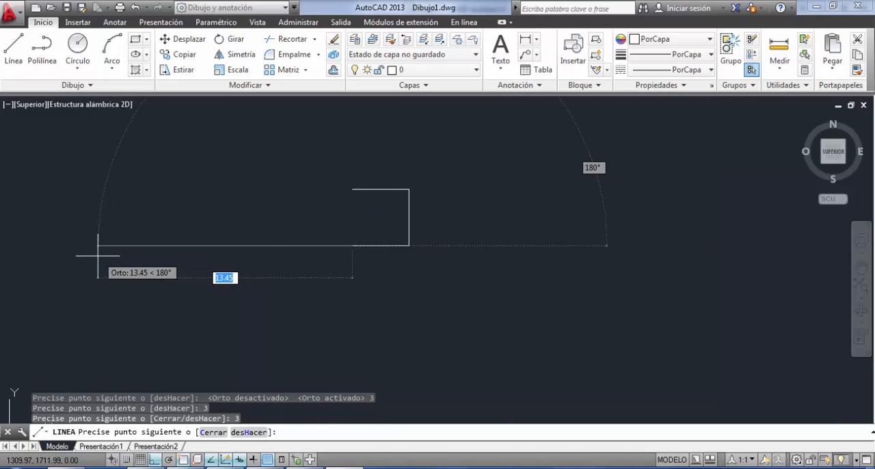
left_click(352, 189)
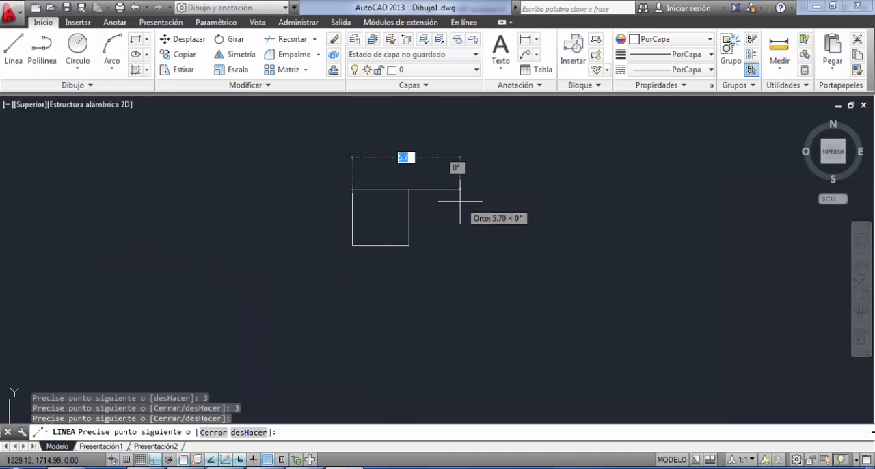
key("Return")
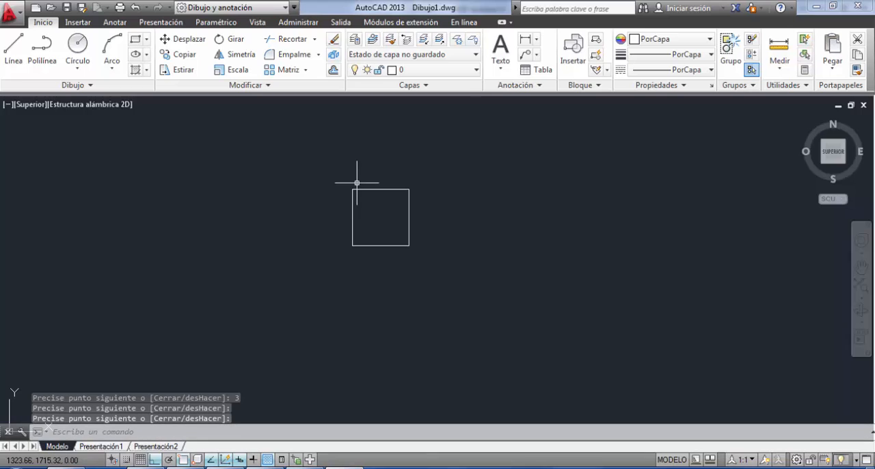
Draw a diagonal line from the square's upper-left corner to its lower-right corner.
left_click(18, 43)
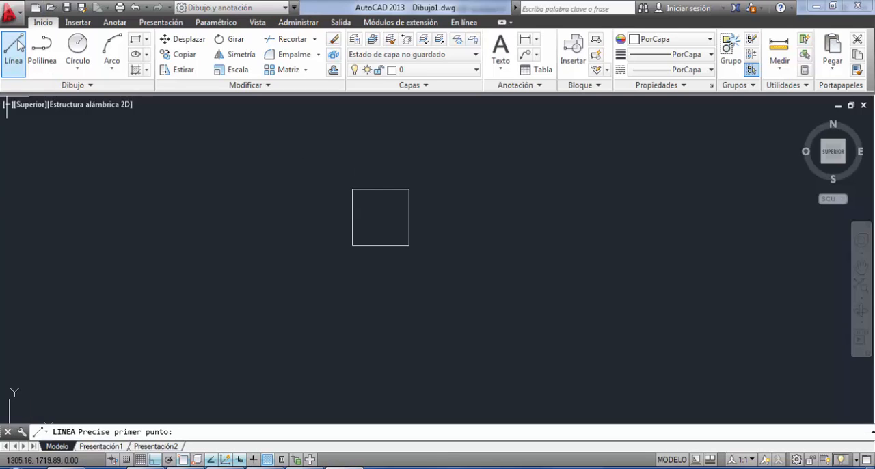
left_click(353, 189)
left_click(408, 244)
key("Return")
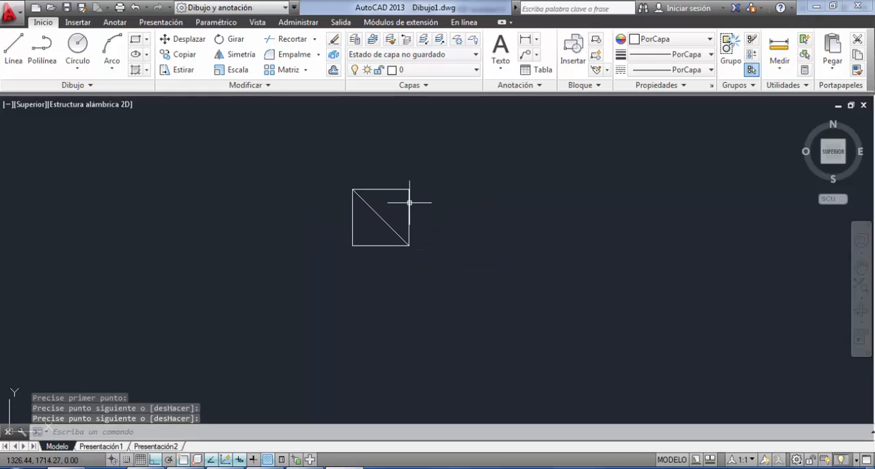
Draw the second diagonal from the square's upper-right corner to its lower-left corner.
key("Return")
left_click(413, 189)
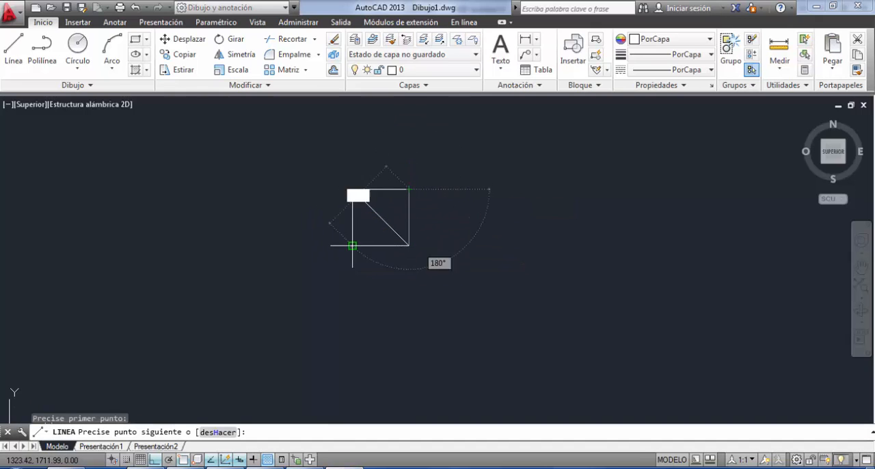
key("Return")
mouse_move(409, 263)
middle_mouse_down()
mouse_move(209, 287)
mouse_move(284, 232)
middle_mouse_up()
scroll(284, 230, "down", 2)
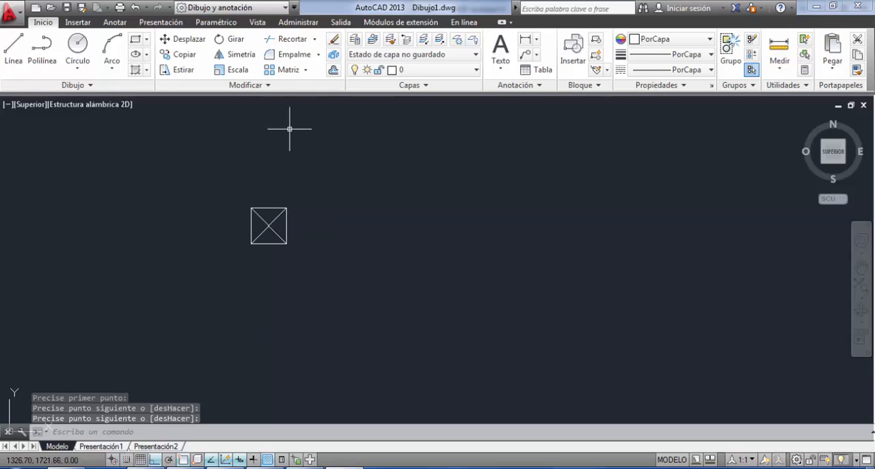
left_click(268, 207)
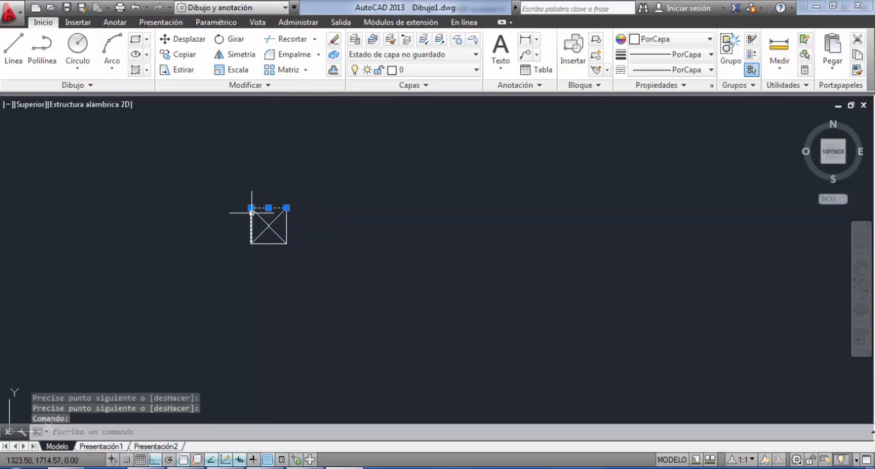
left_click(251, 213)
left_click(267, 244)
left_click(287, 224)
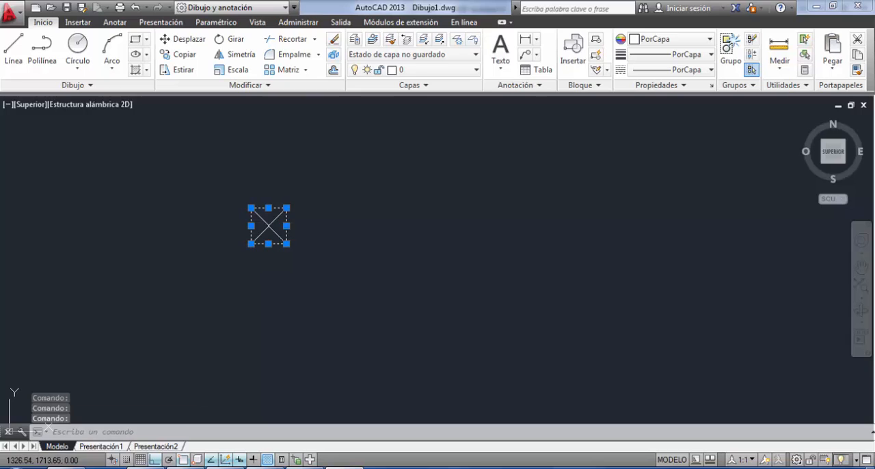
key("Escape")
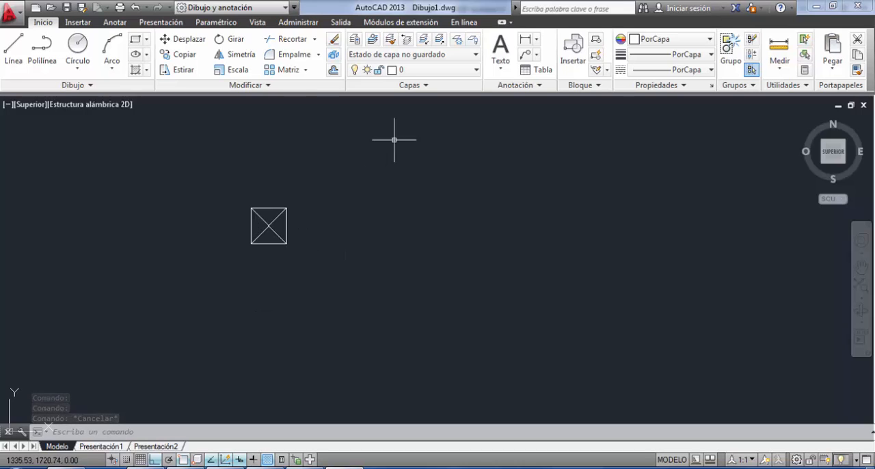
Group the square's outline and its two diagonals into a single object.
left_click(270, 206)
left_click(262, 220)
key("Escape")
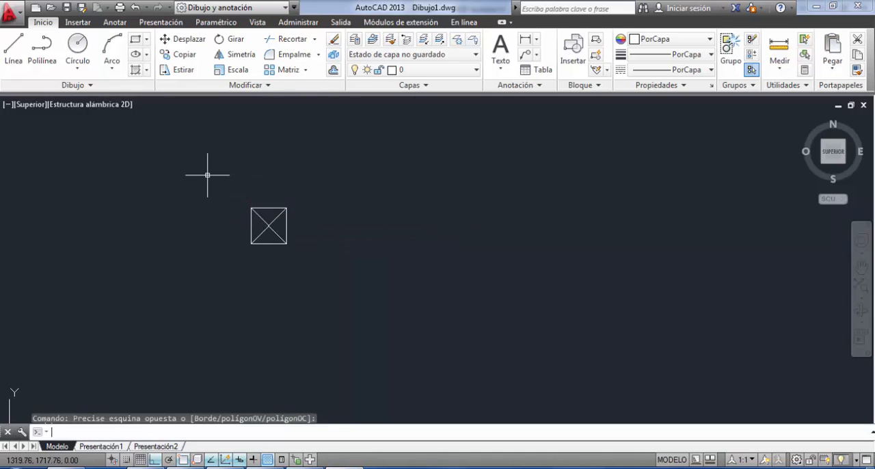
key("Escape")
left_click(214, 181)
left_click(303, 267)
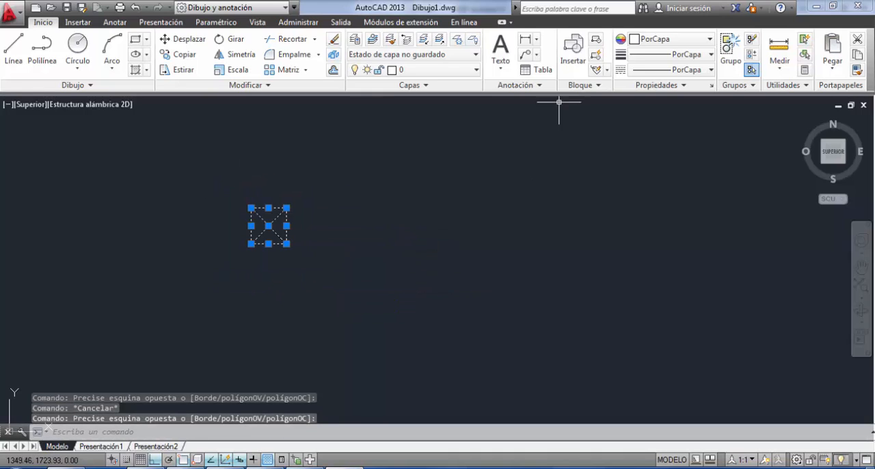
left_click(729, 49)
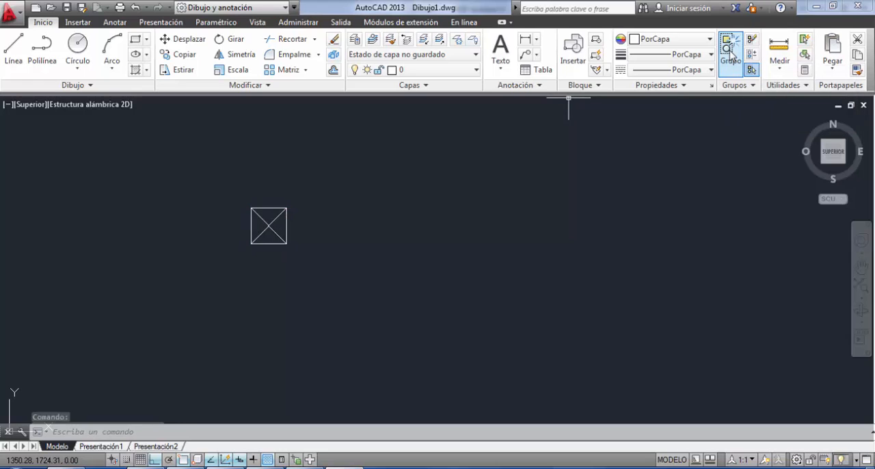
Move the grouped square horizontally about 6.8 m to the right by its centre grip and clear the selection.
left_click(286, 214)
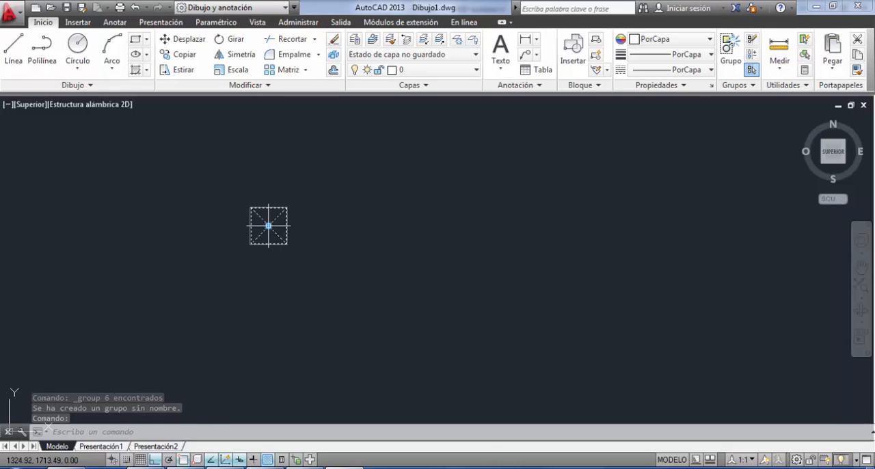
left_click(269, 226)
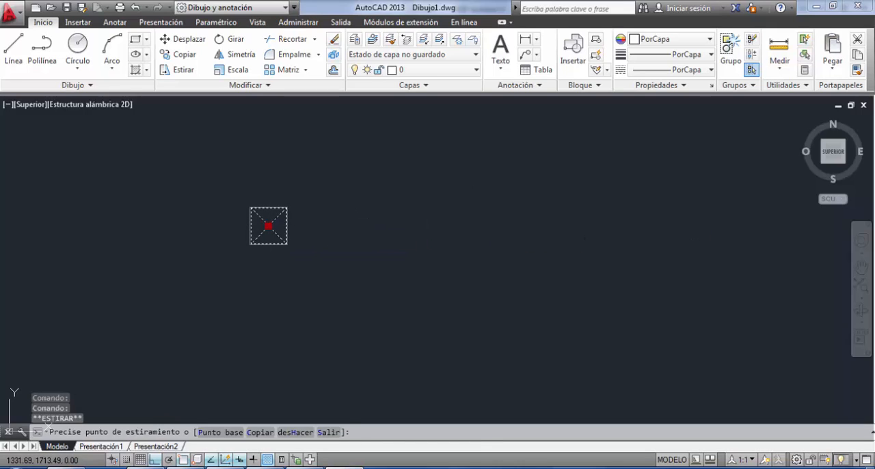
left_click(349, 226)
scroll(305, 281, "up", 10)
middle_click_drag(412, 225, 328, 323)
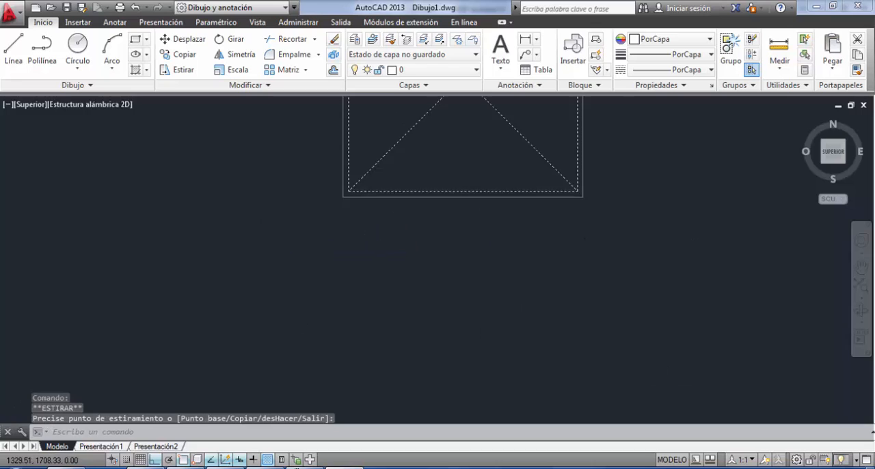
scroll(328, 322, "down", 5)
middle_click_drag(383, 261, 371, 336)
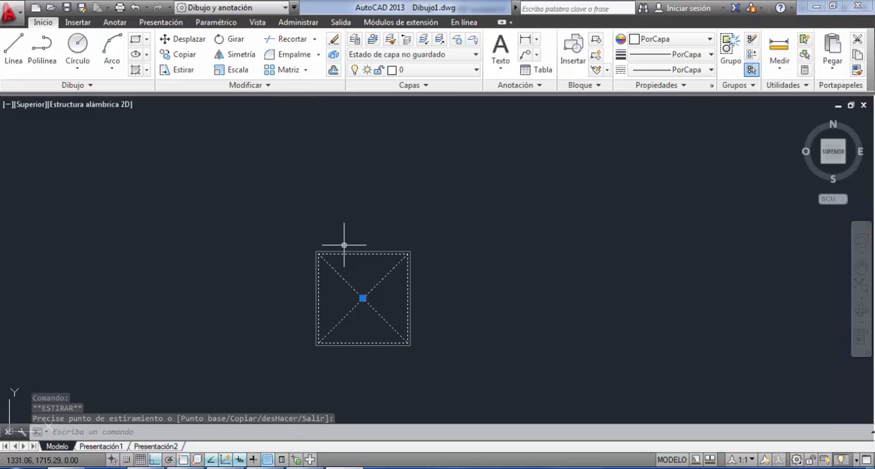
key("Escape")
scroll(304, 147, "down", 4)
middle_click_drag(359, 237, 320, 246)
middle_click_drag(299, 313, 301, 281)
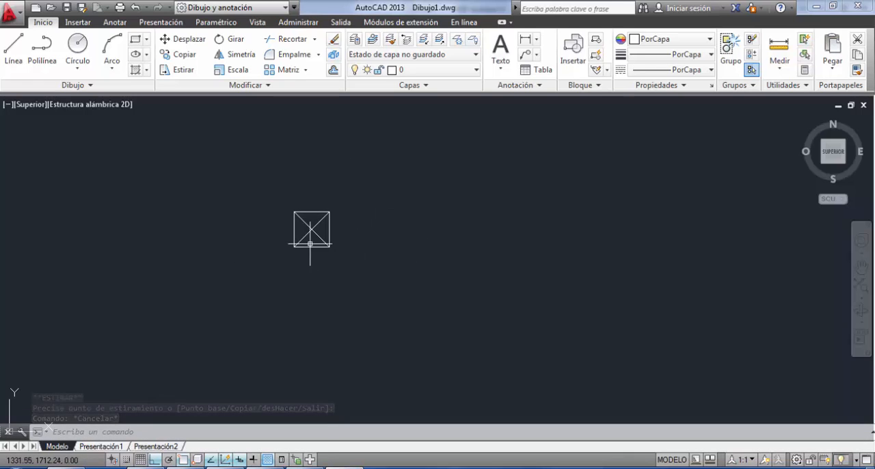
left_click(274, 211)
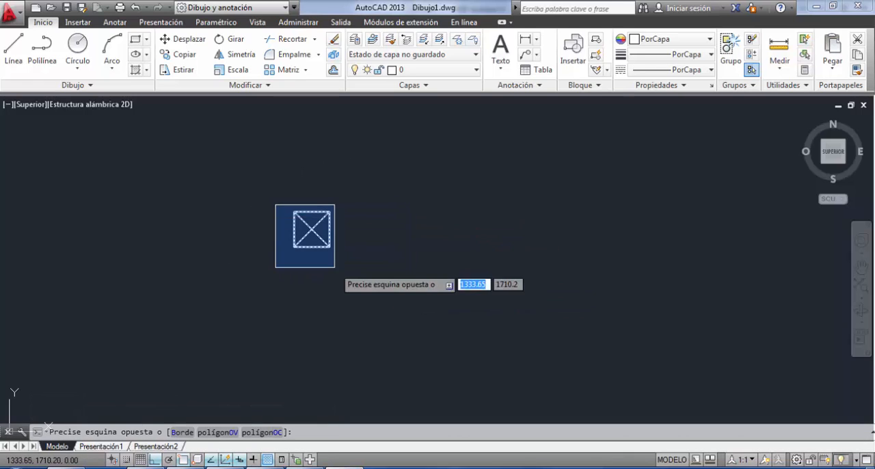
left_click(336, 267)
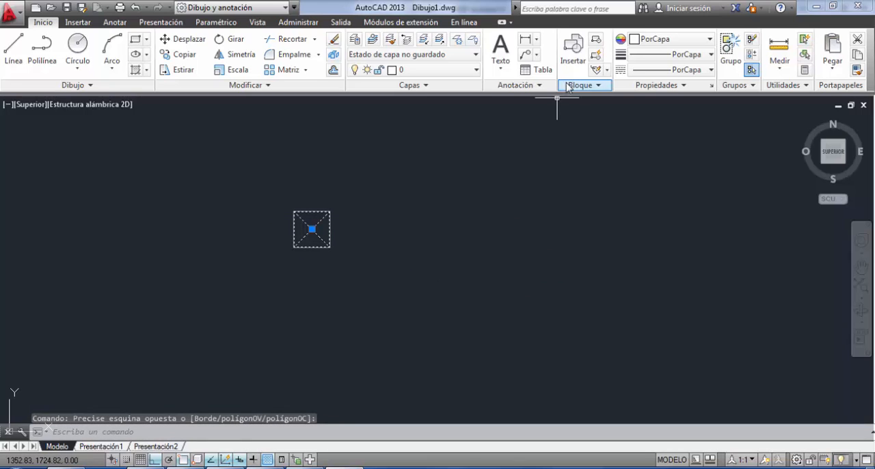
left_click(468, 135)
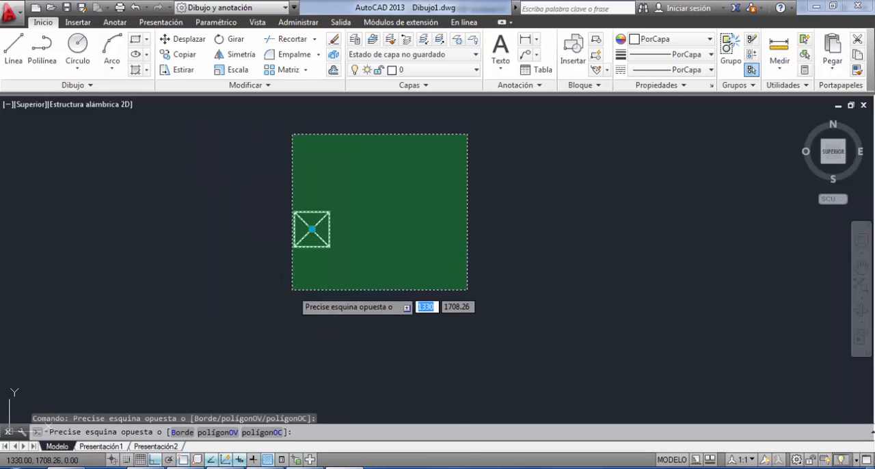
key("Escape")
left_click(319, 210)
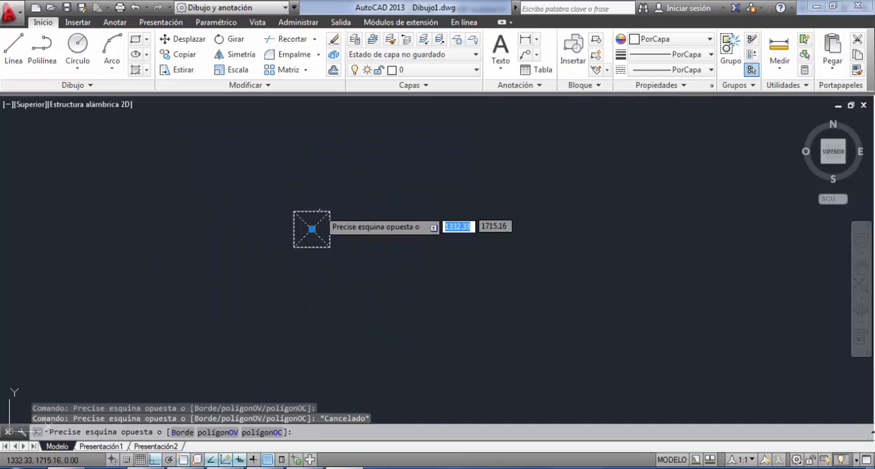
left_click(311, 220)
key("Escape")
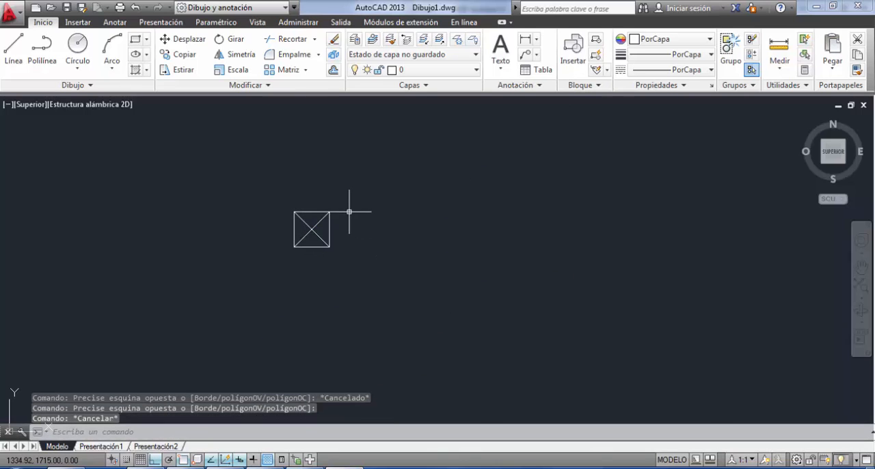
left_click(346, 199)
left_click(299, 256)
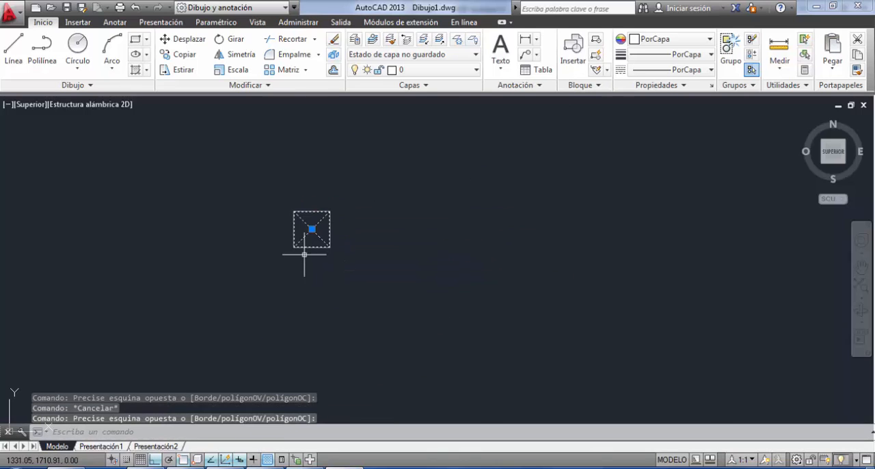
left_click(268, 201)
left_click(377, 287)
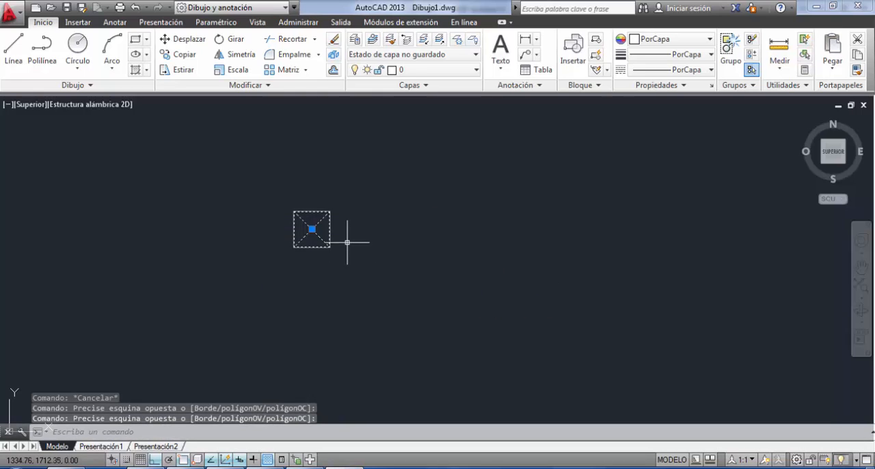
key("Escape")
Copy the grouped square 6 m to the right from its lower-left corner, checking the spacing in TP1.pdf.
left_click(362, 182)
left_click(275, 262)
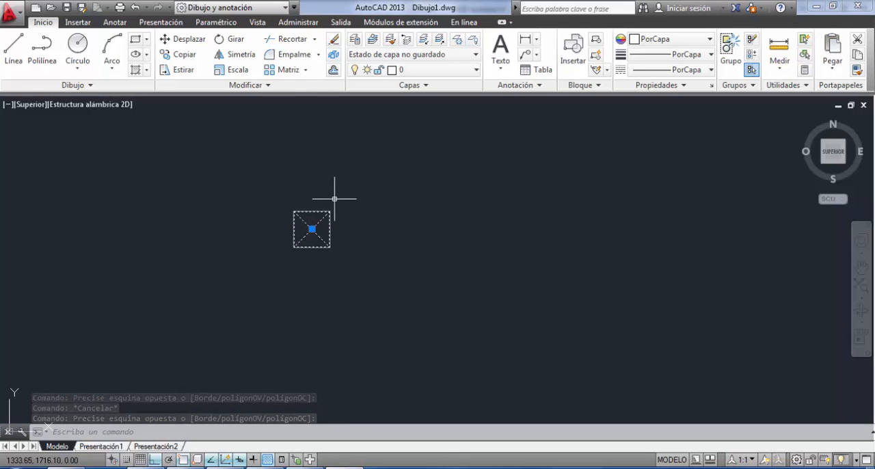
left_click(181, 54)
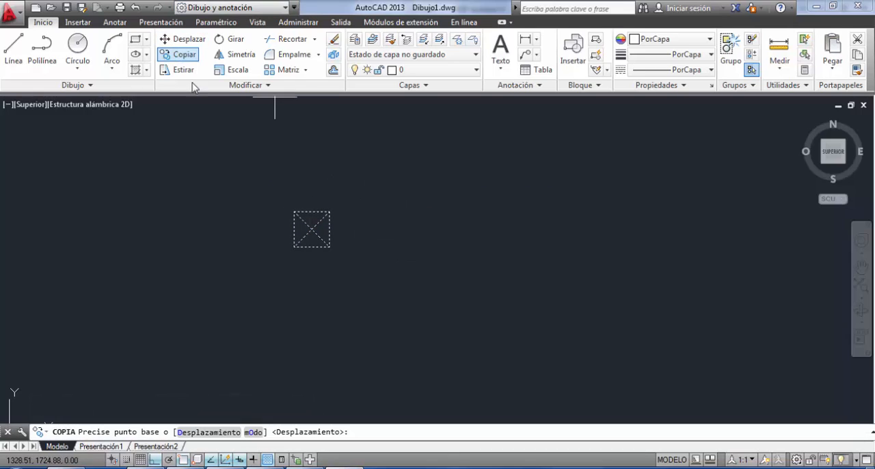
left_click(294, 246)
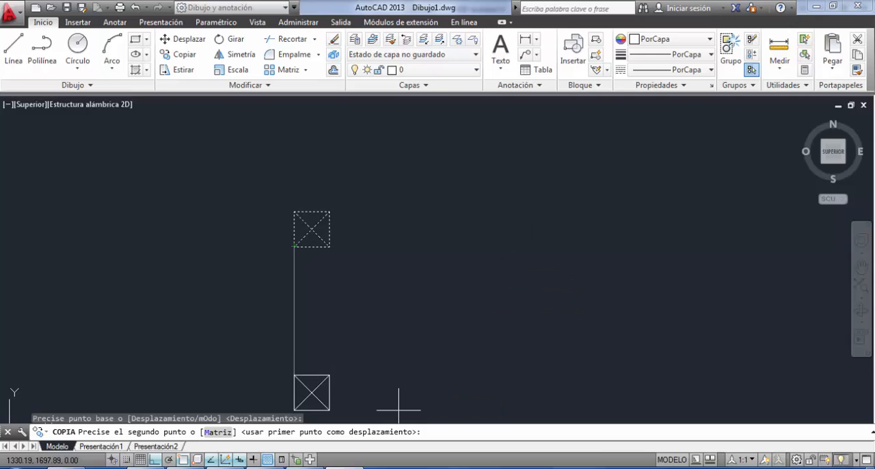
mouse_move(225, 468)
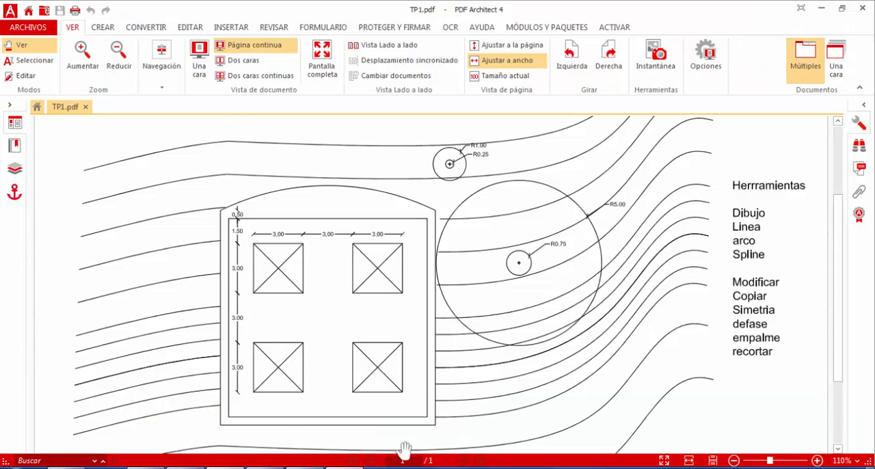
right_click(346, 468)
left_click(315, 468)
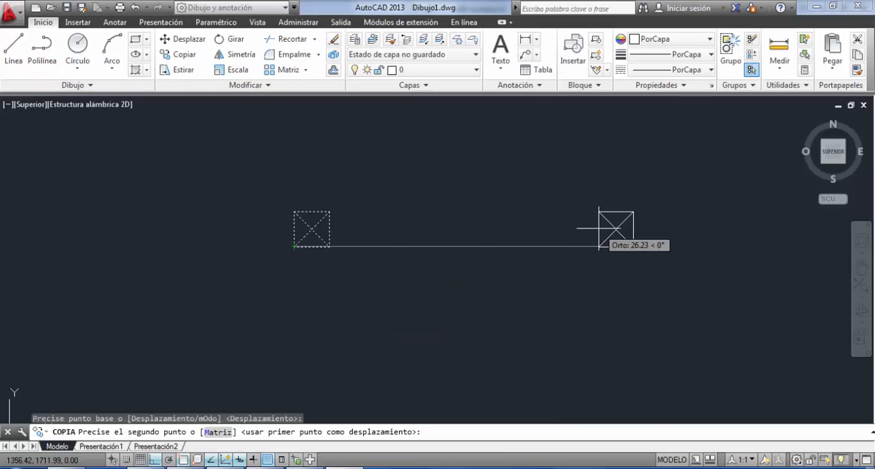
type("6")
key("Return")
key("Escape")
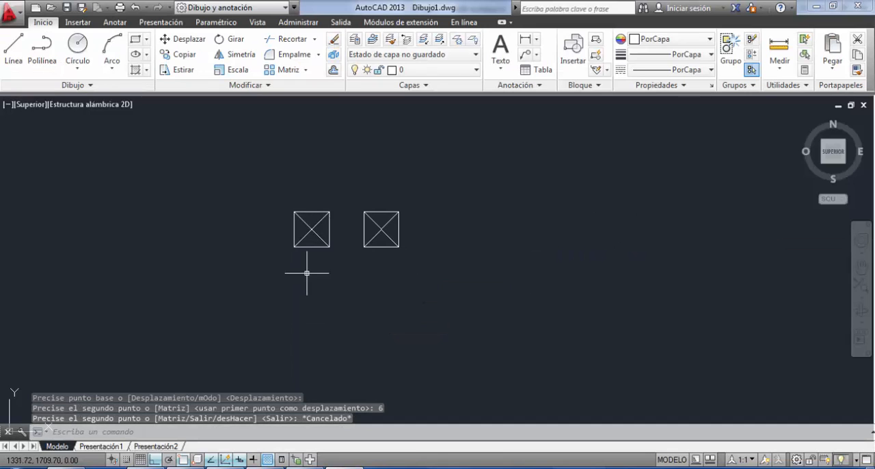
Draw a 3 m auxiliary line straight down from the left square's lower-left corner.
middle_click_drag(296, 218, 303, 186)
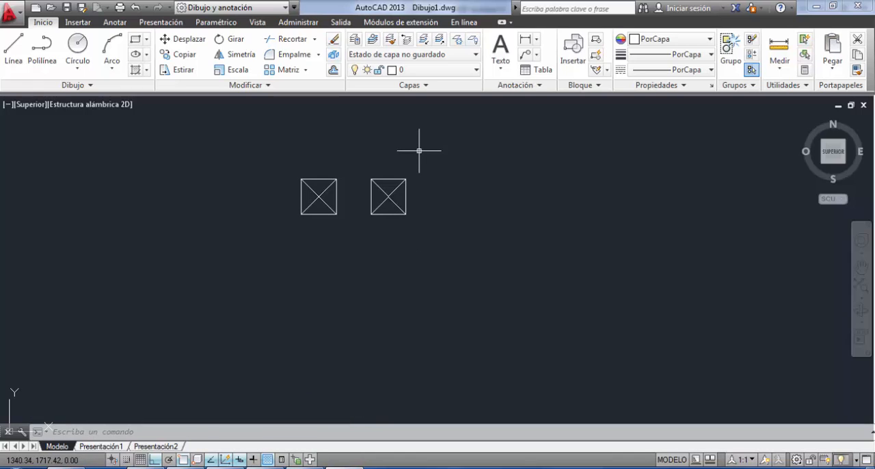
left_click(13, 48)
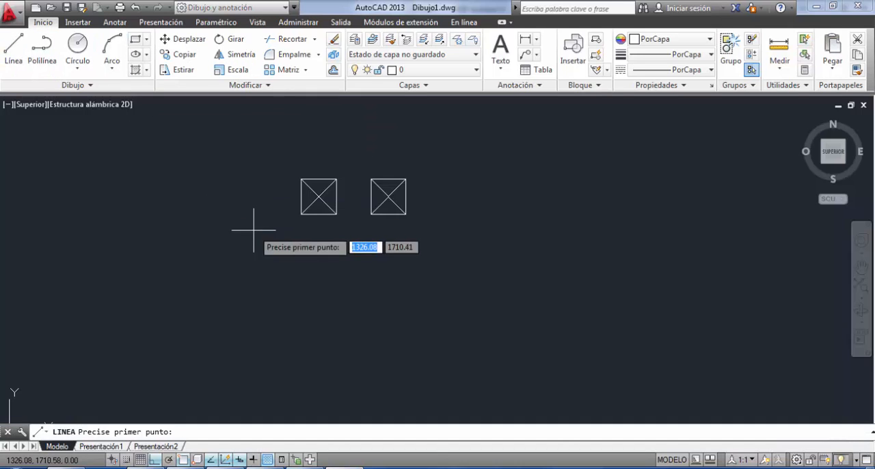
left_click(302, 214)
type("3")
key("Return")
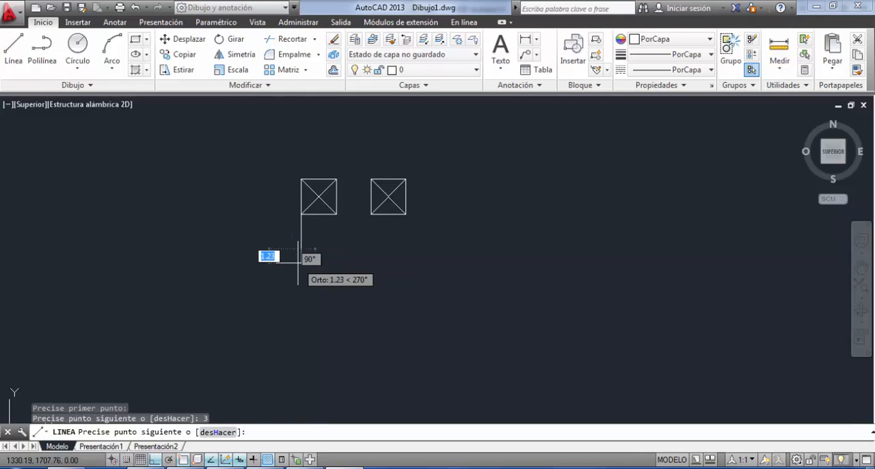
key("Return")
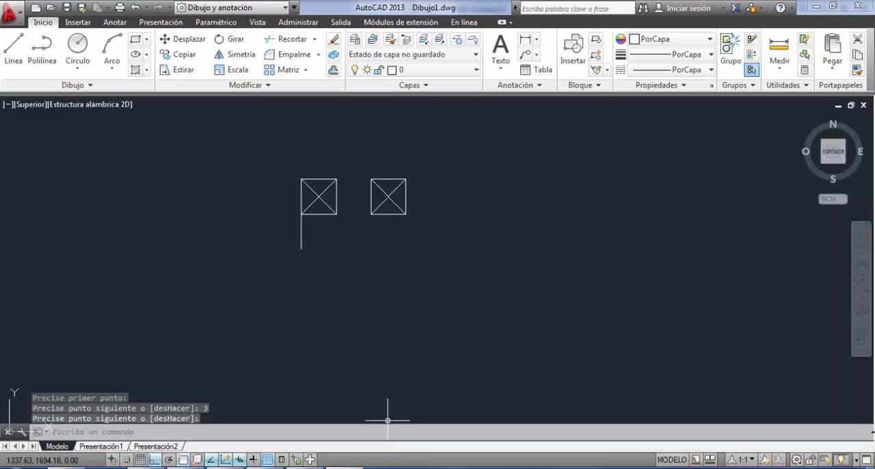
Mirror both crossed squares downward about a horizontal axis through the auxiliary line's midpoint, keeping the source objects.
left_click(305, 467)
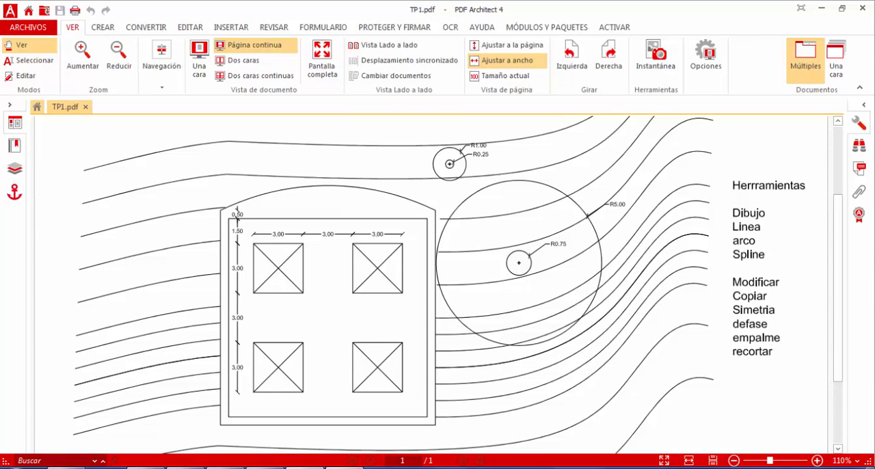
left_click(345, 467)
left_click(264, 169)
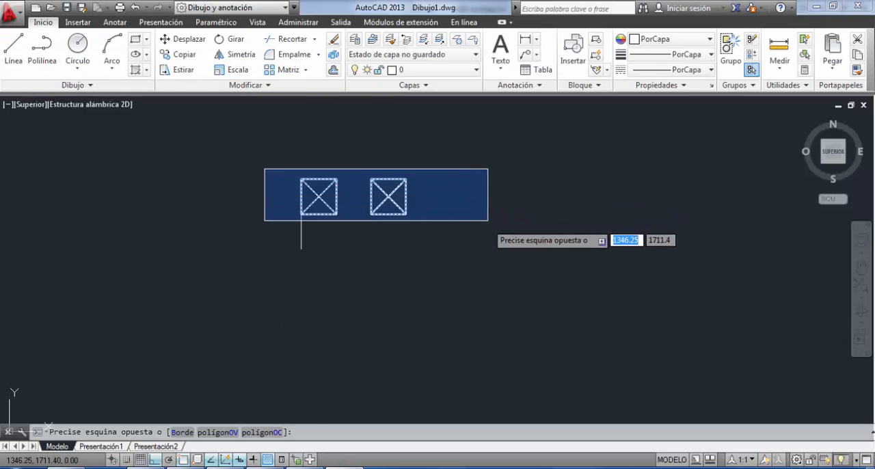
left_click(488, 220)
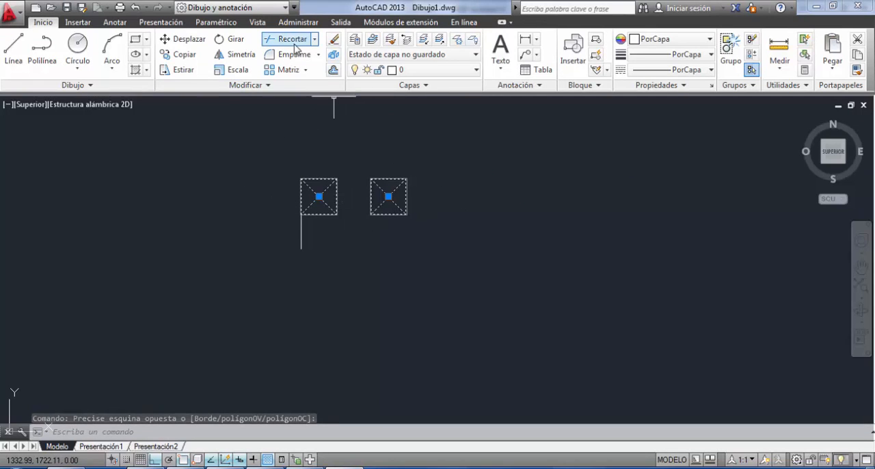
left_click(245, 56)
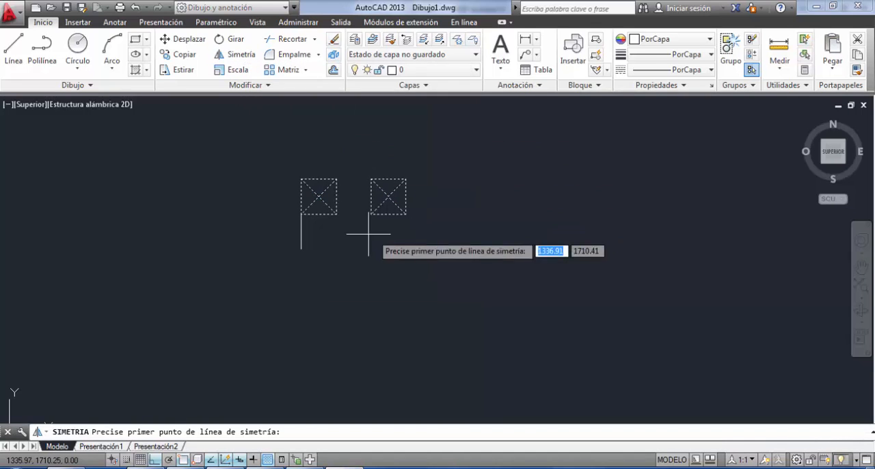
left_click(301, 233)
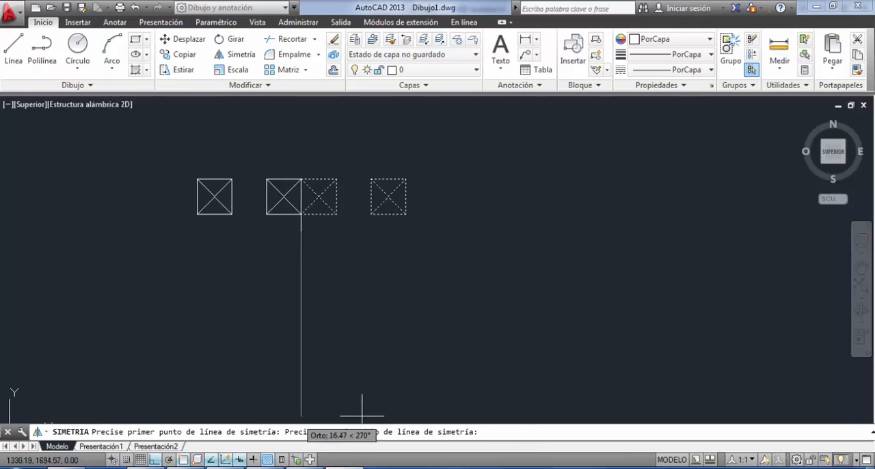
left_click(410, 231)
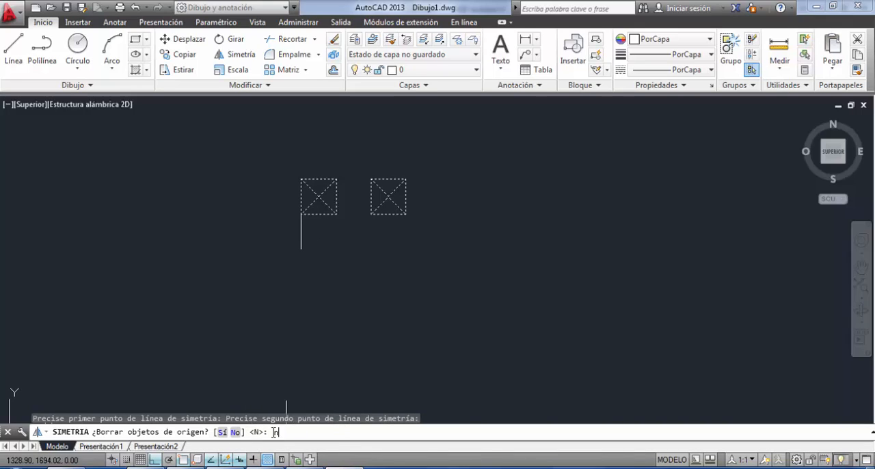
key("Return")
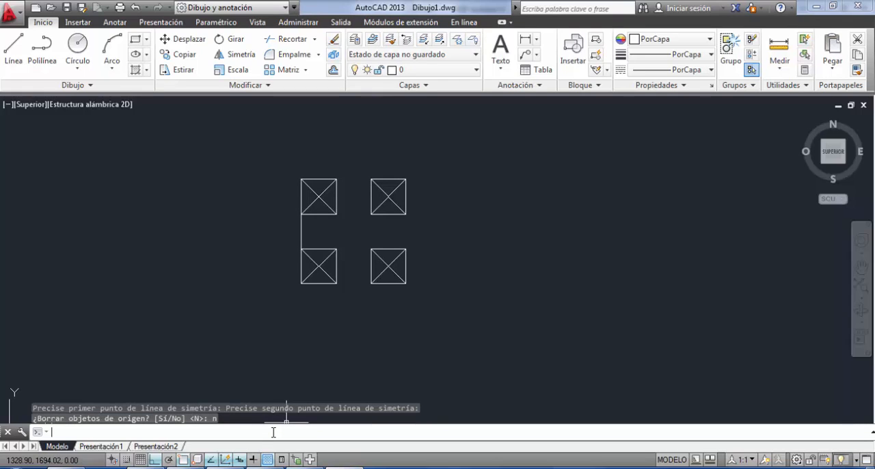
Delete the vertical auxiliary line between the two left squares.
left_click(297, 230)
left_click(274, 254)
key("Delete")
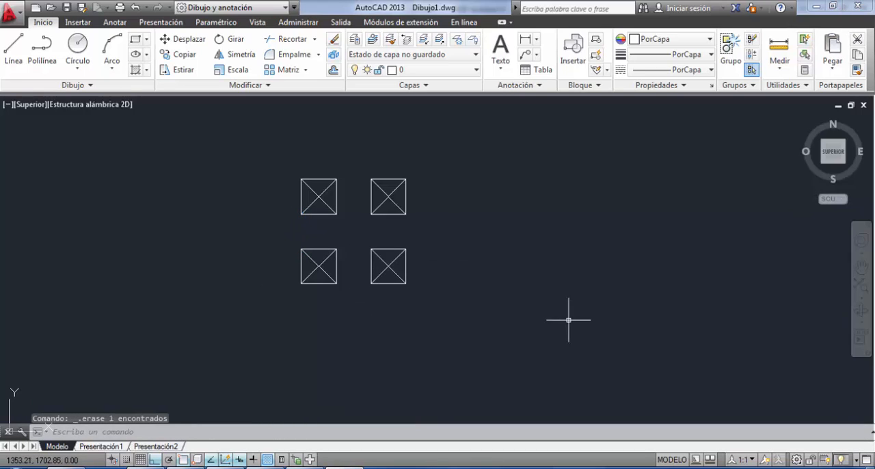
left_click(246, 151)
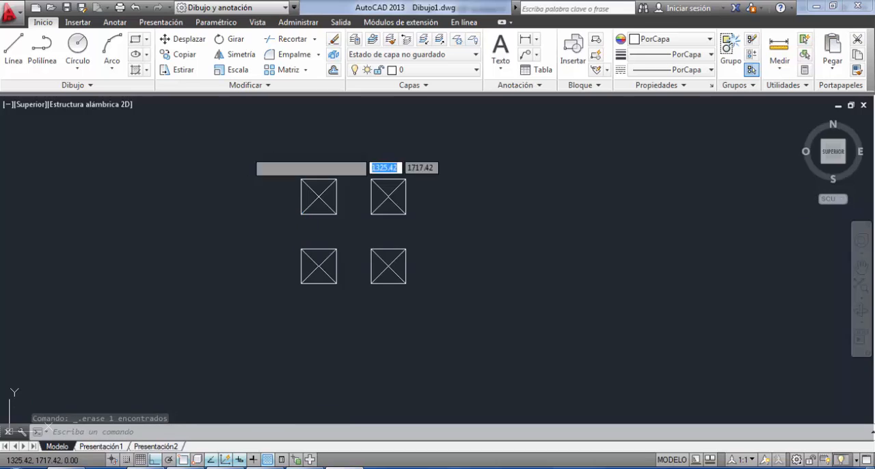
left_click(470, 321)
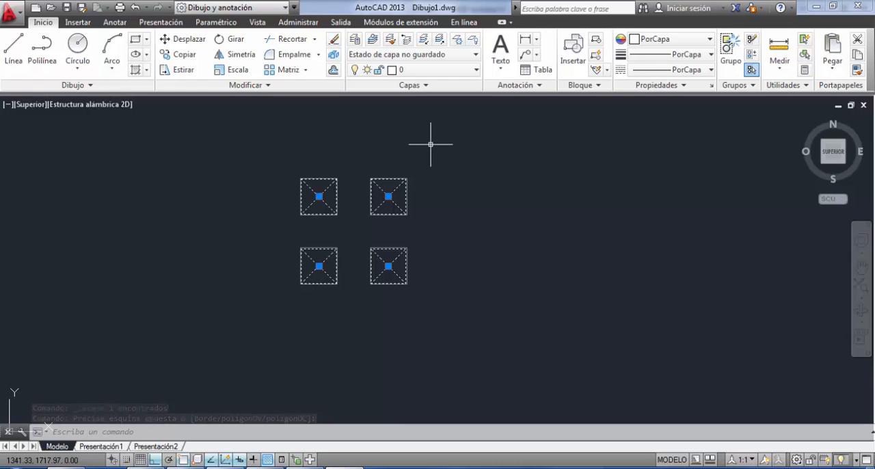
key("Escape")
key("Escape")
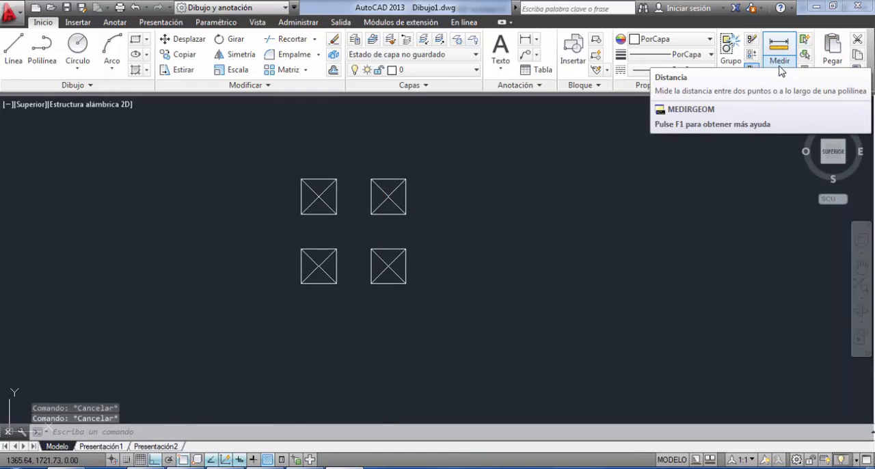
left_click(294, 170)
left_click(410, 288)
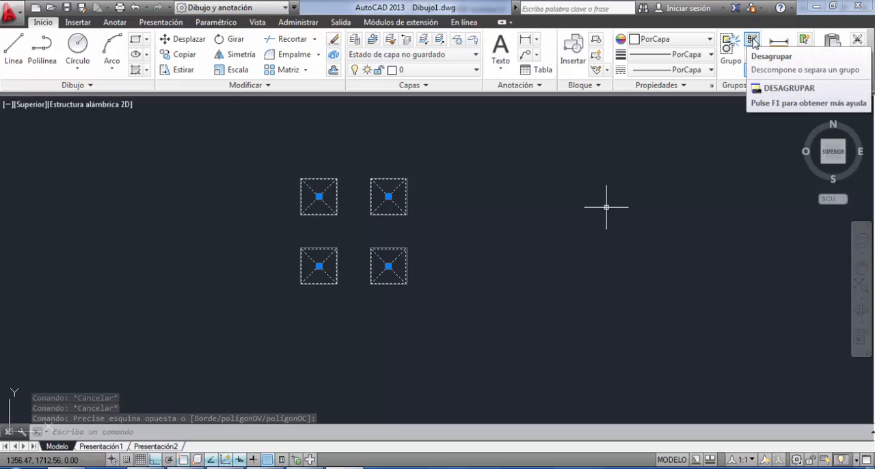
left_click(753, 41)
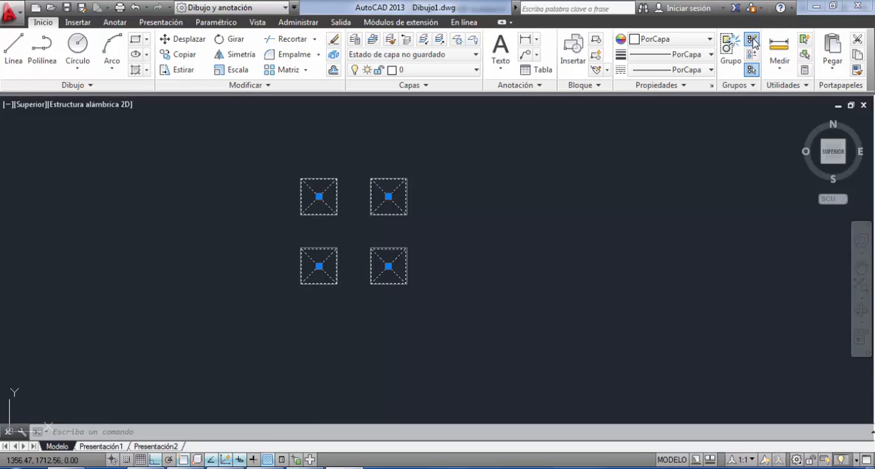
key("Escape")
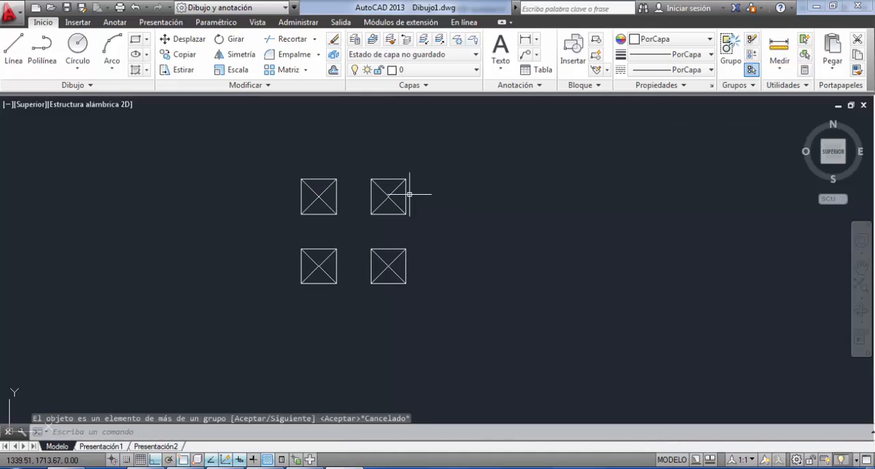
Ungroup the lower-right crossed square, accepting the offered group, and check which of the other squares are still grouped.
left_click(351, 156)
left_click(416, 286)
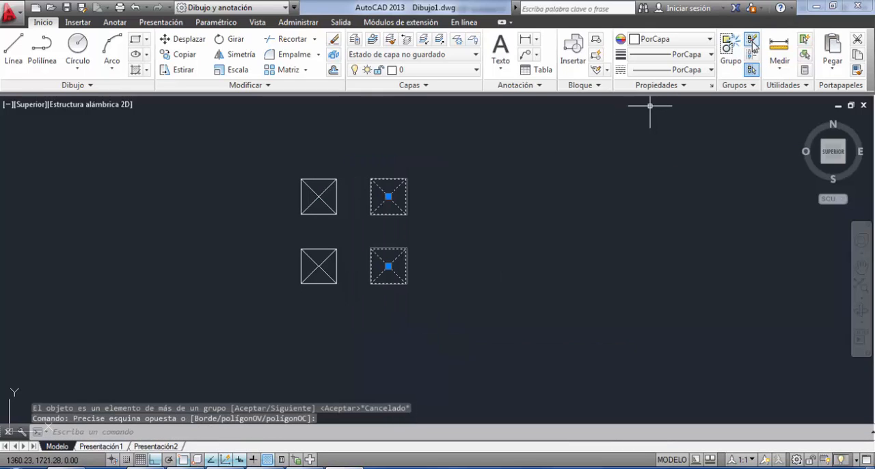
left_click(751, 39)
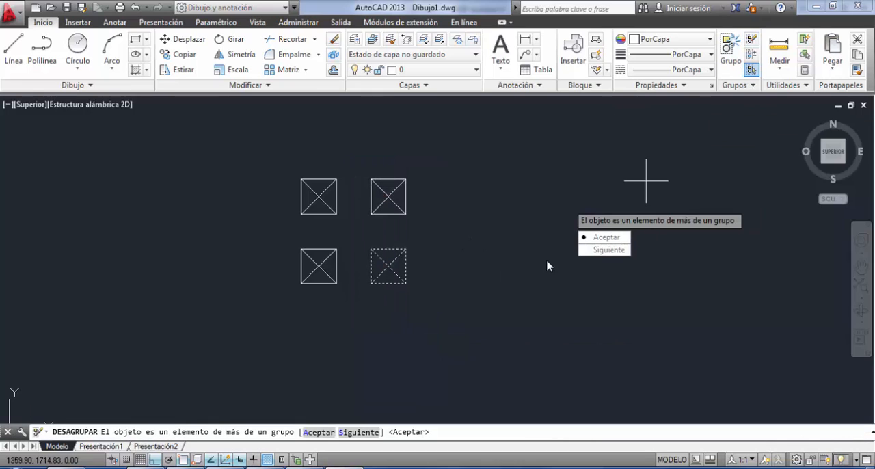
left_click(604, 236)
left_click(407, 196)
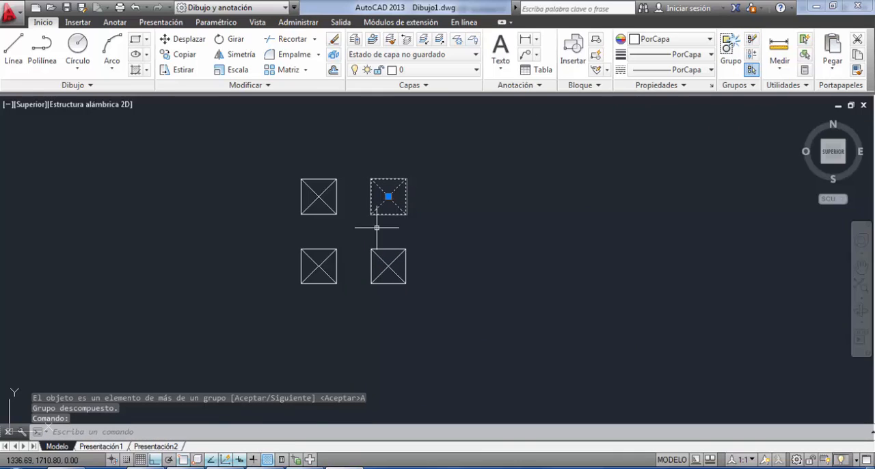
left_click(344, 256)
left_click(310, 281)
left_click(343, 205)
left_click(292, 237)
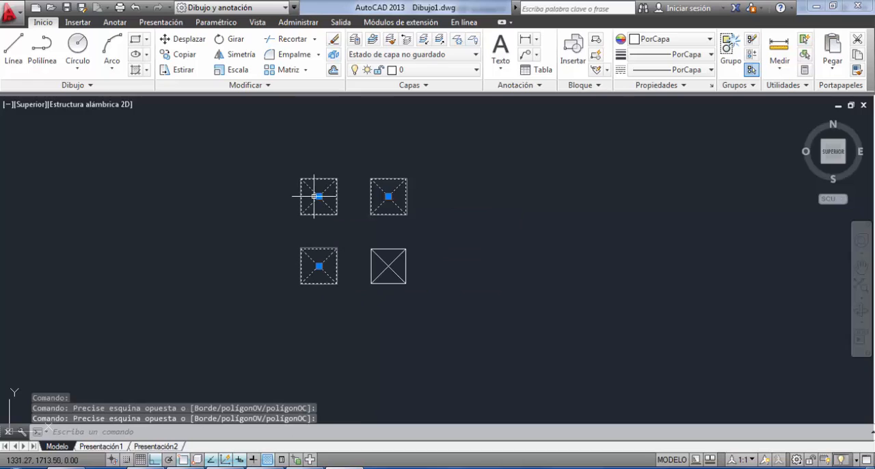
key("Escape")
Ungroup the upper-left and upper-right crossed squares one at a time.
left_click(280, 154)
left_click(346, 224)
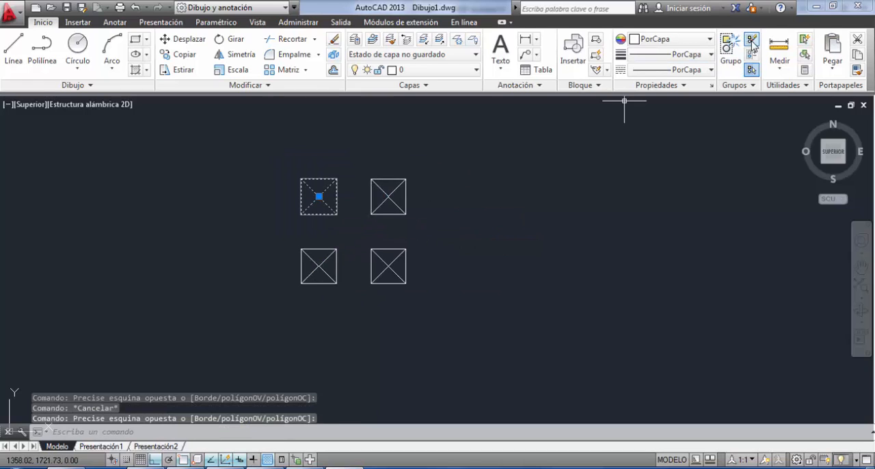
left_click(751, 39)
left_click(518, 169)
left_click(391, 222)
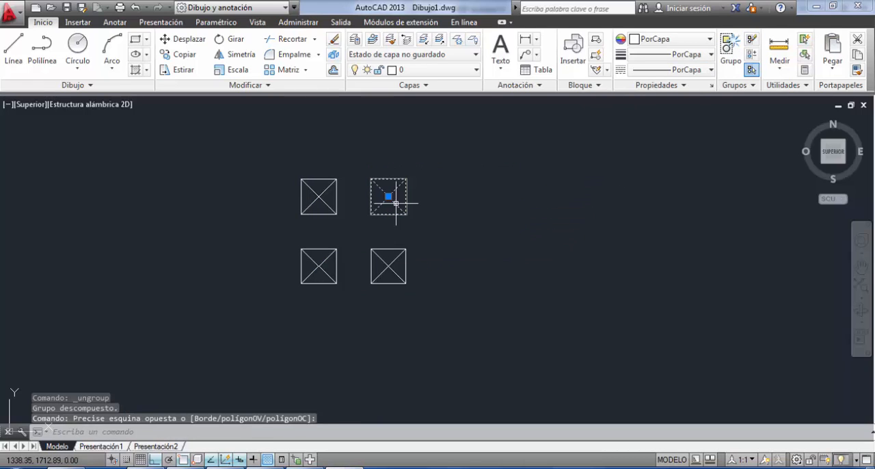
left_click(751, 39)
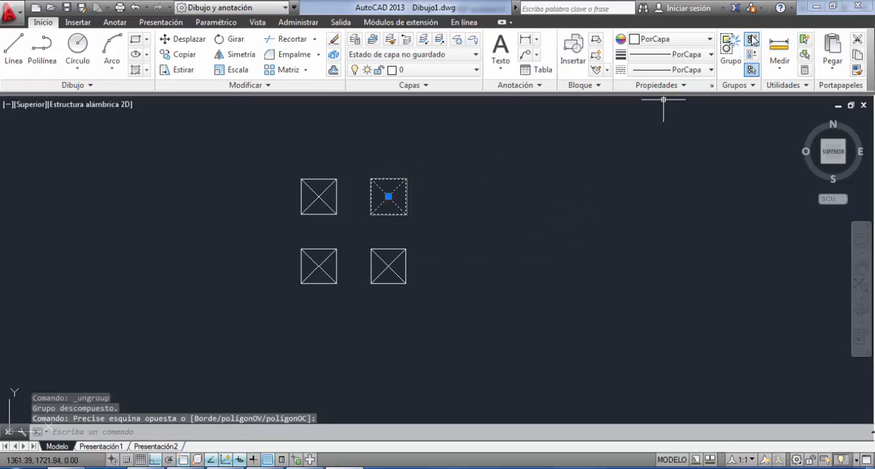
Check that the lower-right square is made of separate lines and ungroup the lower-left crossed square.
left_click(437, 236)
left_click(370, 302)
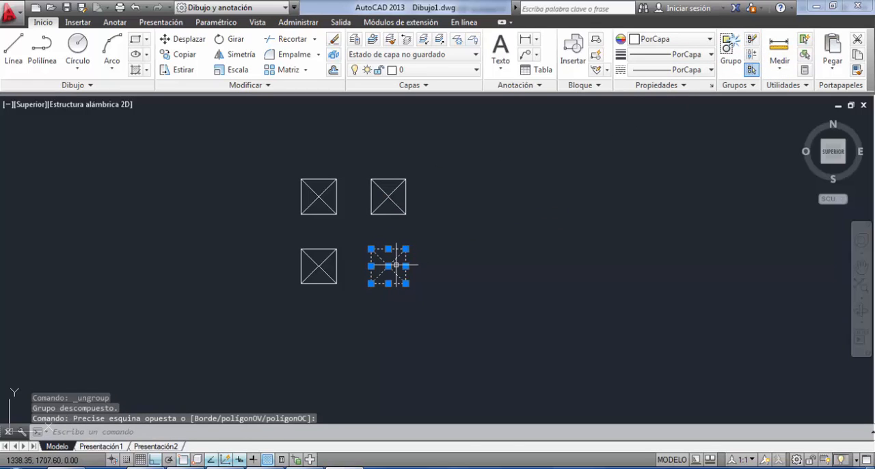
key("Escape")
left_click(347, 241)
left_click(292, 313)
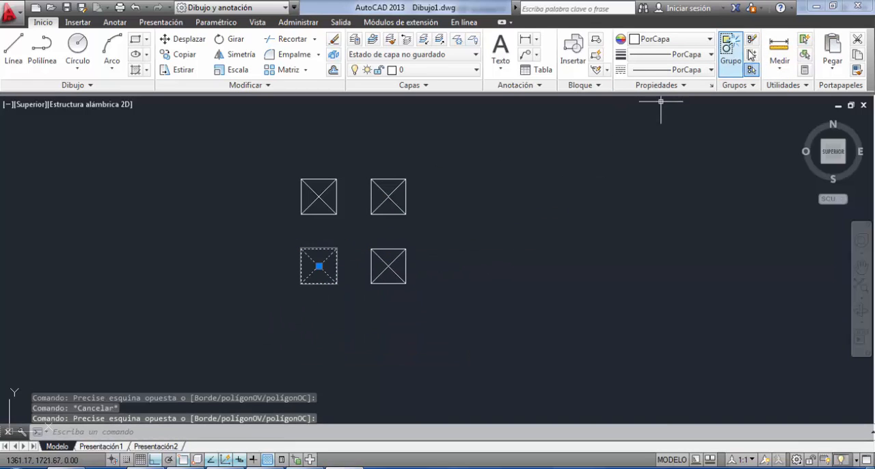
left_click(751, 39)
key("Escape")
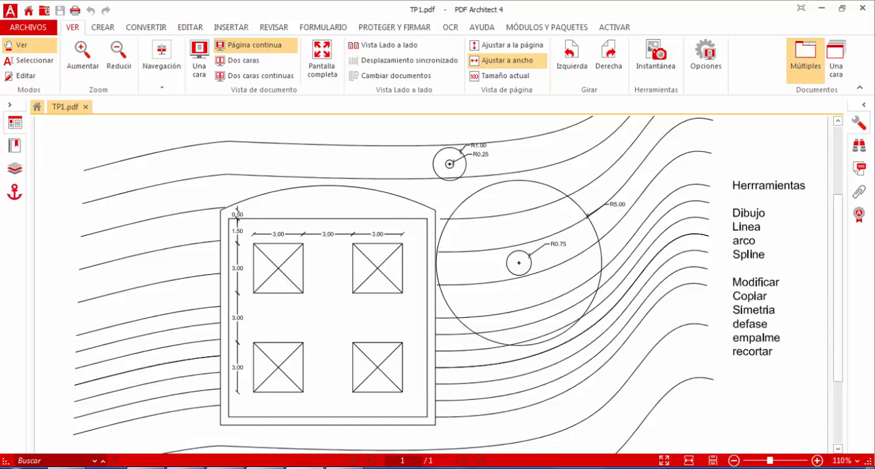
Switch back to AutoCAD and offset the upper-left square's top edge and the upper-right square's right edge 1.5 m outward.
left_click(345, 468)
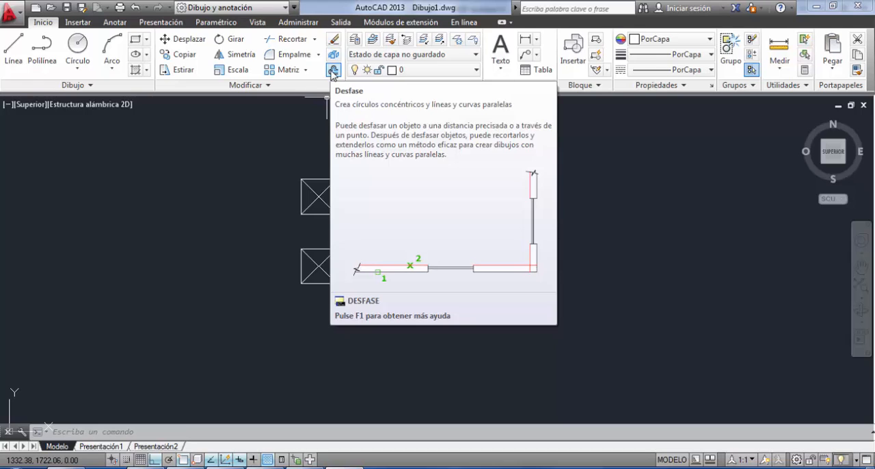
left_click(333, 71)
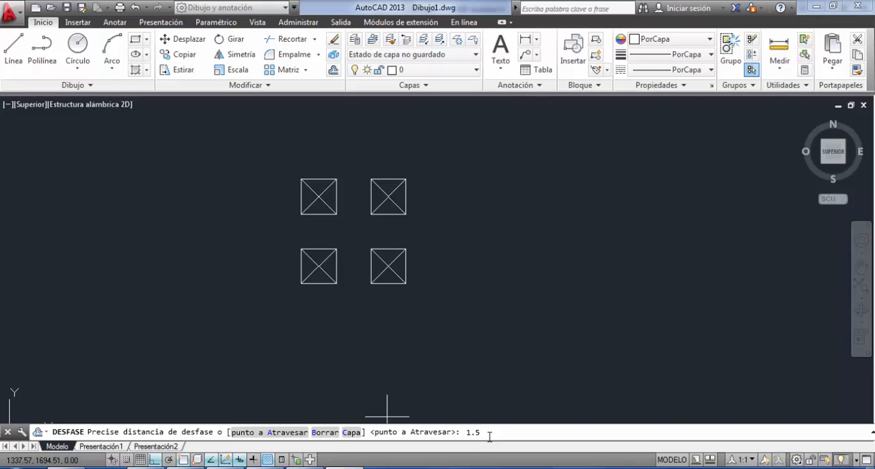
key("Return")
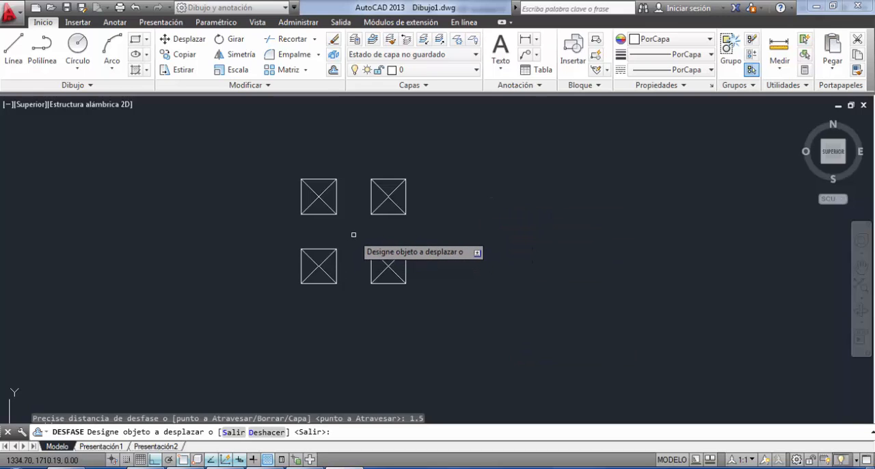
left_click(319, 179)
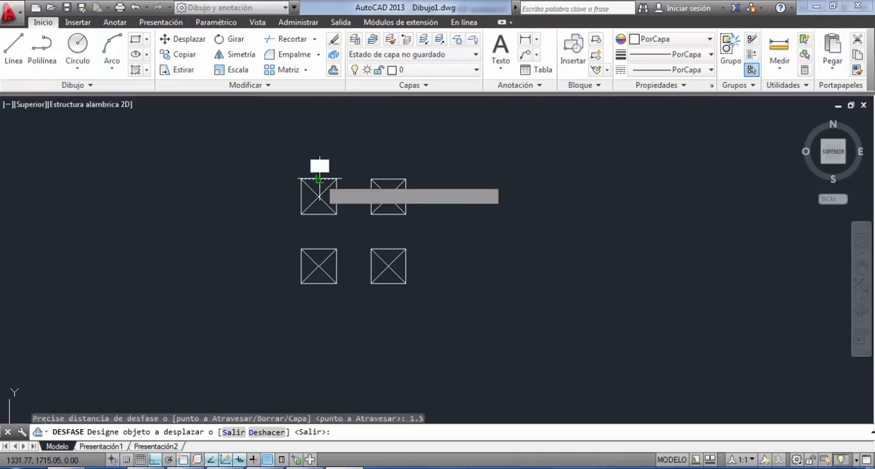
left_click(321, 140)
left_click(406, 197)
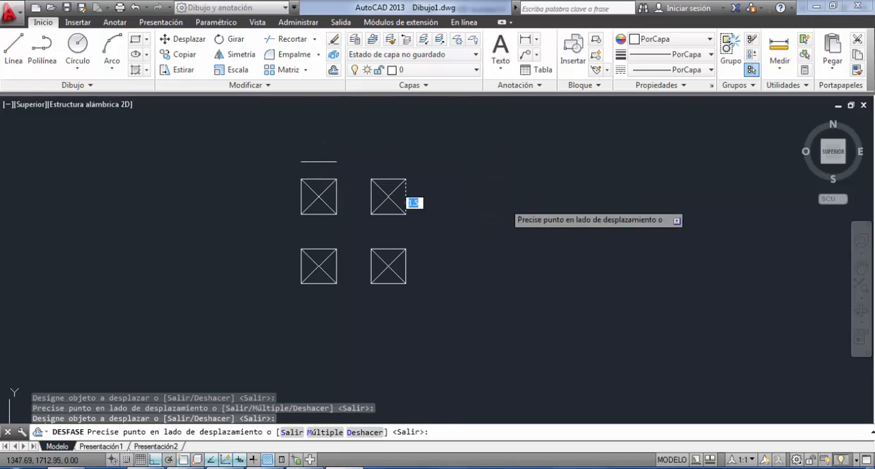
left_click(501, 203)
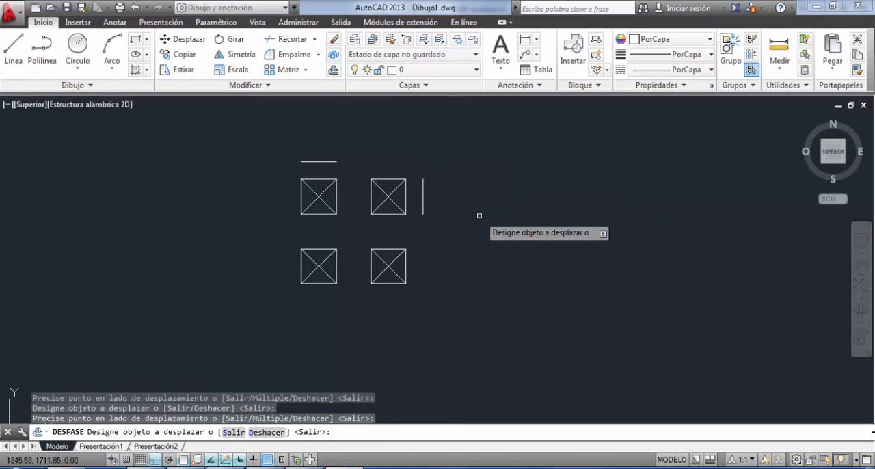
Offset the lower-right square's bottom edge and the lower-left square's left edge 1.5 m outward, and end the Offset command.
left_click(387, 284)
left_click(389, 307)
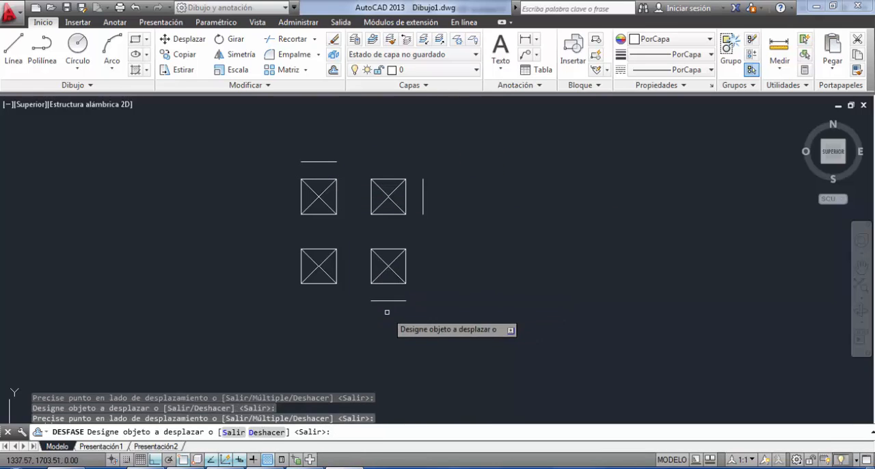
left_click(300, 258)
left_click(177, 250)
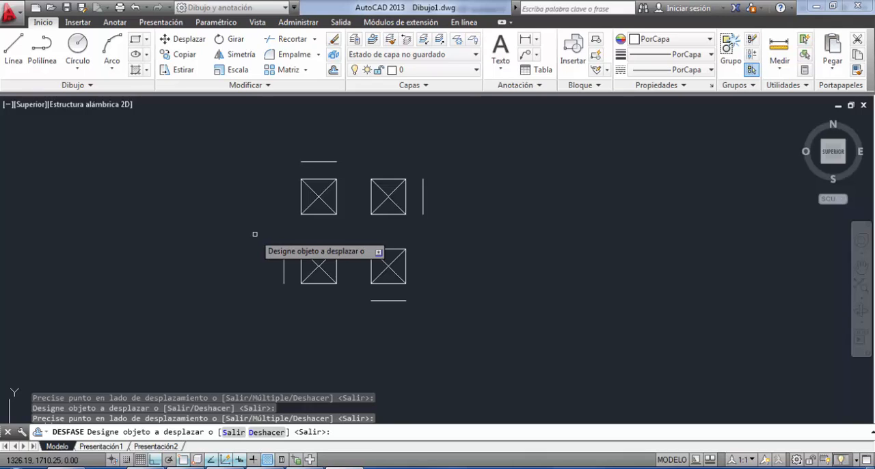
key("Escape")
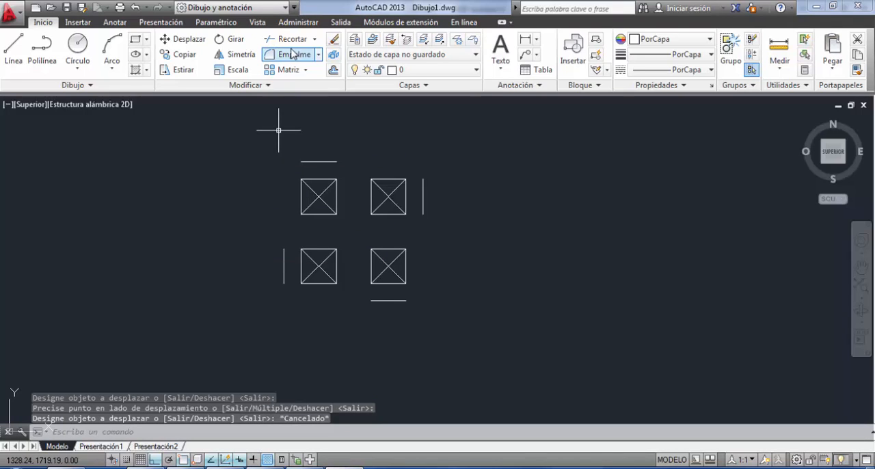
Join the left and top offset lines in a sharp corner using Fillet with radius 0.
left_click(293, 55)
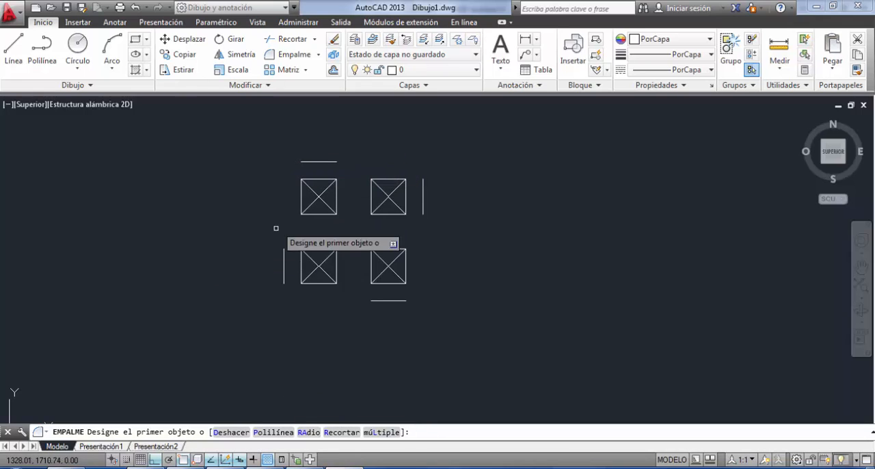
left_click(308, 432)
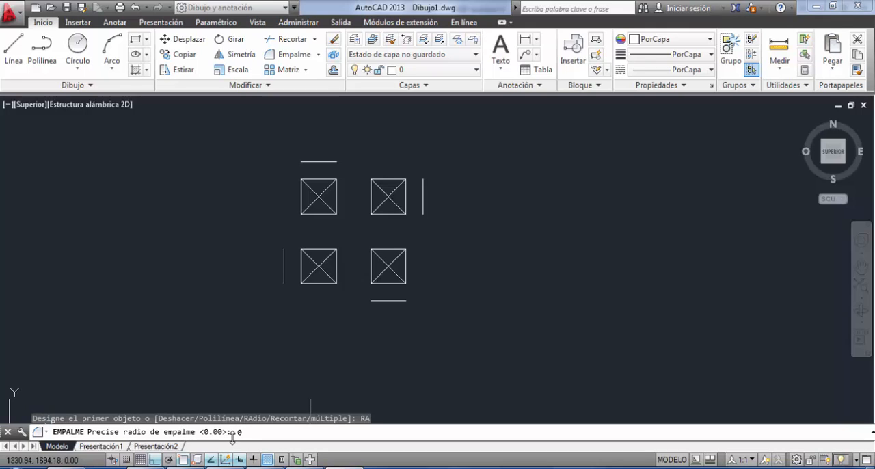
key("Return")
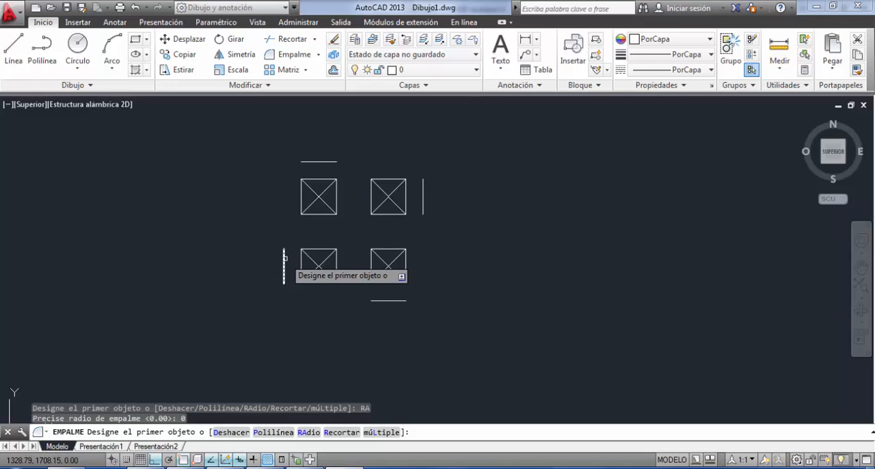
left_click(284, 254)
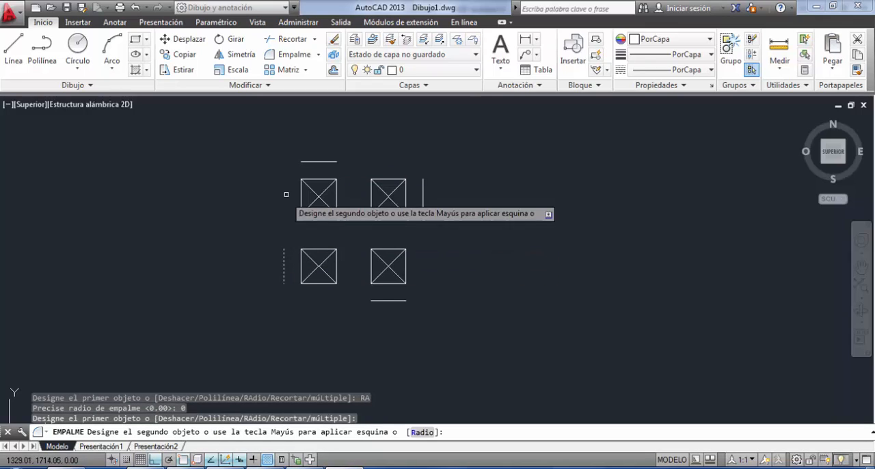
left_click(311, 161)
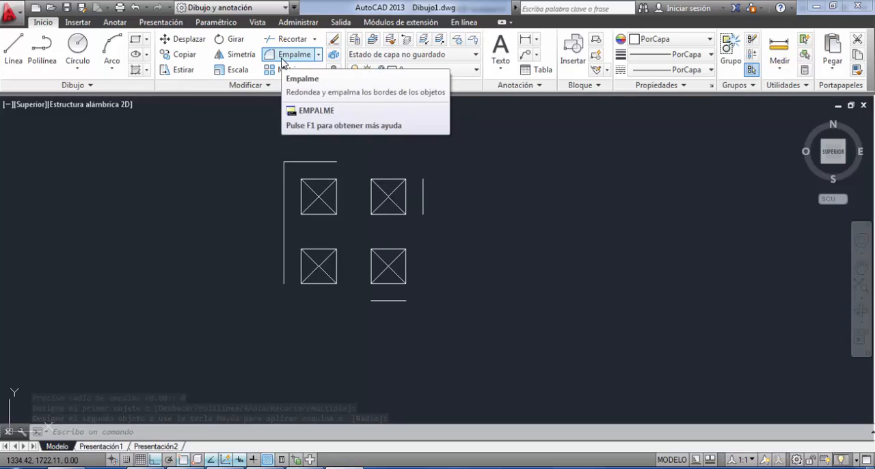
Fillet the left and bottom offset lines with a radius of 1 m.
left_click(282, 61)
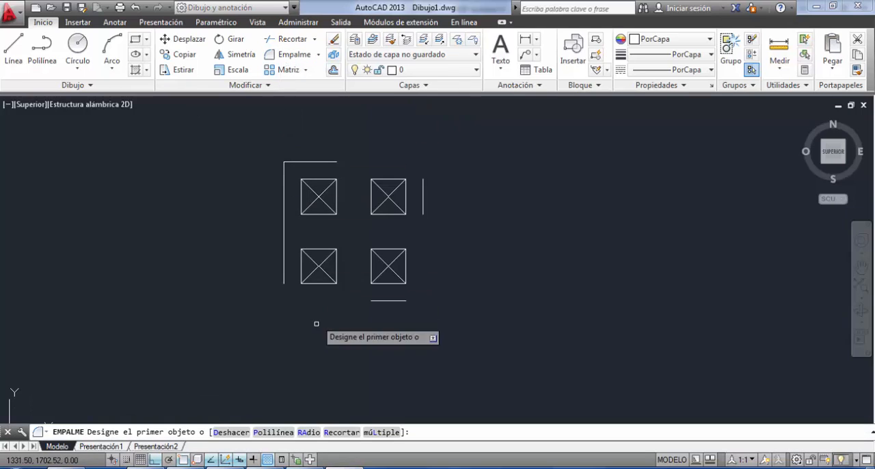
left_click(307, 433)
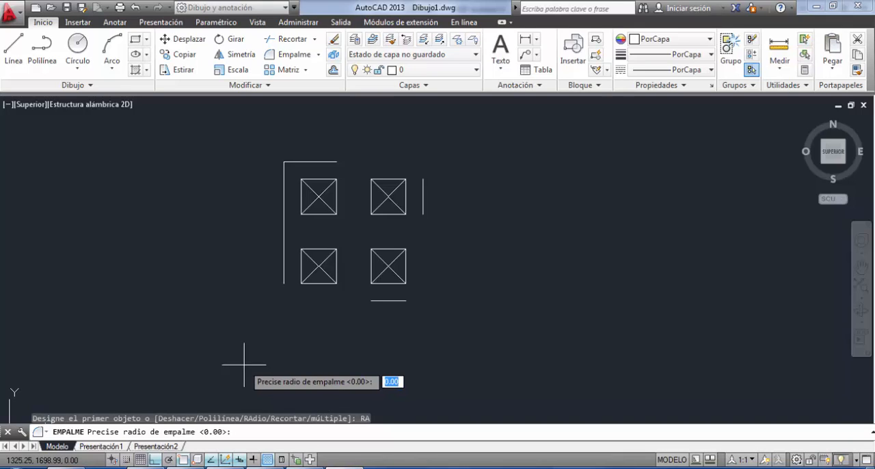
type("1")
key("Return")
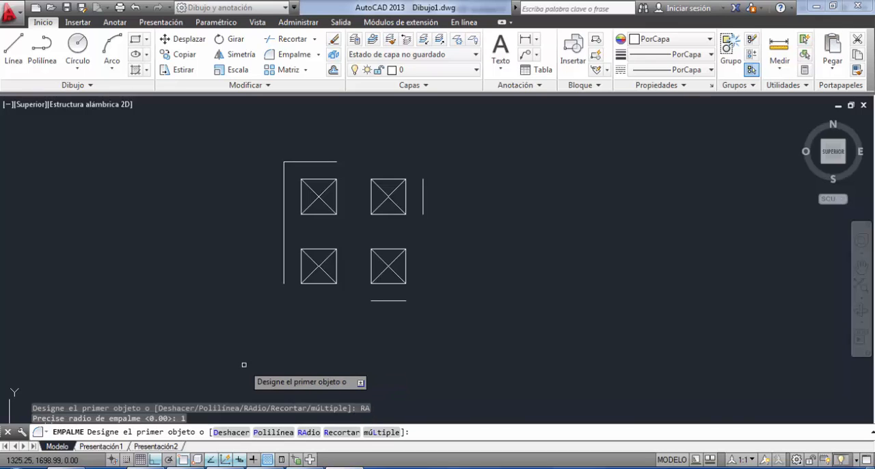
left_click(284, 268)
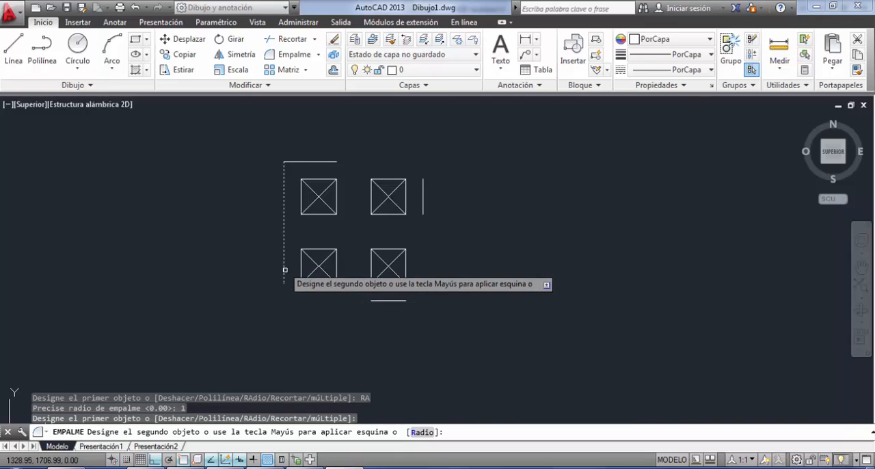
left_click(375, 300)
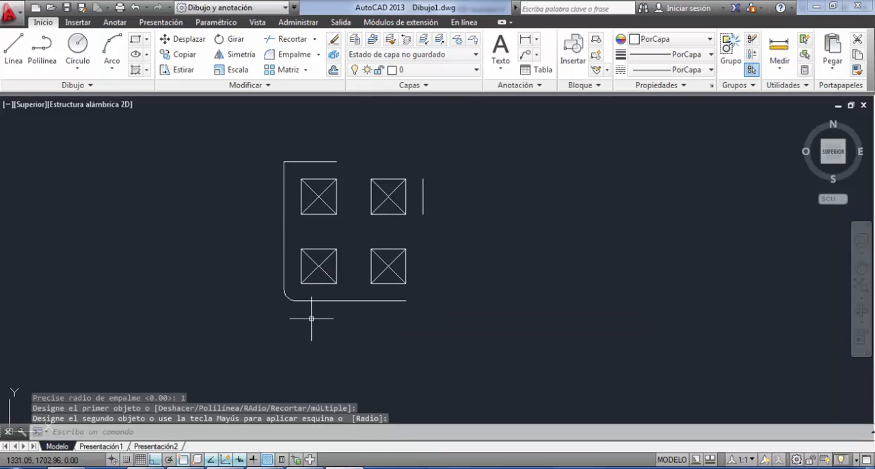
Undo the 1 m fillet between the left and bottom offset lines.
scroll(279, 281, "up", 8)
middle_click_drag(285, 294, 270, 134)
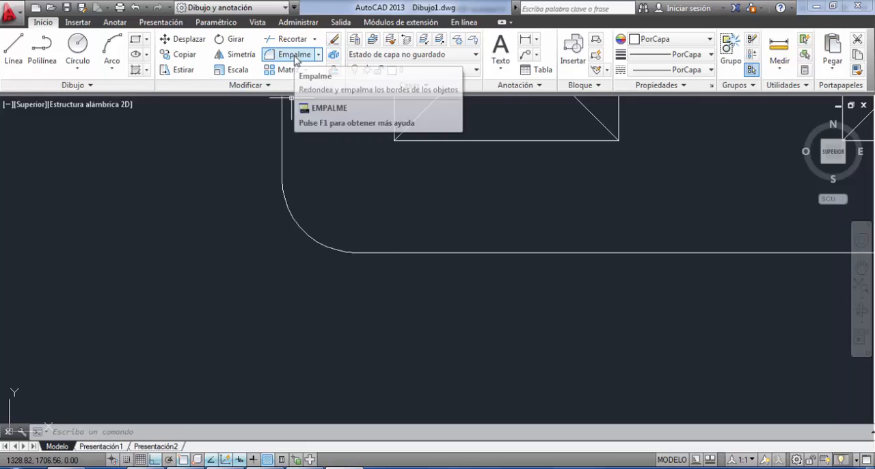
key("ctrl+z")
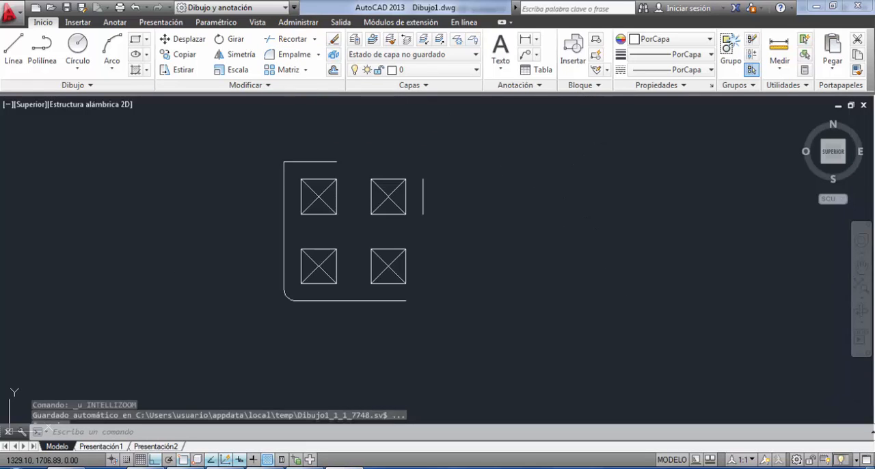
key("ctrl+z")
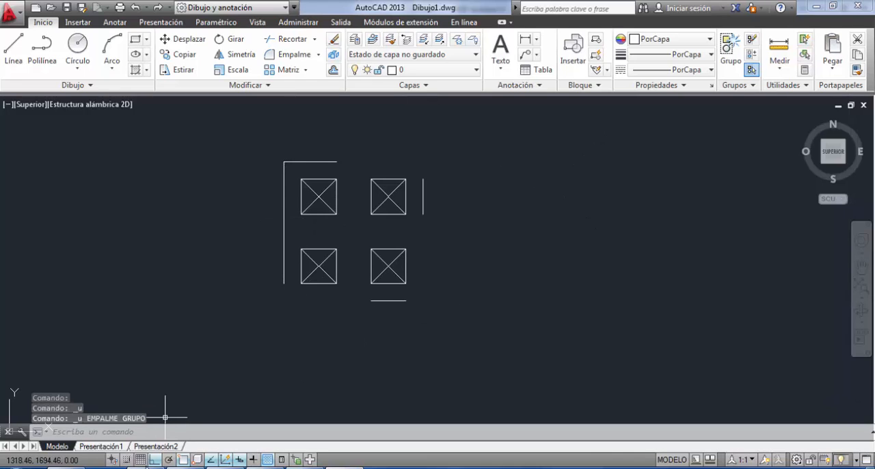
Join the left and bottom offset lines in a sharp corner using Fillet with radius 0.
left_click(334, 71)
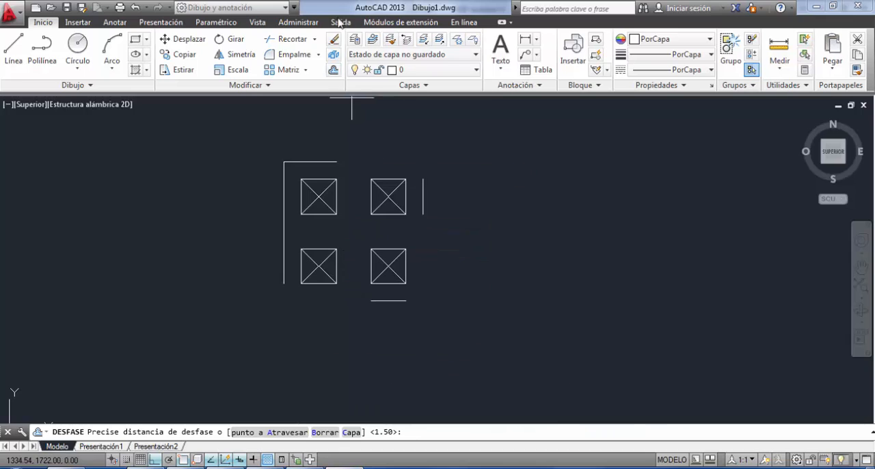
left_click(293, 56)
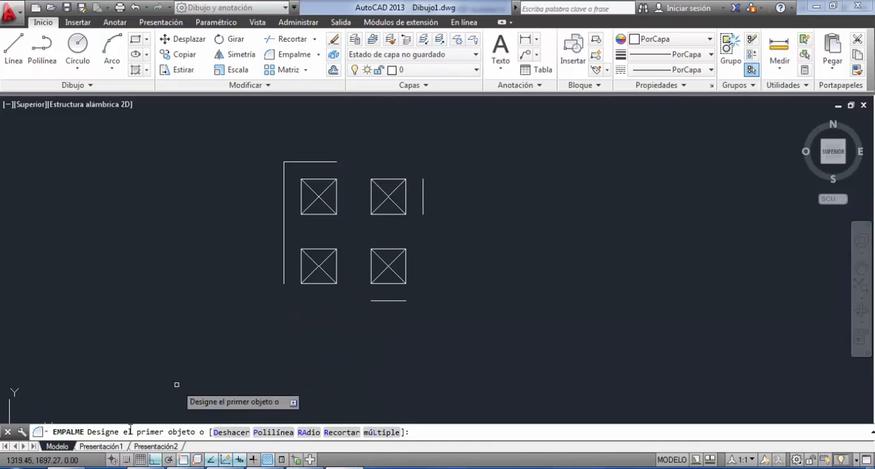
left_click(308, 431)
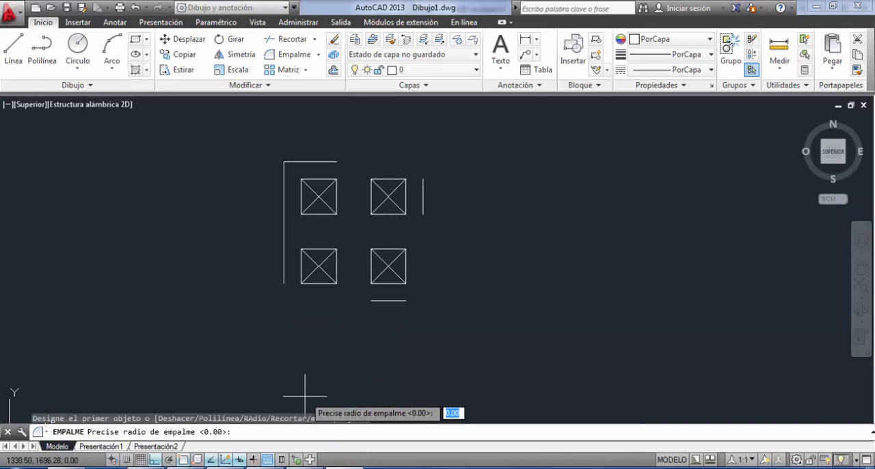
type("0")
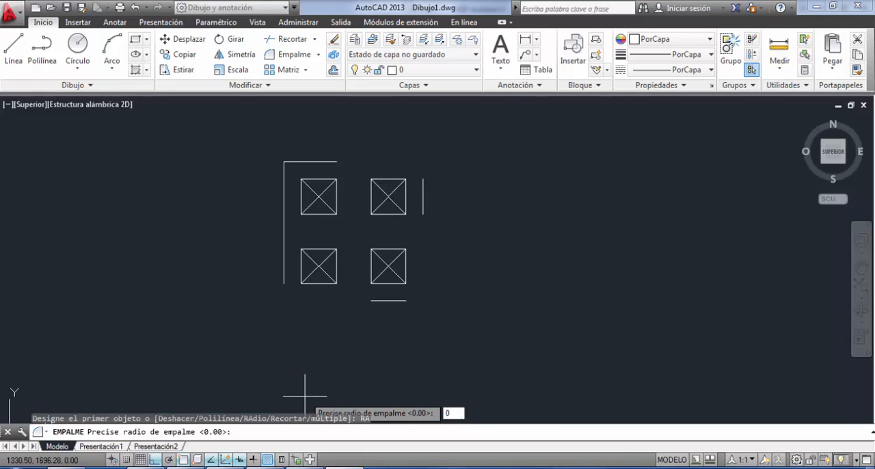
key("Return")
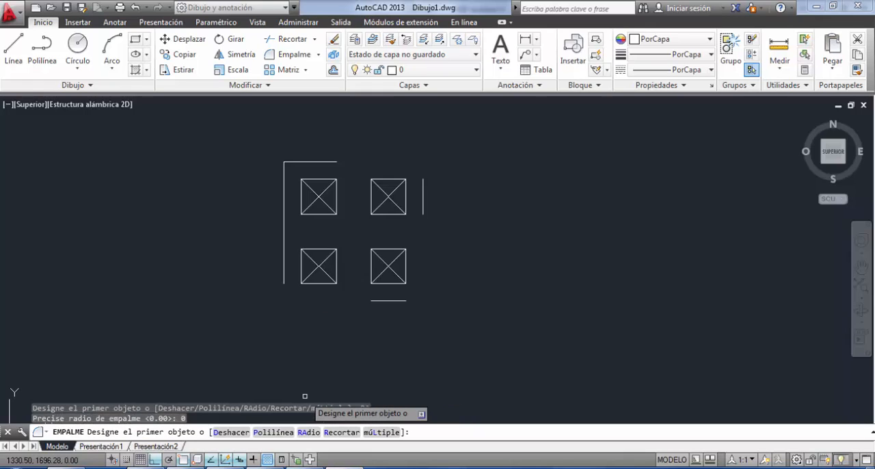
left_click(282, 269)
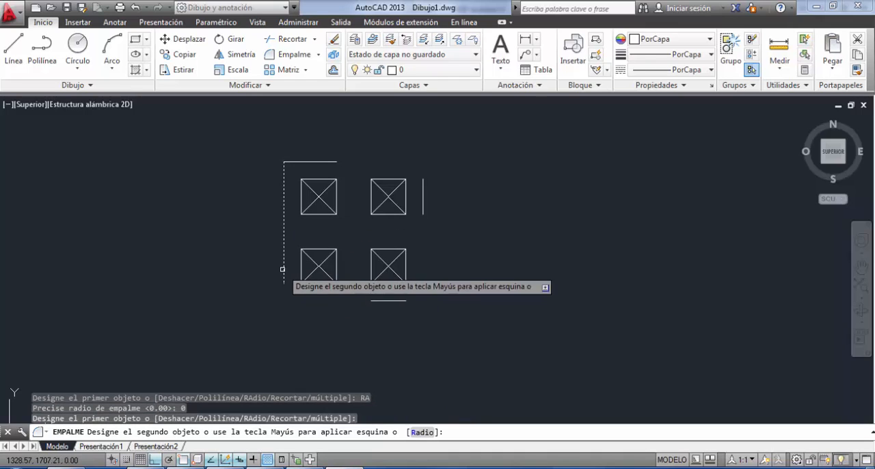
left_click(383, 300)
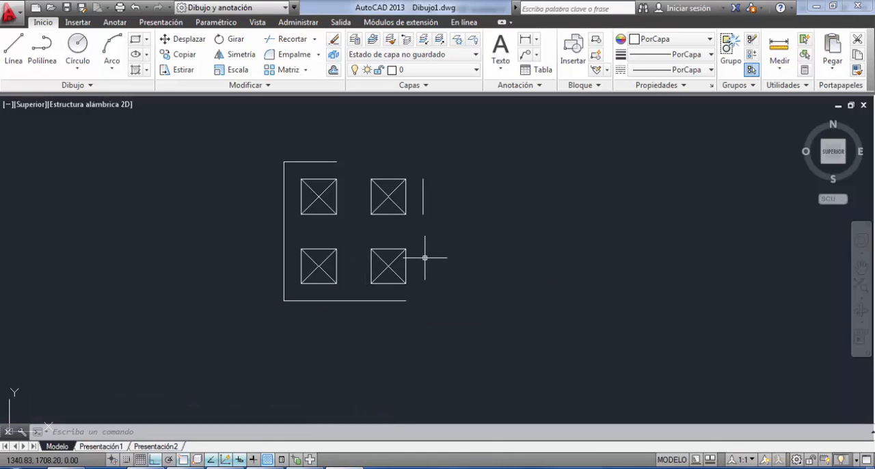
Fillet the right offset line with the bottom and top offset lines at radius 0 to close the outline with sharp corners.
key("Return")
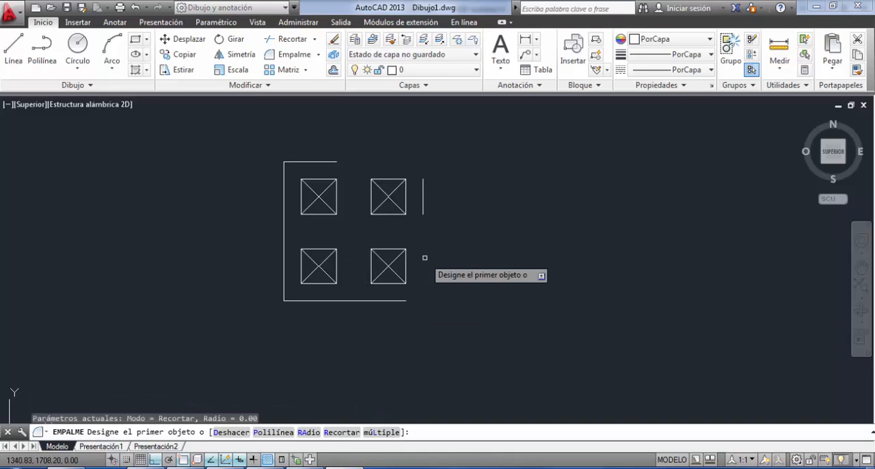
left_click(403, 298)
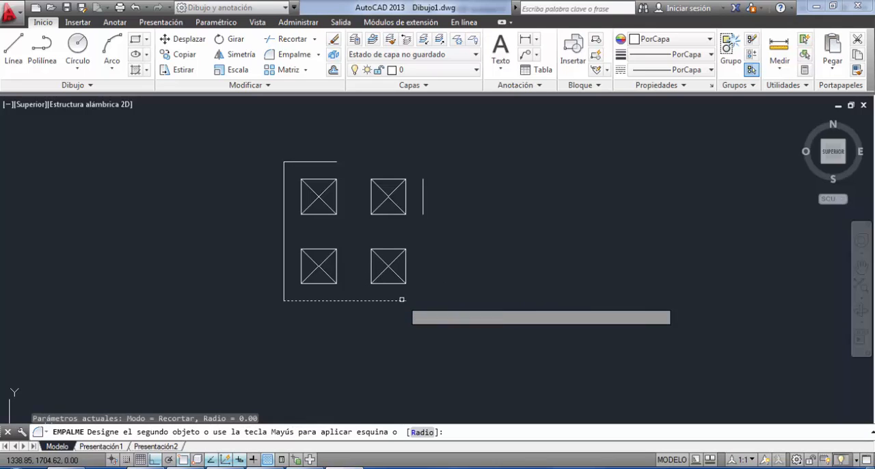
left_click(423, 213)
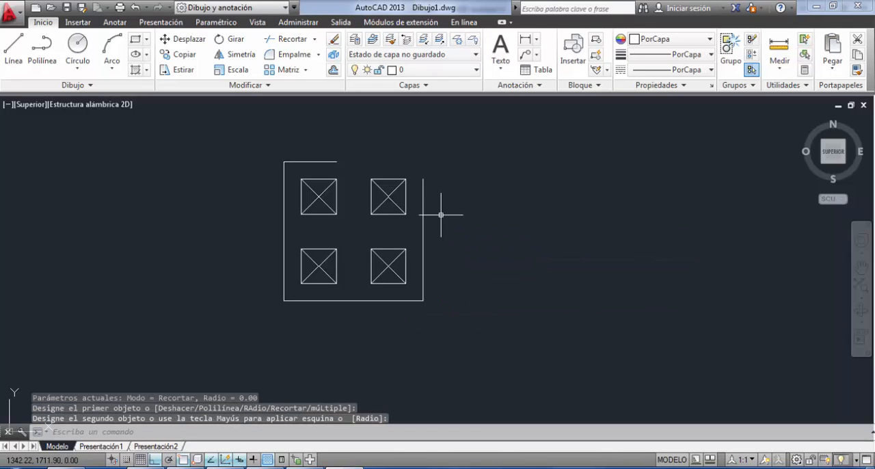
key("Return")
left_click(338, 162)
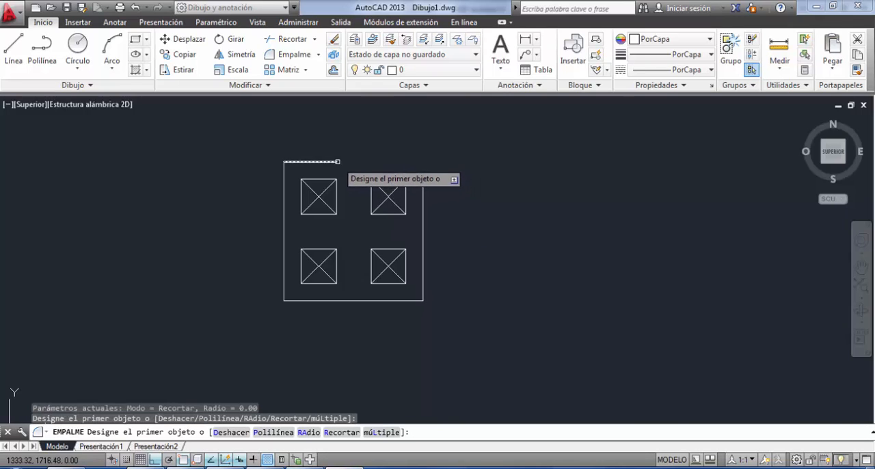
left_click(335, 162)
left_click(422, 185)
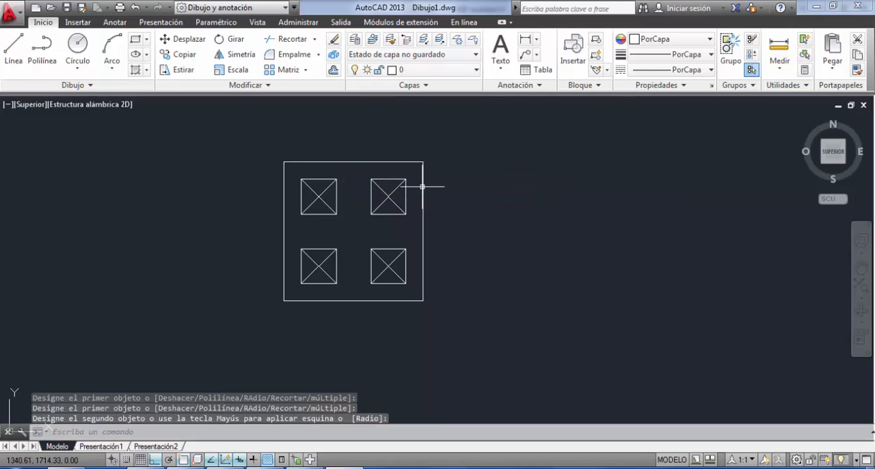
key("Return")
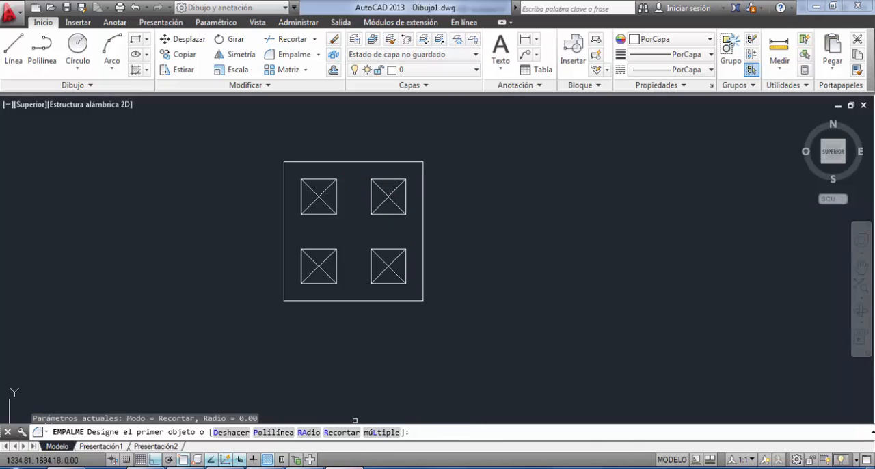
Check the spacing of the outer outline in TP1.pdf in PDF Architect and return to AutoCAD.
mouse_move(344, 467)
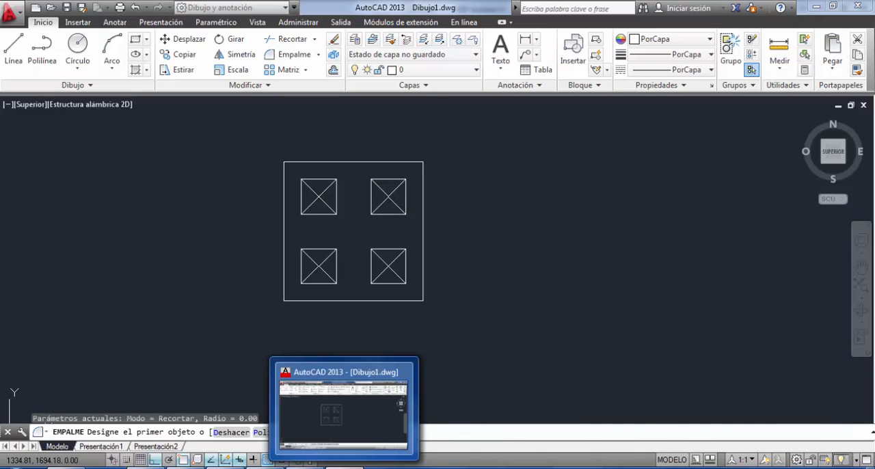
left_click(345, 467)
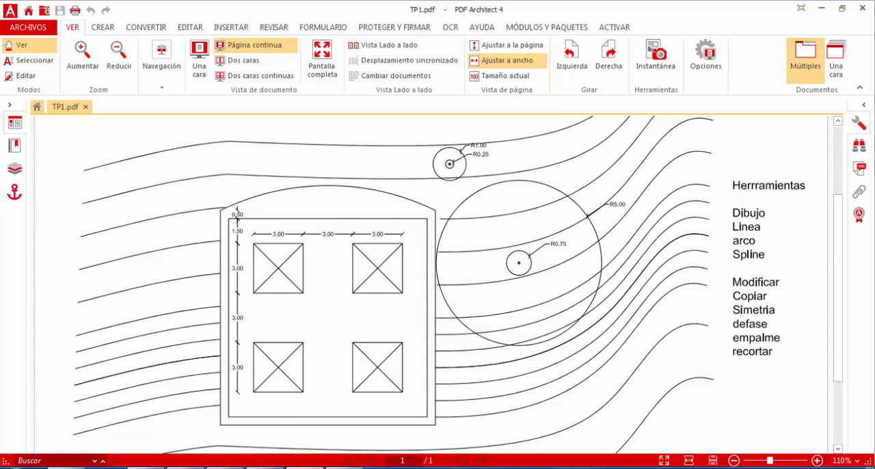
mouse_move(344, 466)
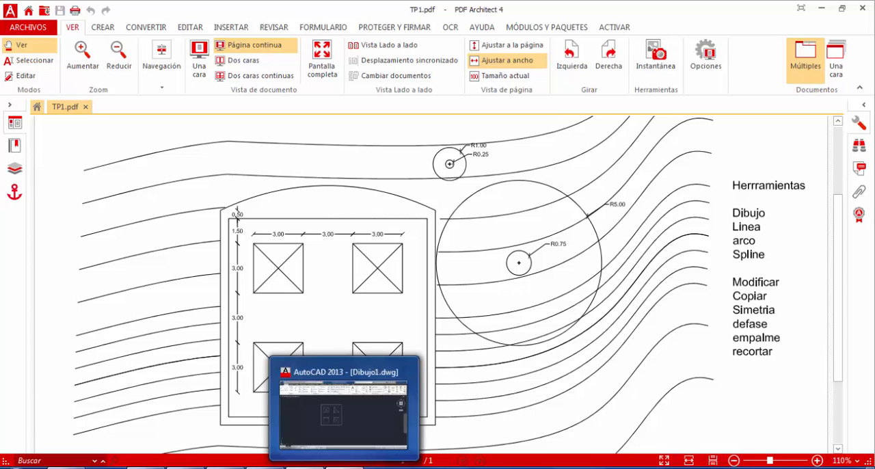
left_click(342, 410)
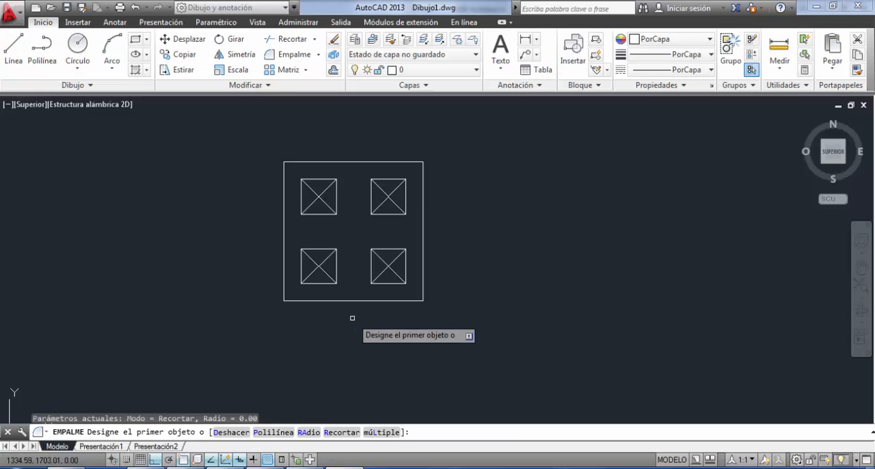
Offset the right and bottom sides of the outline 0.5 m outward.
left_click(334, 71)
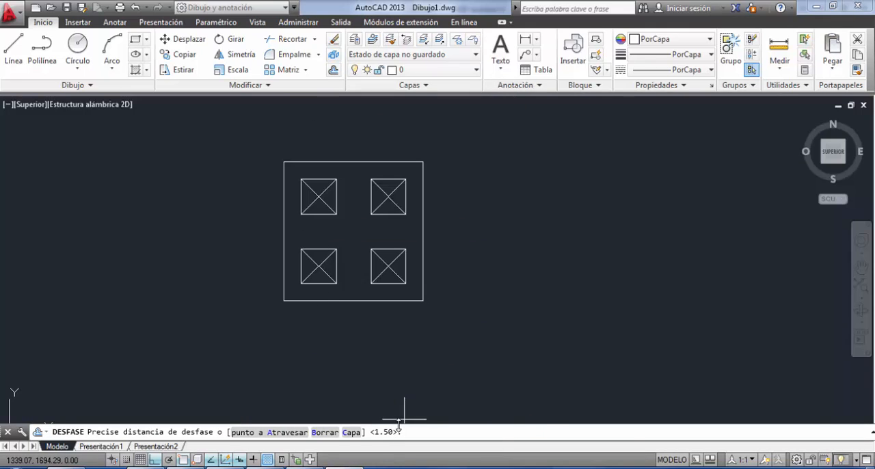
type("0.5")
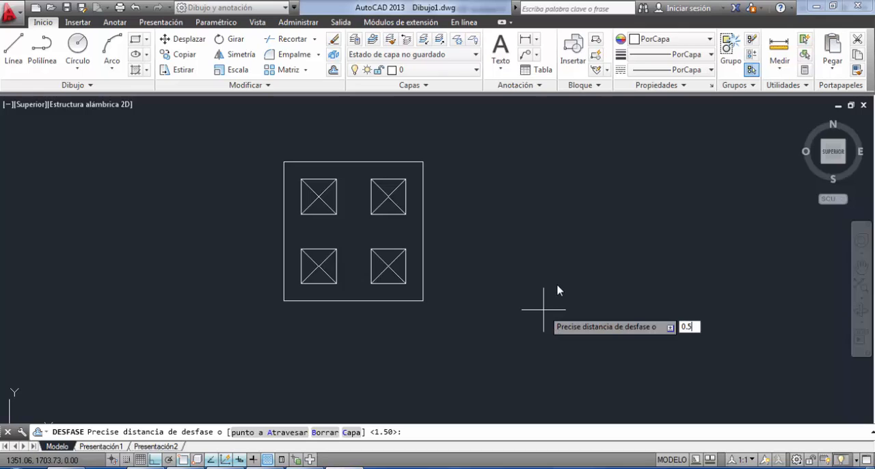
key("Return")
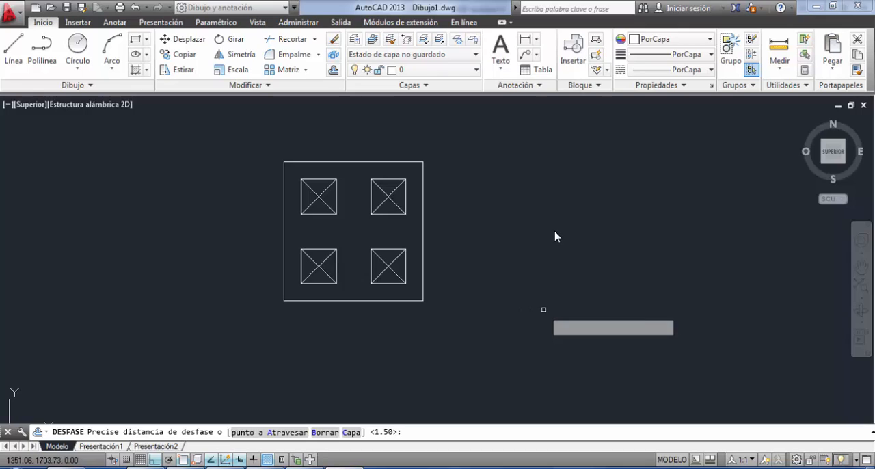
left_click(422, 270)
left_click(415, 301)
left_click(418, 324)
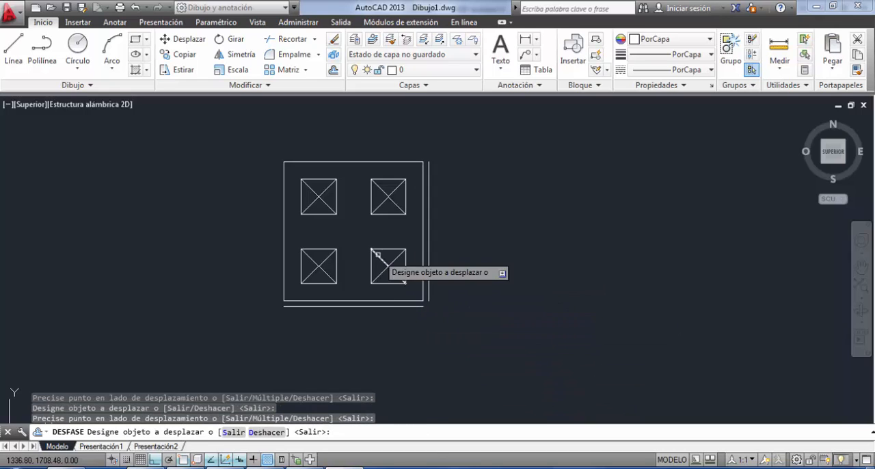
Offset the left and top sides of the outline 0.5 m outward and end the Offset command.
left_click(283, 236)
left_click(246, 206)
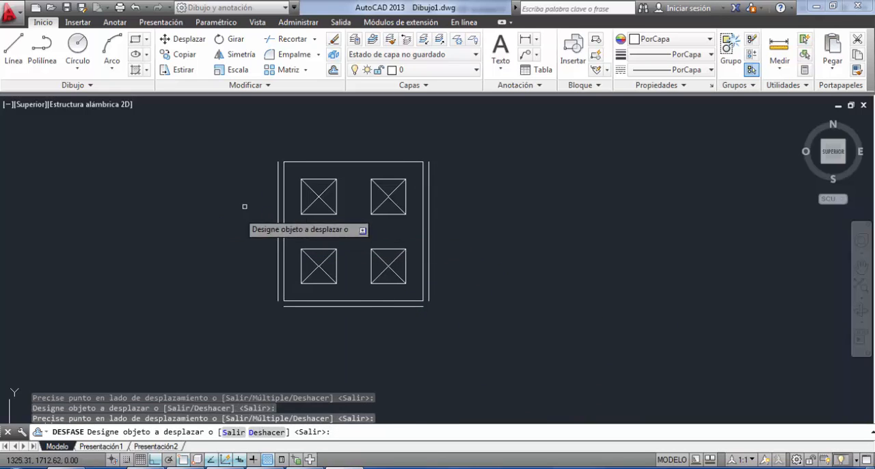
left_click(298, 162)
left_click(307, 114)
key("Return")
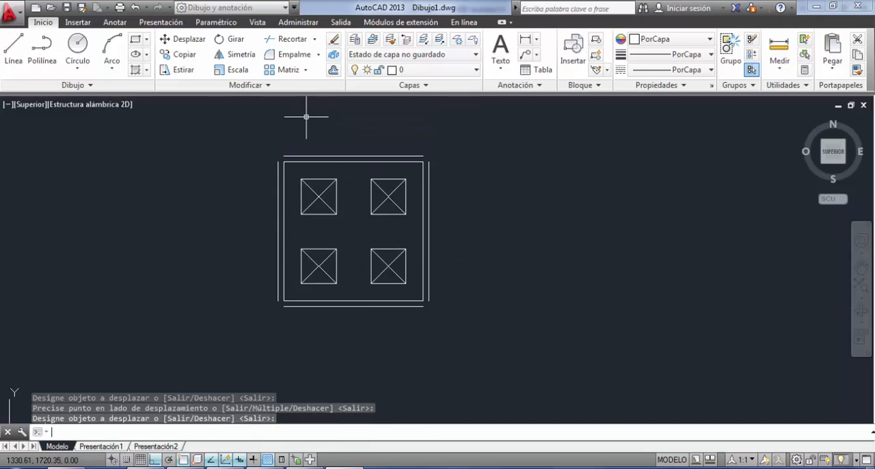
Fillet the outer top line with the outer left and right lines at radius 0 to form sharp corners.
left_click(281, 54)
key("Return")
key("Return")
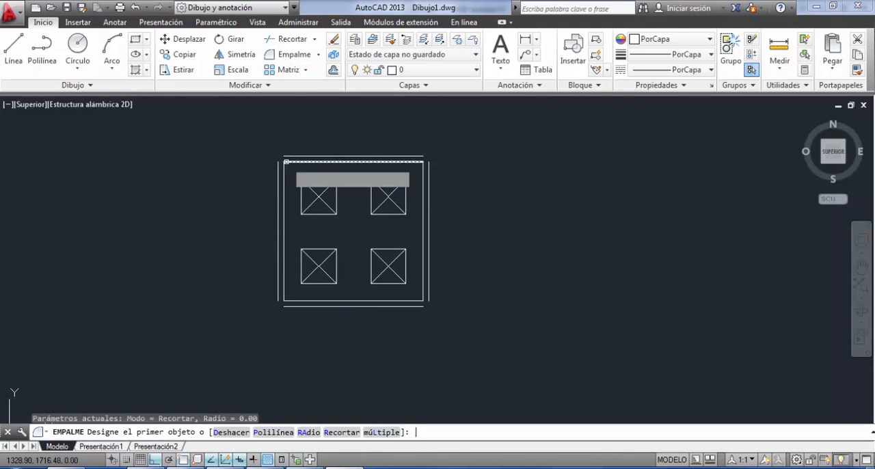
left_click(279, 168)
left_click(285, 156)
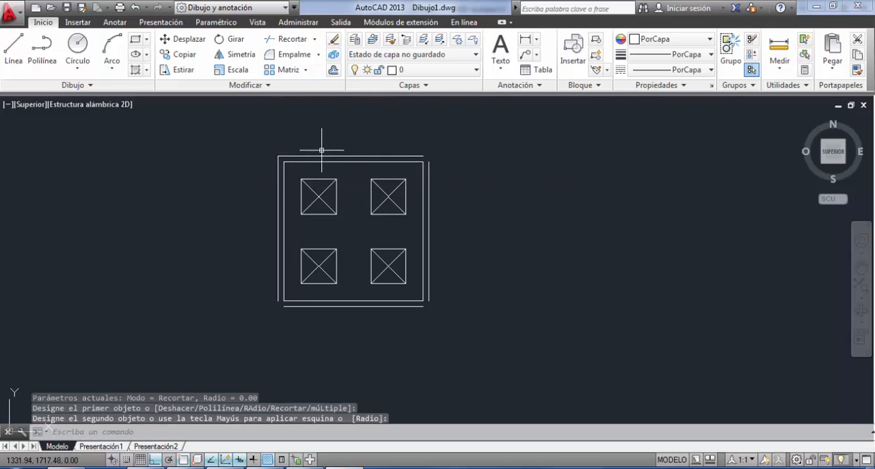
key("Return")
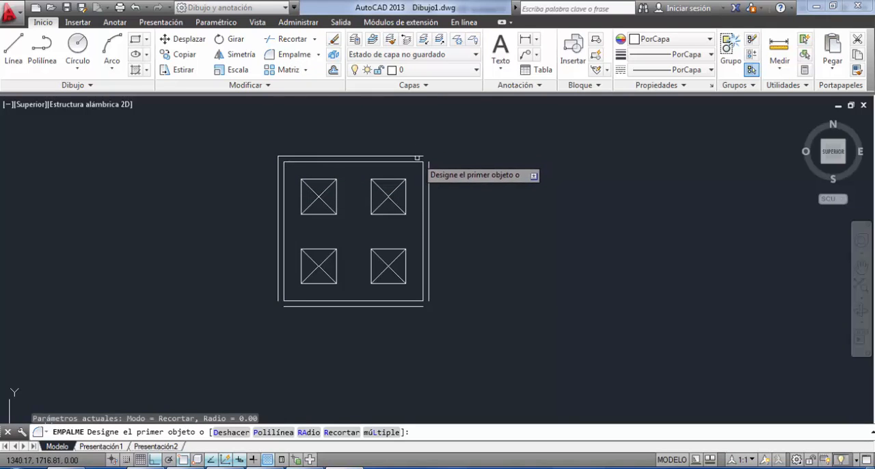
left_click(418, 156)
left_click(428, 159)
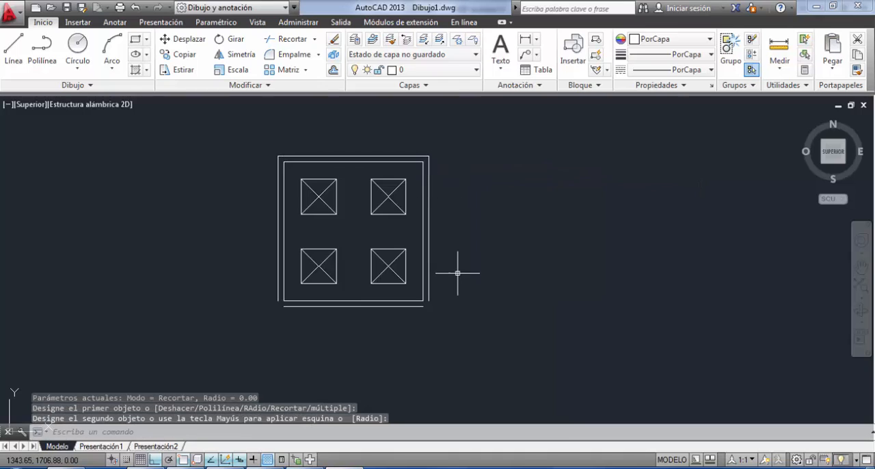
Join the outer bottom and right lines in a sharp corner using Fillet with radius 0.
scroll(457, 273, "up", 4)
key("Return")
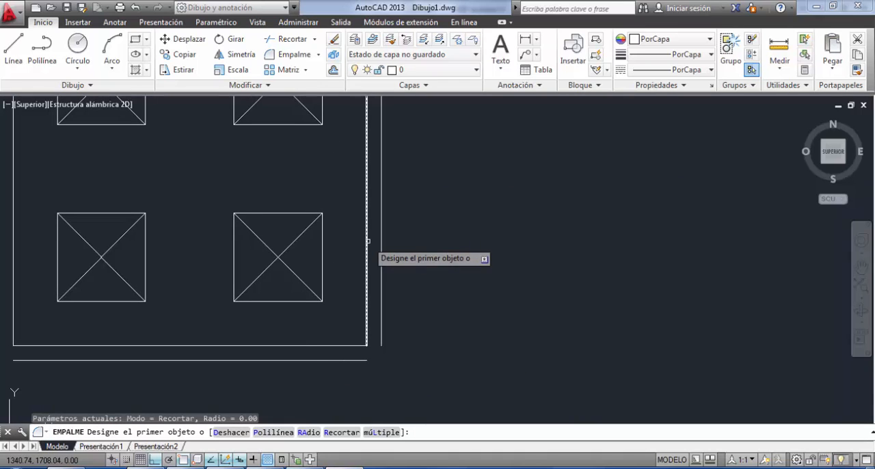
left_click(346, 360)
left_click(380, 345)
Join the outer left and bottom lines in a sharp corner using Fillet with radius 0, and end the command.
key("Return")
middle_click_drag(380, 338, 733, 314)
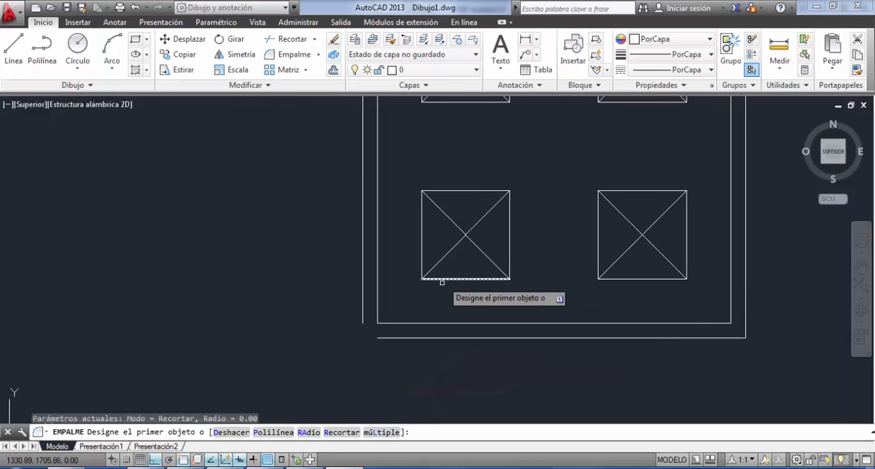
left_click(363, 318)
left_click(385, 336)
key("Return")
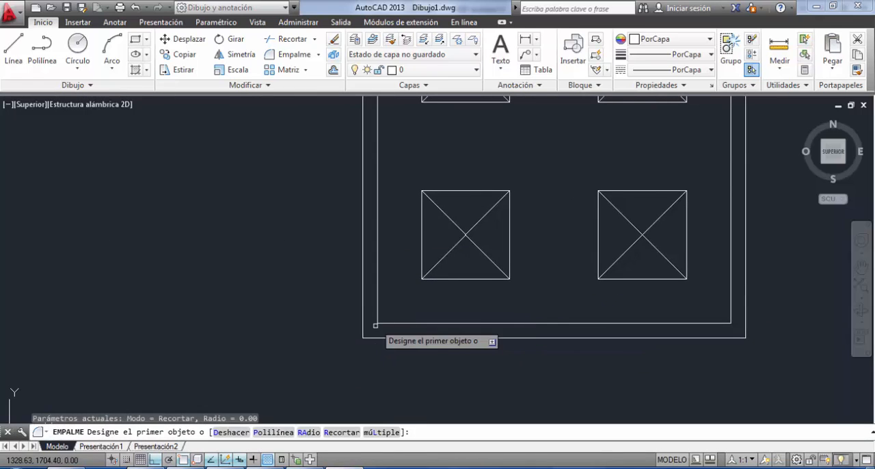
scroll(355, 315, "down", 4)
middle_click_drag(349, 307, 339, 327)
key("Return")
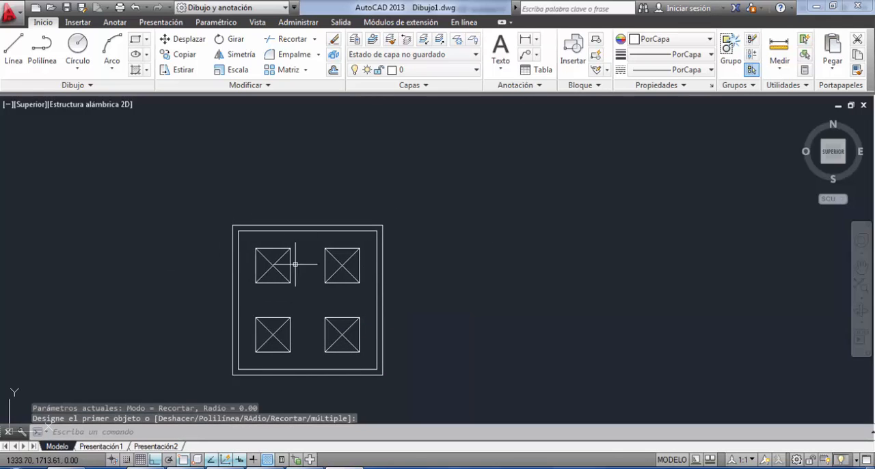
mouse_move(287, 268)
middle_mouse_down()
mouse_move(445, 235)
mouse_move(430, 239)
middle_mouse_up()
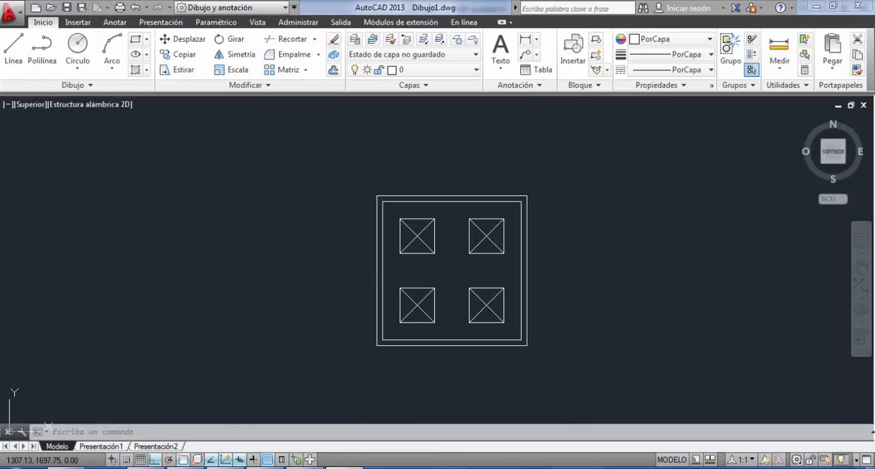
Check the TP1.pdf plan, and draw a 1 m vertical line upward from the midpoint of the outer top line in AutoCAD.
key("alt+Tab")
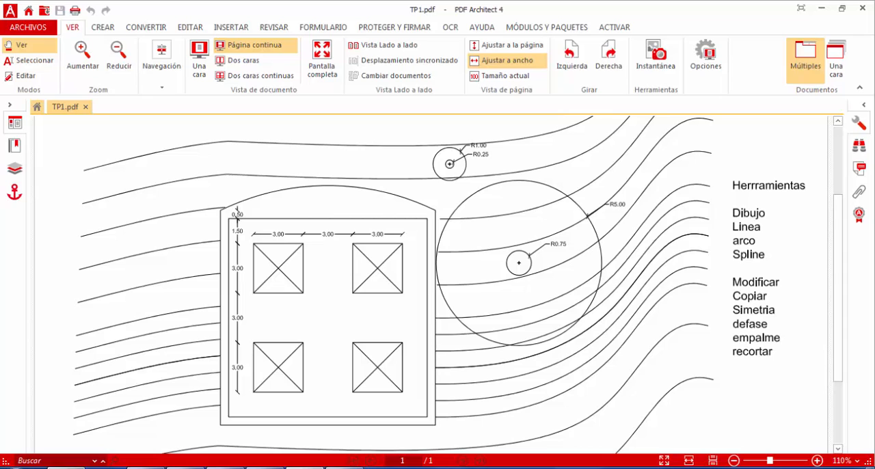
left_click(344, 467)
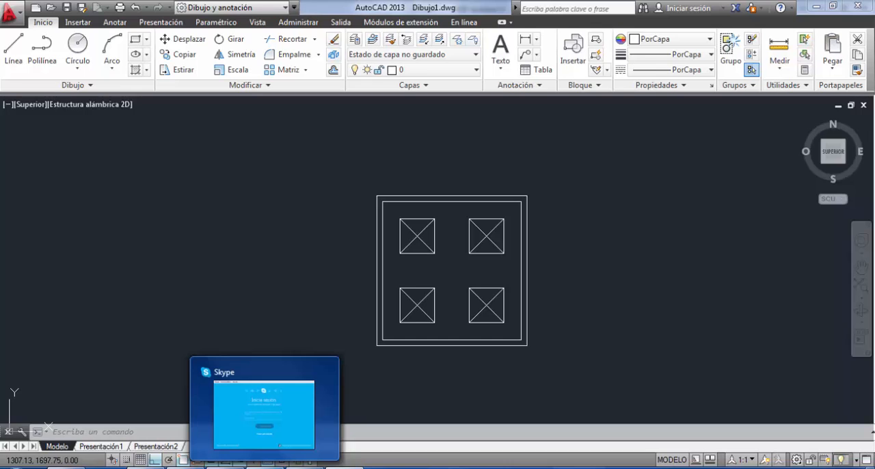
left_click(14, 48)
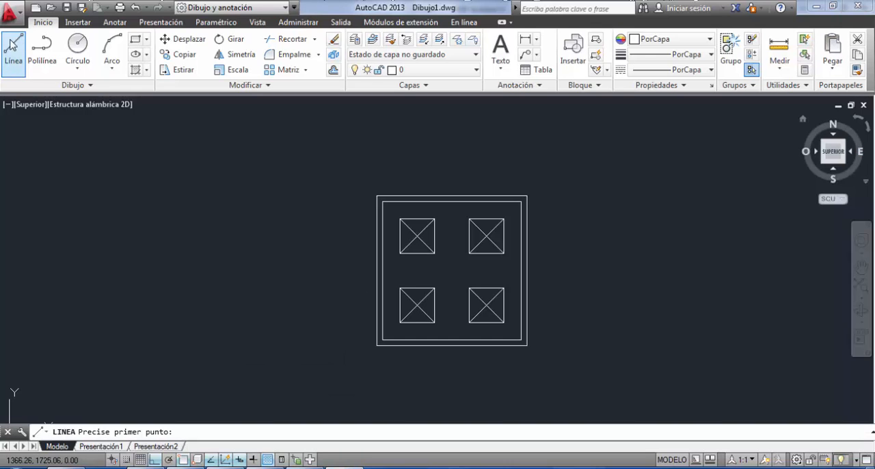
left_click(450, 196)
type("1")
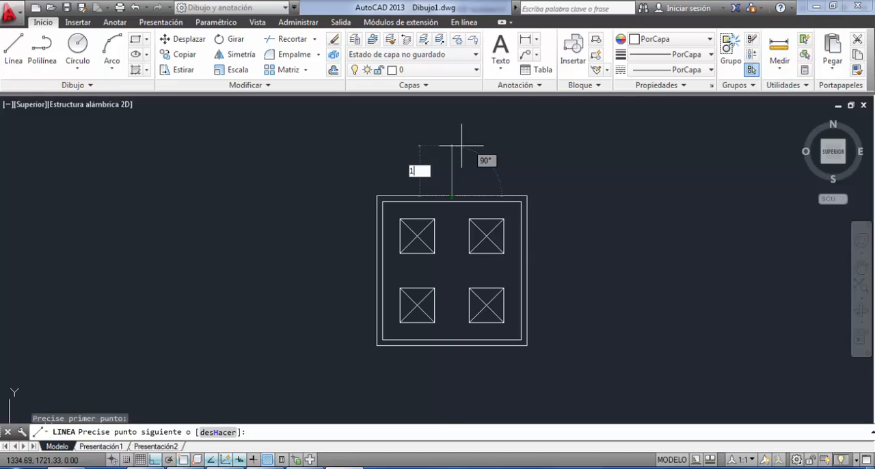
key("Return")
key("Return")
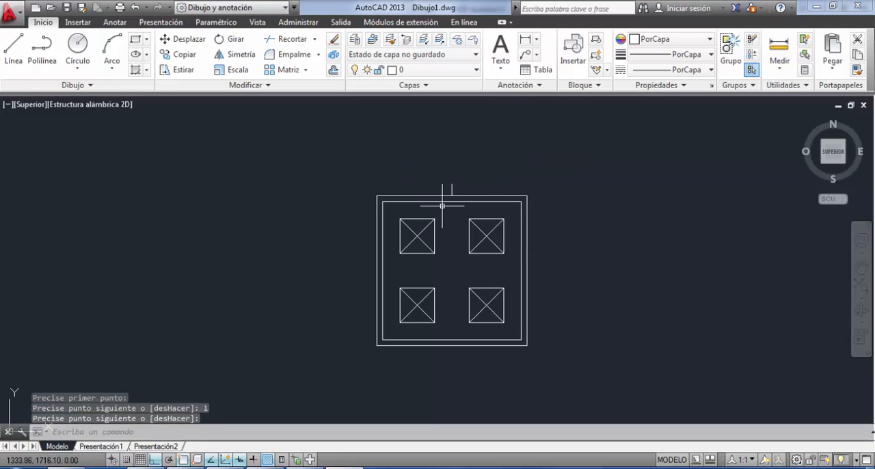
Draw a three-point arc from the outer top-left corner through the vertical line's upper end to the outer top-right corner.
scroll(451, 189, "up", 5)
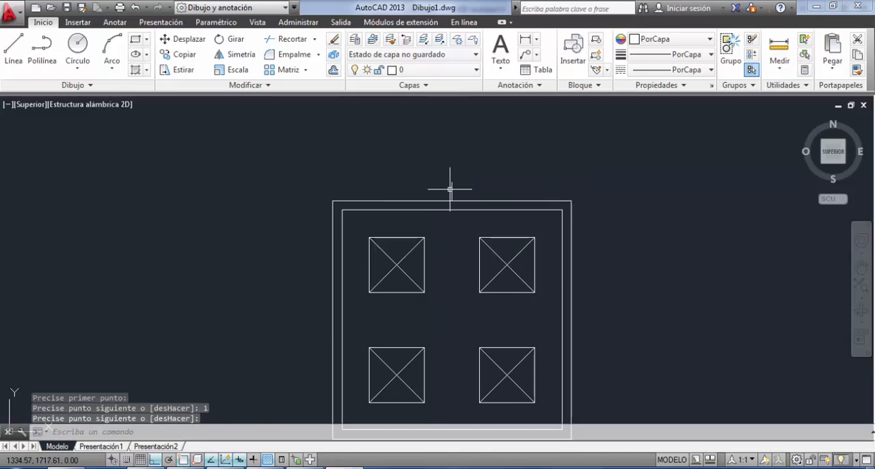
middle_click_drag(451, 190, 398, 230)
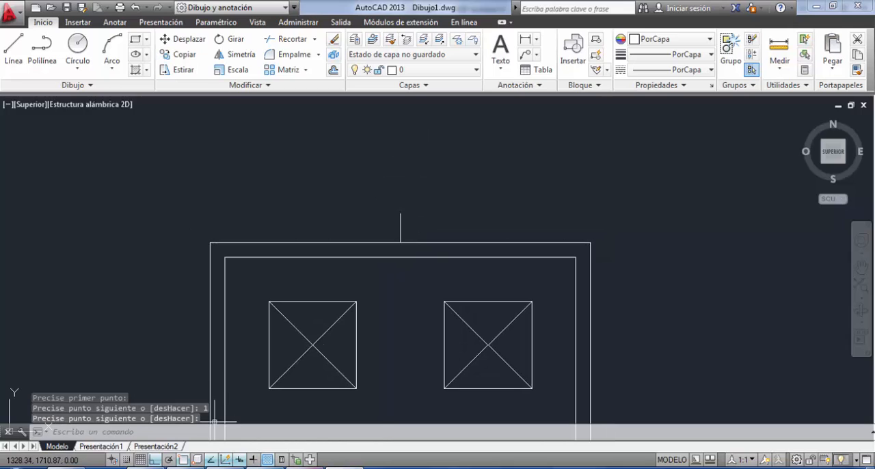
mouse_move(304, 468)
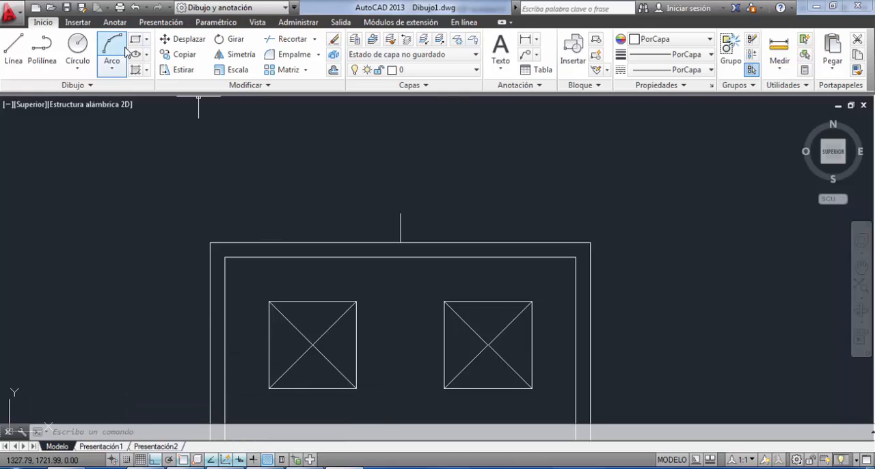
left_click(114, 67)
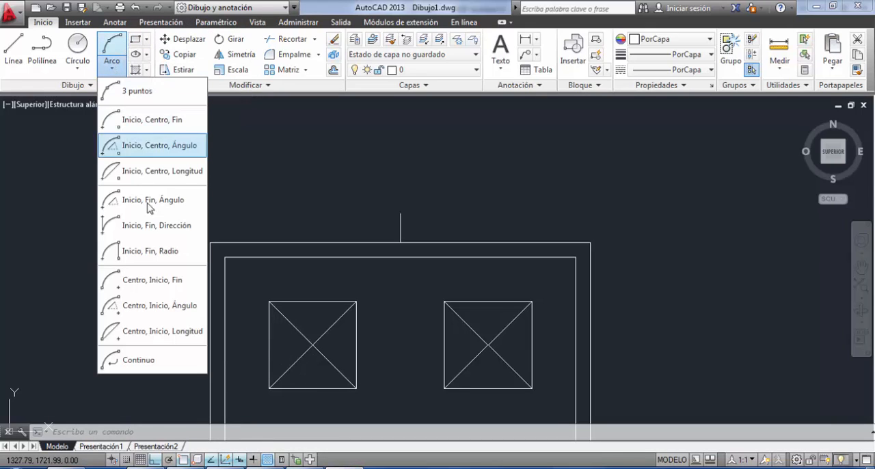
left_click(138, 91)
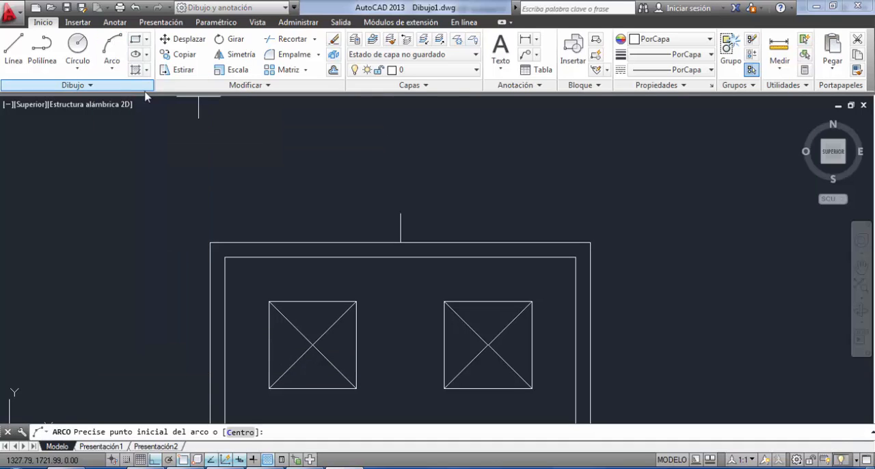
left_click(210, 242)
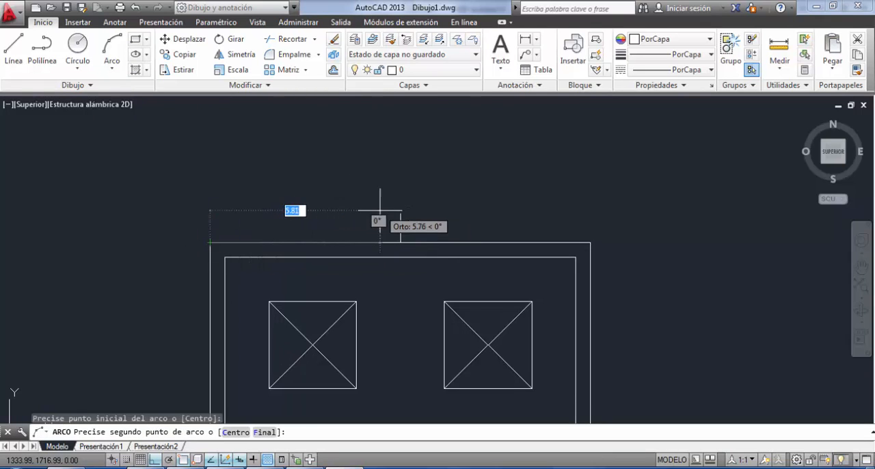
left_click(400, 214)
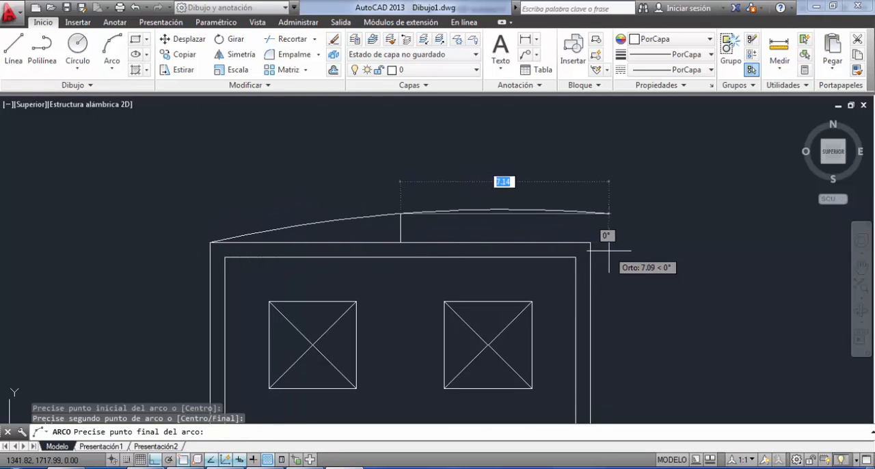
left_click(590, 243)
key("Return")
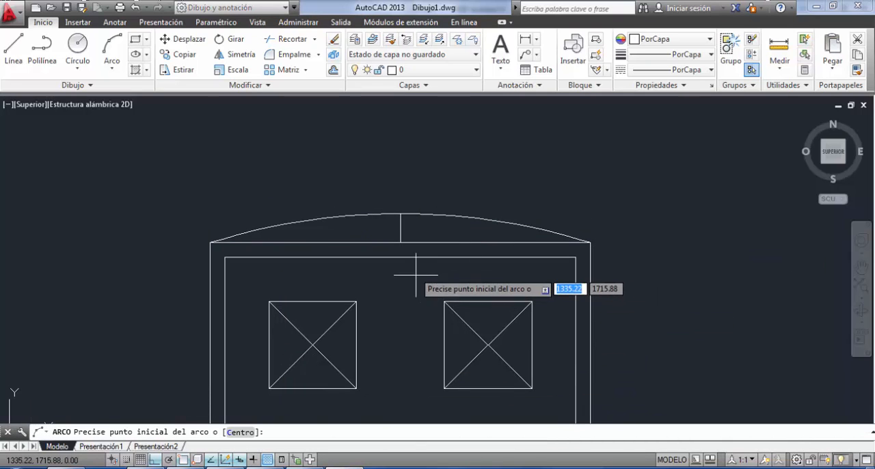
key("Return")
key("Escape")
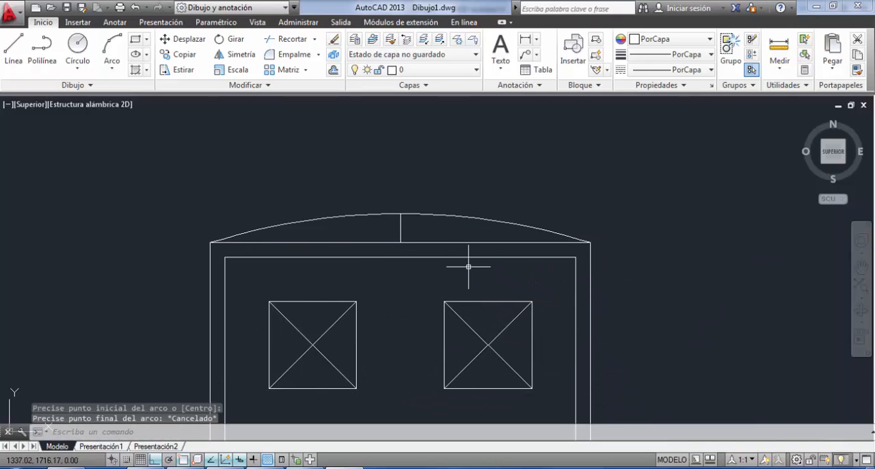
Try deleting the vertical guide line together with the outer top line, and undo the deletion.
scroll(400, 251, "up", 3)
left_click(432, 216)
left_click(375, 248)
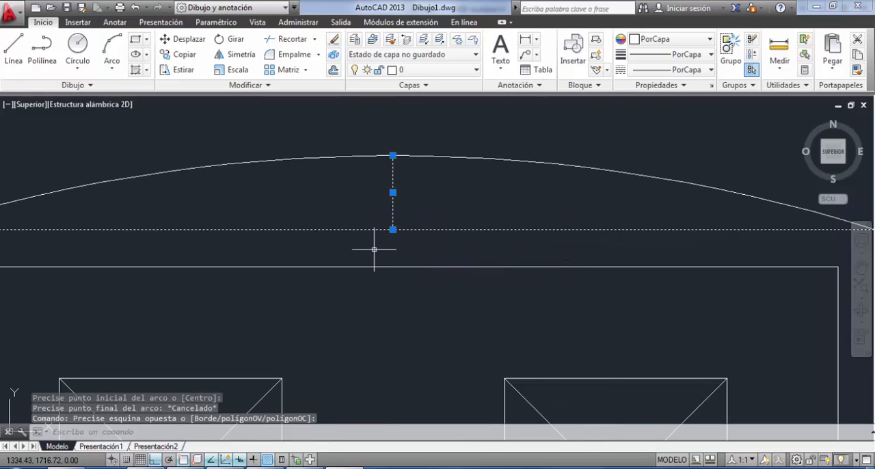
key("Delete")
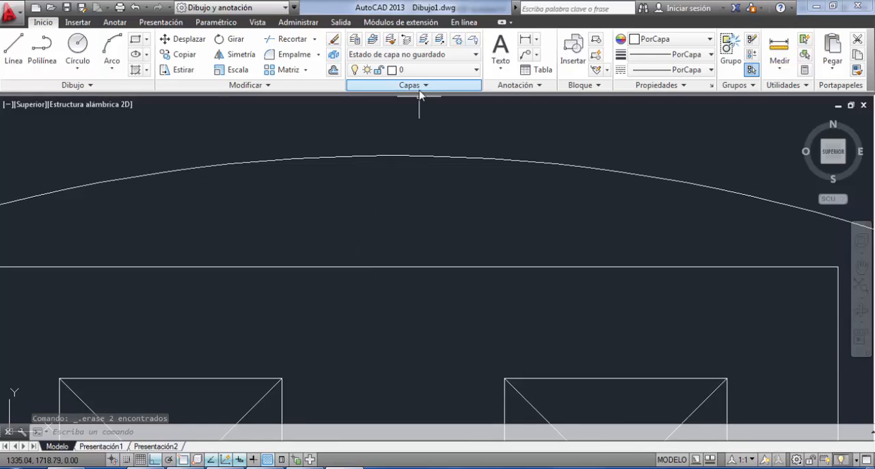
key("ctrl+z")
Erase the vertical guide line and the straight outer top line beneath the arc.
left_click(410, 209)
left_click(329, 243)
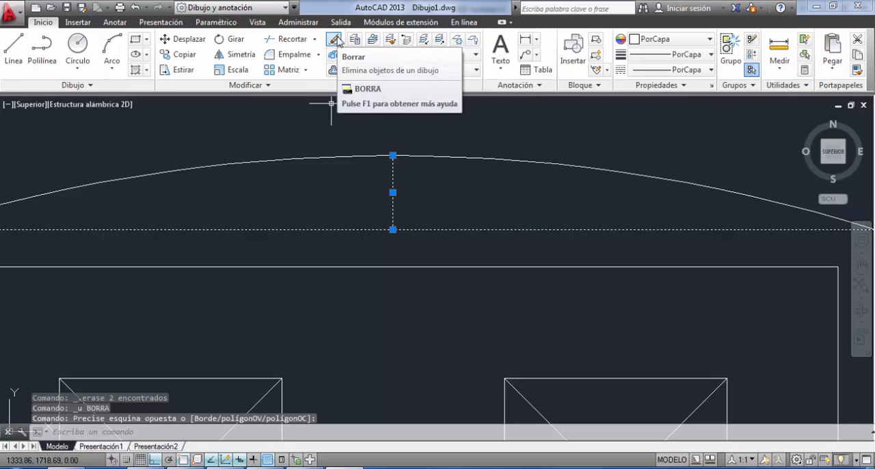
left_click(335, 40)
scroll(367, 104, "down", 5)
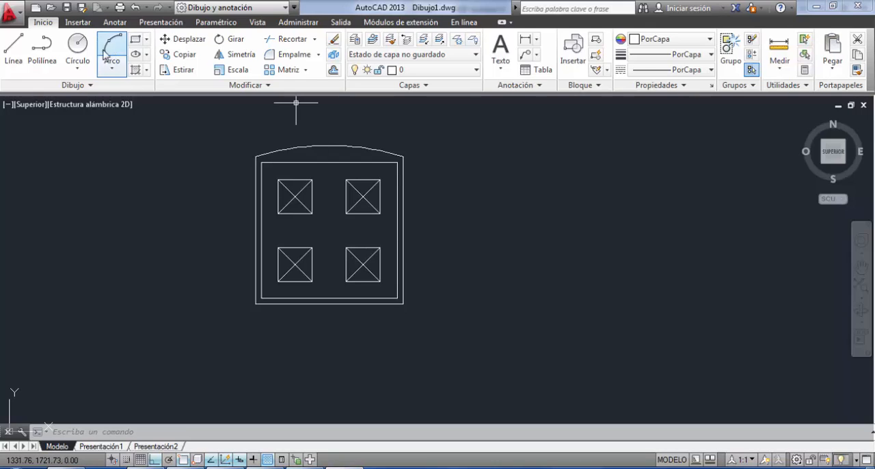
left_click(78, 43)
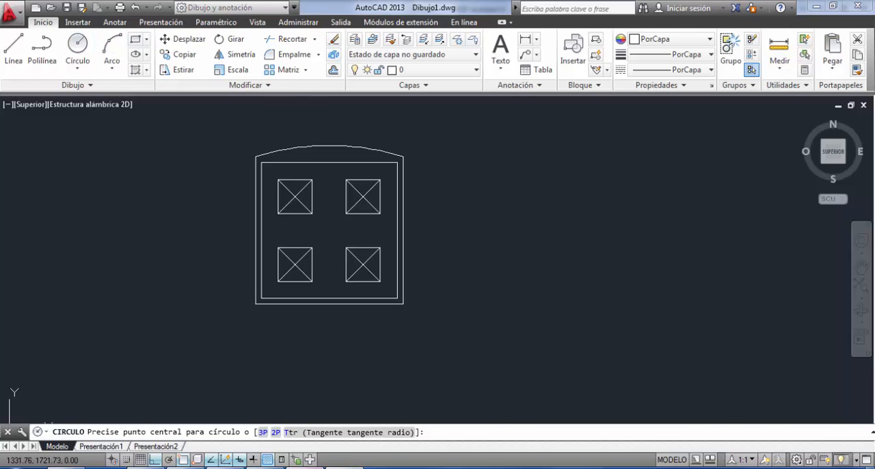
left_click(307, 467)
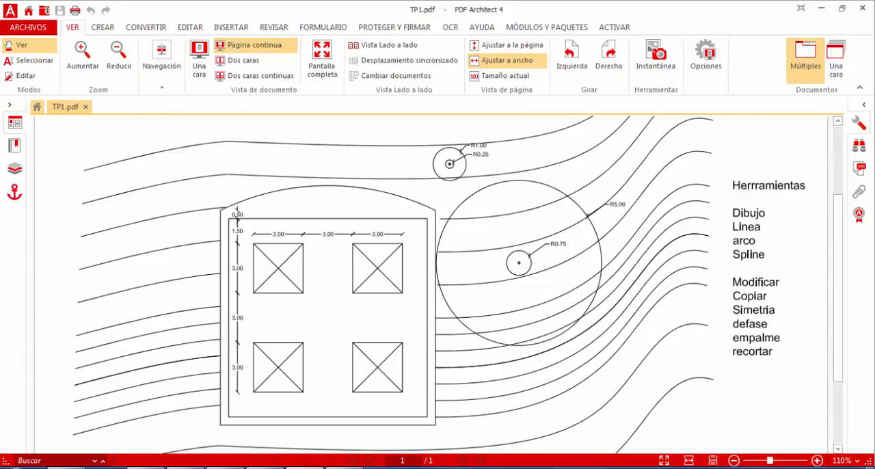
key("alt+Tab")
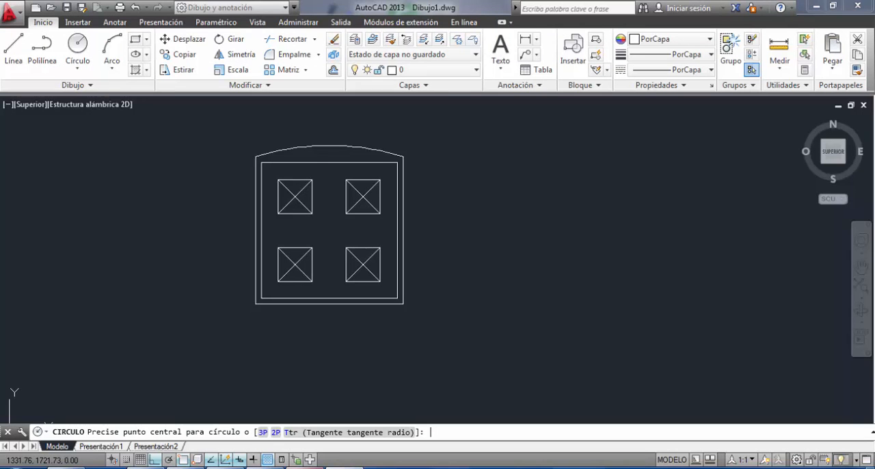
left_click(486, 198)
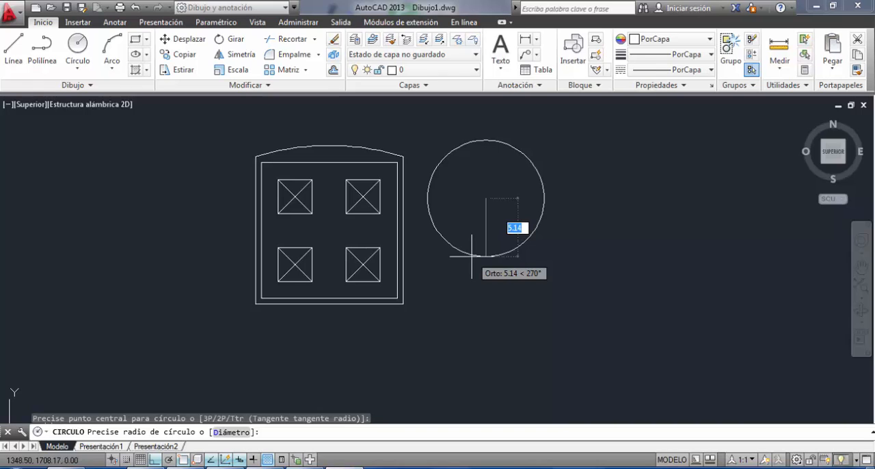
key("Escape")
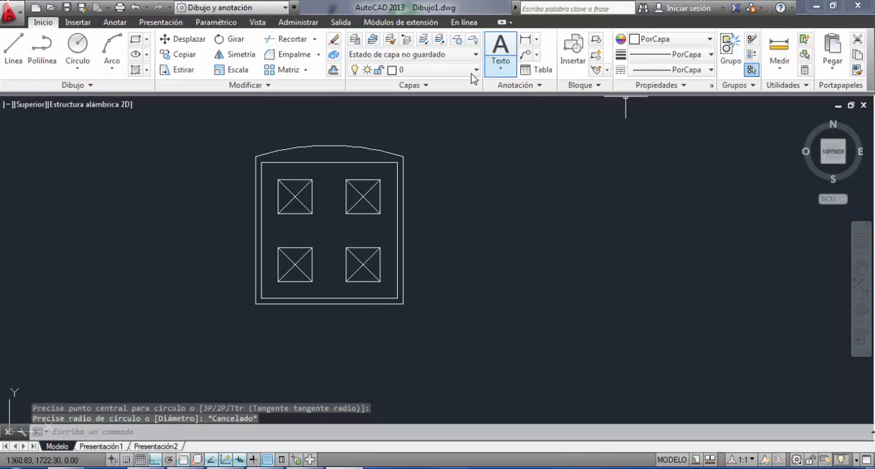
Draw a circle of radius 0.75 m in the empty area to the right of the building outline.
left_click(81, 42)
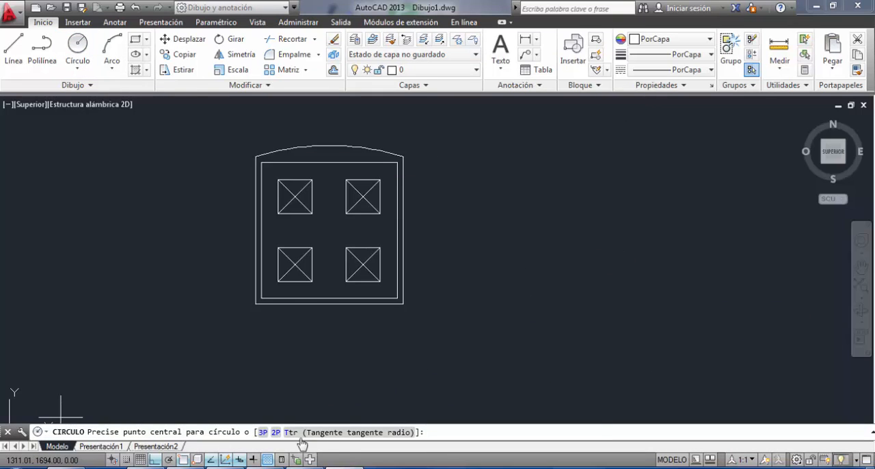
left_click(463, 227)
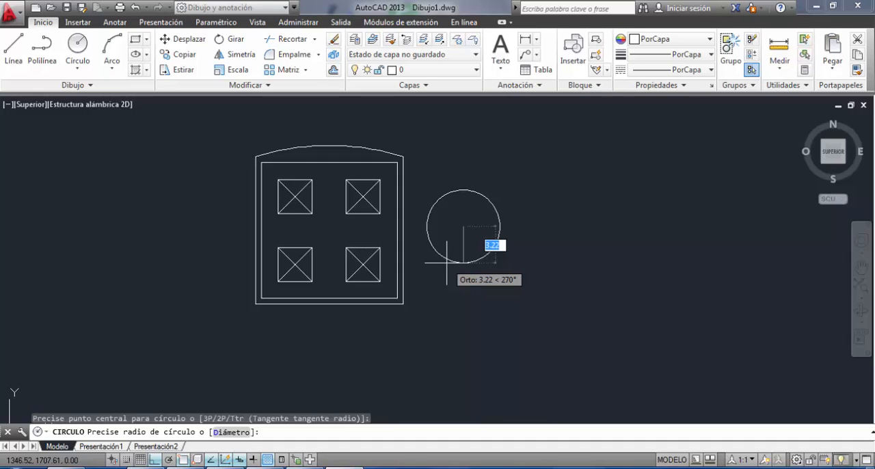
key("BackSpace")
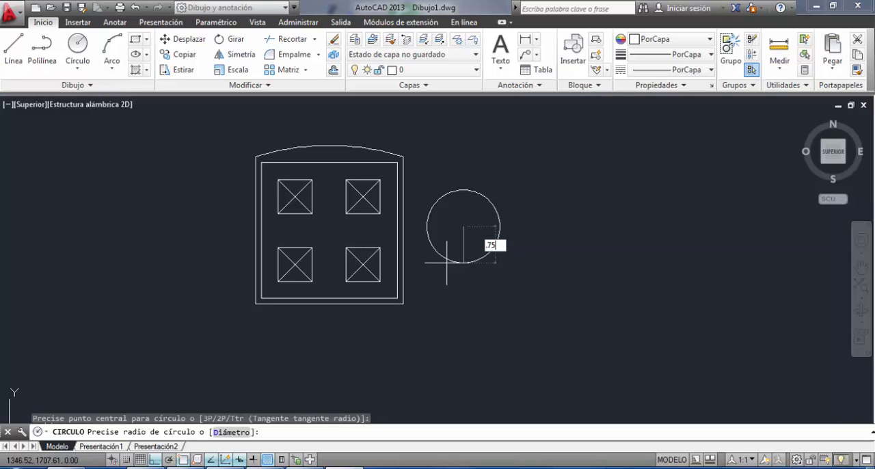
key("Return")
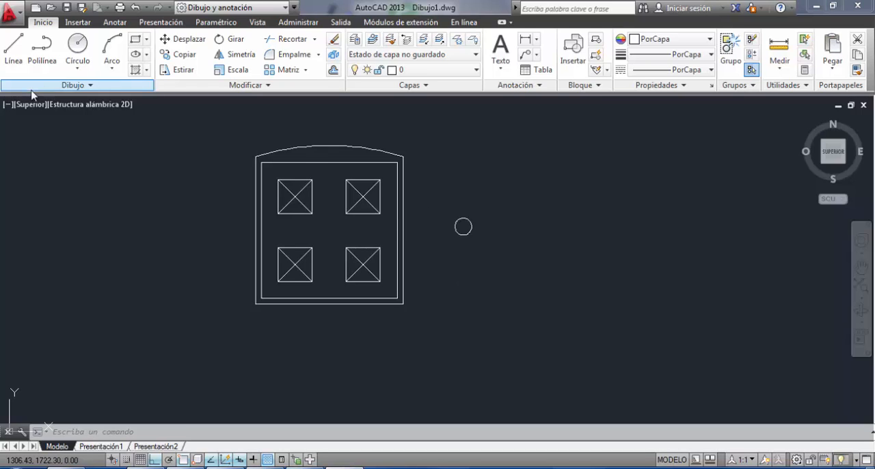
Check the radii in TP1.pdf, and draw a 5 m radius circle in AutoCAD concentric with the 0.75 m radius circle.
left_click(77, 48)
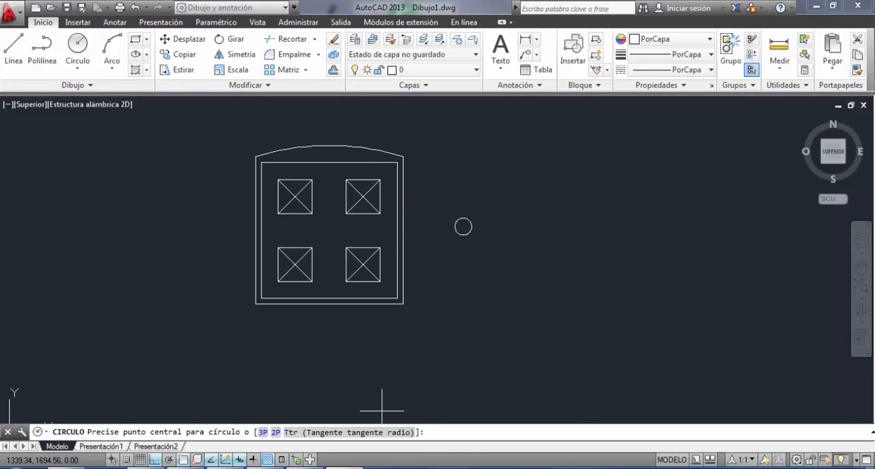
key("alt+Tab")
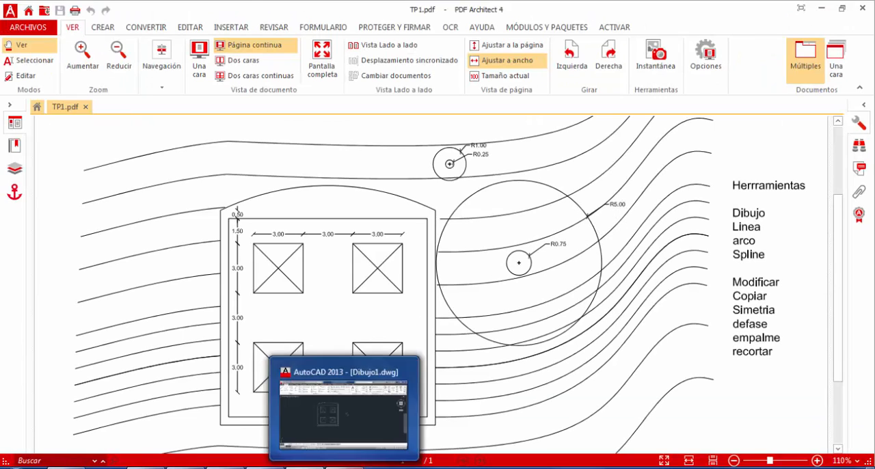
left_click(346, 410)
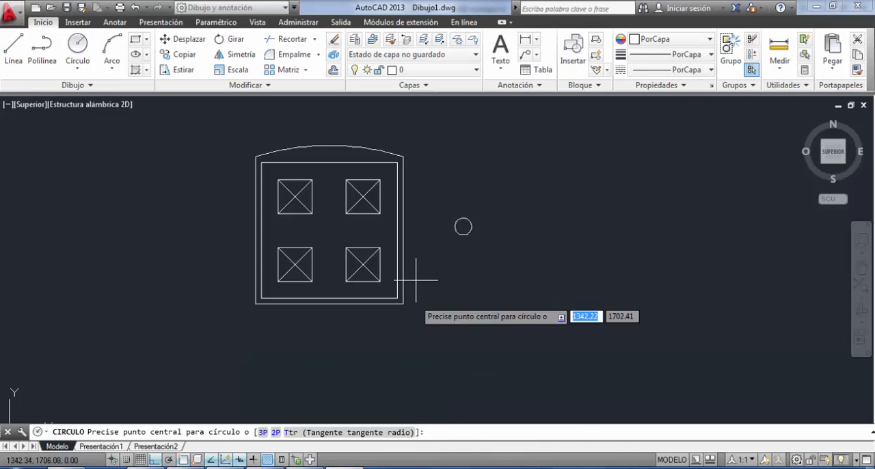
left_click(78, 45)
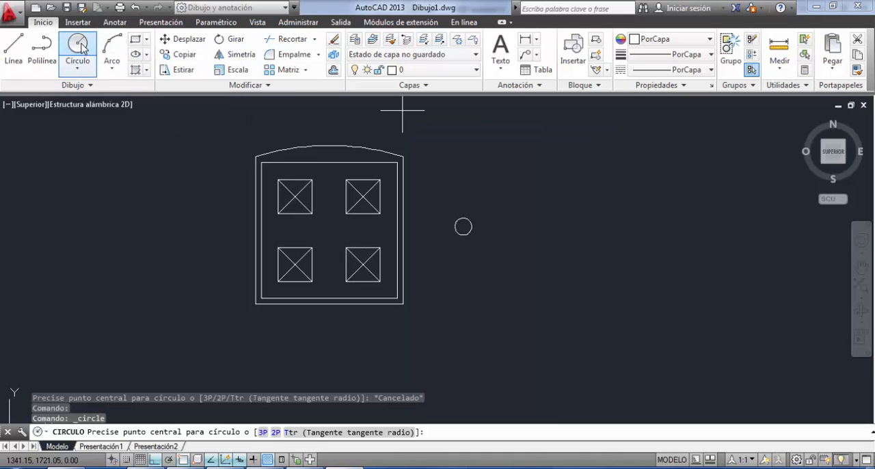
scroll(499, 215, "up", 4)
middle_click_drag(553, 281, 621, 334)
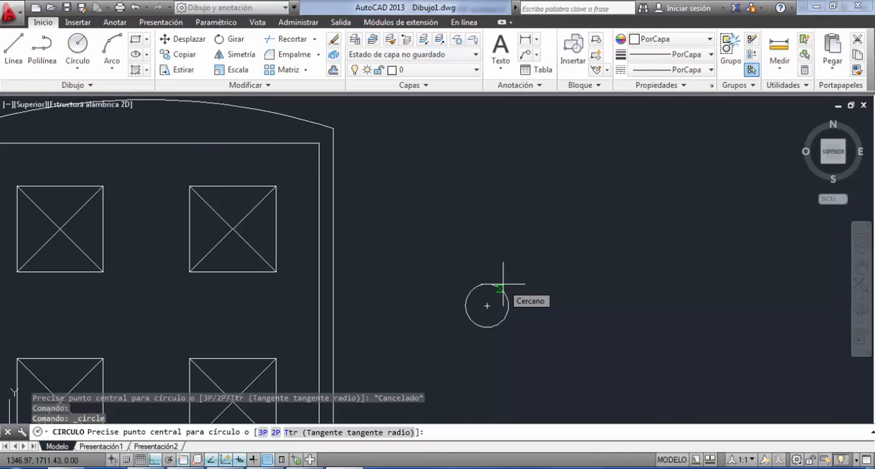
left_click(486, 305)
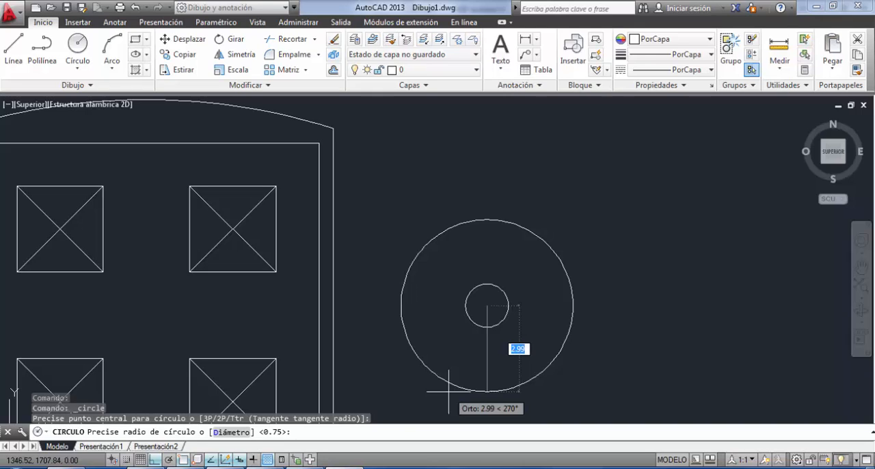
type("5")
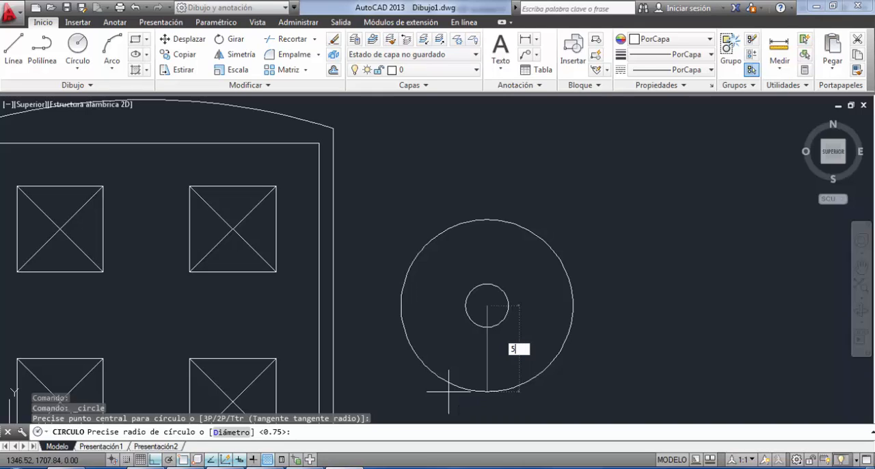
key("Return")
scroll(448, 392, "down", 5)
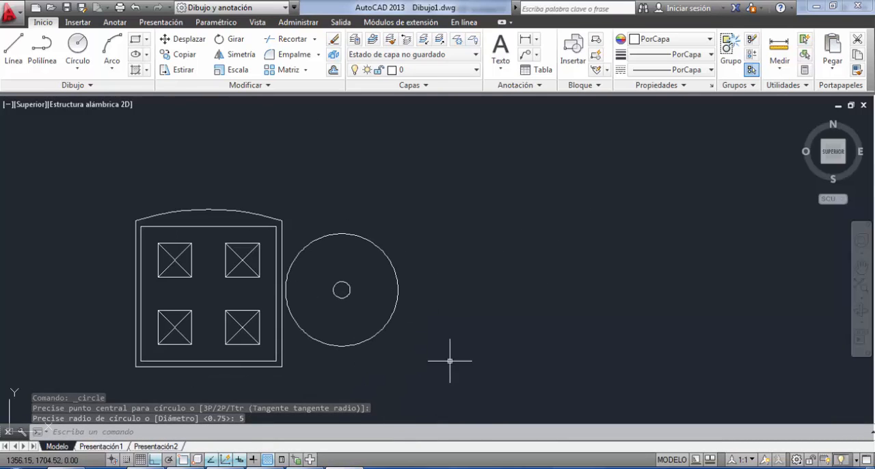
Copy the 0.75 m radius circle horizontally into the empty area to the right of the 5 m radius circle.
left_click(362, 278)
left_click(325, 296)
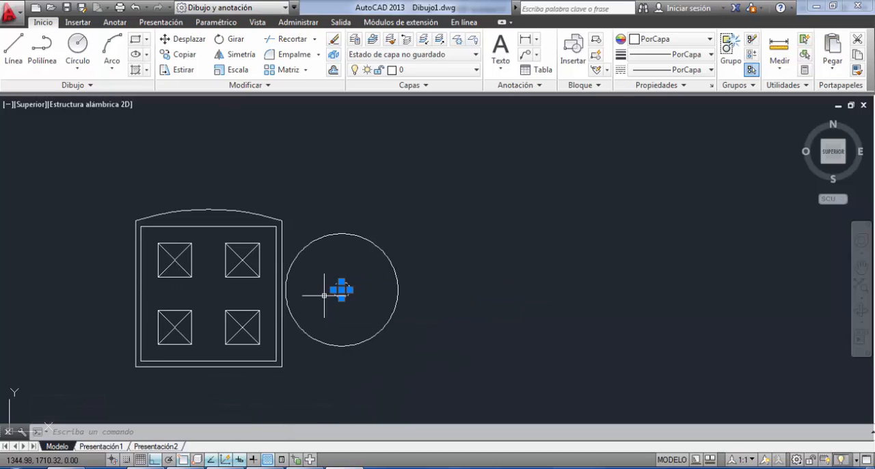
left_click(182, 56)
left_click(341, 290)
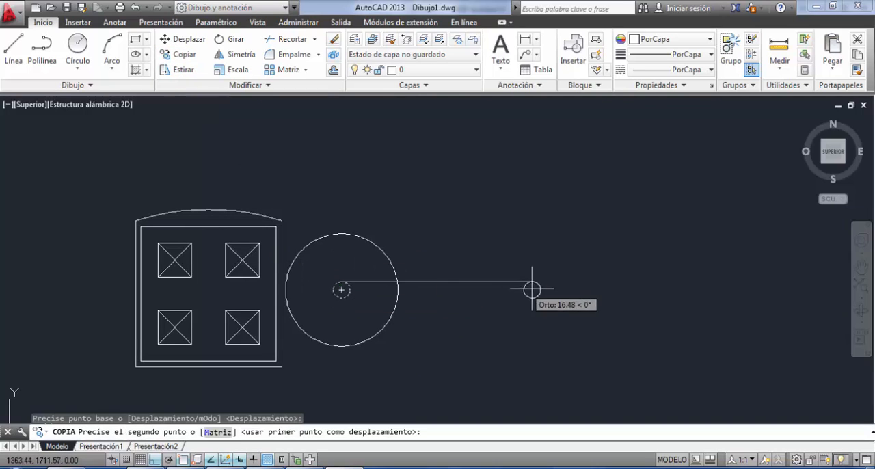
left_click(584, 290)
key("Return")
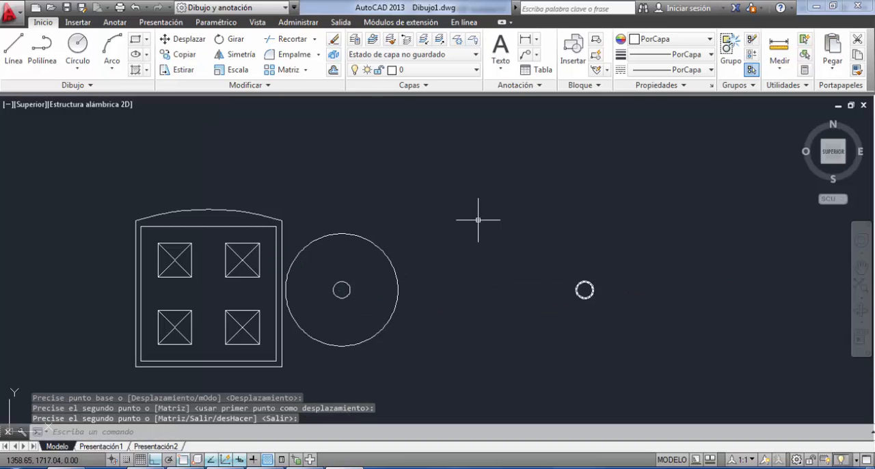
Work out the offset distance between the two radii in Calculator by subtracting 0,75 from 5.
left_click(333, 71)
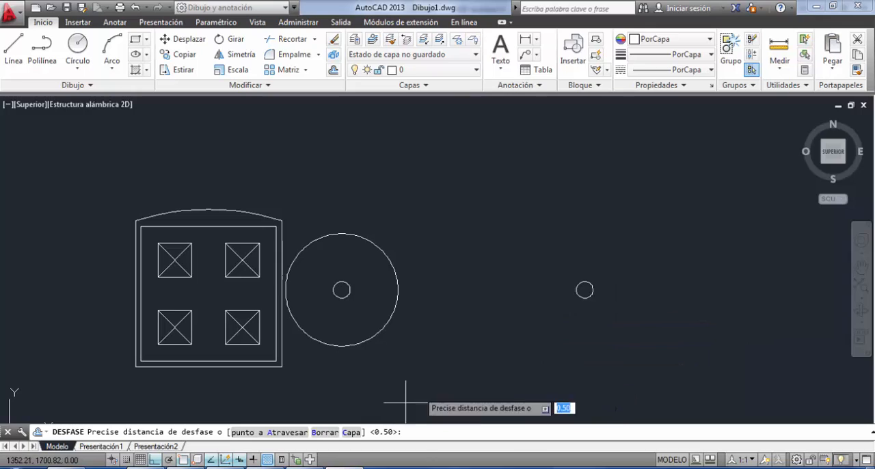
key("alt+Tab")
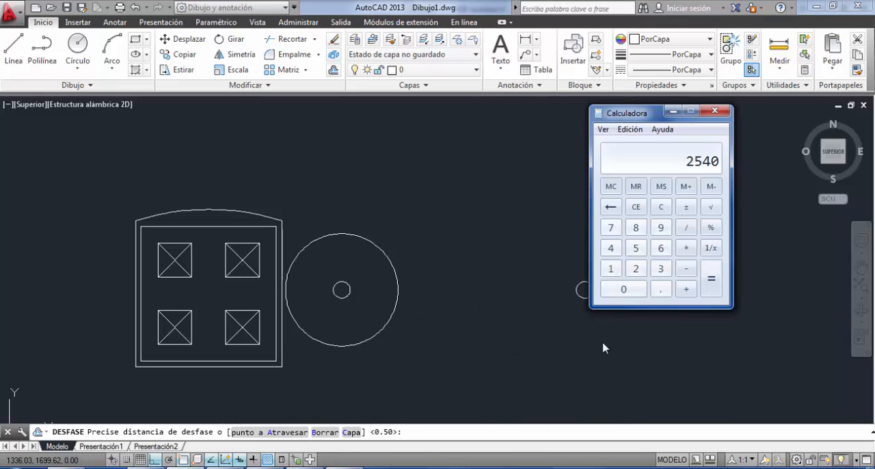
type("0,75")
type("2")
key("Return")
key("Escape")
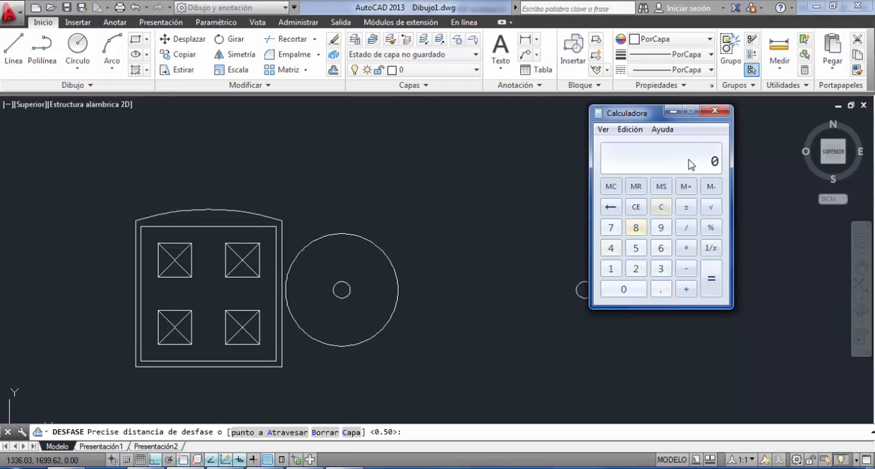
type("5-0,75")
key("Return")
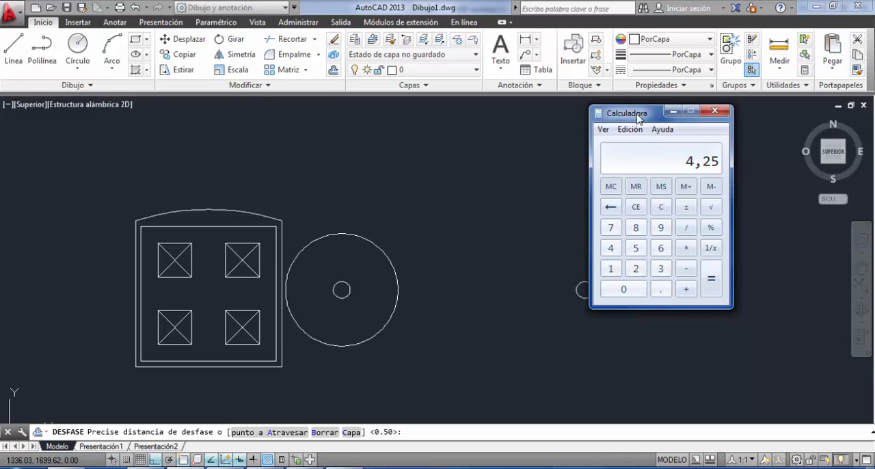
left_click(672, 111)
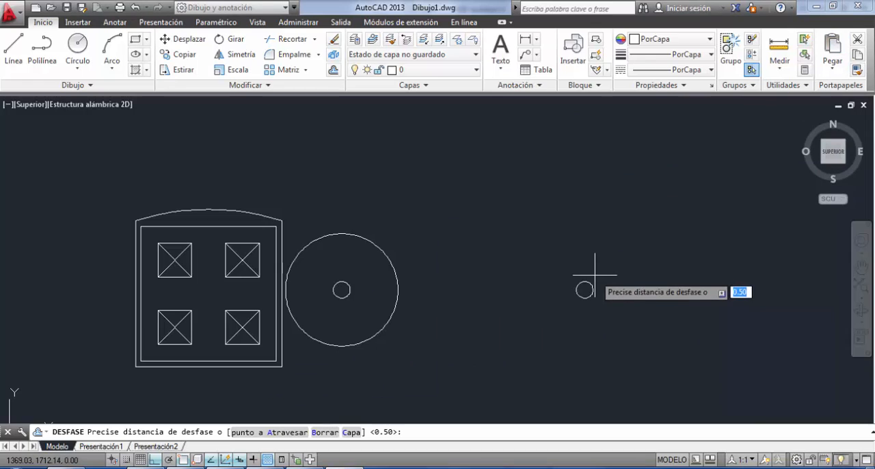
Offset the copied small circle outward by 4.25 m in AutoCAD.
left_click(333, 70)
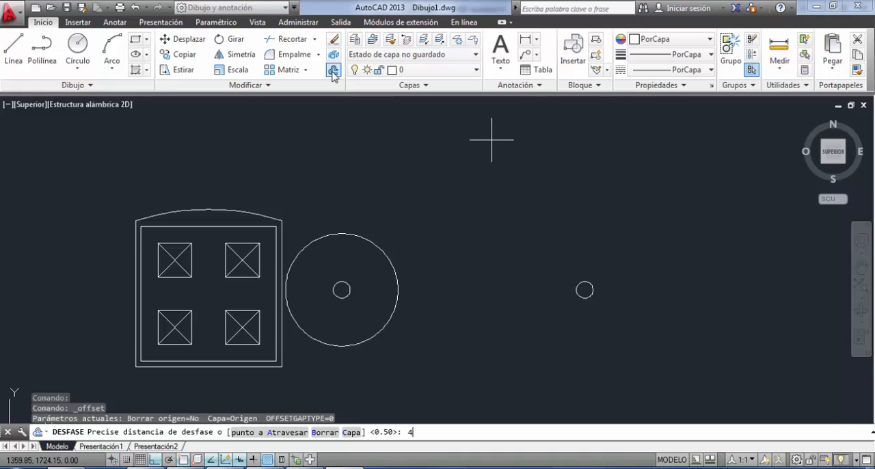
key("Return")
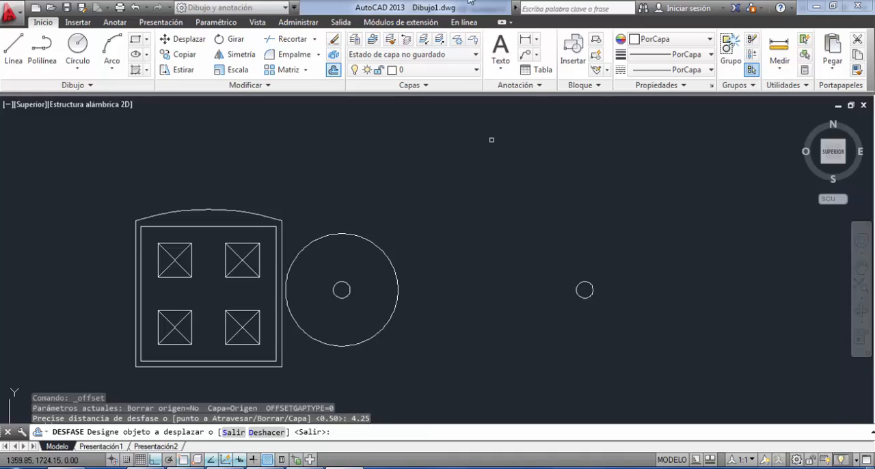
left_click(584, 289)
left_click(663, 255)
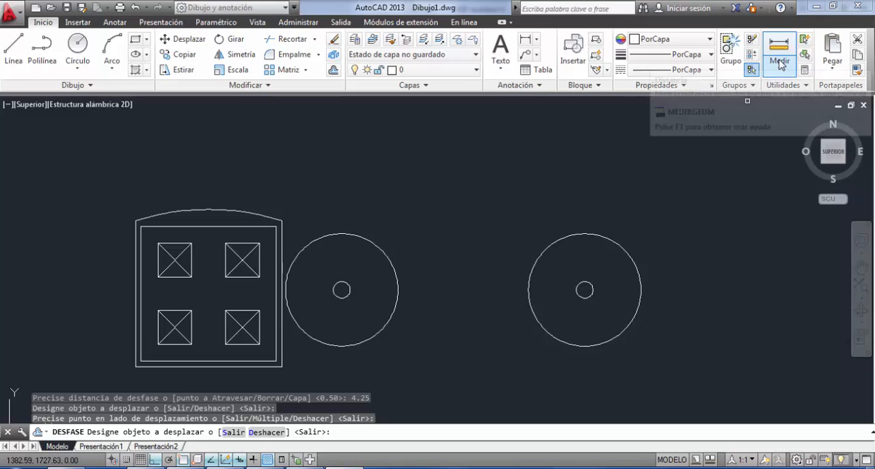
Measure the radius of the outer circle produced by the offset.
left_click(779, 65)
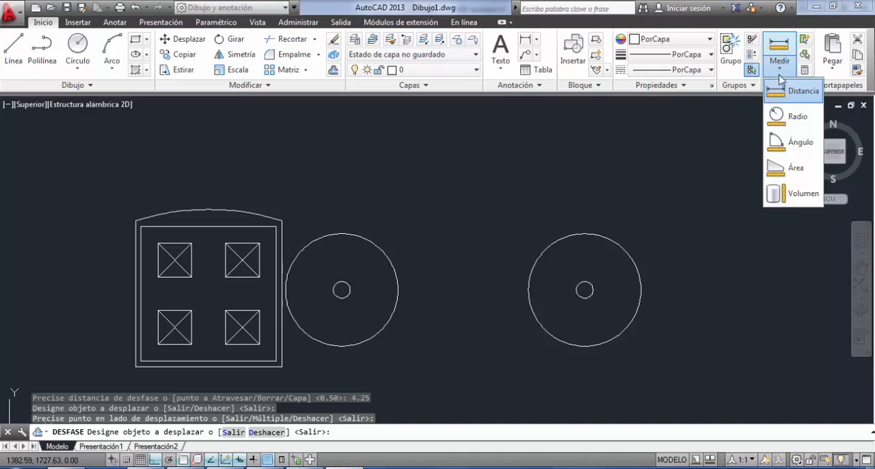
left_click(790, 119)
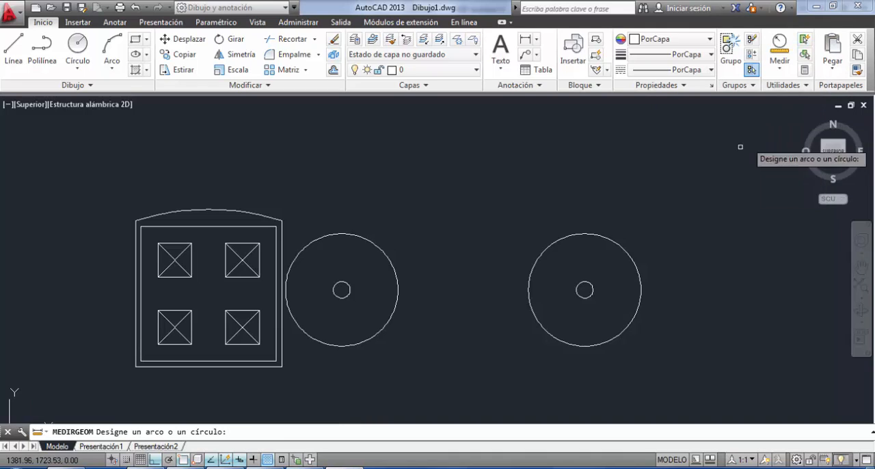
left_click(625, 249)
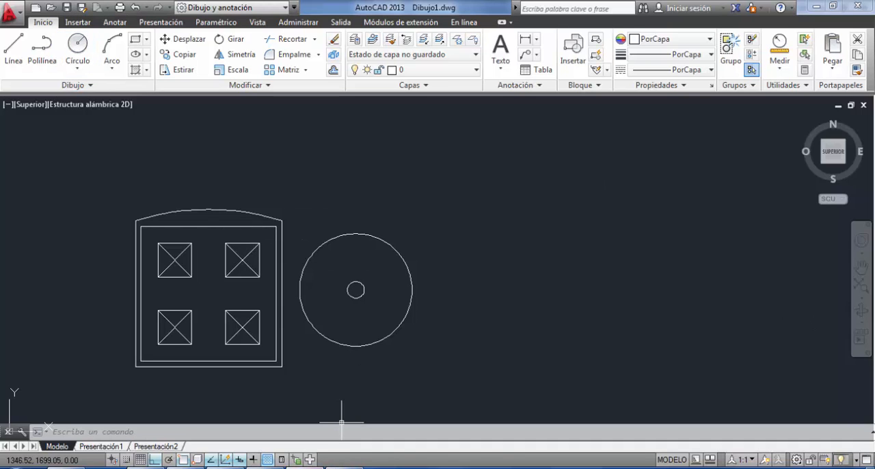
Check the upper circles' radii in TP1.pdf, and draw a 0.25 m radius circle in AutoCAD above the 5 m radius circle.
left_click(271, 468)
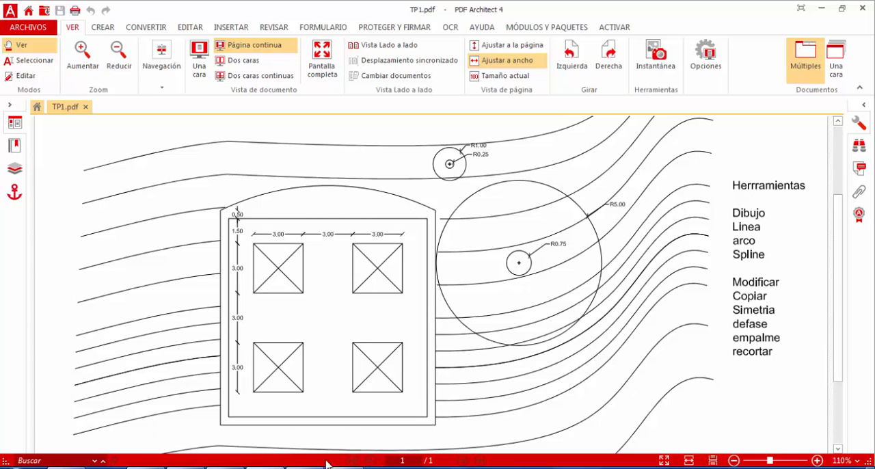
left_click(301, 468)
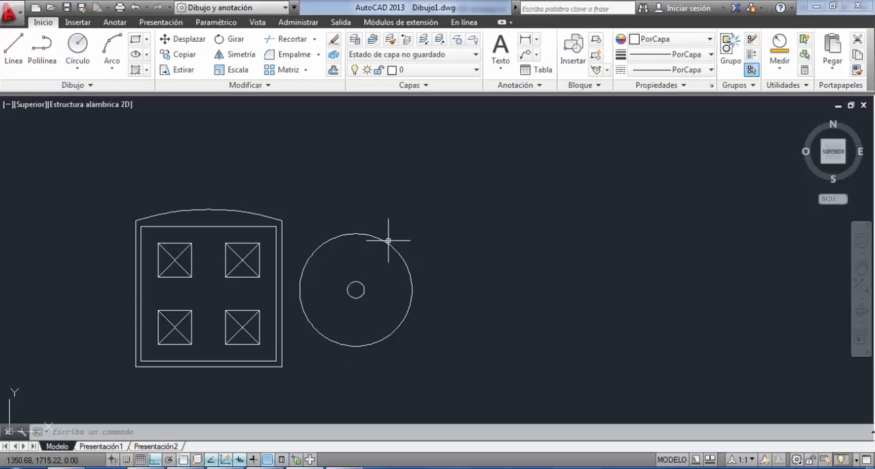
left_click(81, 45)
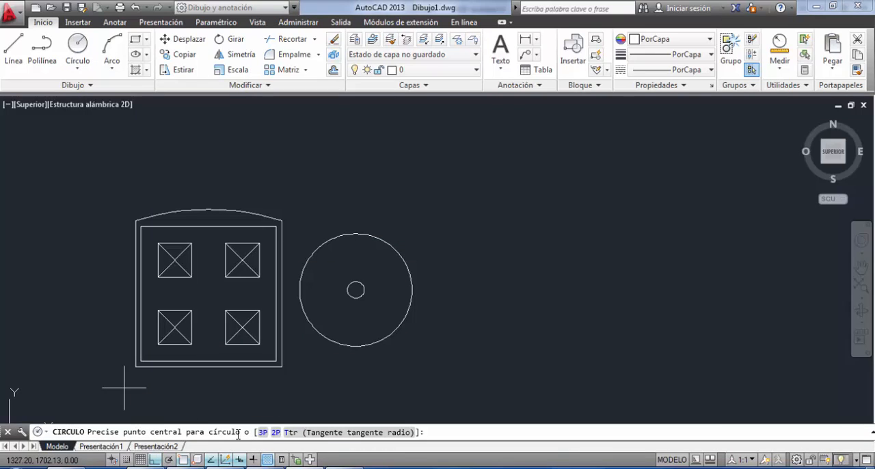
left_click(325, 183)
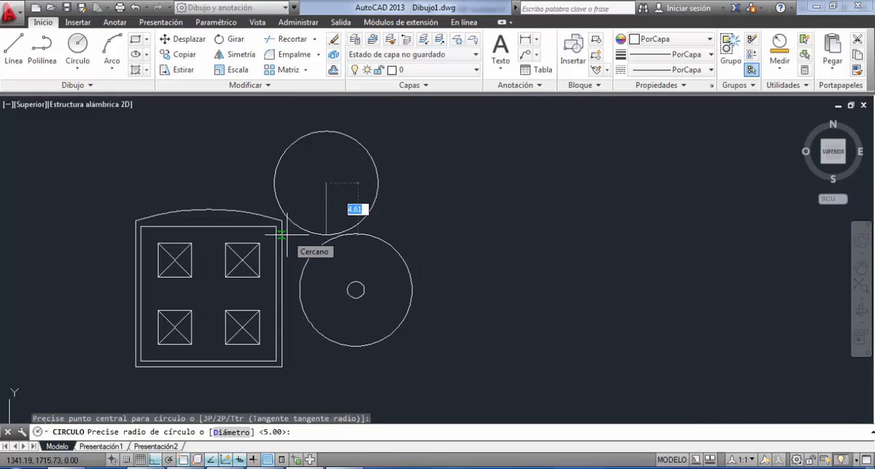
key("BackSpace")
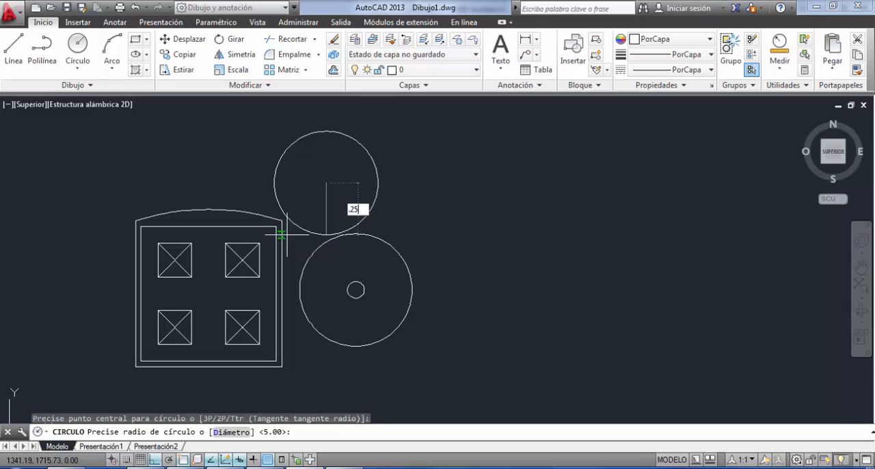
key("Return")
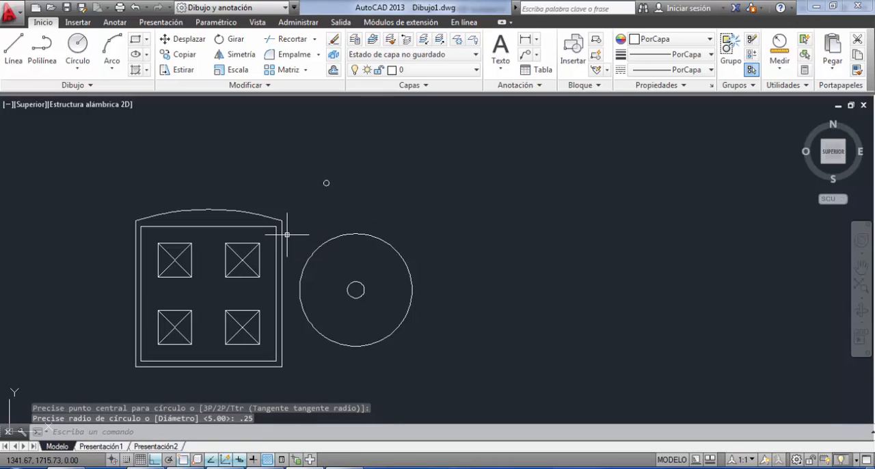
Consult TP1.pdf again, and draw a 1 m radius circle in AutoCAD concentric with the 0.25 m radius circle.
left_click(78, 42)
left_click(171, 467)
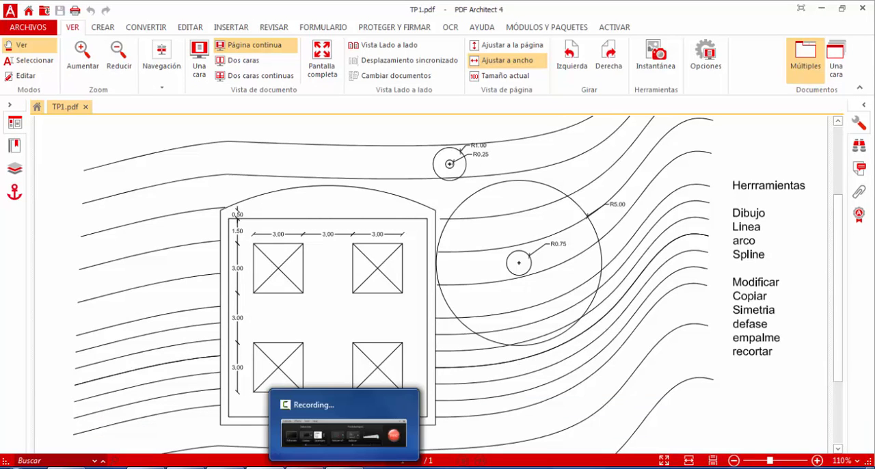
left_click(410, 467)
scroll(319, 174, "up", 6)
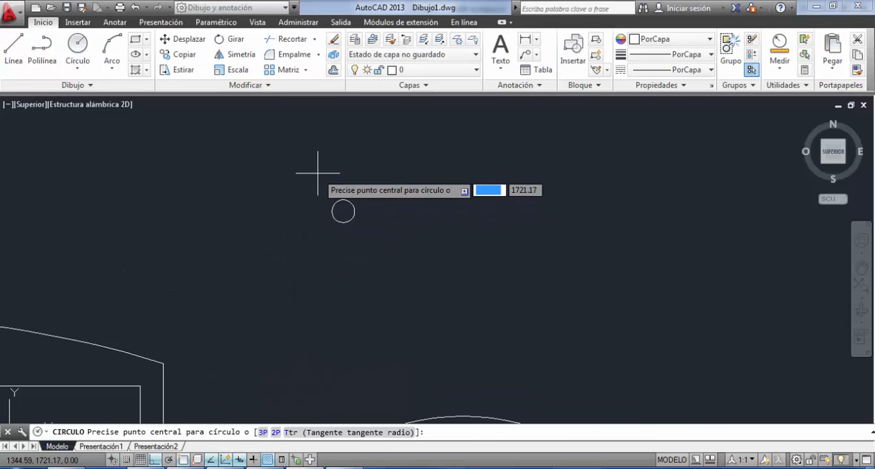
left_click(343, 209)
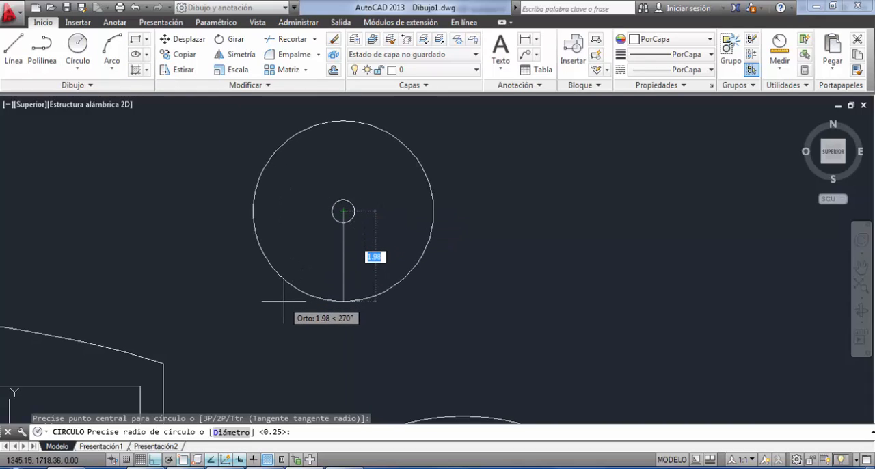
type("1")
key("Return")
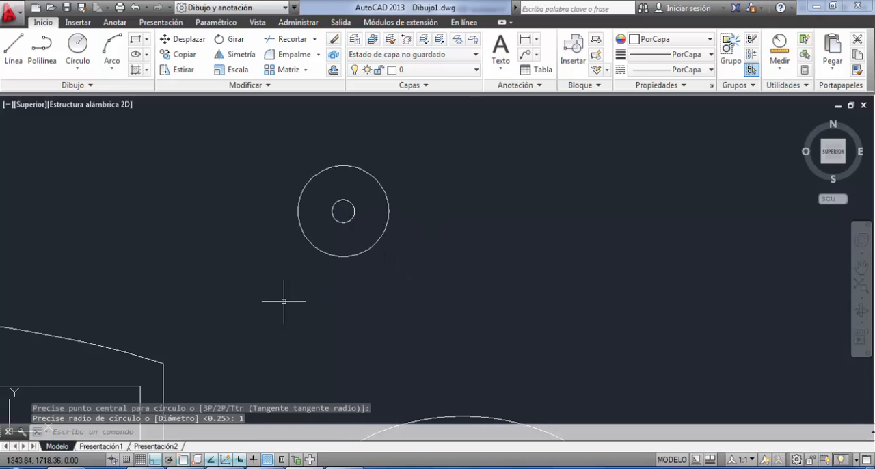
Move the 0.25 m and 1 m radius circles together slightly down, closer to the building's upper right corner.
scroll(283, 299, "down", 8)
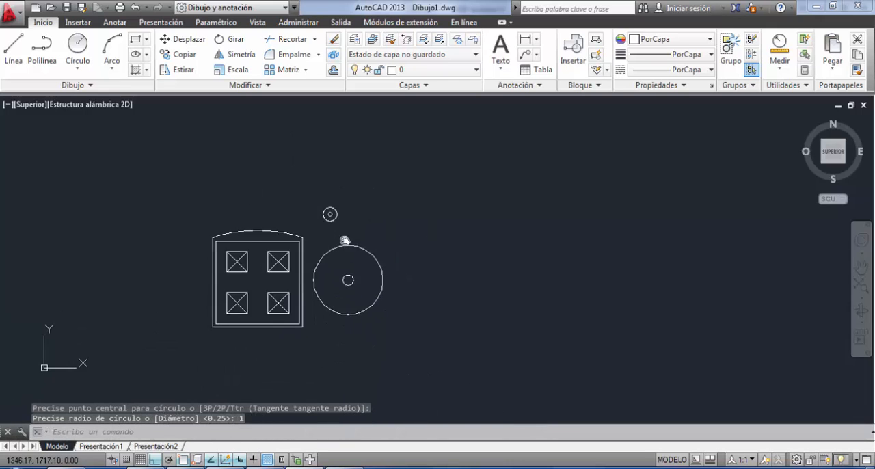
scroll(345, 232, "up", 6)
left_click(332, 131)
left_click(214, 254)
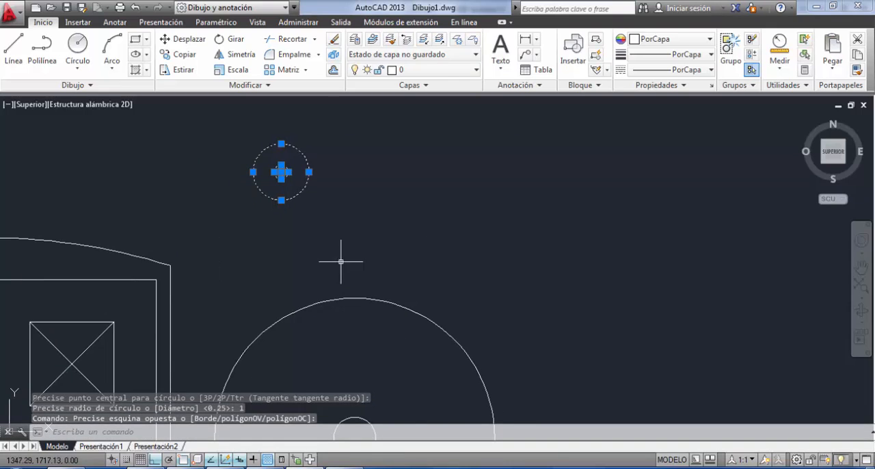
scroll(325, 250, "down", 5)
type("d")
key("Return")
key("Escape")
left_click(386, 194)
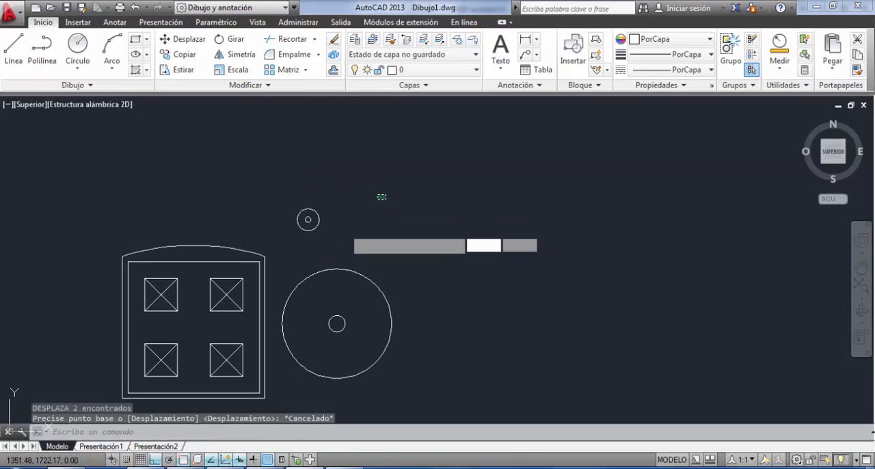
left_click(287, 247)
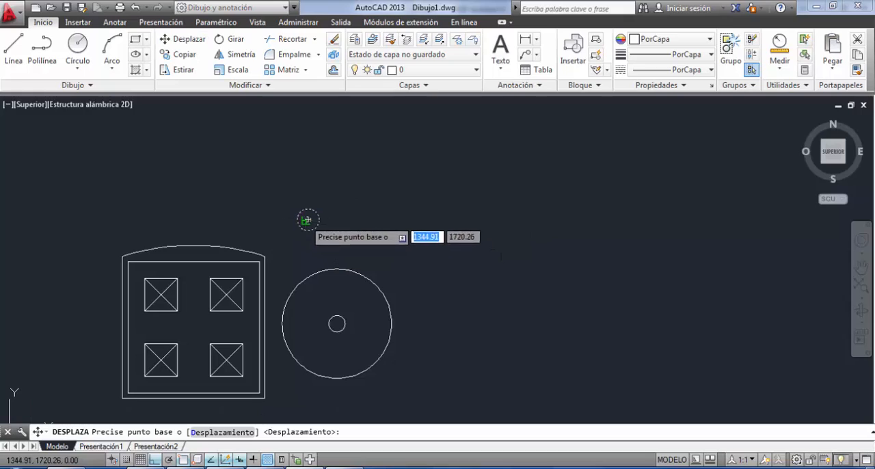
left_click(308, 219)
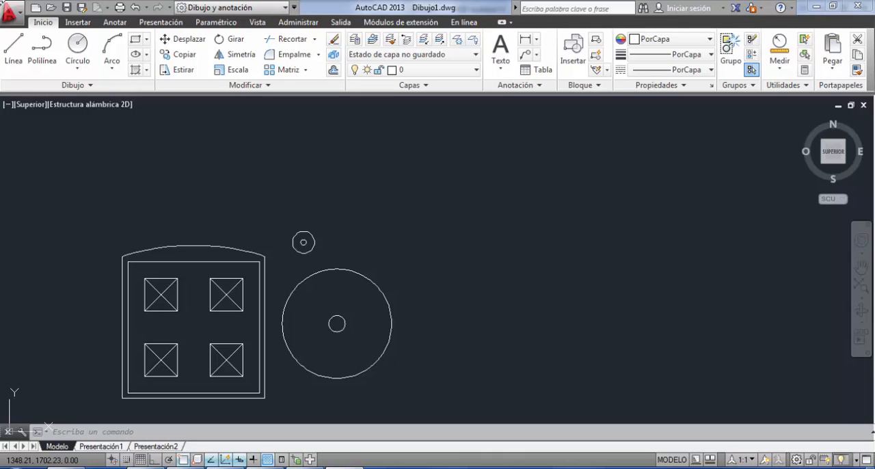
Draw an open wavy fit-point spline rising to the right in the empty area beside the circles.
left_click(74, 86)
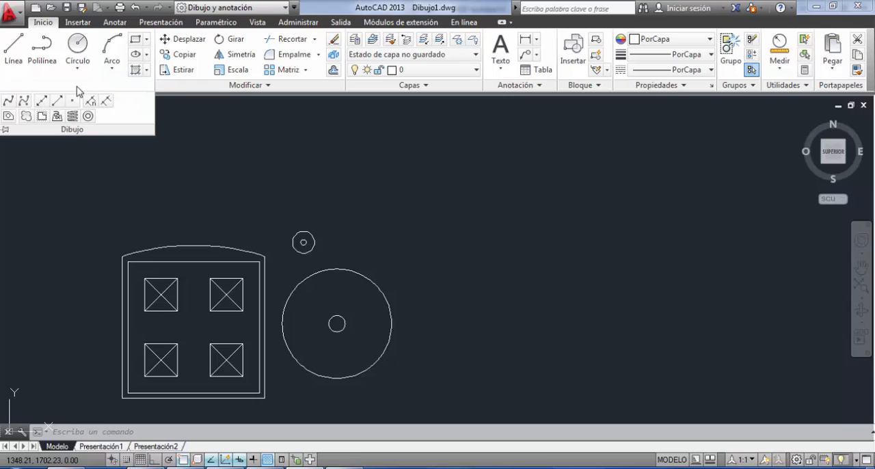
left_click(9, 101)
mouse_move(334, 267)
middle_mouse_down()
mouse_move(121, 282)
mouse_move(216, 220)
mouse_move(252, 225)
middle_mouse_up()
left_click(365, 307)
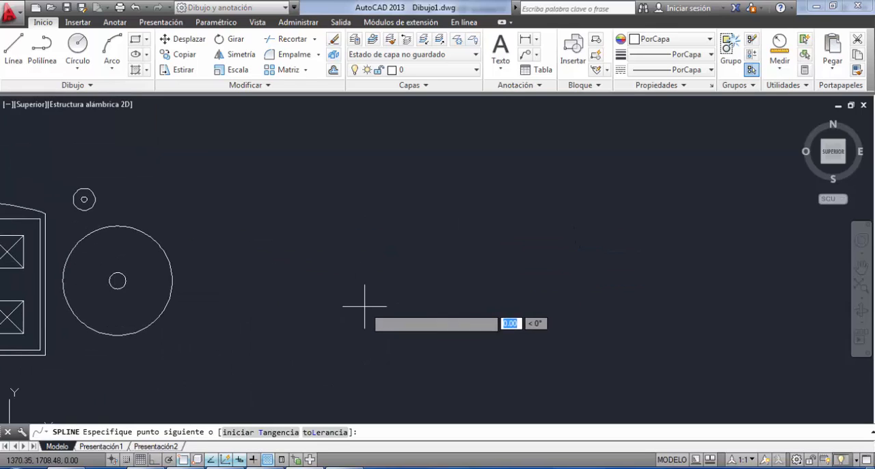
left_click(385, 285)
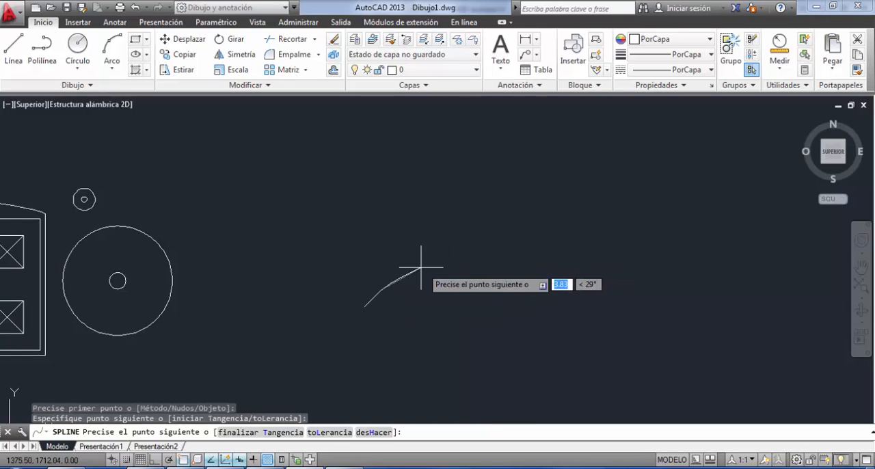
left_click(444, 265)
left_click(517, 283)
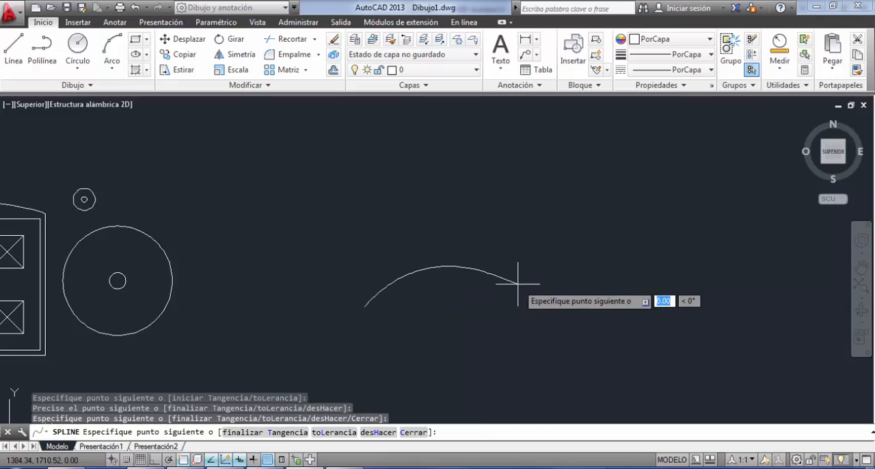
left_click(574, 266)
left_click(570, 209)
left_click(630, 173)
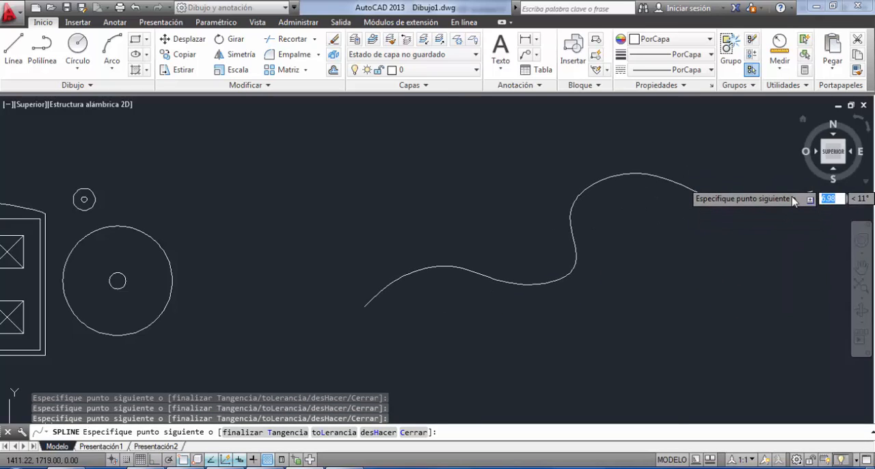
left_click(772, 182)
key("Return")
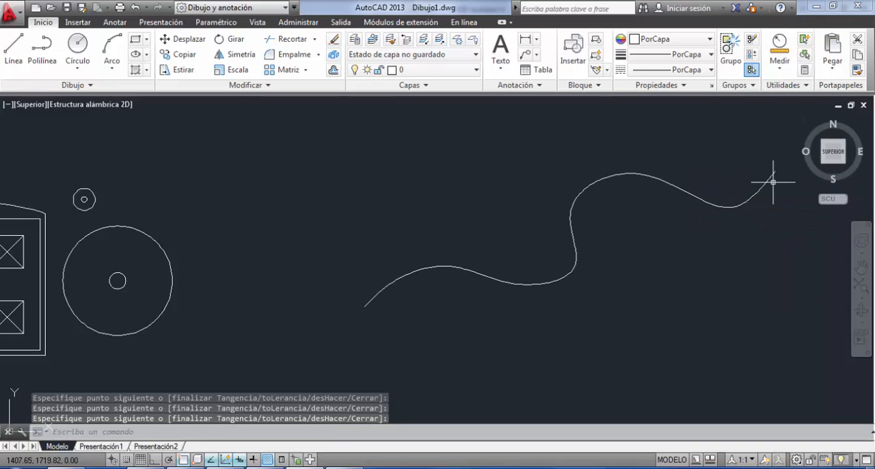
Reshape the wavy spline by stretching its fit points at the steep bend, the upper crest and the last trough.
left_click(745, 206)
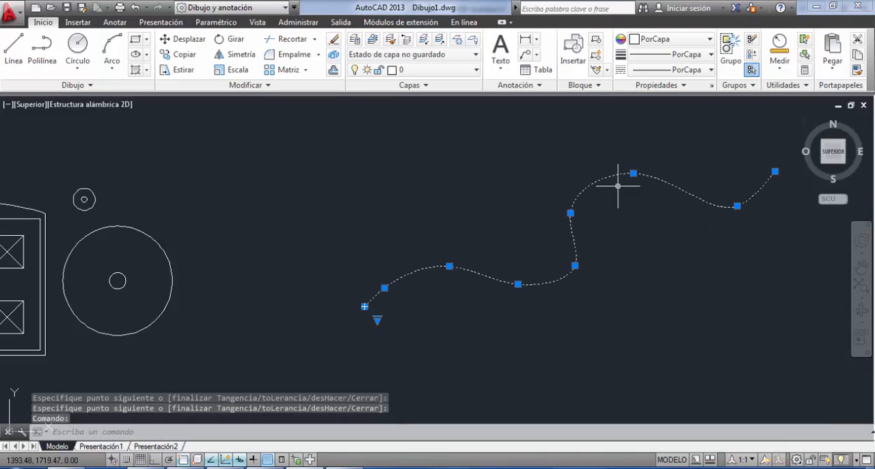
mouse_move(570, 213)
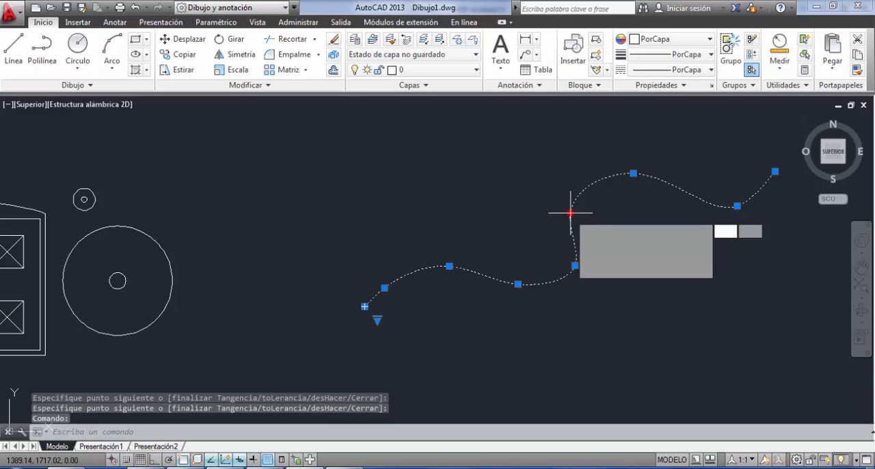
left_click(570, 212)
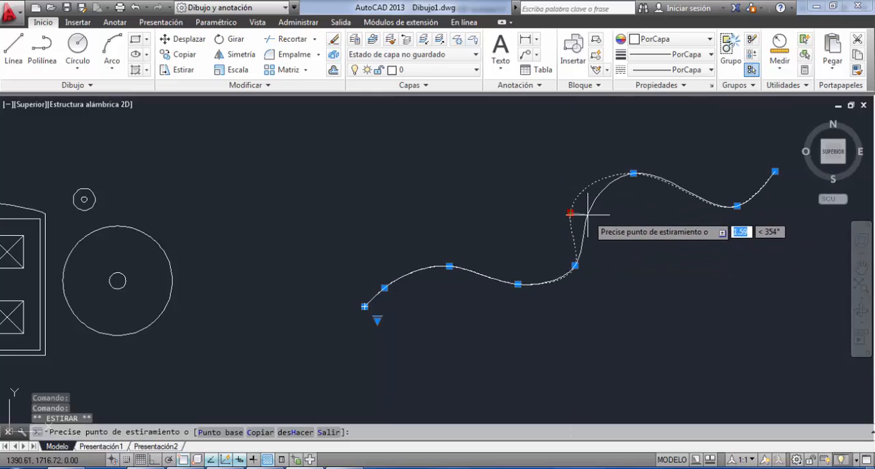
left_click(586, 216)
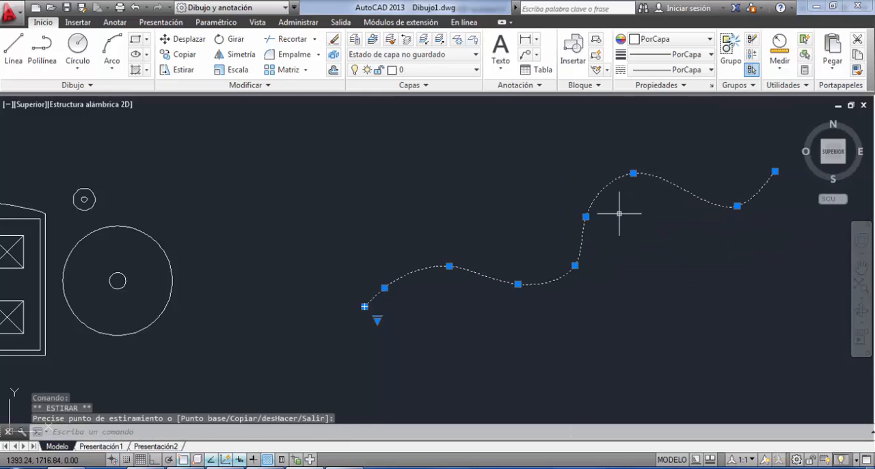
left_click(633, 173)
left_click(654, 192)
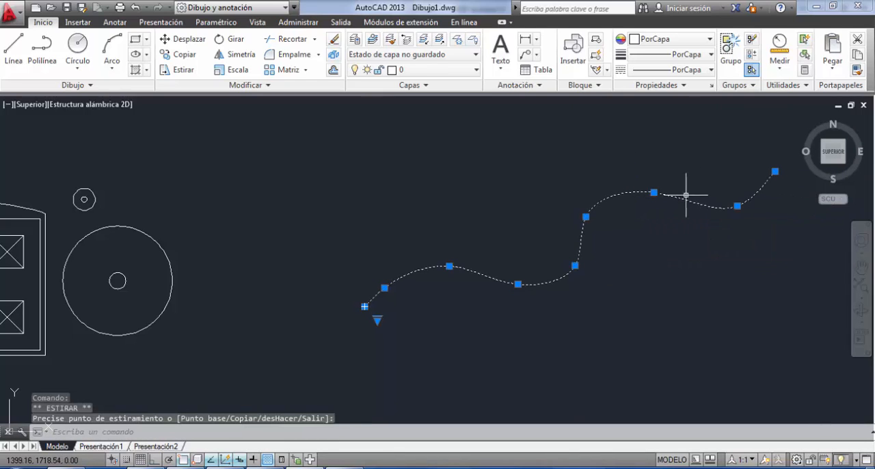
left_click(722, 218)
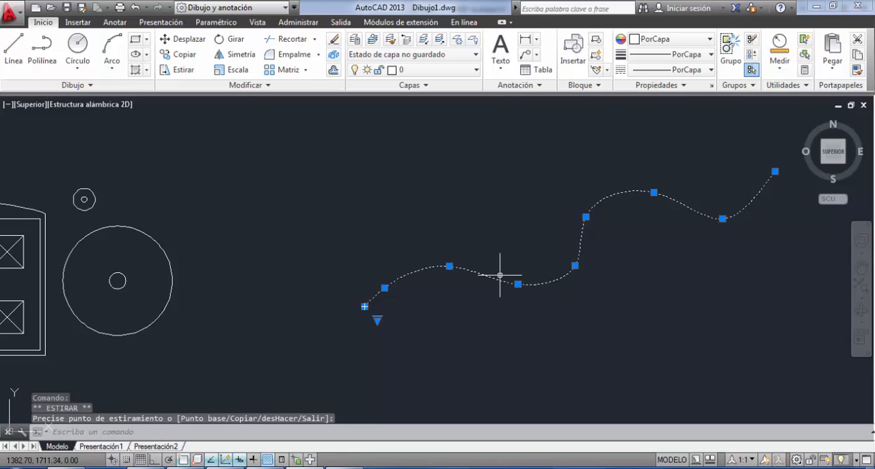
Flatten the spline by stretching the two fit points below the steep bend and the last trough's fit point upward.
left_click(580, 267)
left_click(578, 266)
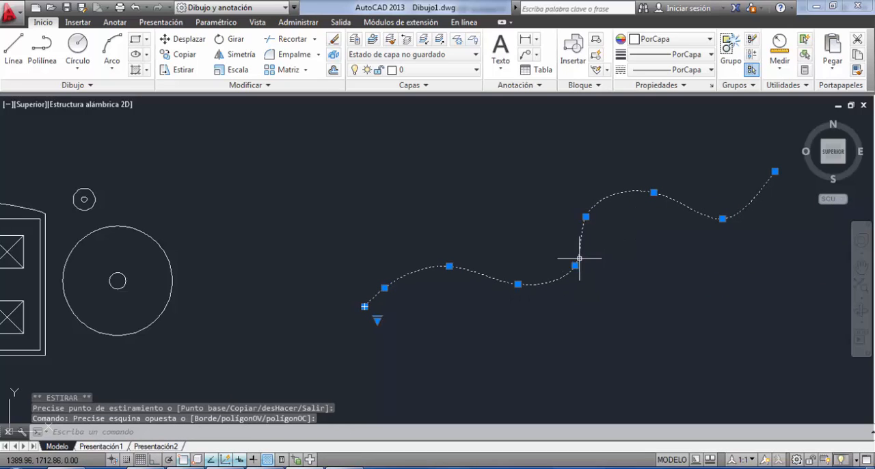
left_click(575, 265)
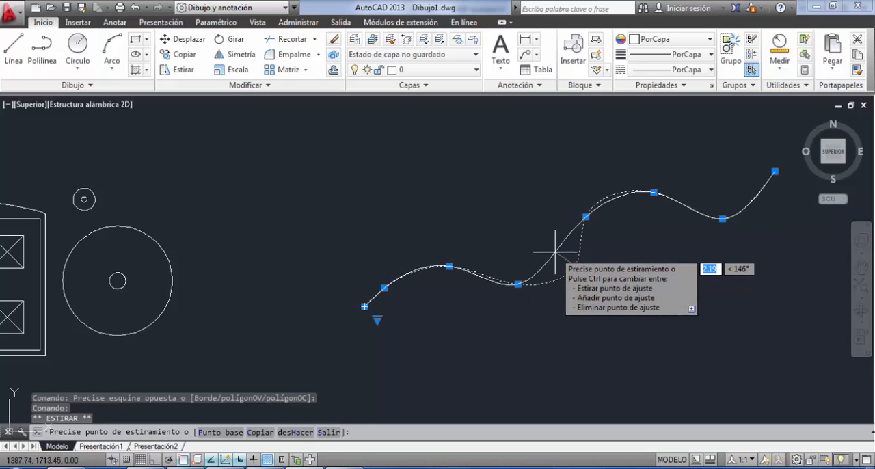
left_click(555, 252)
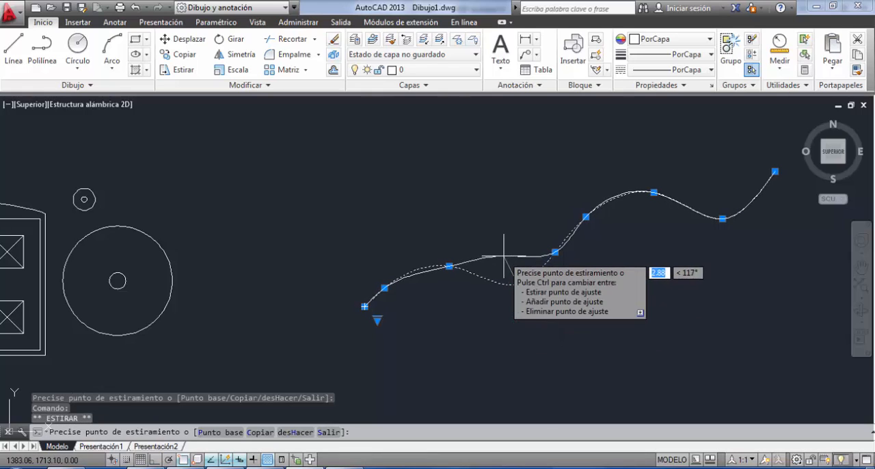
left_click(504, 256)
left_click(723, 218)
left_click(720, 195)
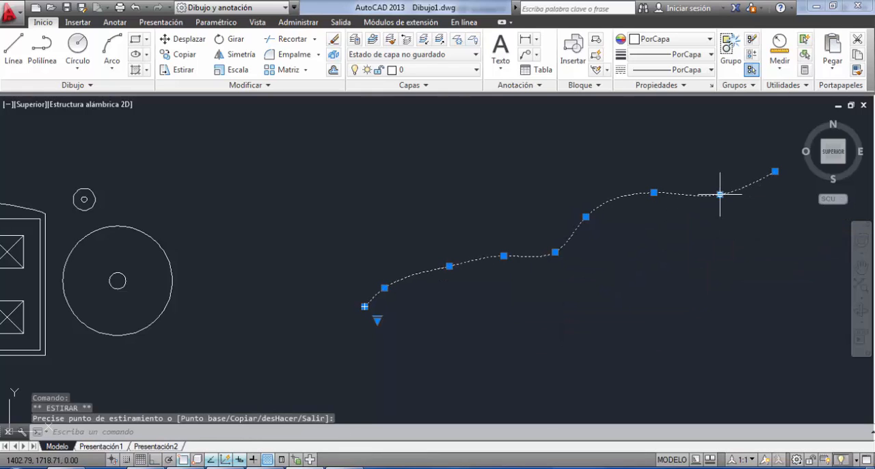
Move the reshaped spline so that it passes diagonally just above the arched building and the small circles.
type("d")
key("Return")
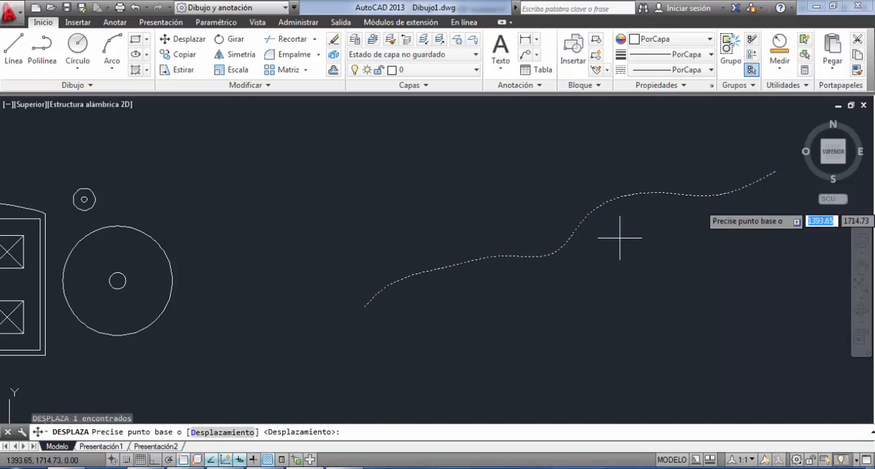
left_click(621, 236)
middle_click_drag(603, 251, 787, 226)
middle_click_drag(695, 247, 226, 365)
scroll(294, 295, "down", 2)
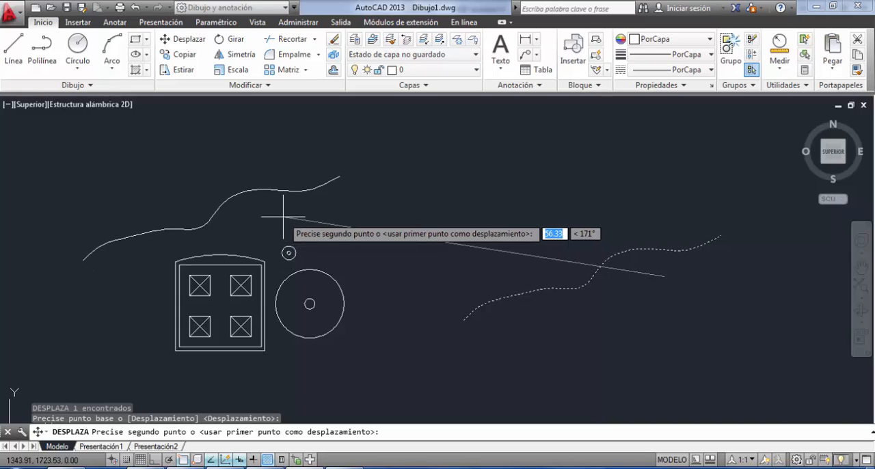
left_click(282, 215)
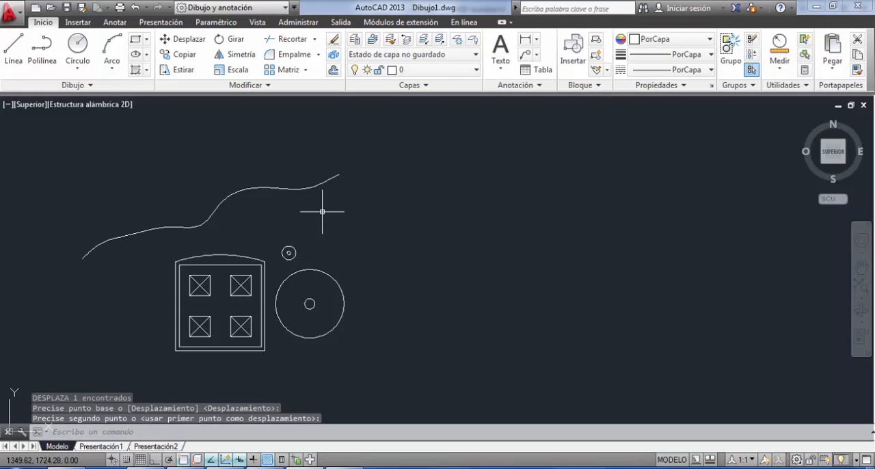
Copy the spline six times at roughly even spacing downward across the building and the circles.
left_click(337, 151)
left_click(314, 218)
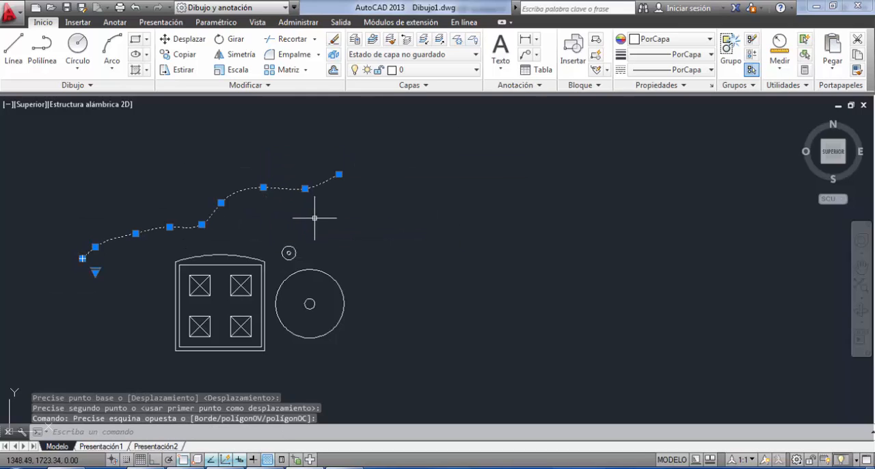
left_click(191, 57)
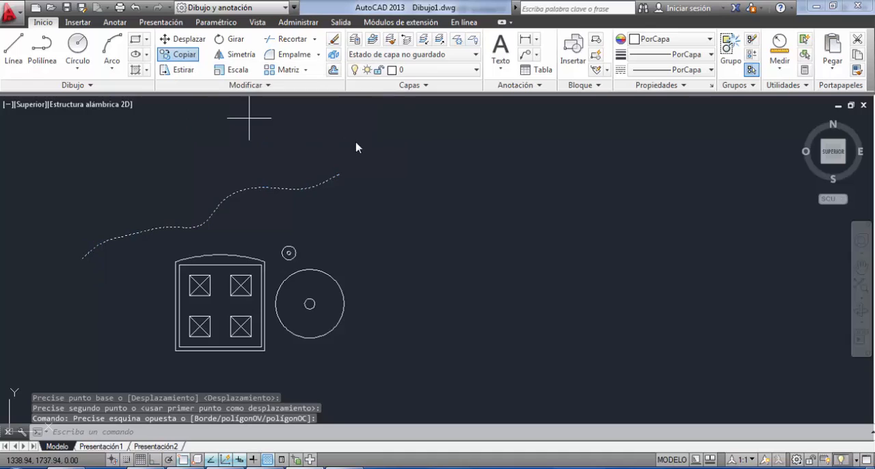
left_click(368, 191)
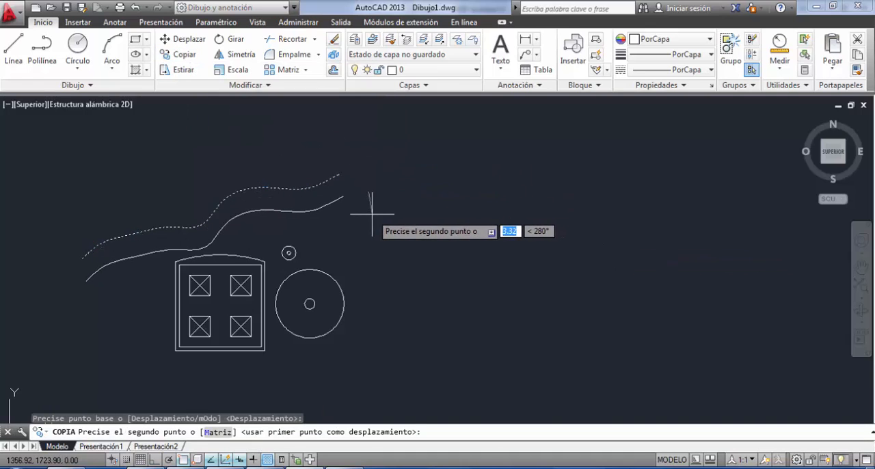
left_click(371, 214)
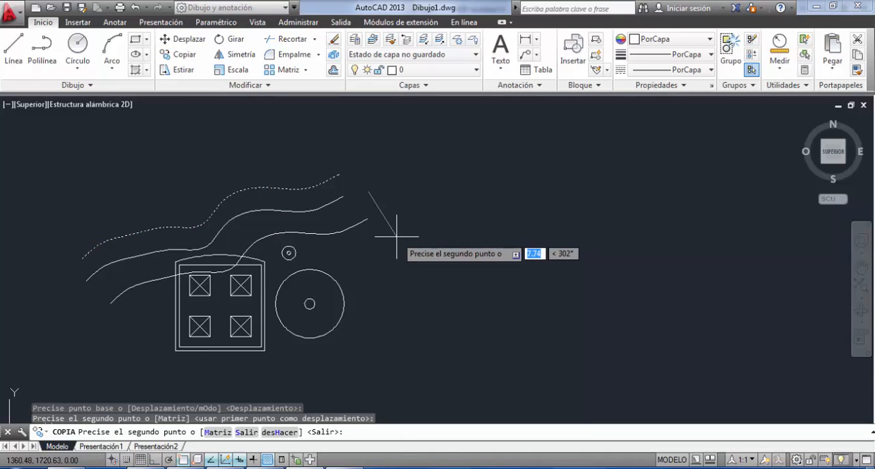
left_click(396, 234)
left_click(411, 264)
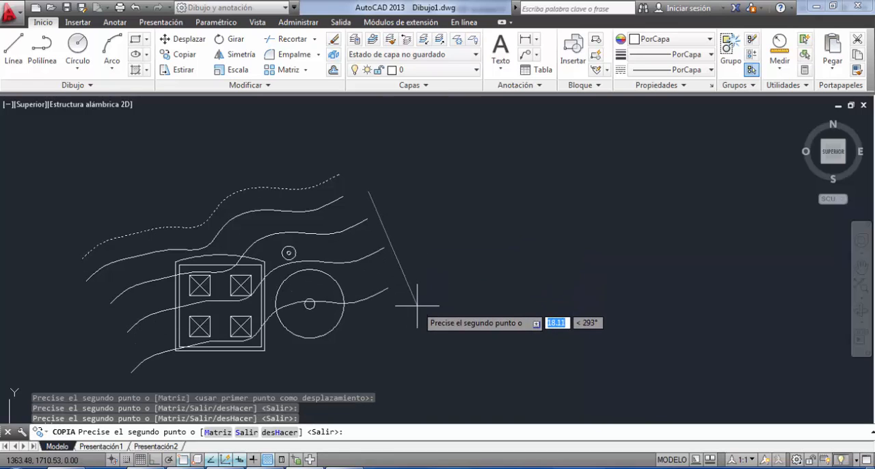
middle_click_drag(426, 339, 428, 255)
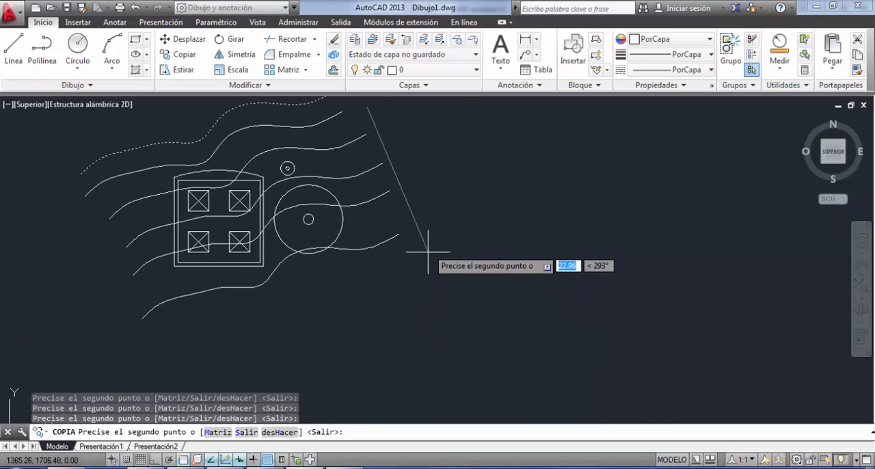
left_click(427, 242)
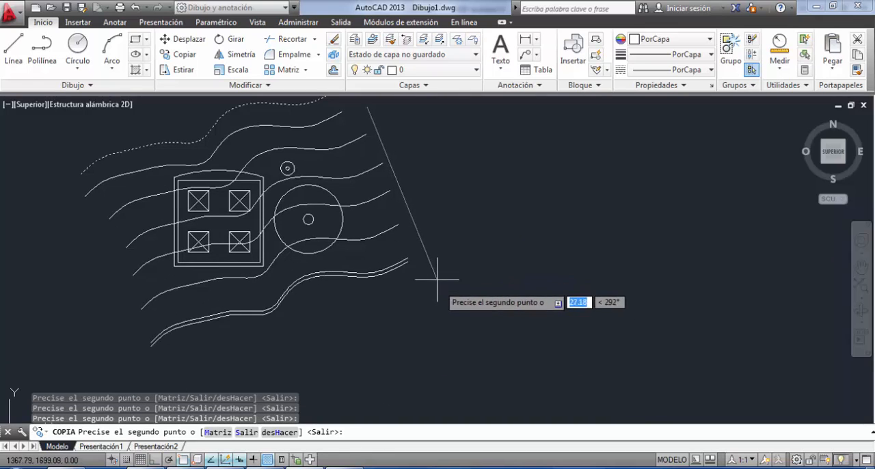
key("Return")
Compare the copied splines around the building and circles with the contour lines in TP1.pdf, and return to the AutoCAD drawing.
mouse_move(294, 240)
middle_mouse_down()
mouse_move(502, 285)
mouse_move(524, 281)
mouse_move(504, 240)
middle_mouse_up()
scroll(355, 252, "up", 4)
scroll(512, 282, "down", 2)
scroll(487, 273, "up", 2)
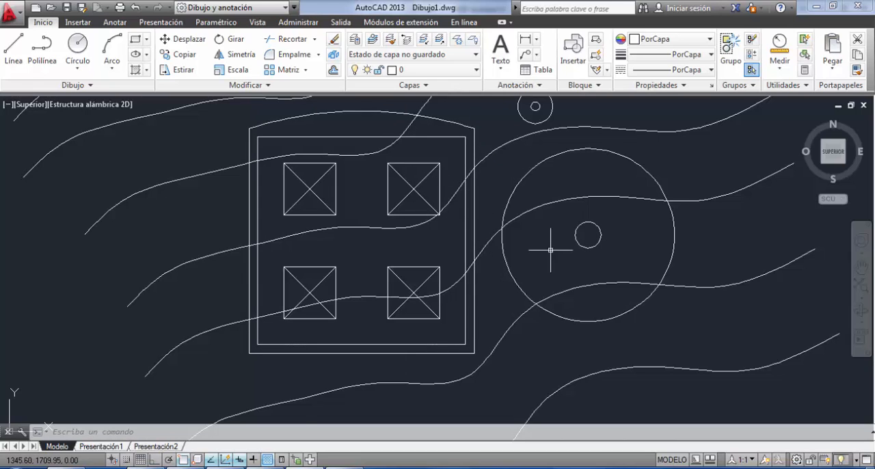
left_click(263, 468)
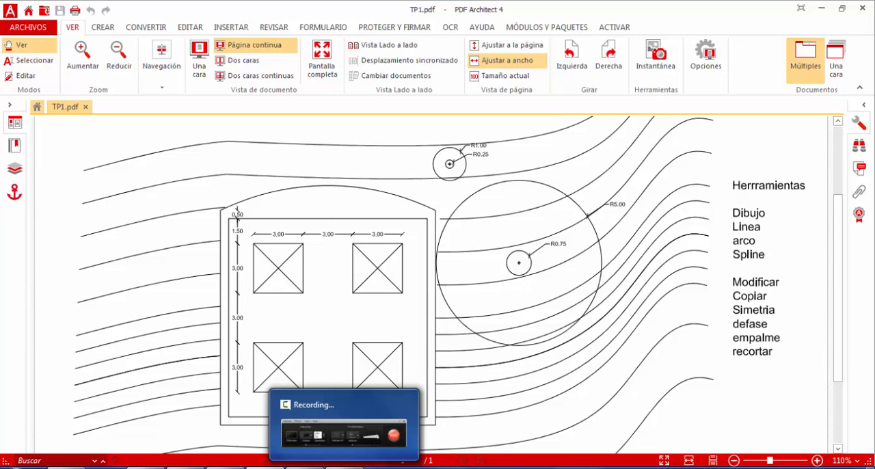
left_click(306, 466)
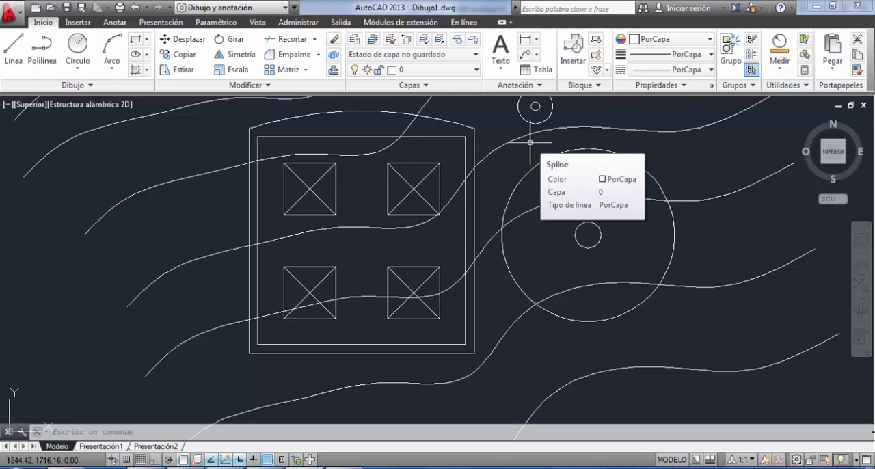
scroll(451, 249, "down", 3)
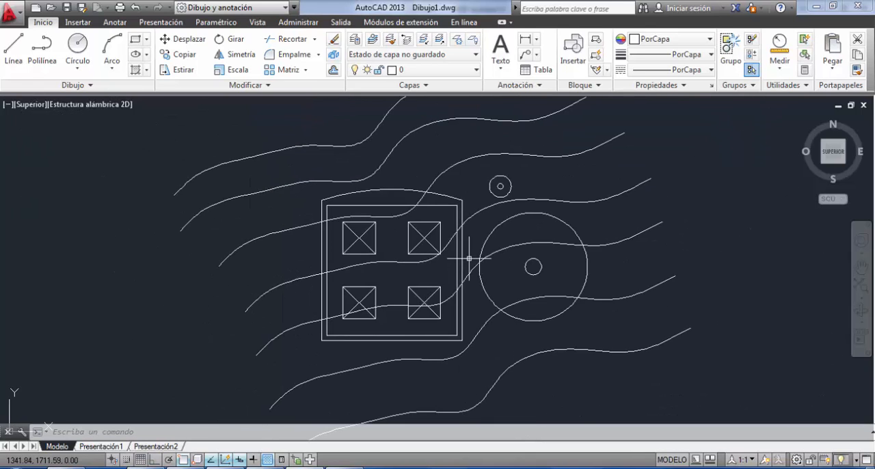
middle_click_drag(468, 259, 386, 272)
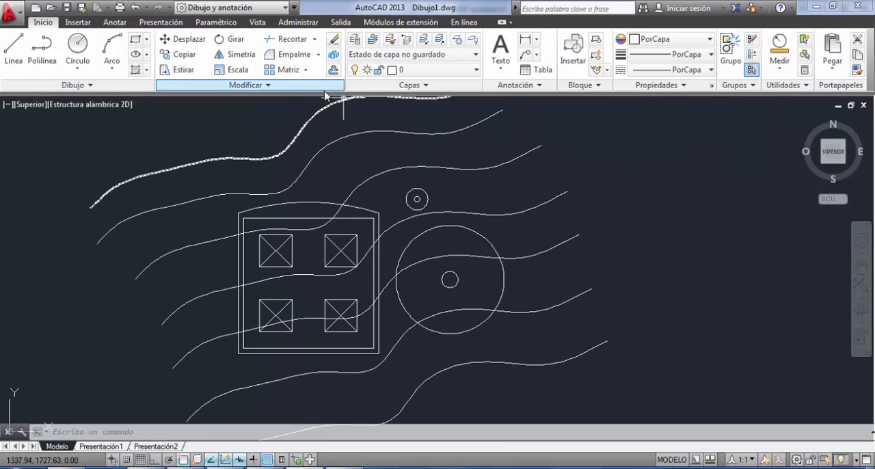
Trim the spline crossing the building's arched top between the arch and the left outer wall, using all objects as cutting edges.
left_click(302, 43)
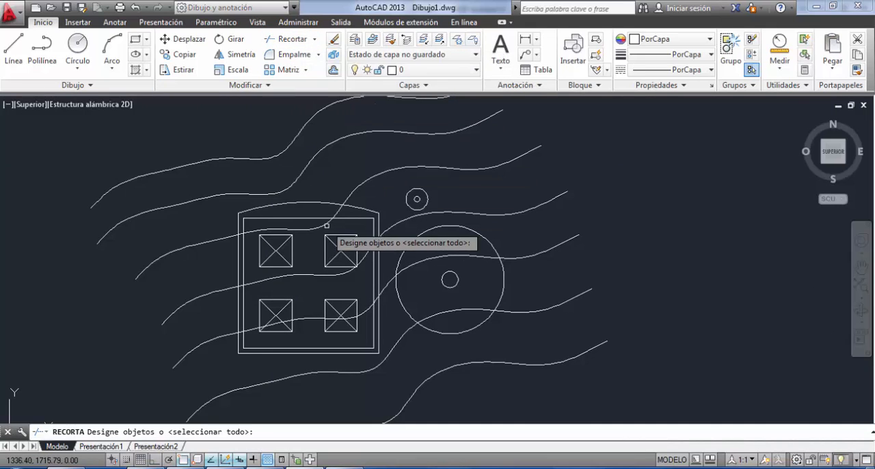
key("Return")
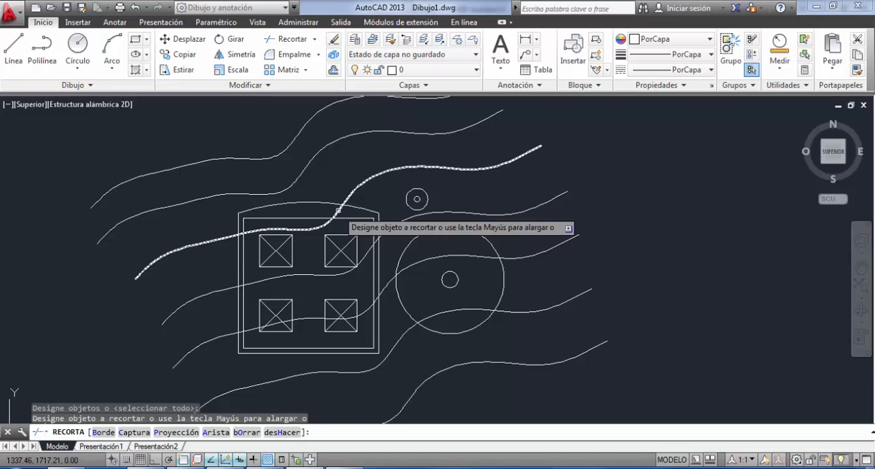
scroll(337, 210, "up", 6)
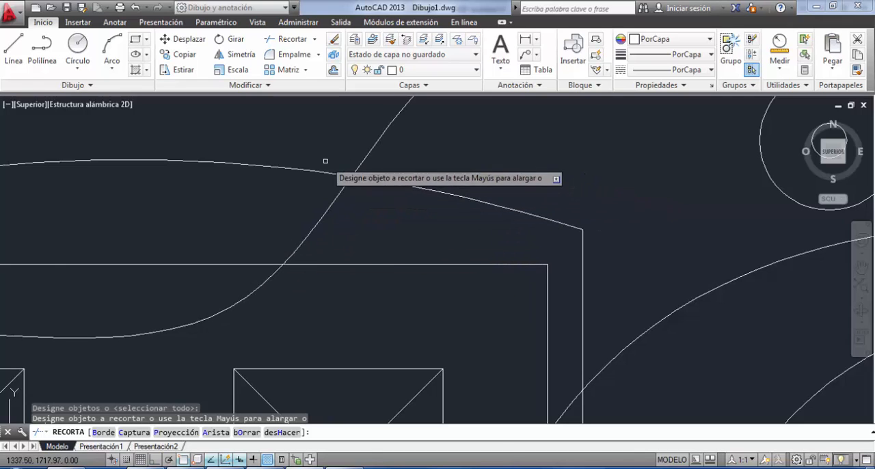
scroll(380, 172, "down", 4)
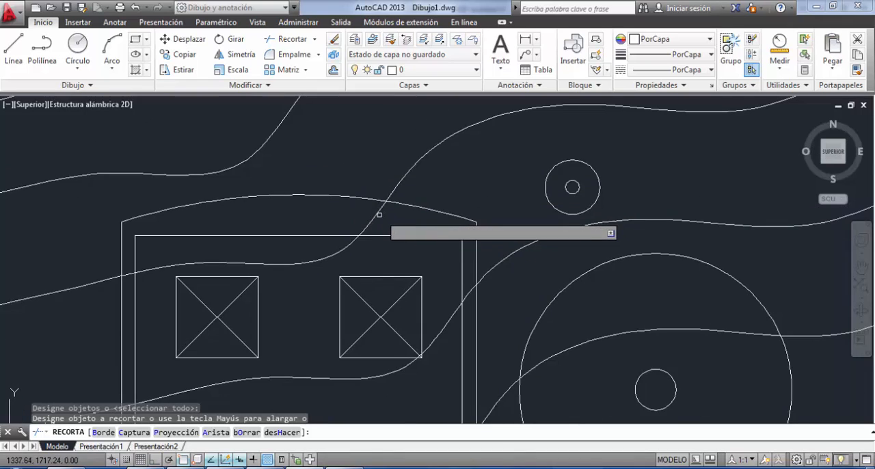
left_click(375, 212)
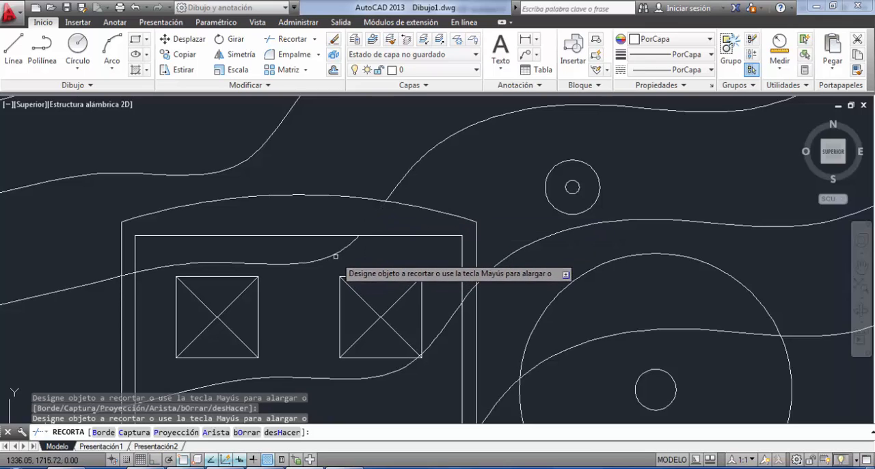
left_click(129, 274)
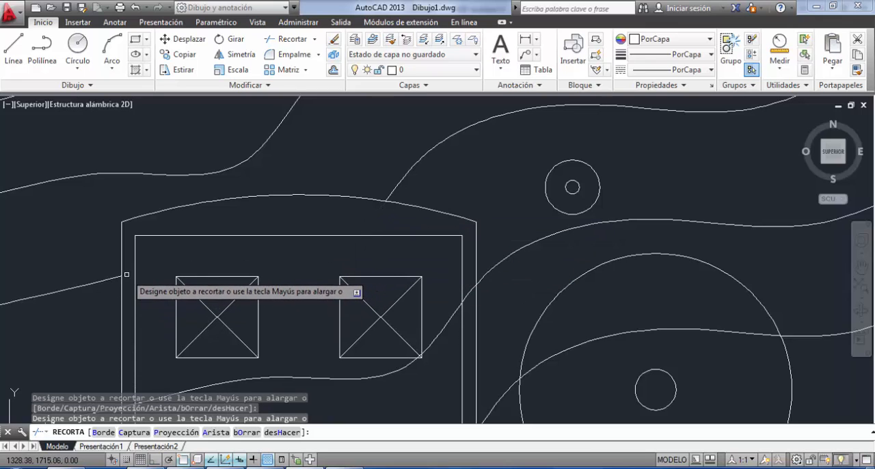
Trim away the part of the next lower spline that runs inside the building, from the right wall past the upper squares.
left_click(470, 292)
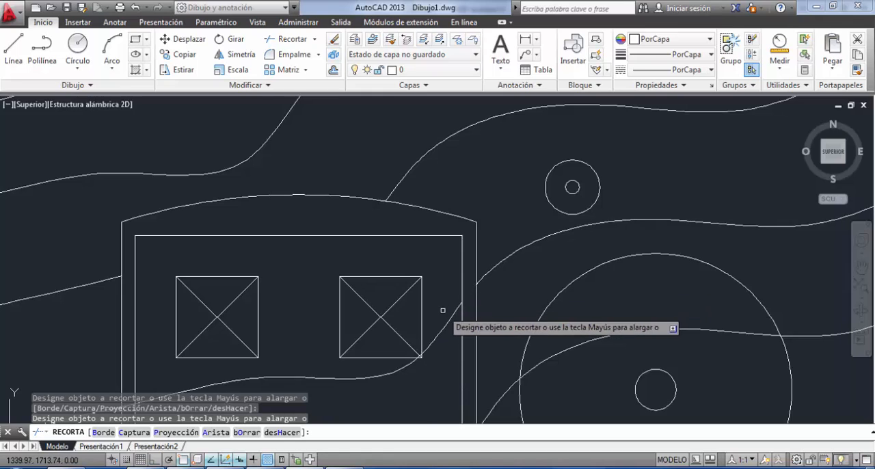
scroll(482, 267, "up", 6)
left_click(498, 266)
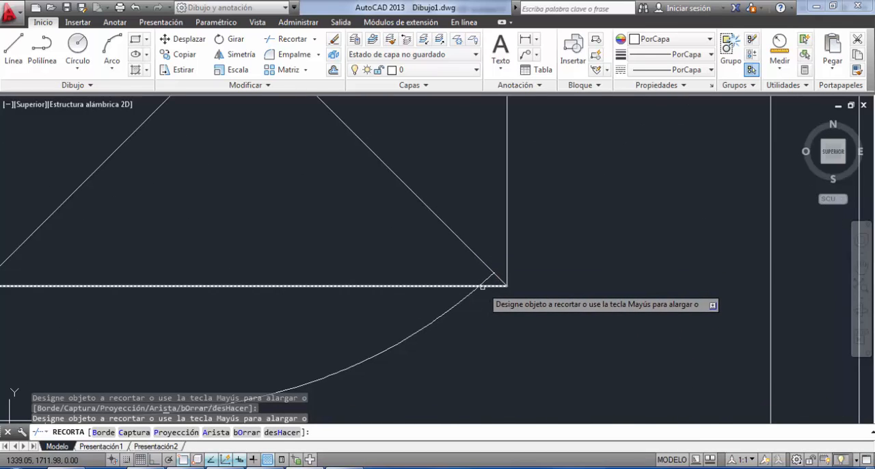
scroll(484, 278, "down", 6)
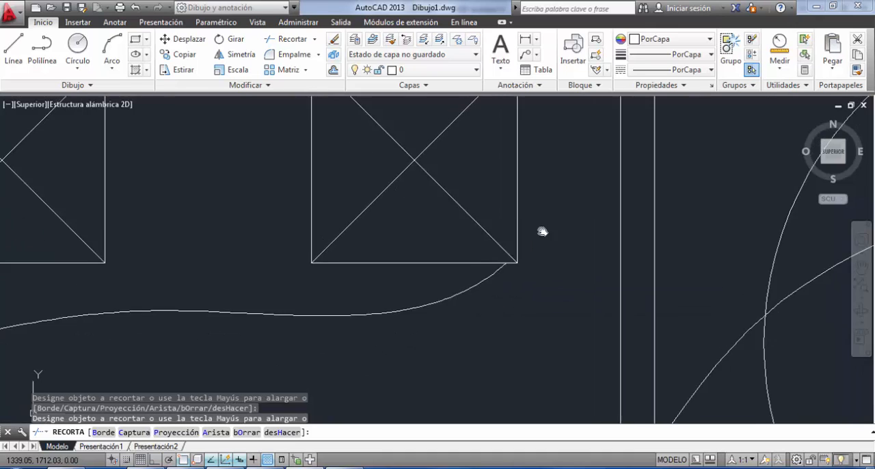
left_click(389, 259)
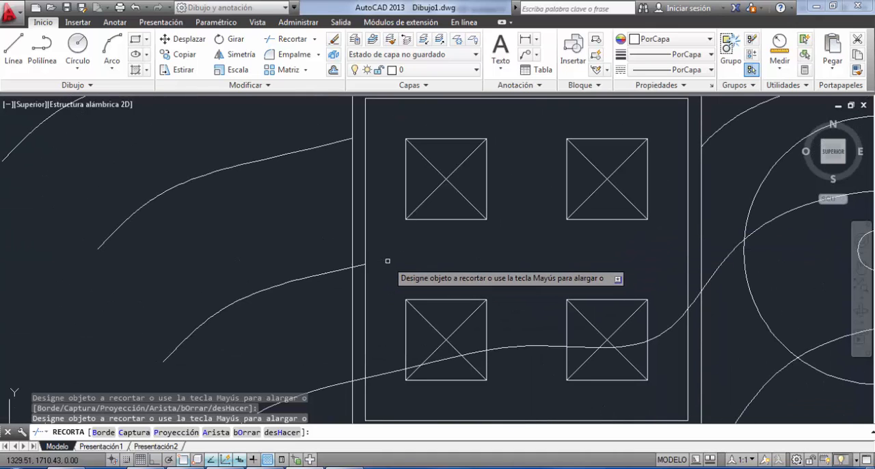
Trim away the part of the spline inside the building that crosses the lower squares, from the left outer wall to the right one.
left_click(375, 375)
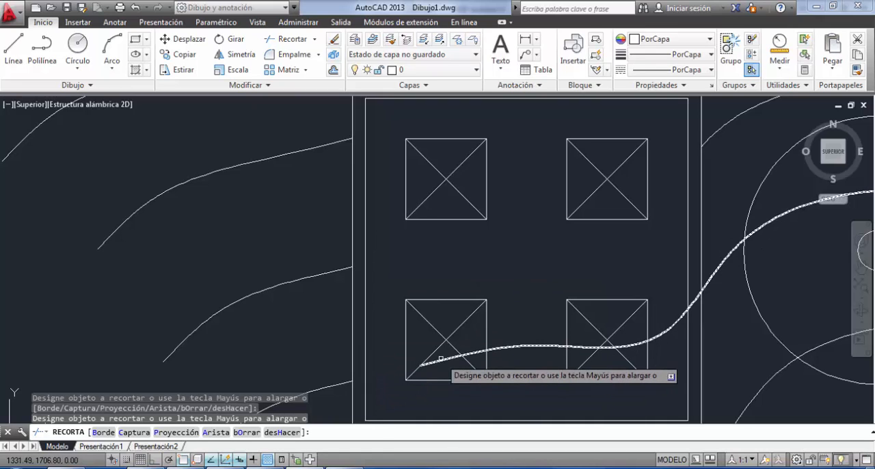
left_click(440, 360)
left_click(529, 347)
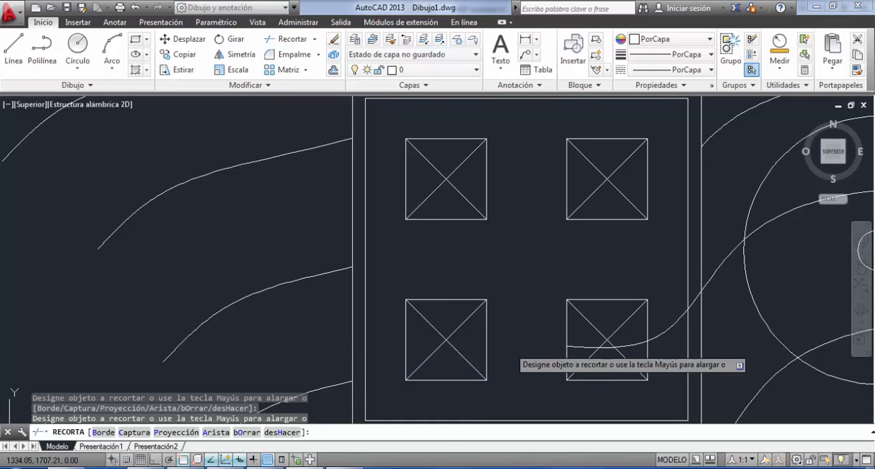
left_click(632, 345)
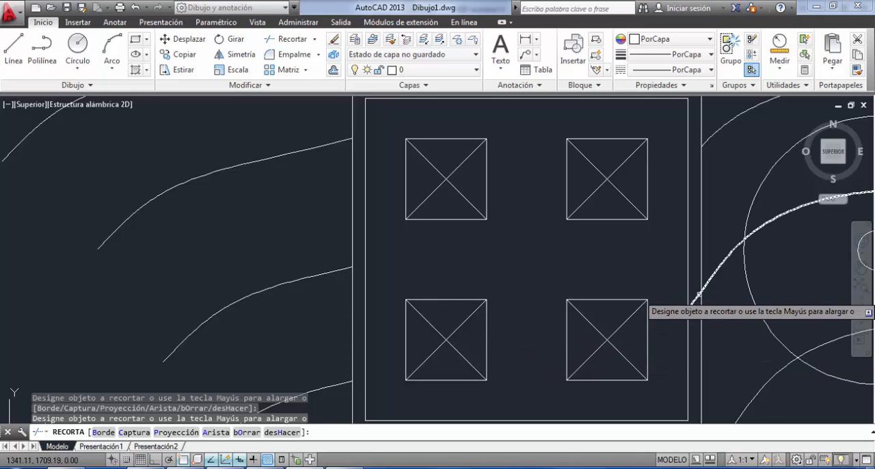
mouse_move(693, 303)
middle_mouse_down()
mouse_move(557, 205)
mouse_move(474, 115)
middle_mouse_up()
scroll(459, 188, "down", 4)
middle_click_drag(459, 195, 249, 413)
middle_click_drag(354, 351, 417, 265)
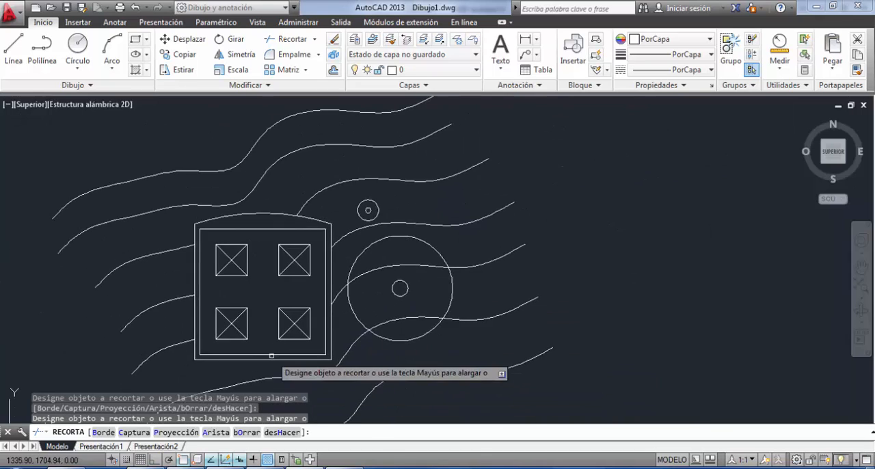
mouse_move(267, 312)
middle_mouse_down()
mouse_move(352, 258)
mouse_move(357, 264)
middle_mouse_up()
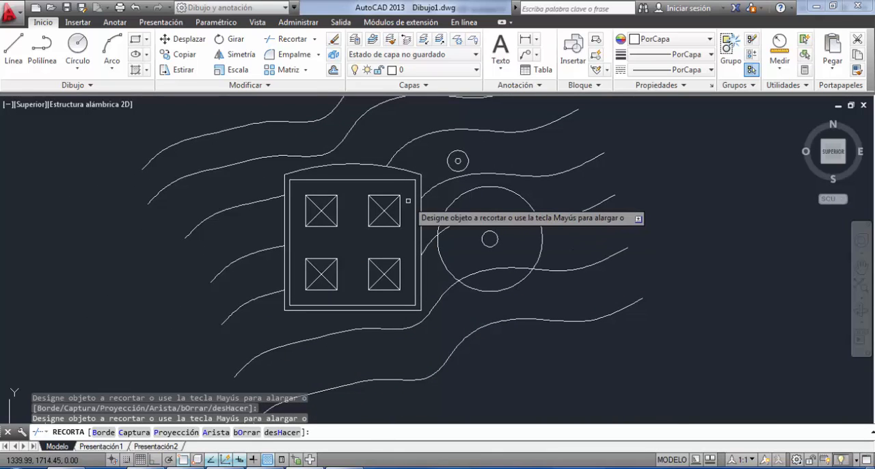
key("Return")
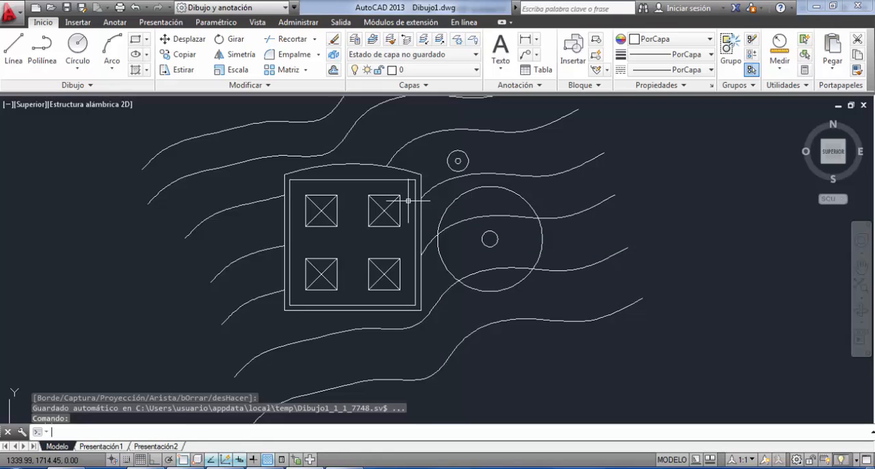
Try extending the spline that ends at the building's arch down into the building, using all objects as boundaries.
key("alt+Tab")
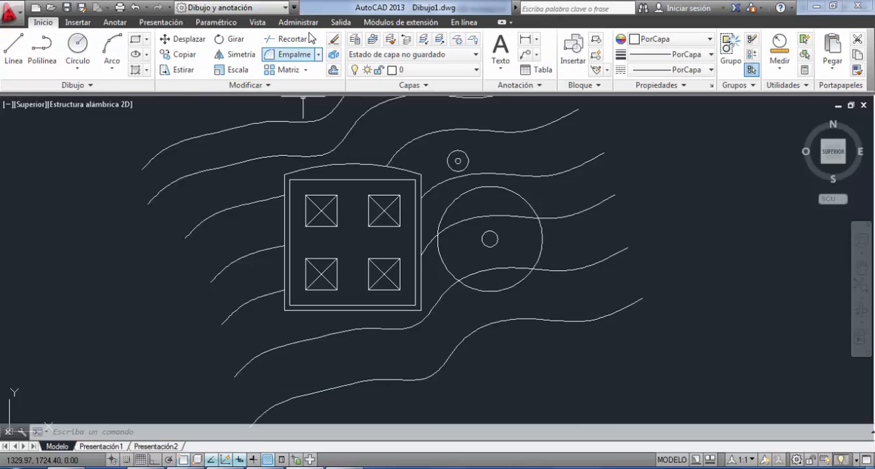
left_click(314, 39)
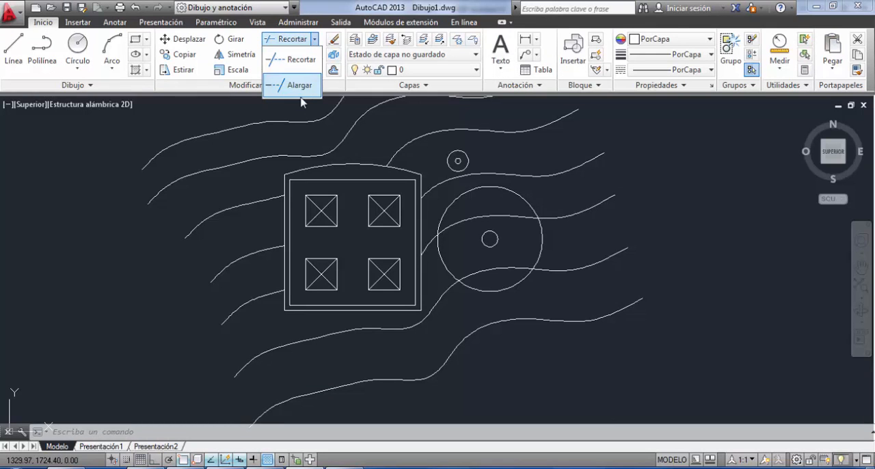
scroll(380, 191, "up", 6)
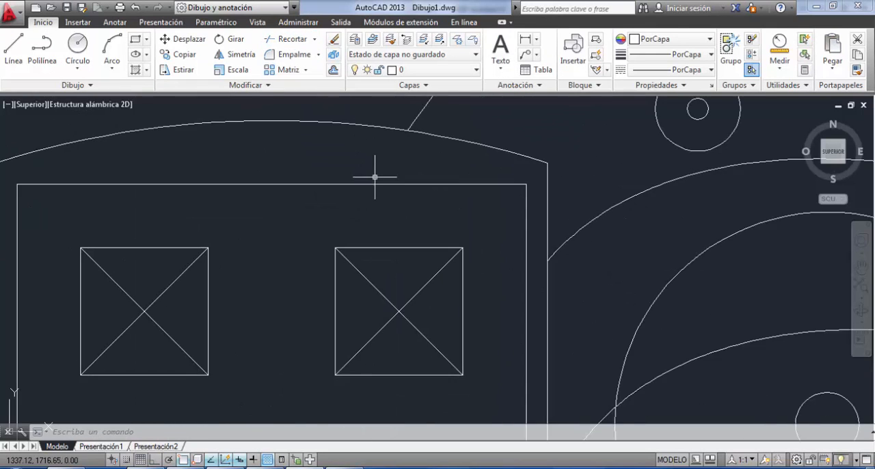
middle_click_drag(474, 285, 477, 289)
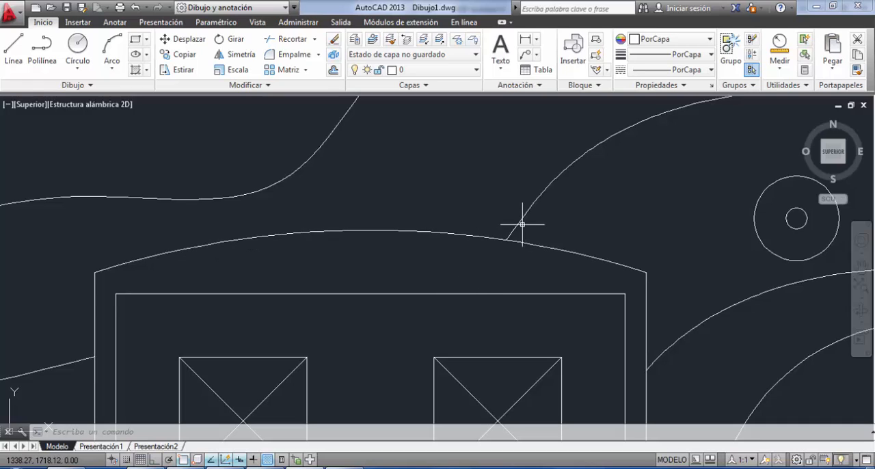
left_click(315, 39)
left_click(298, 85)
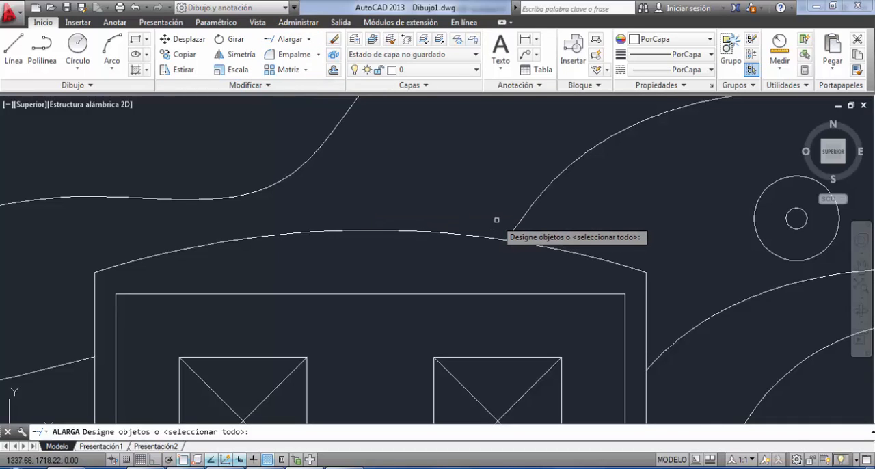
key("Return")
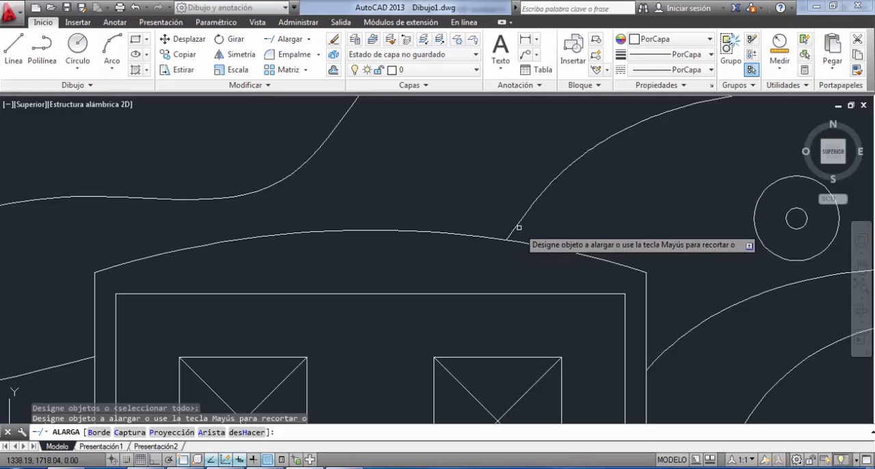
left_click(515, 225)
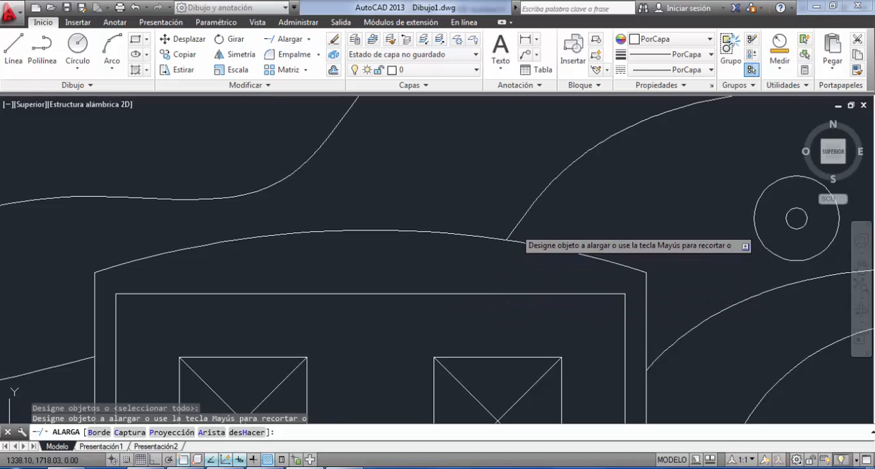
left_click(513, 228)
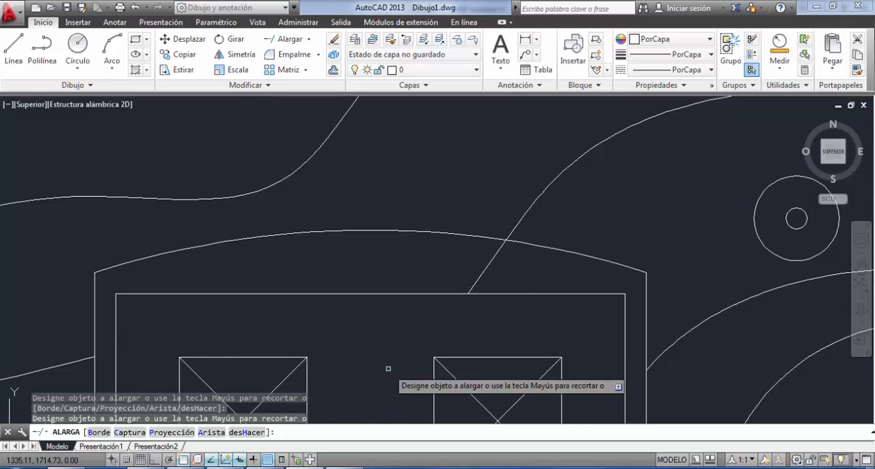
left_click(476, 279)
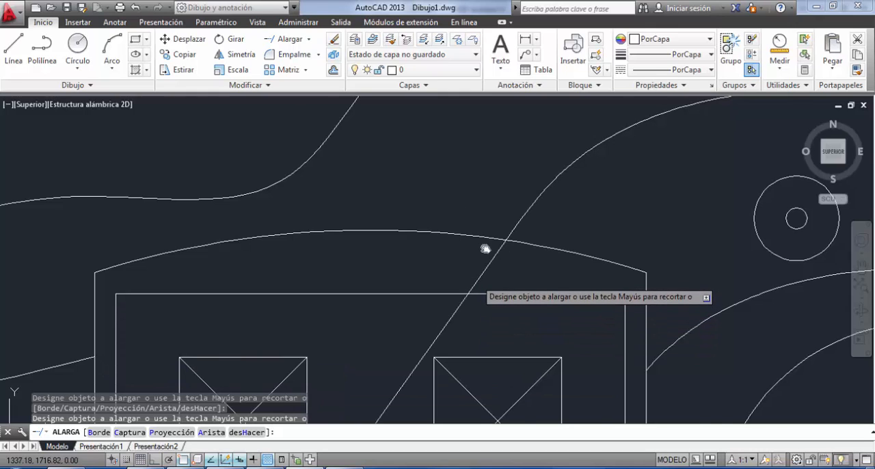
Extend the same spline further, past the building's lower-left corner to the contour line below.
middle_click_drag(484, 248, 551, 30)
scroll(473, 173, "down", 2)
middle_click_drag(408, 255, 433, 200)
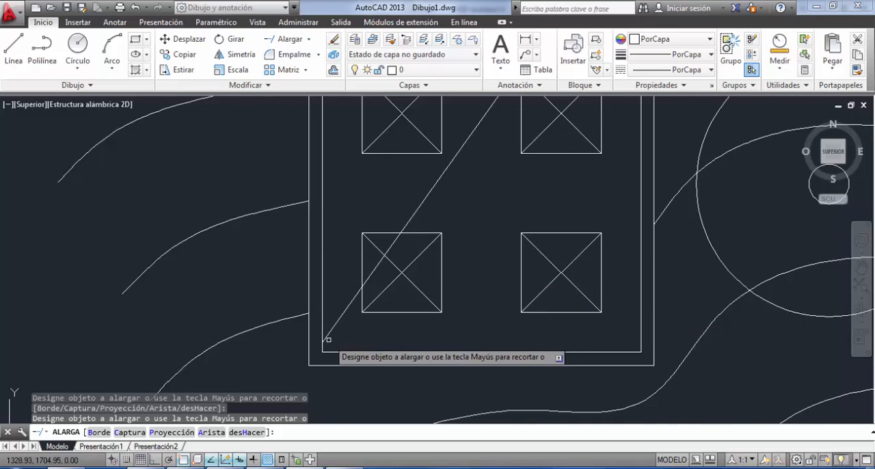
left_click(333, 334)
left_click(323, 336)
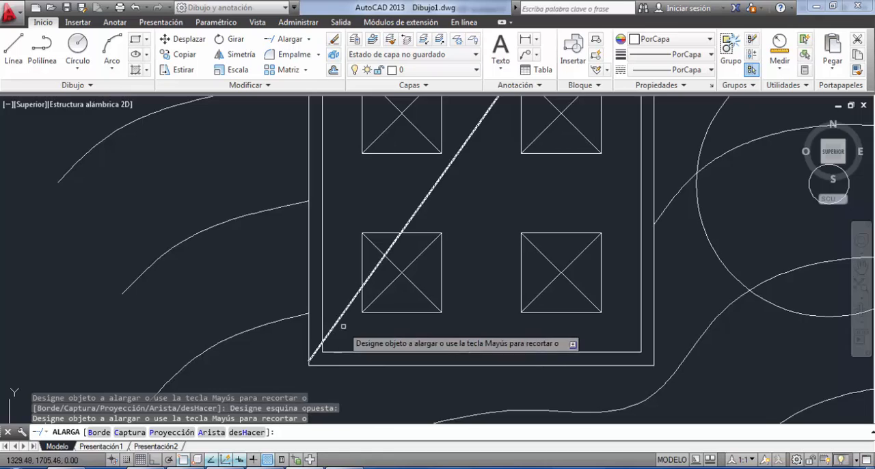
scroll(343, 326, "down", 2)
left_click(328, 340)
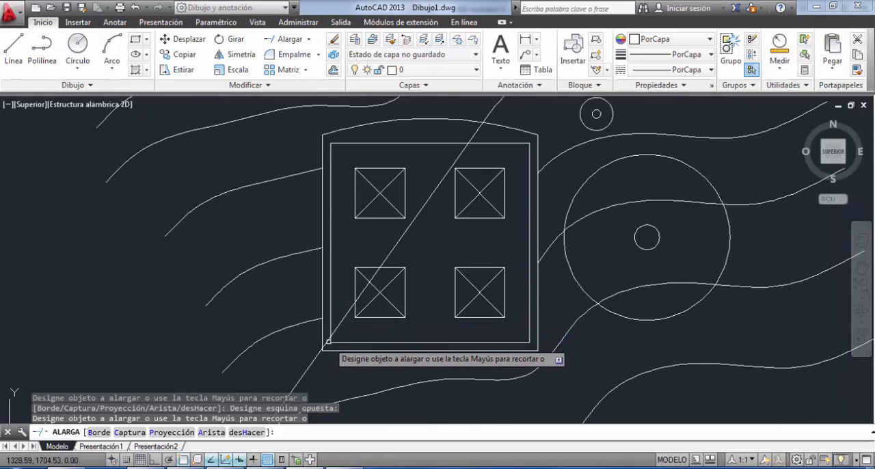
scroll(433, 264, "down", 2)
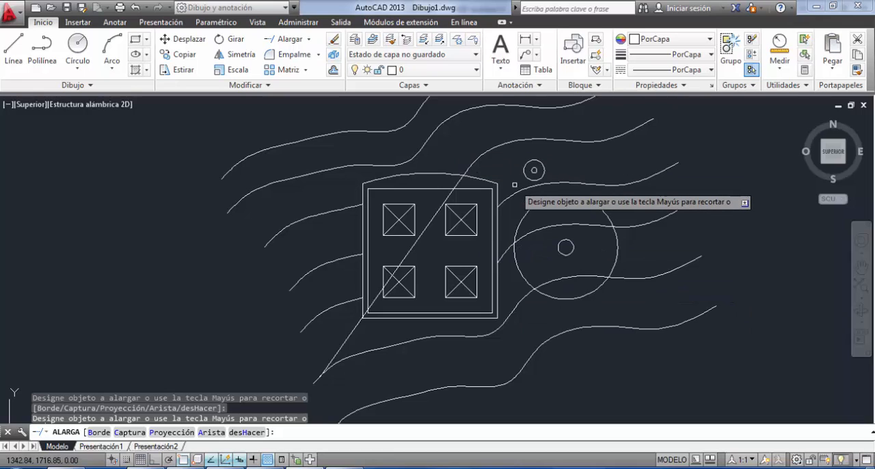
Undo the spline extensions and leave the Extend command.
scroll(514, 184, "up", 6)
key("ctrl+z")
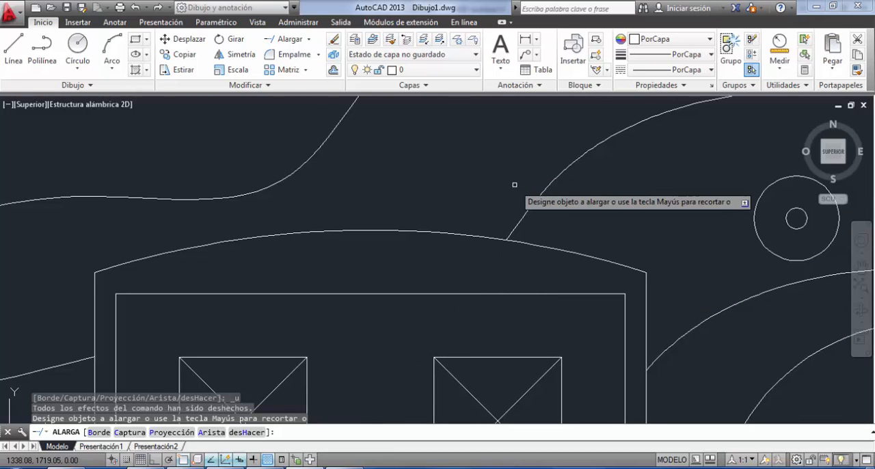
key("Escape")
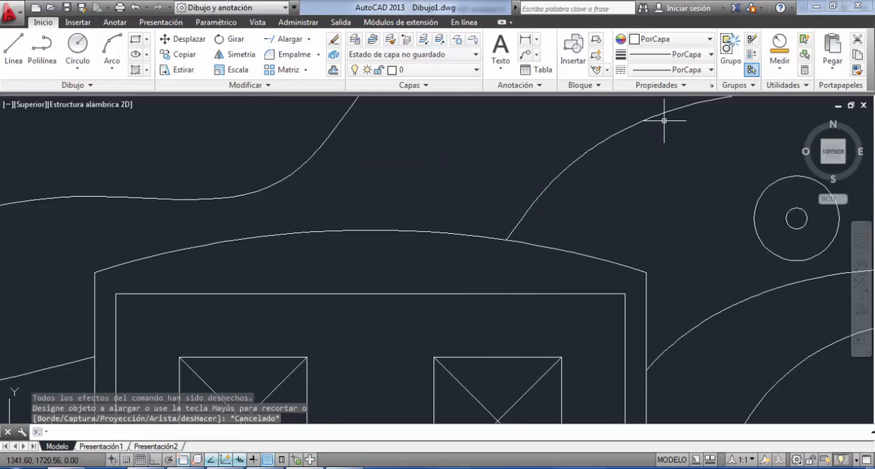
Review the whole drawing and switch to TP1.pdf in PDF Architect to compare the contour lines.
scroll(664, 120, "down", 8)
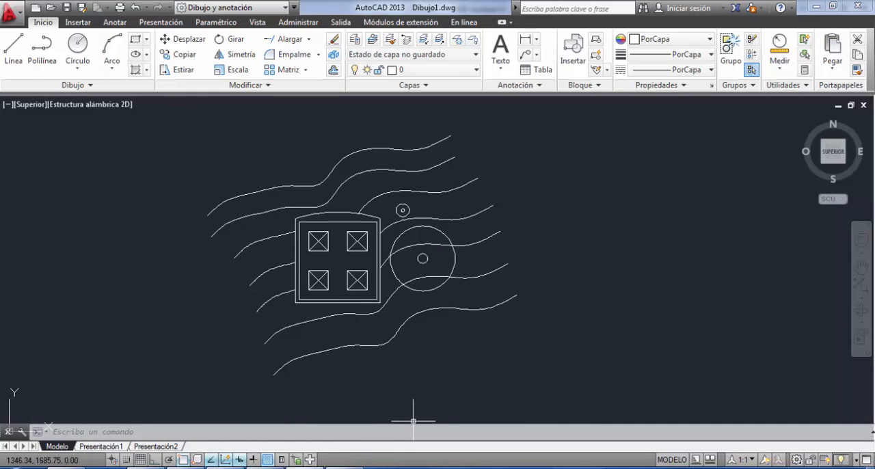
left_click(265, 467)
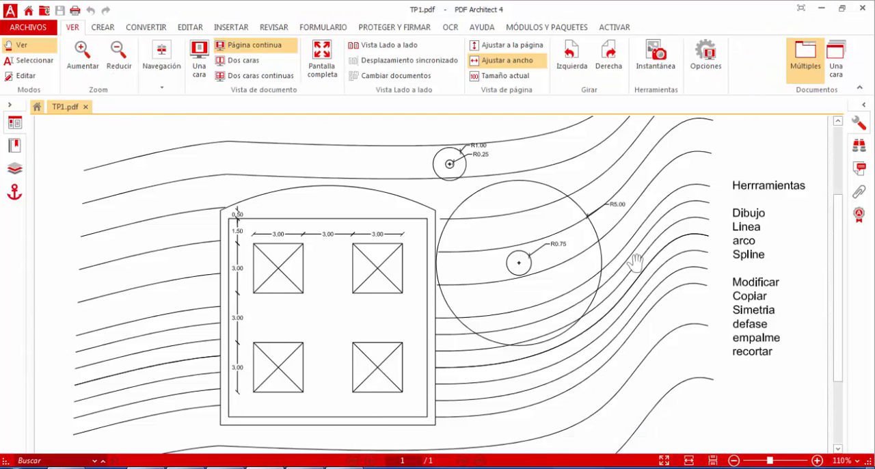
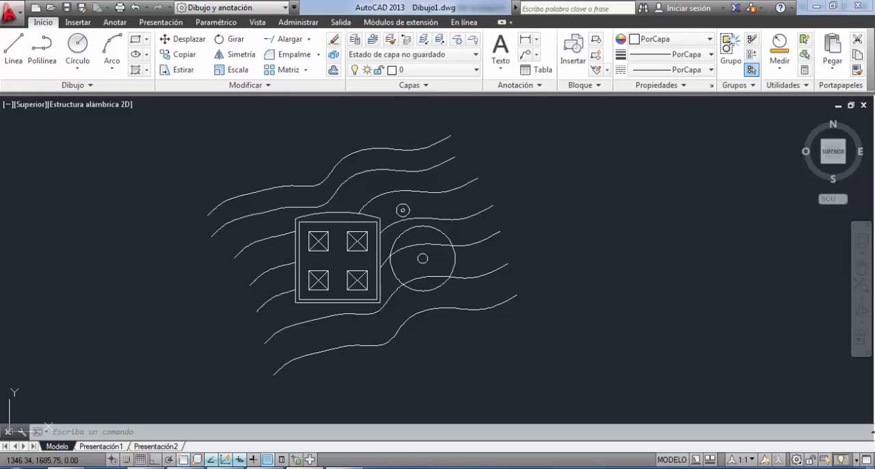
Back in AutoCAD, draw a horizontal construction line of infinite length above the contour lines, with ortho mode on.
scroll(341, 283, "down", 3)
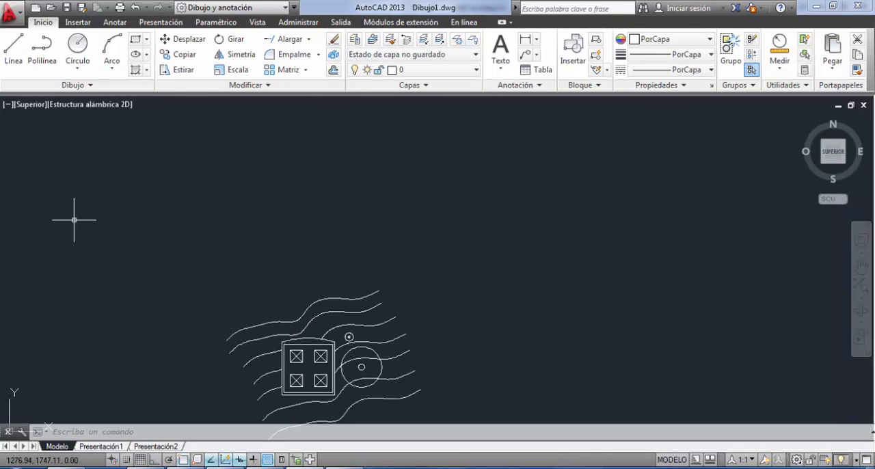
left_click(99, 89)
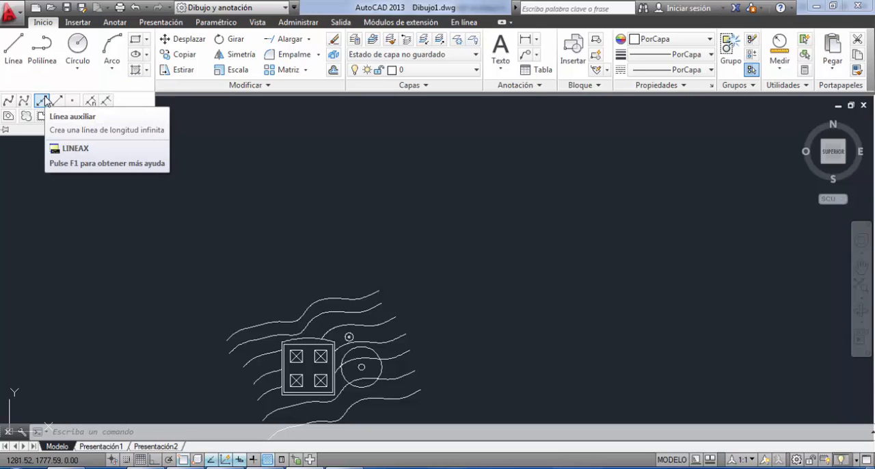
left_click(45, 101)
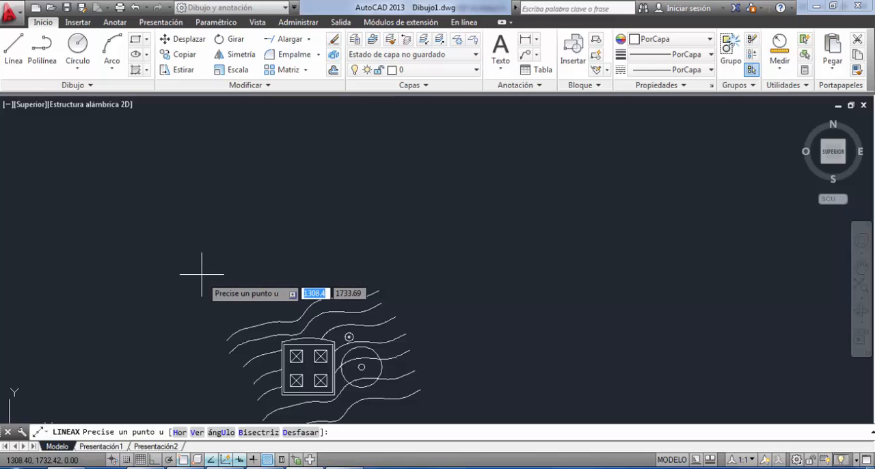
left_click(199, 277)
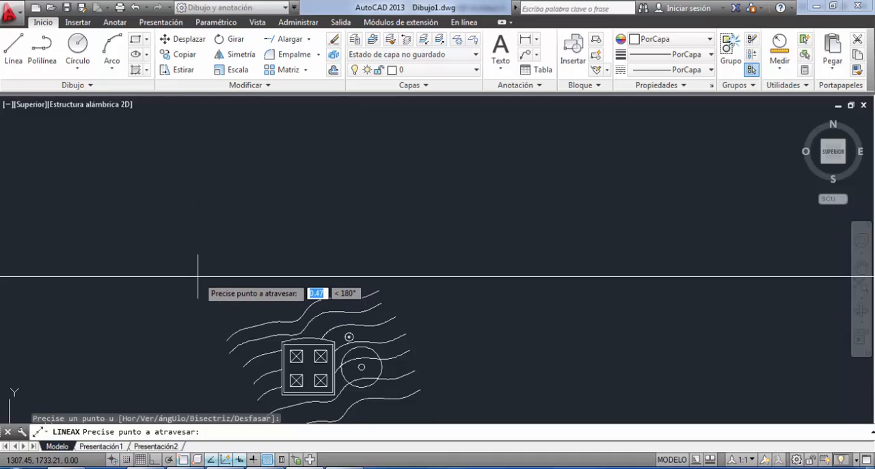
key("F8")
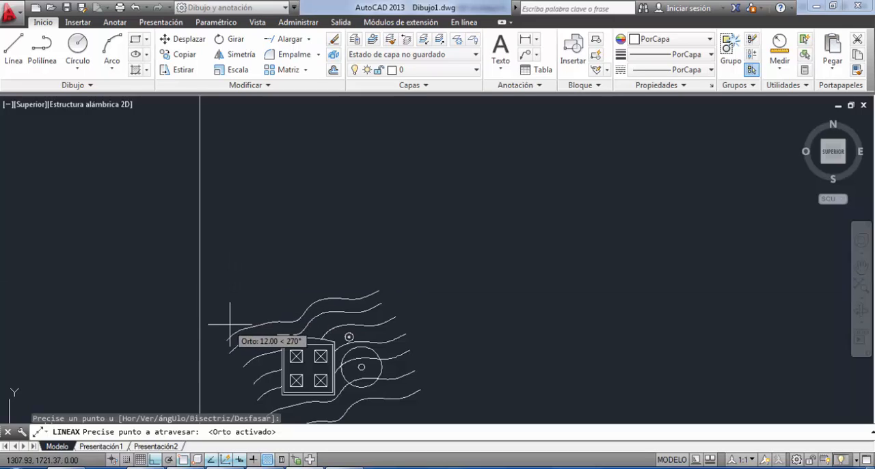
left_click(360, 273)
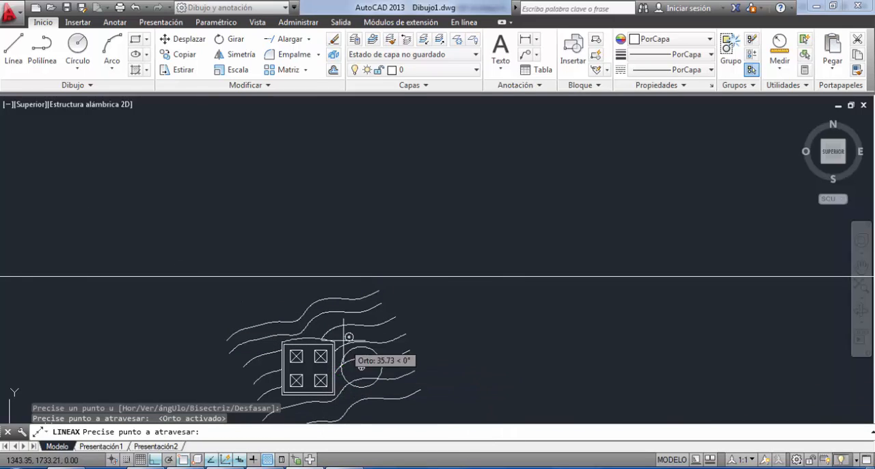
key("Escape")
Draw a horizontal section line across the building and the large circle, passing between the two rows of crossed squares.
scroll(362, 268, "down", 5)
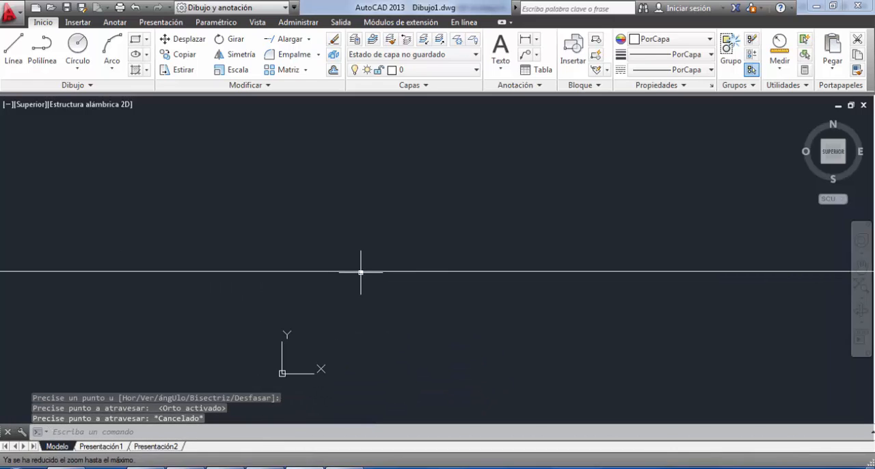
scroll(362, 276, "down", 2)
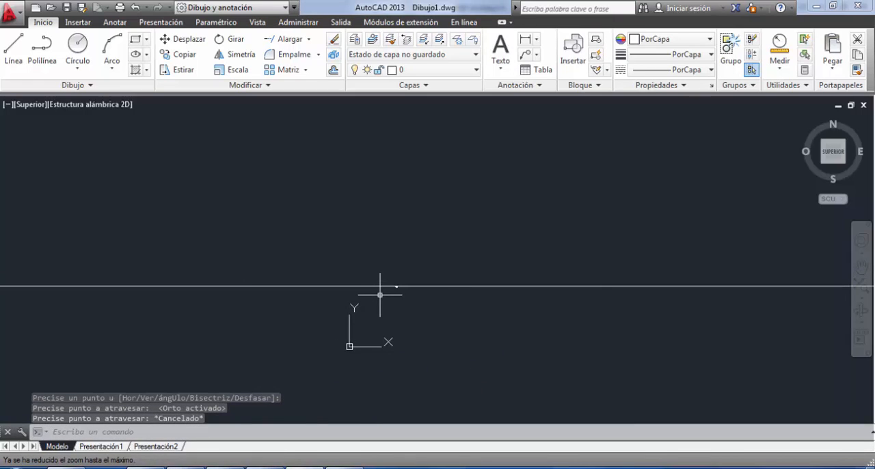
mouse_move(377, 289)
middle_mouse_down()
mouse_move(425, 242)
mouse_move(457, 182)
mouse_move(347, 233)
mouse_move(341, 162)
middle_mouse_up()
scroll(277, 242, "up", 9)
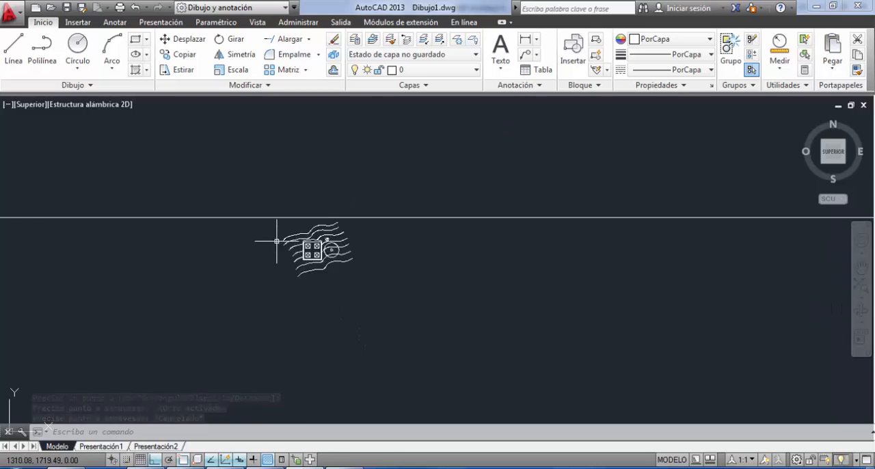
mouse_move(386, 224)
middle_mouse_down()
mouse_move(367, 359)
mouse_move(355, 260)
middle_mouse_up()
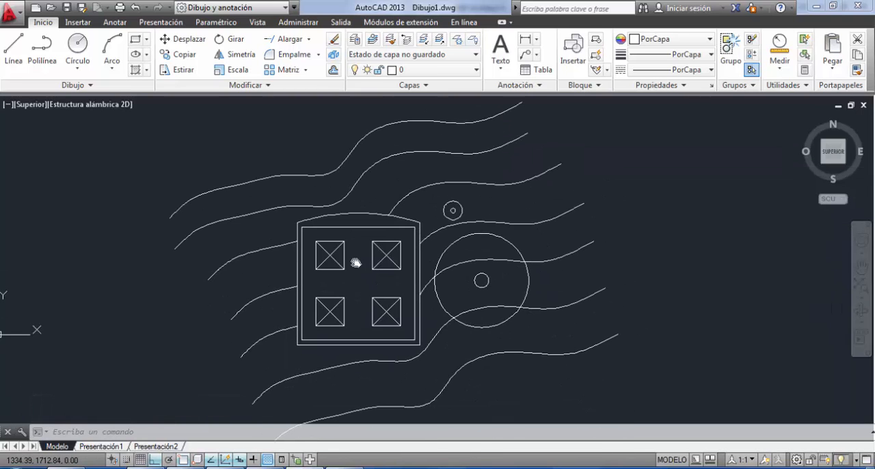
left_click(14, 50)
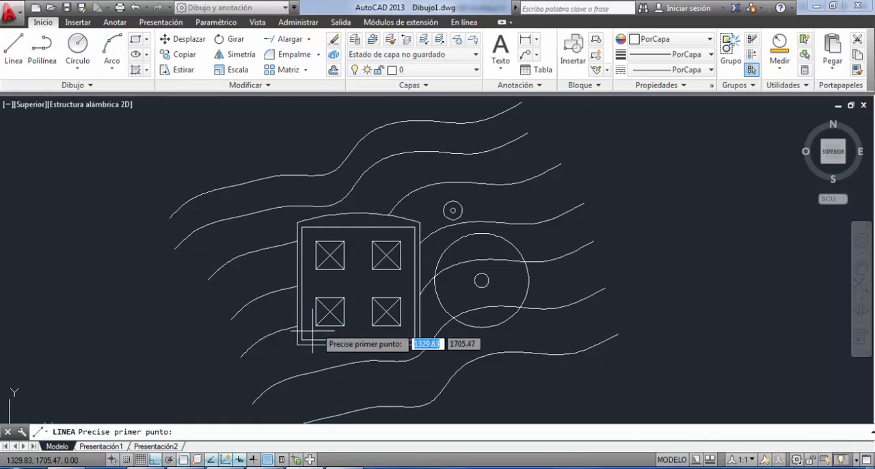
left_click(228, 290)
left_click(637, 290)
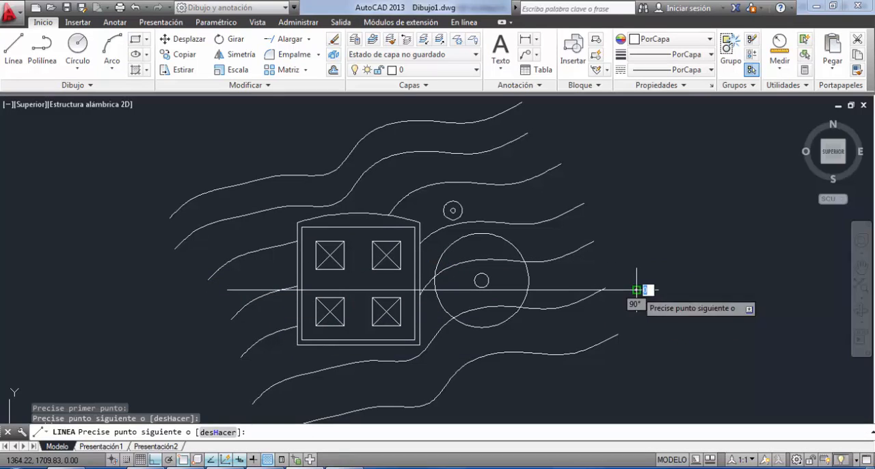
key("Escape")
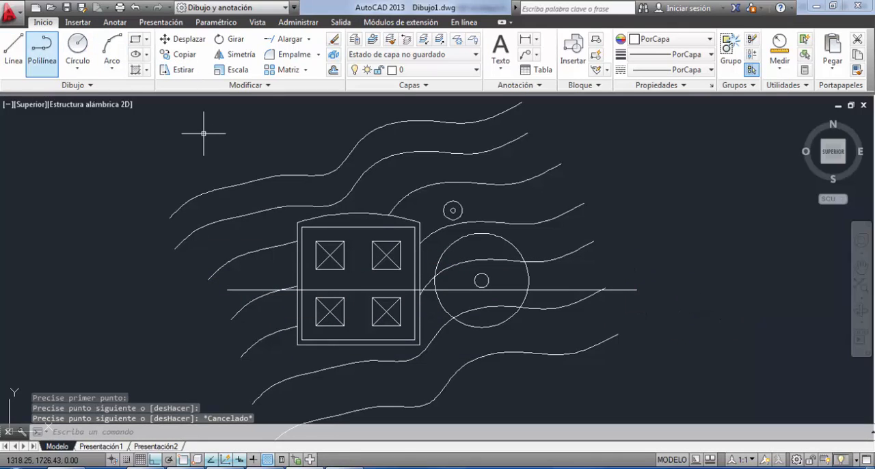
Draw an upward arrow beside the contour lines' left ends, with a vertical shaft about 7.28 m long and two slanted head lines.
left_click(14, 48)
left_click(147, 346)
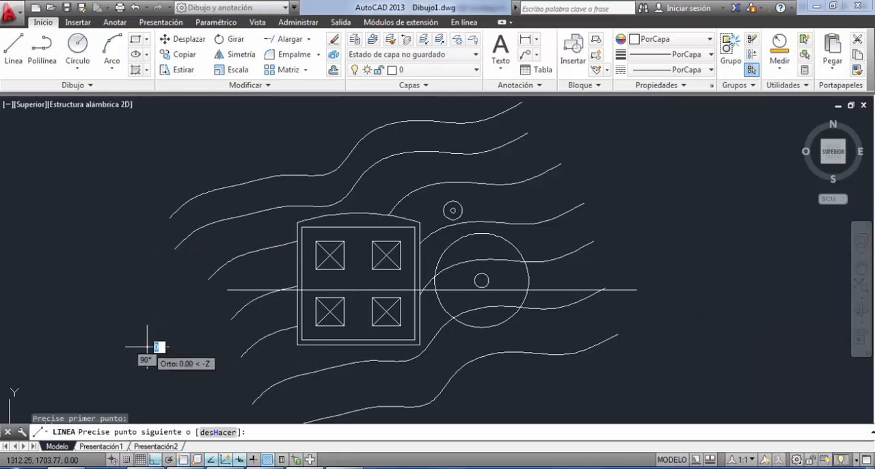
left_click(142, 278)
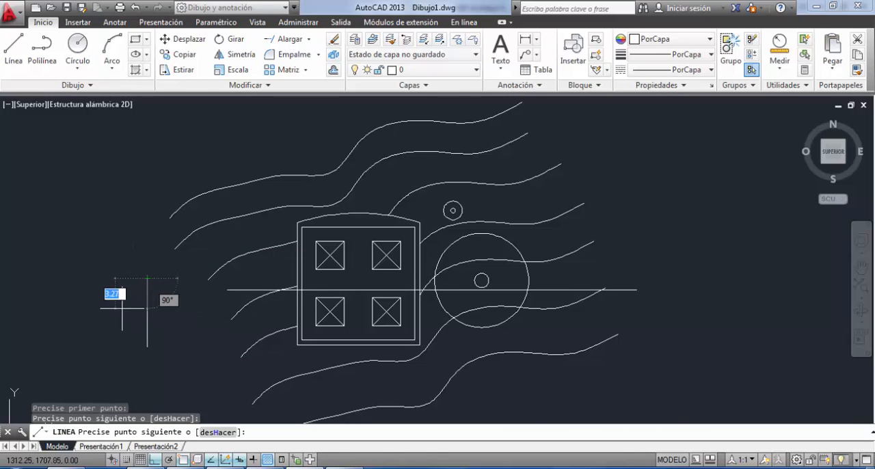
key("F8")
scroll(132, 294, "up", 4)
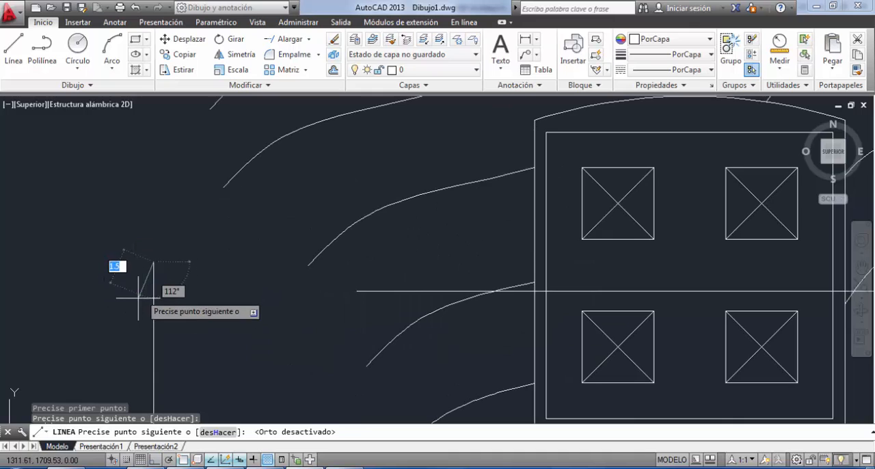
left_click(137, 299)
key("Return")
key("Return")
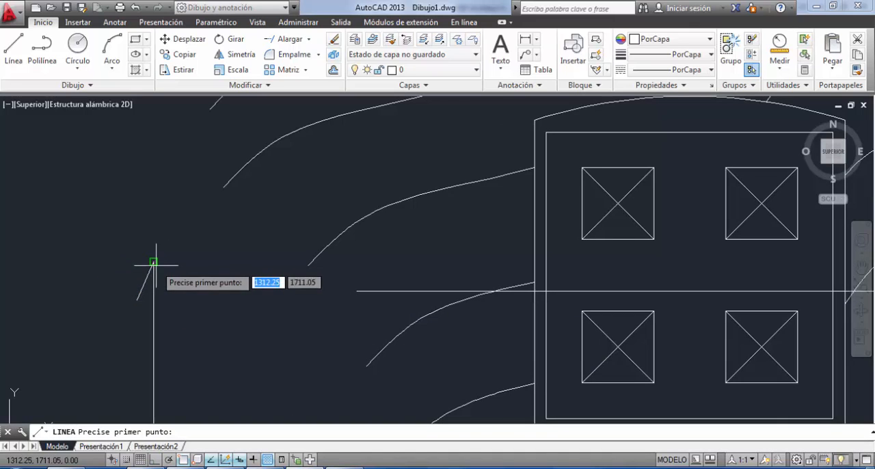
left_click(153, 262)
left_click(169, 299)
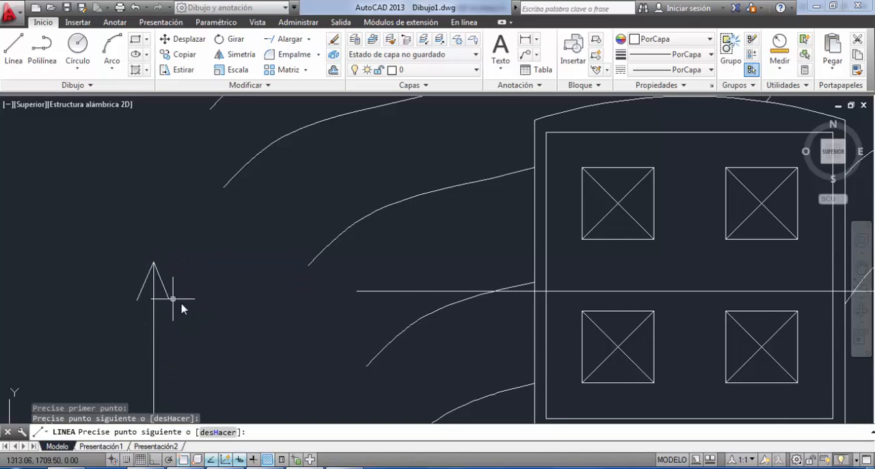
key("Return")
scroll(221, 264, "down", 5)
scroll(195, 248, "down", 2)
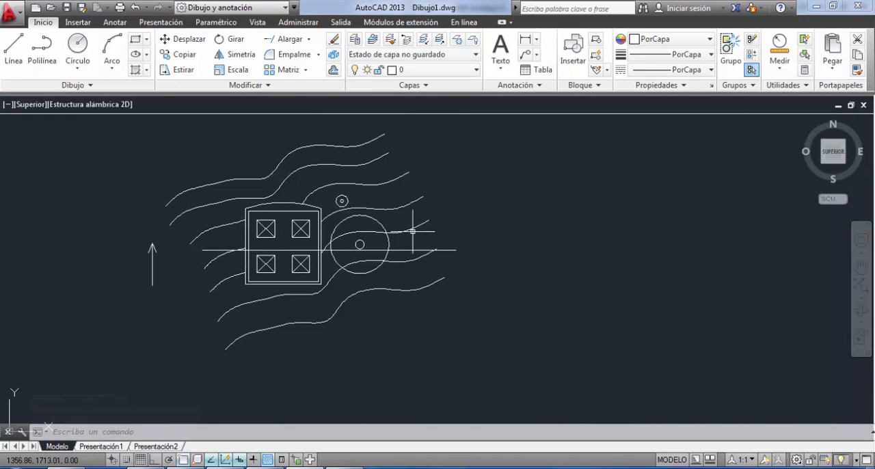
middle_click_drag(342, 202, 345, 258)
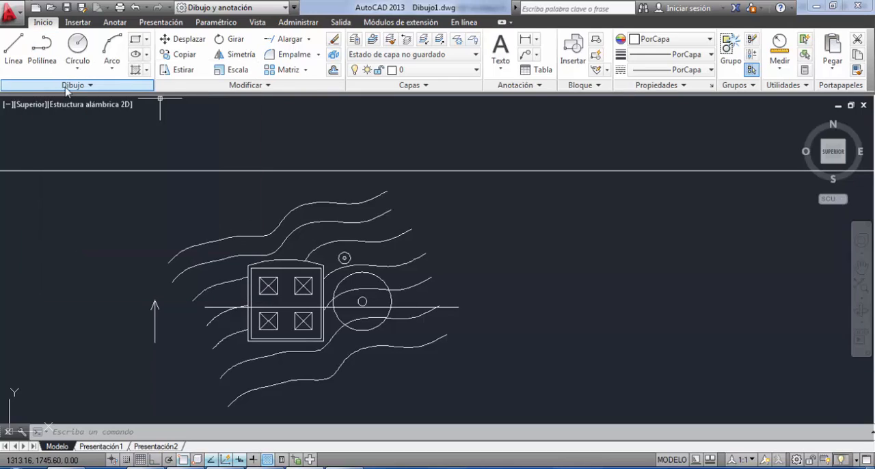
left_click(66, 85)
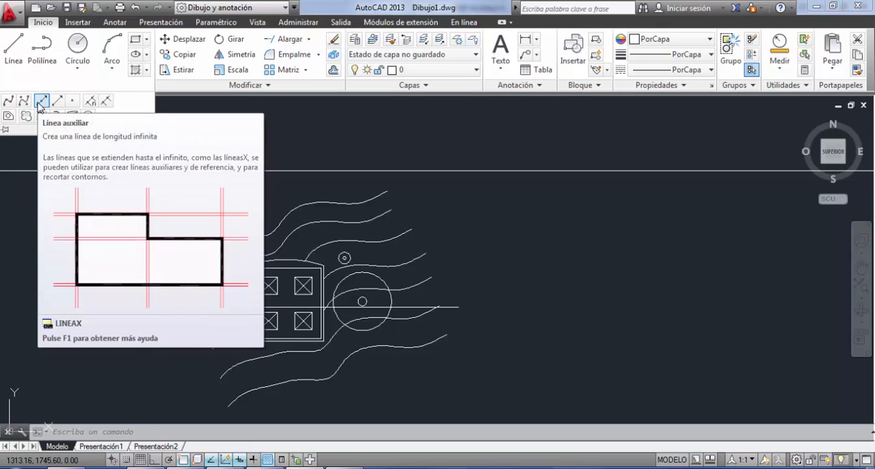
left_click(40, 104)
key("Escape")
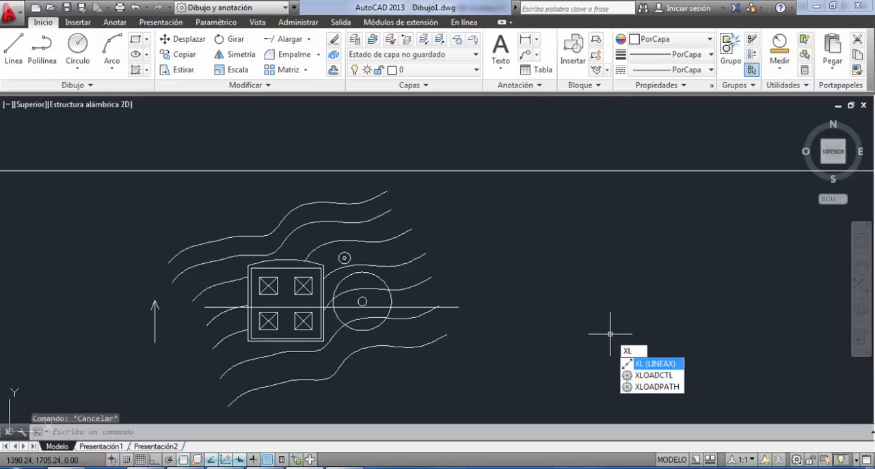
Place vertical construction lines where the section line crosses the building's outer and inner walls on both sides.
key("Return")
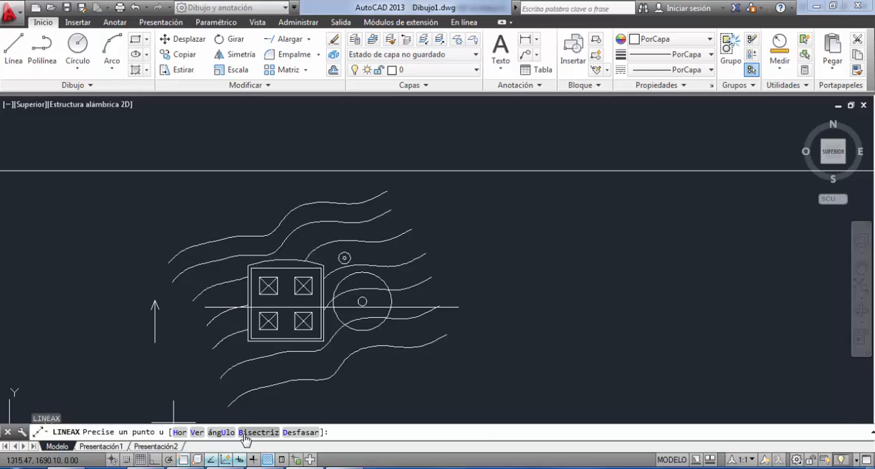
left_click(196, 432)
scroll(301, 338, "up", 4)
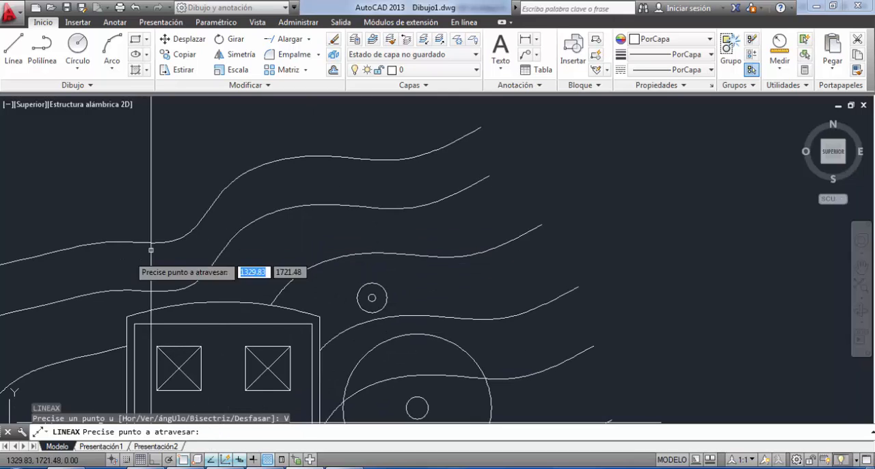
middle_click_drag(202, 174, 202, 178)
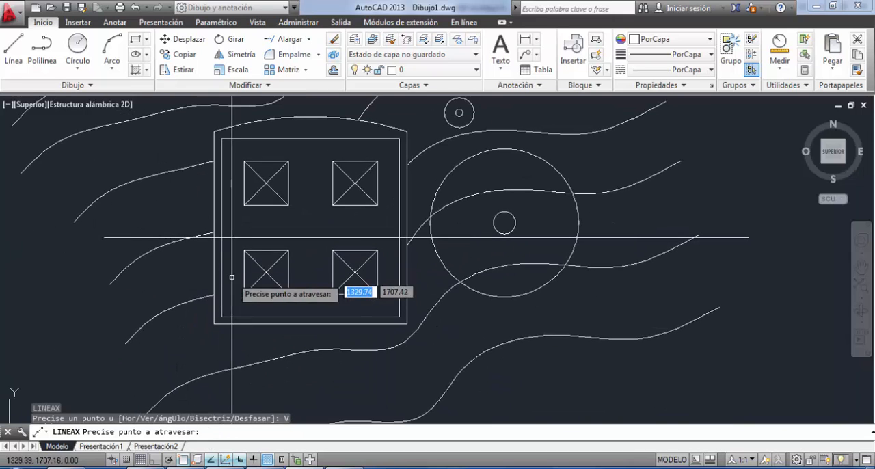
left_click(214, 237)
left_click(220, 237)
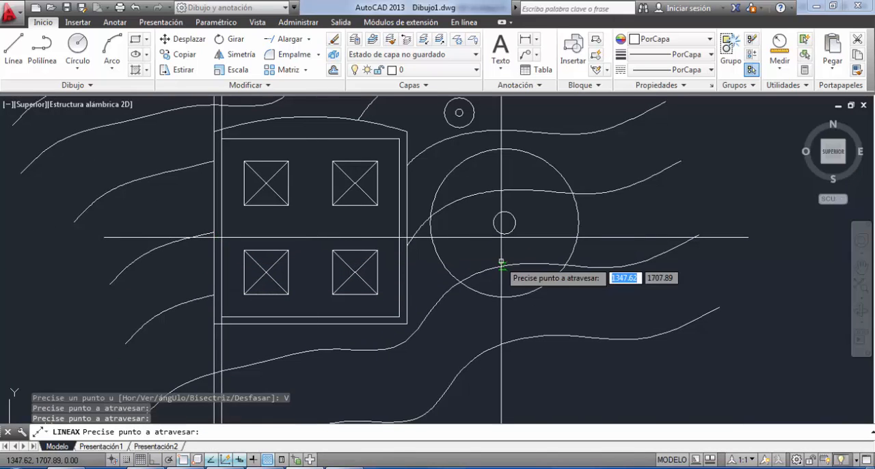
left_click(399, 238)
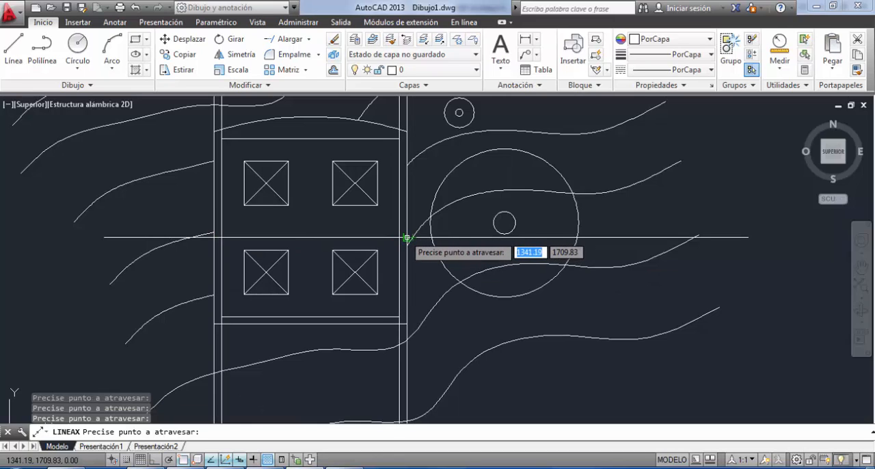
left_click(406, 238)
Add vertical construction lines through the left and right sides of both columns of crossed squares.
left_click(244, 205)
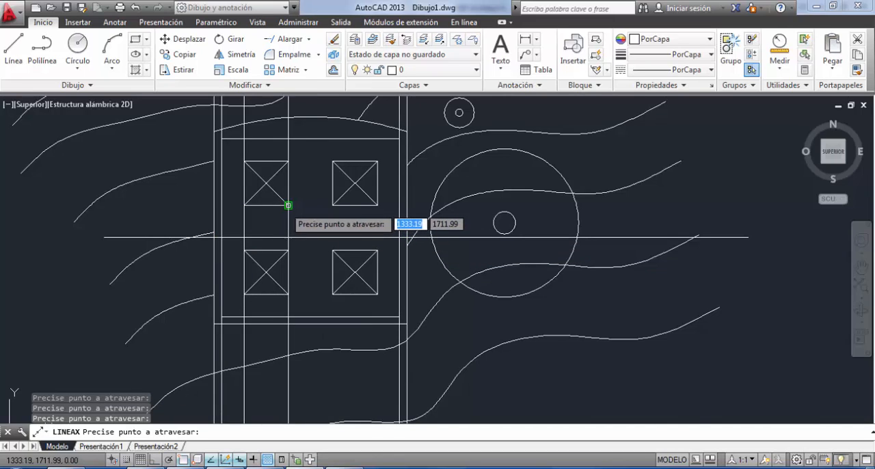
left_click(288, 205)
left_click(332, 205)
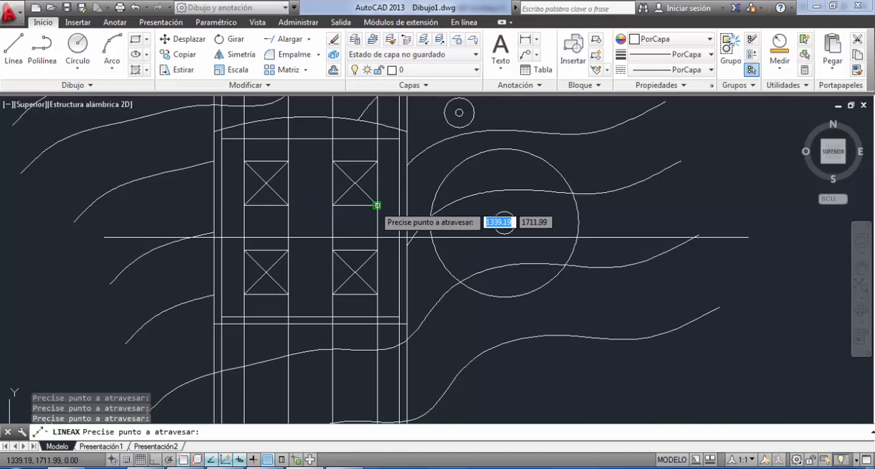
left_click(377, 205)
Add vertical construction lines through the sides of the small inner circles and leave the construction line command.
left_click(493, 223)
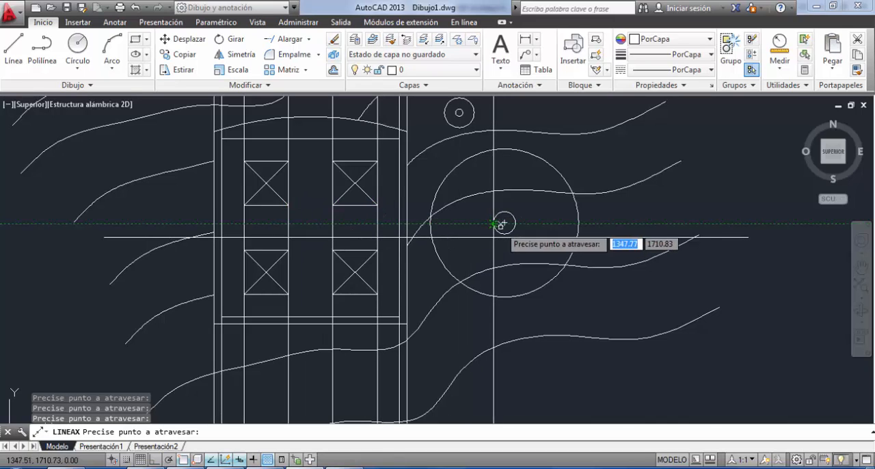
left_click(505, 223)
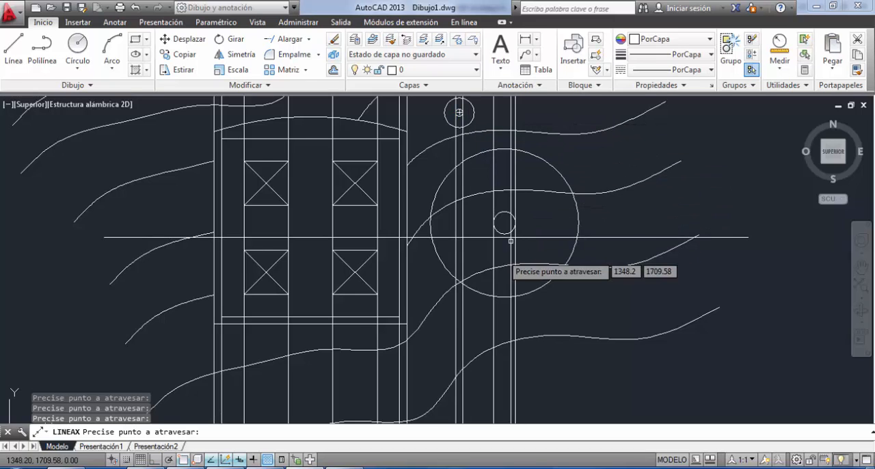
key("Escape")
Erase the vertical construction lines passing through the small inner circles.
scroll(478, 369, "down", 2)
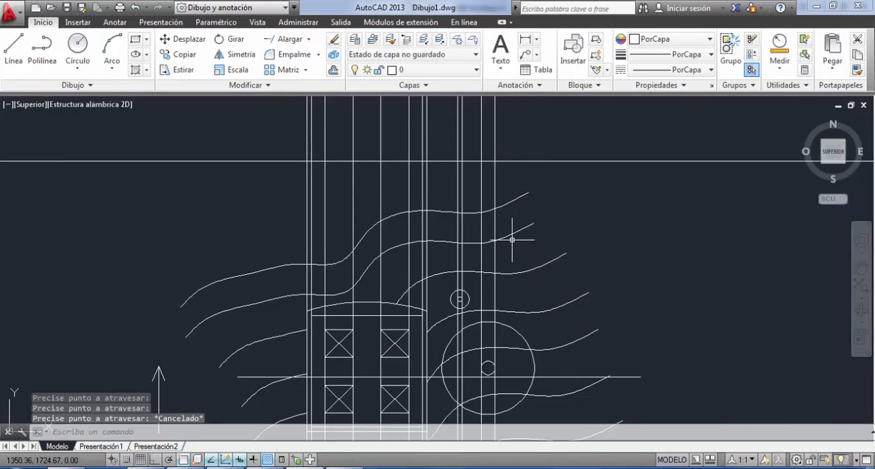
left_click(512, 239)
left_click(444, 257)
key("Delete")
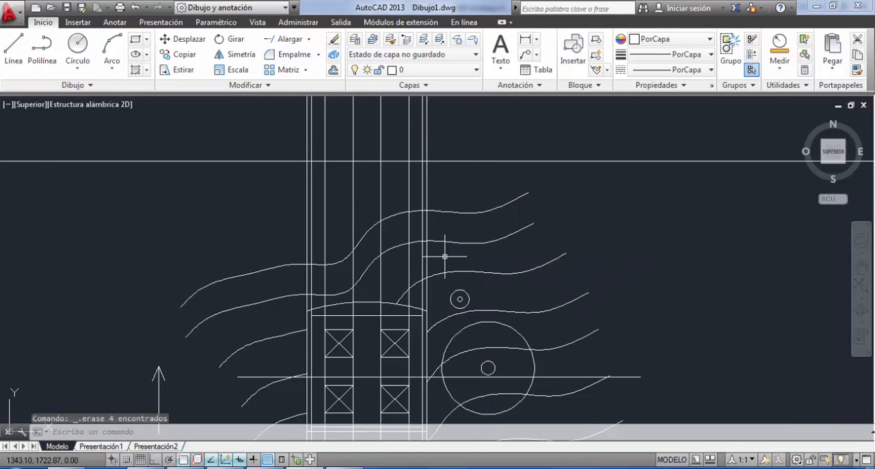
middle_click_drag(444, 256, 455, 195)
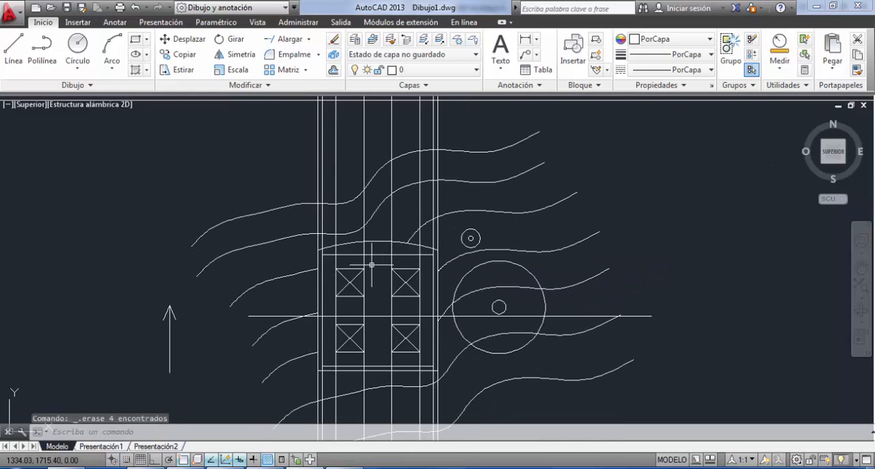
mouse_move(371, 265)
middle_mouse_down()
mouse_move(332, 394)
mouse_move(336, 419)
middle_mouse_up()
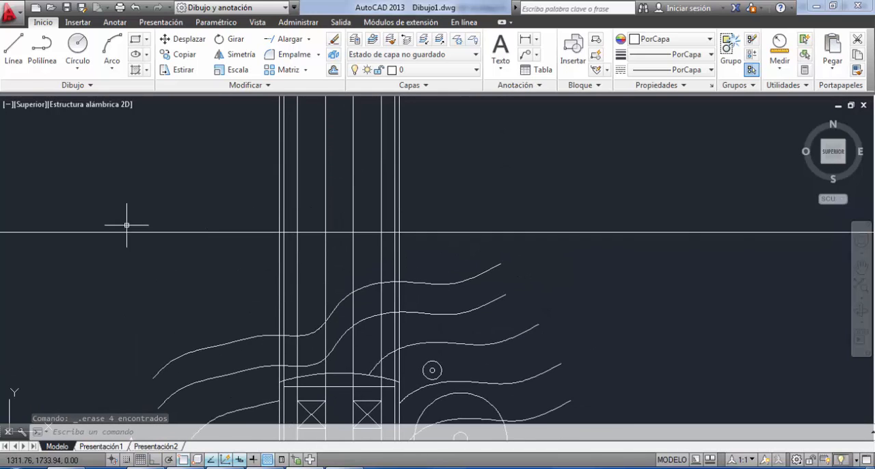
With Ortho on, draw the left end of the stepped base from the ground line: 0.3 up, across to the inner wall line, 0.3 up.
left_click(14, 52)
left_click(280, 233)
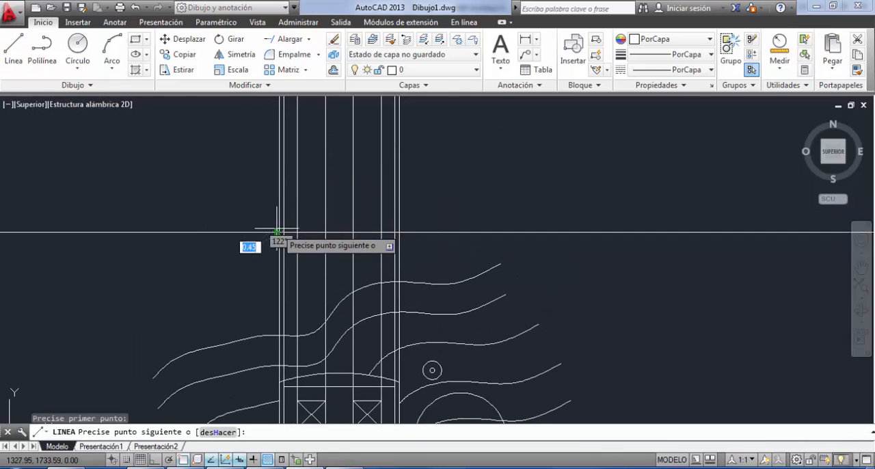
key("F8")
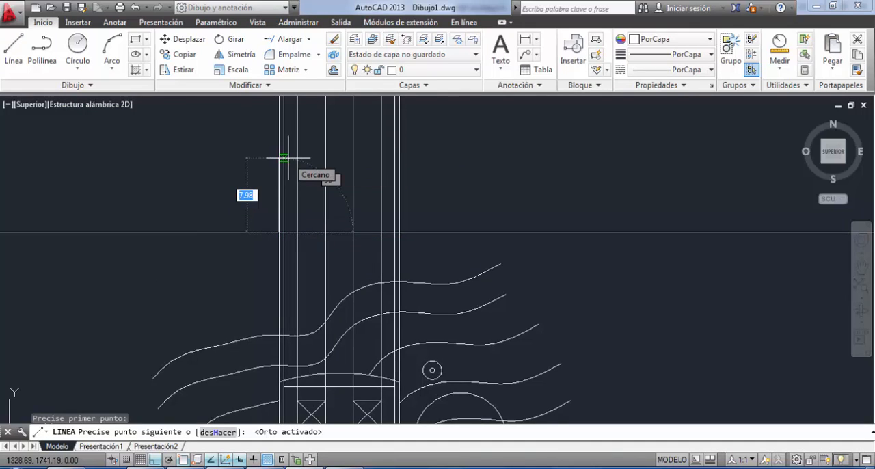
type(".3")
key("Return")
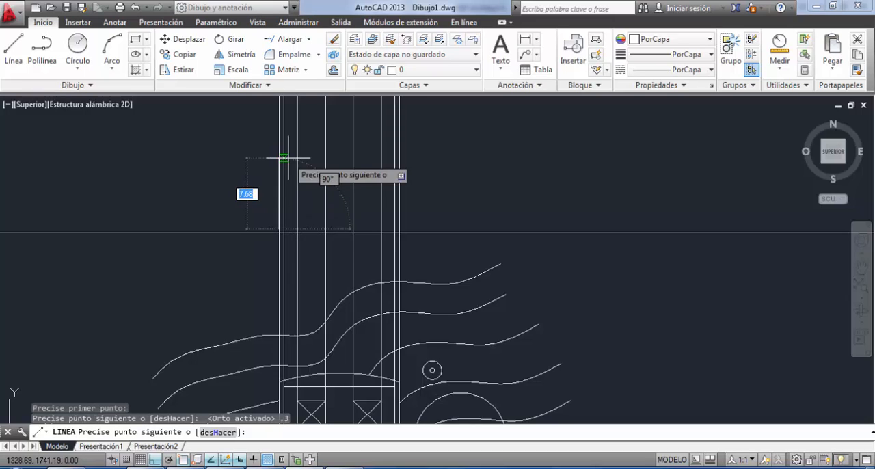
left_click(280, 229)
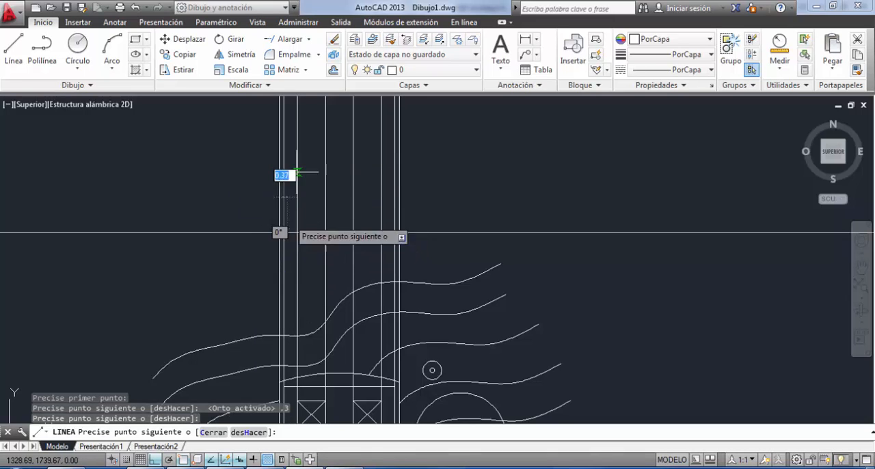
type(".3")
key("Return")
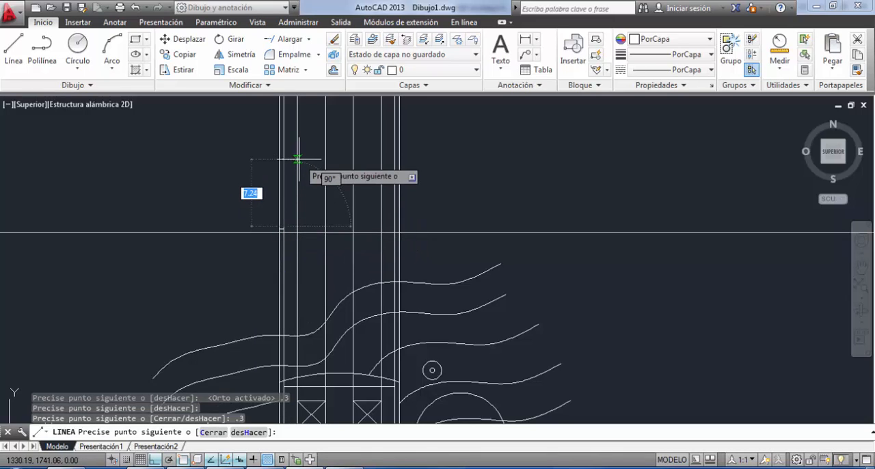
Continue the base's top line across to the right outer wall line, add a 0.3 downward segment and end the line command.
left_click(399, 226)
type(".3")
key("Return")
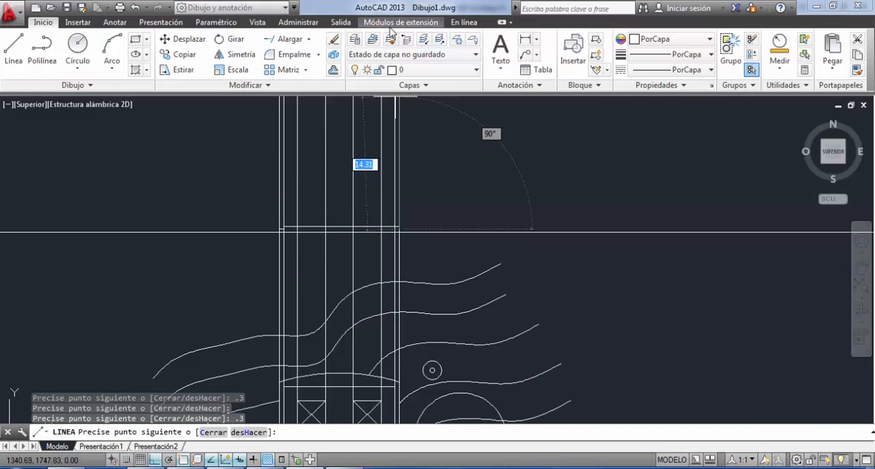
scroll(457, 222, "up", 5)
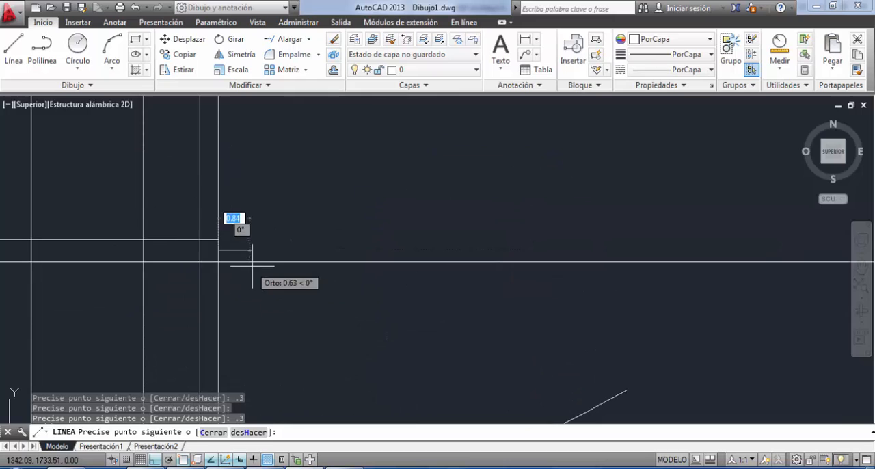
key("Escape")
Shorten the base's top line by stretching its right end back to the right inner wall line.
left_click(207, 241)
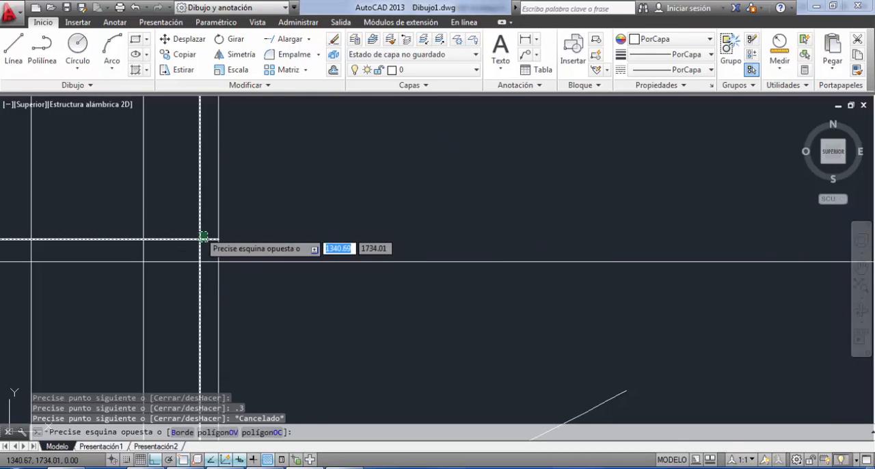
left_click(218, 239)
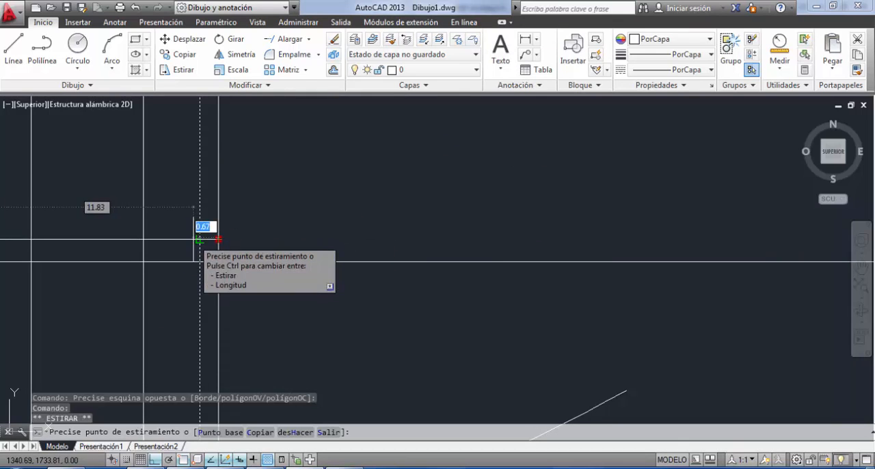
left_click(200, 239)
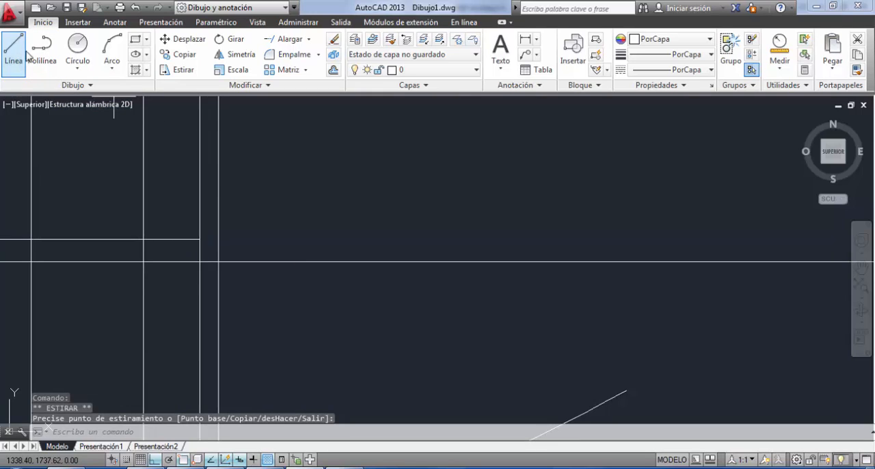
left_click(13, 48)
left_click(199, 239)
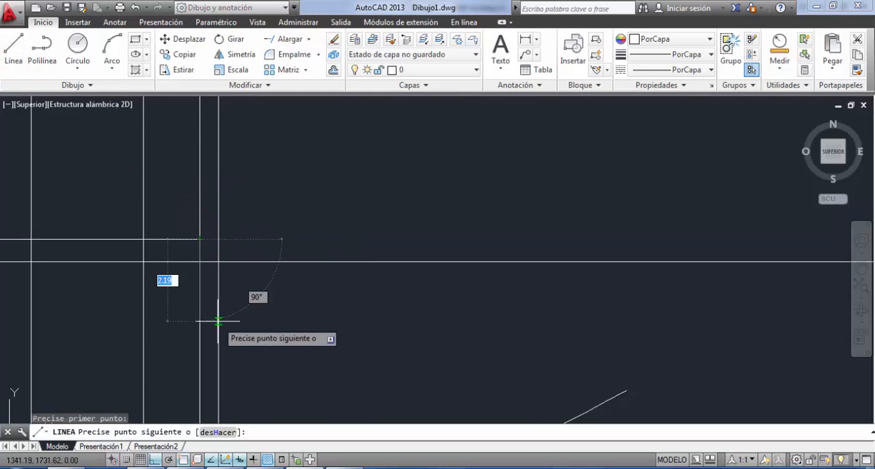
type(".3")
key("Return")
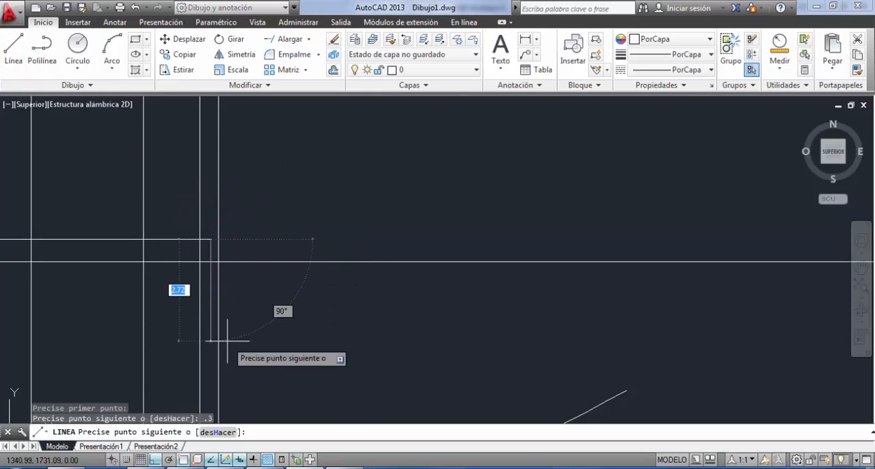
key("Escape")
key("ctrl+z")
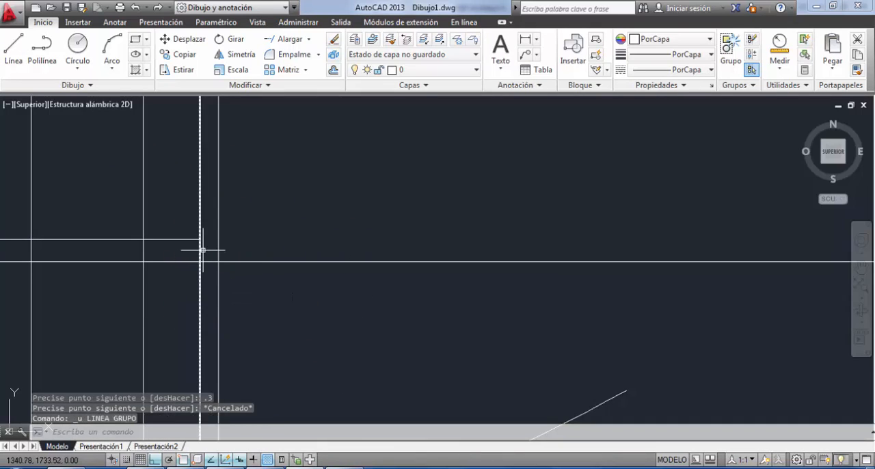
Draw a 0.3 line down from the right end of the base's top line, and try to continue it to the outer wall line.
left_click(11, 53)
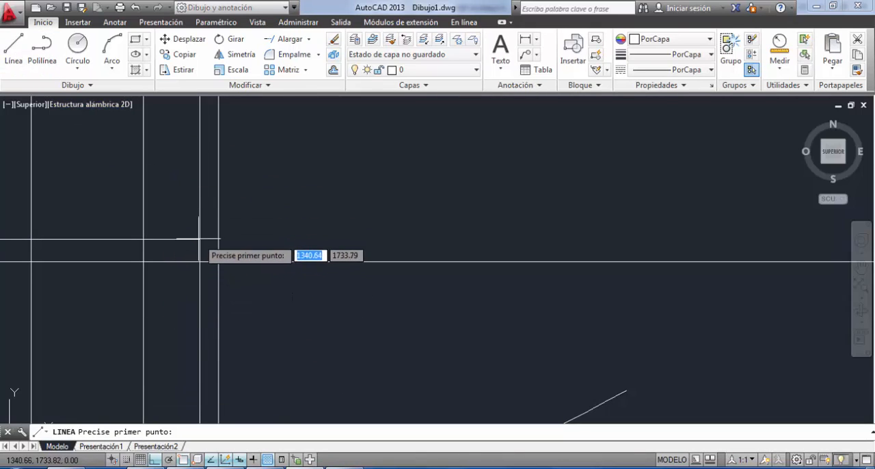
left_click(199, 239)
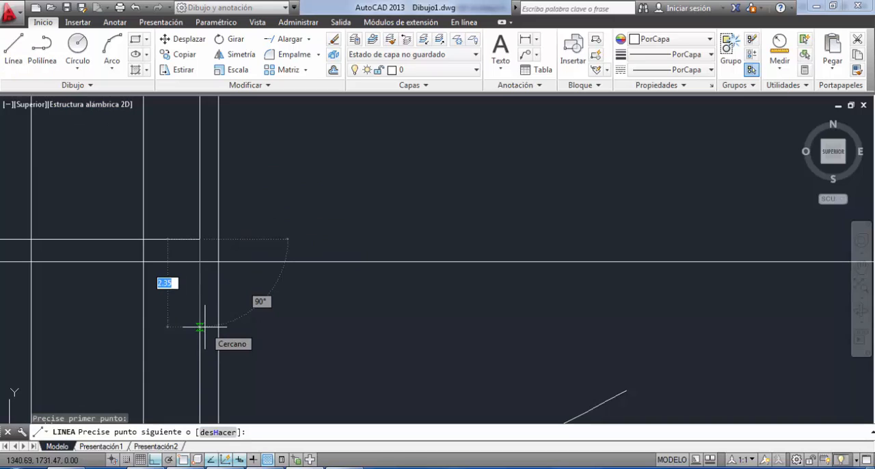
key("Return")
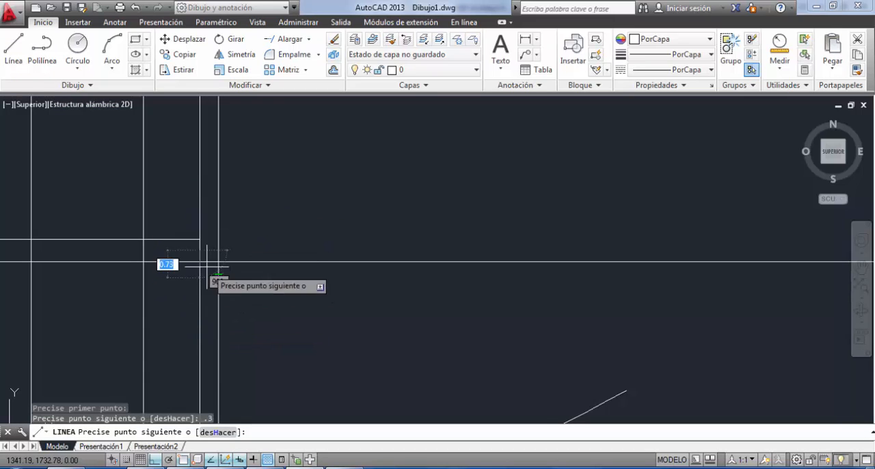
scroll(217, 240, "up", 5)
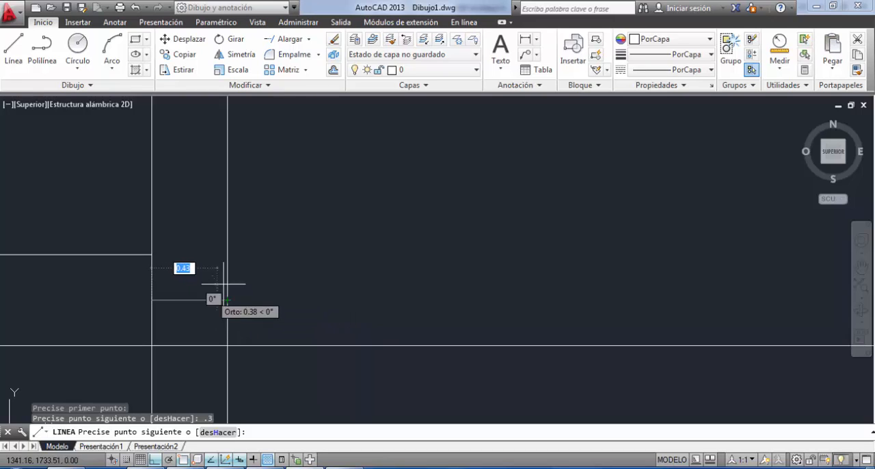
left_click(227, 278)
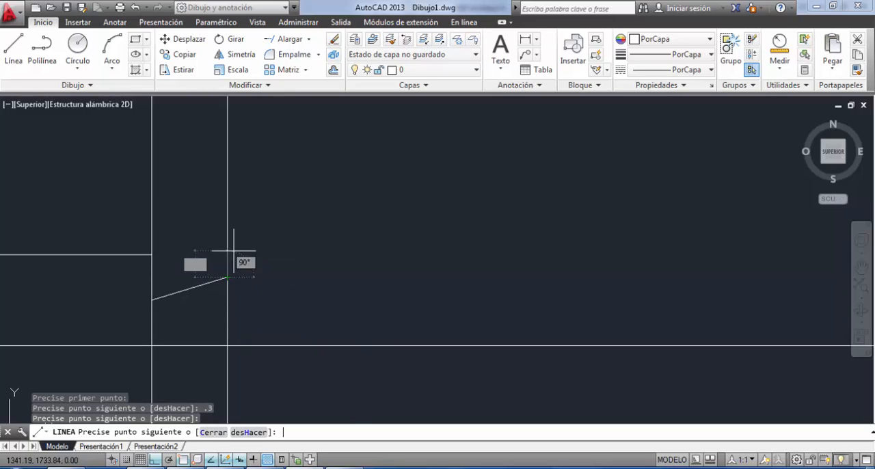
key("Escape")
Erase the slanted segment and the leftover short vertical segment at the right outer wall line.
left_click(203, 180)
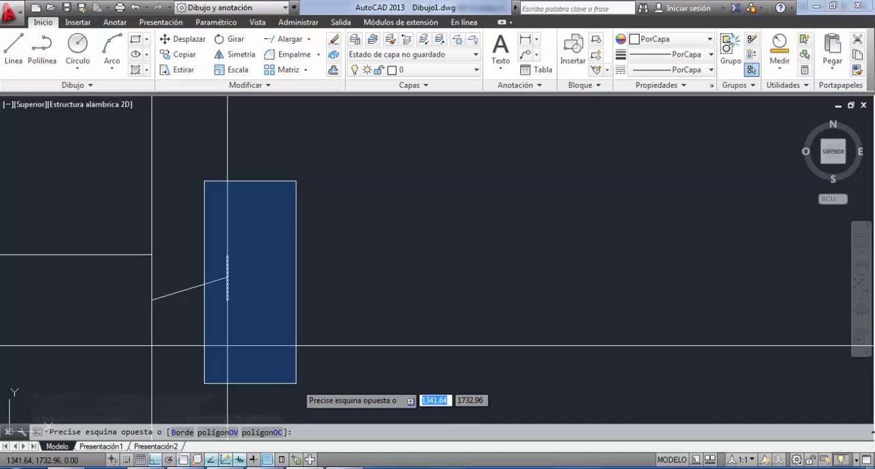
left_click(296, 383)
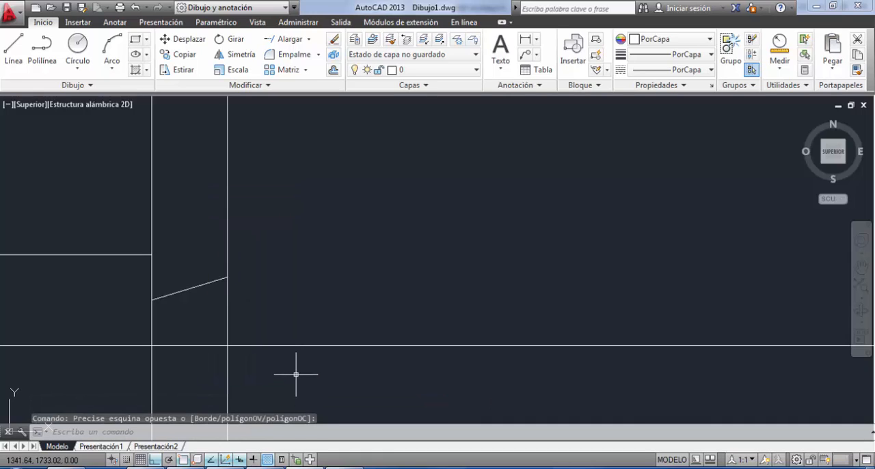
key("Delete")
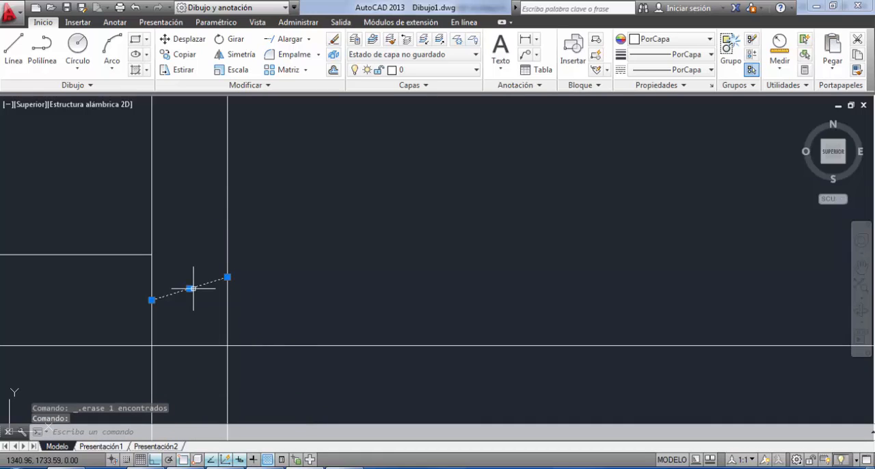
Draw the right lower step from the end of the 0.3 drop horizontally to the outer wall line and down to the ground line.
left_click(20, 59)
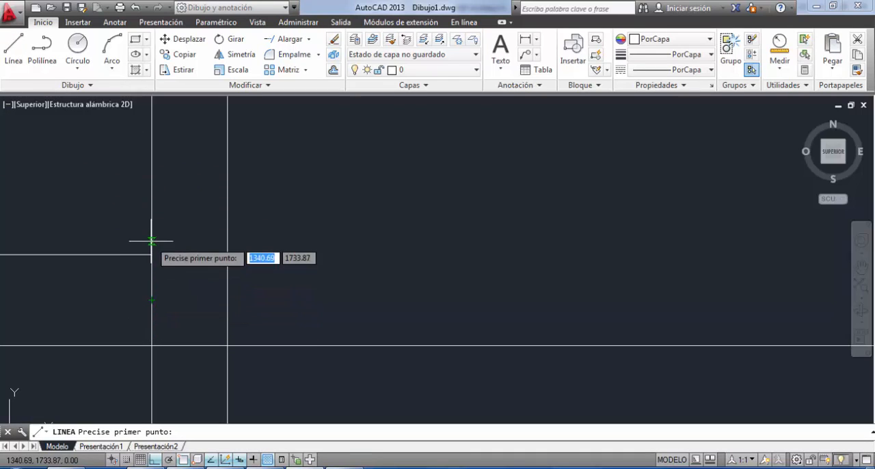
left_click(151, 299)
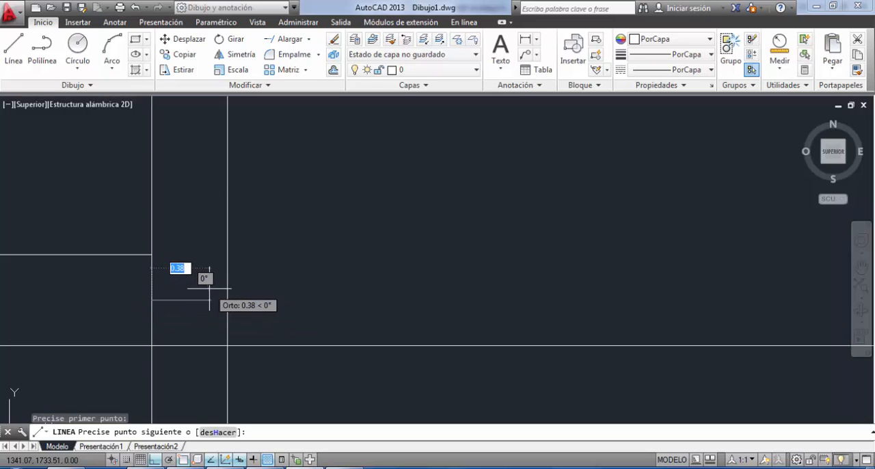
left_click(227, 299)
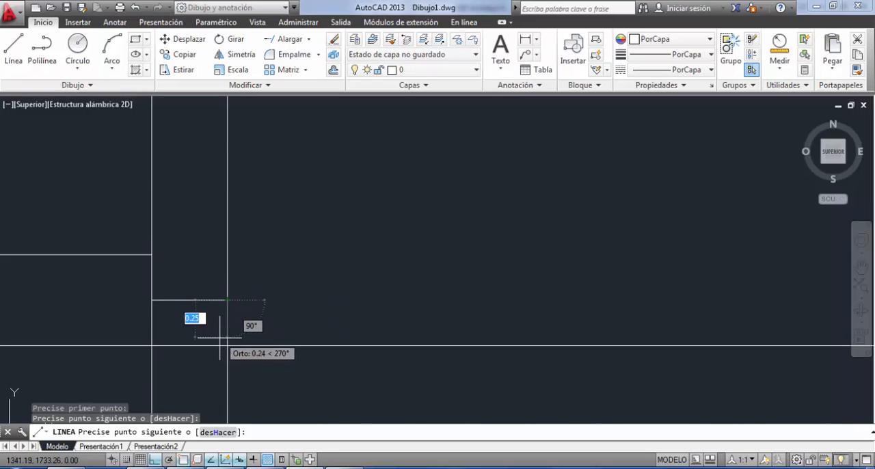
left_click(227, 346)
scroll(221, 319, "up", 5)
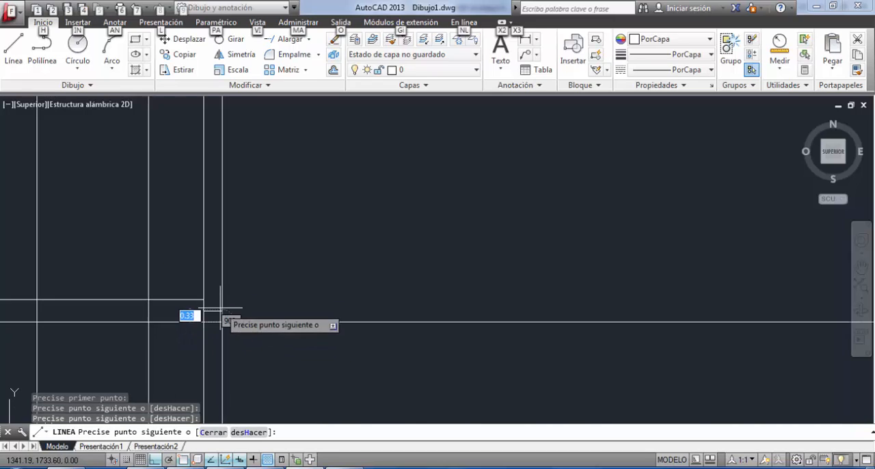
key("Escape")
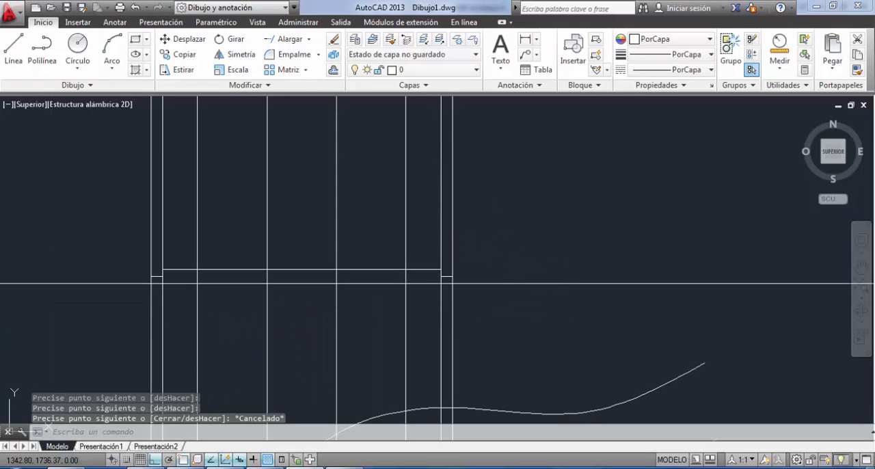
Erase the outer and inner wall vertical construction lines at both ends of the stepped base.
left_click(518, 209)
left_click(437, 233)
key("Delete")
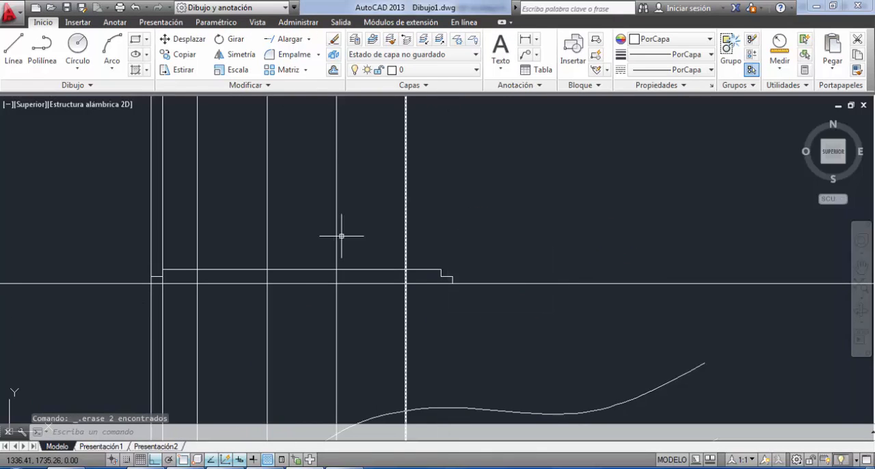
left_click(171, 188)
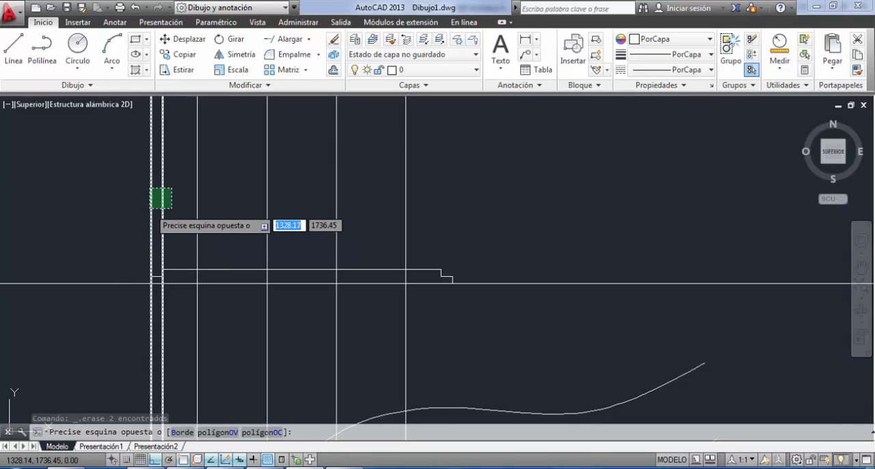
left_click(145, 209)
key("Delete")
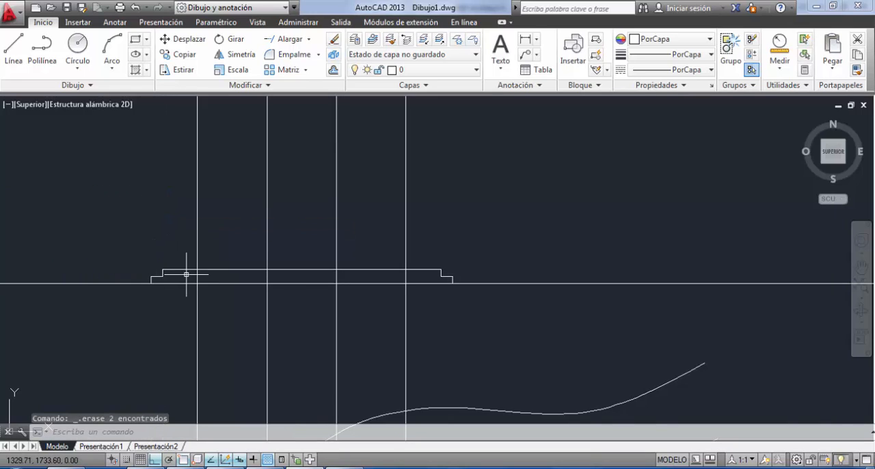
Draw a line 3 units up from the base's top along the leftmost construction line and across to the second construction line.
middle_click_drag(186, 274, 335, 311)
mouse_move(430, 351)
middle_mouse_down()
mouse_move(415, 316)
mouse_move(336, 294)
middle_mouse_up()
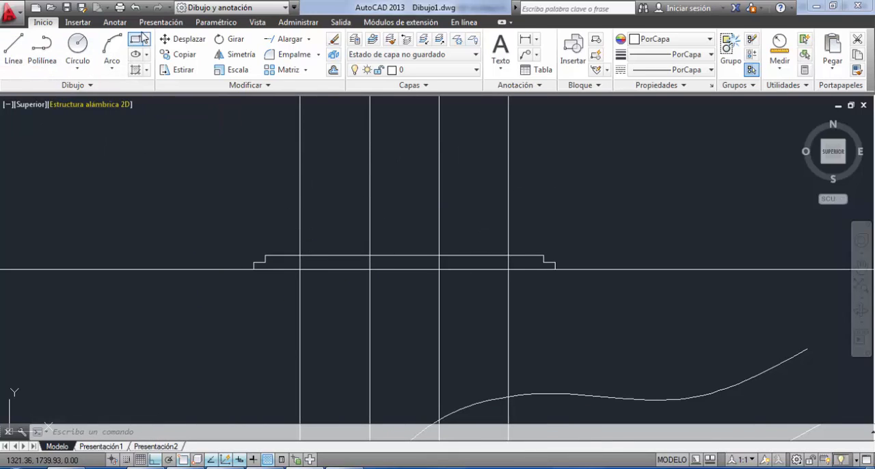
left_click(13, 49)
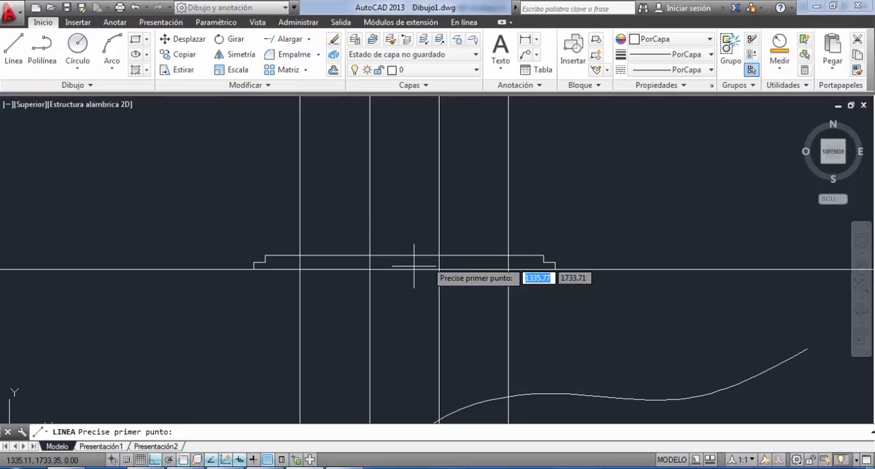
left_click(300, 255)
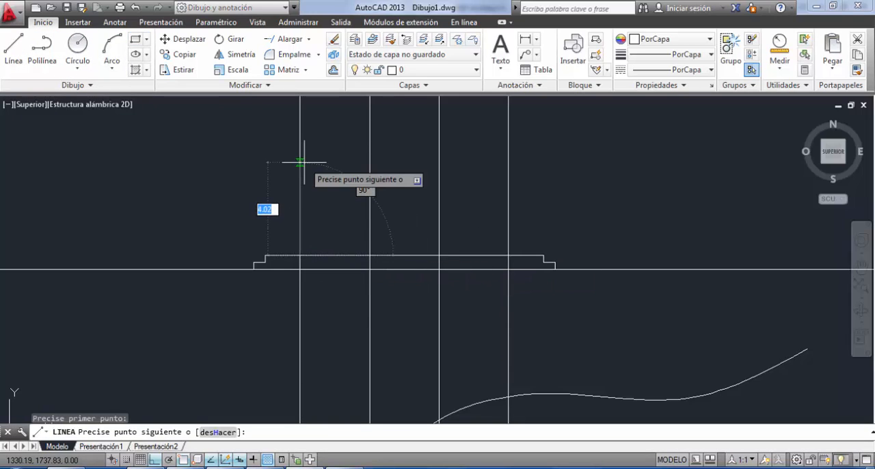
type("3")
key("Return")
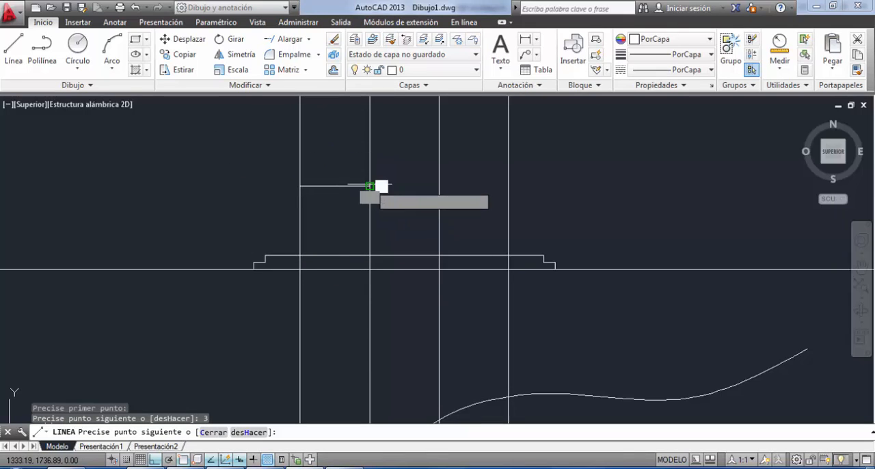
left_click(369, 185)
key("Return")
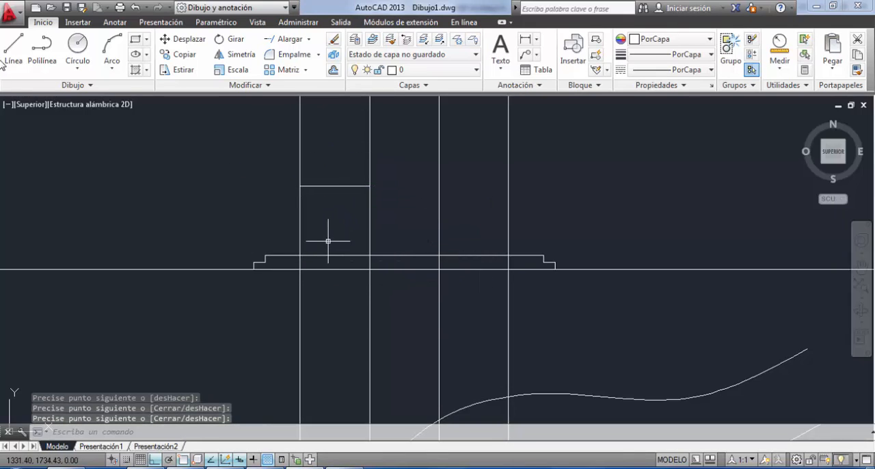
Draw a gable over the column's top edge: a 1-unit vertical from its midpoint and slopes from the apex to both ends.
left_click(14, 47)
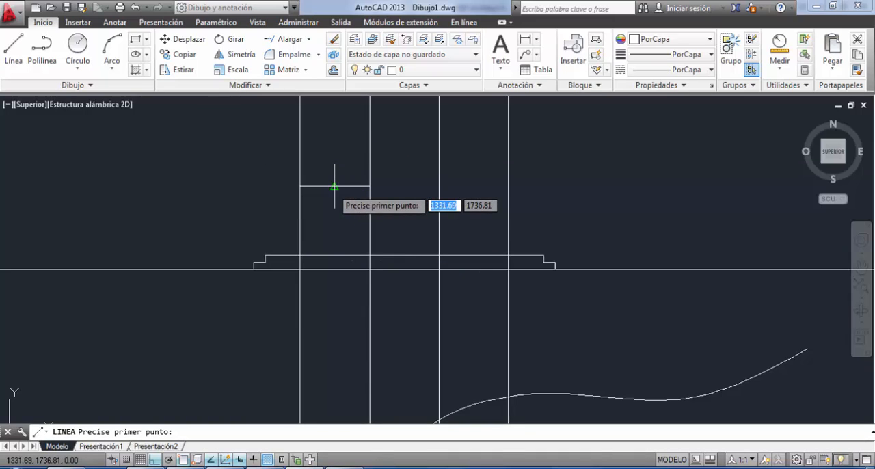
left_click(334, 185)
type("1")
key("Return")
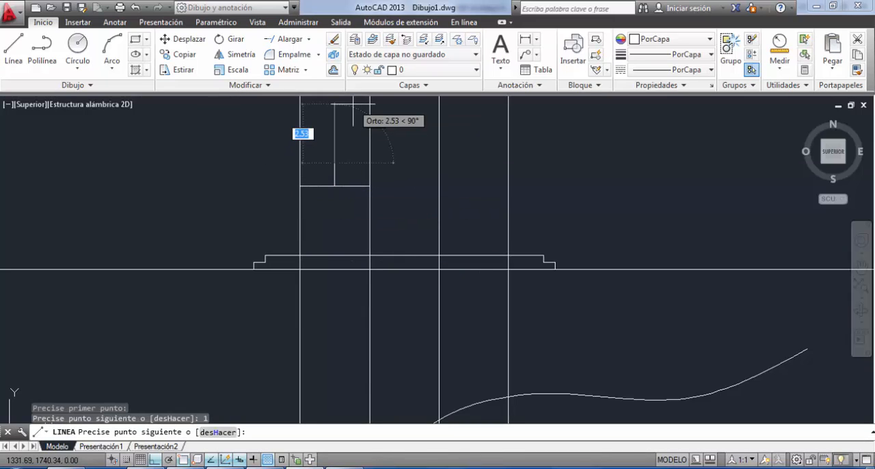
left_click(300, 185)
key("Return")
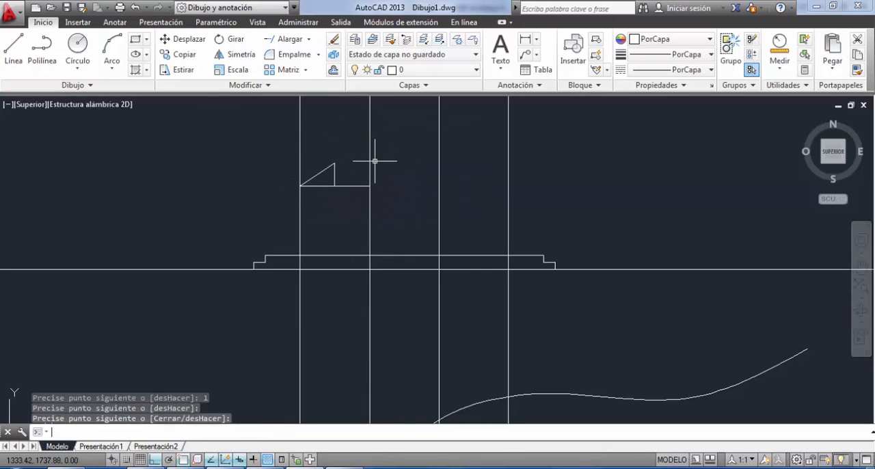
key("Return")
left_click(334, 163)
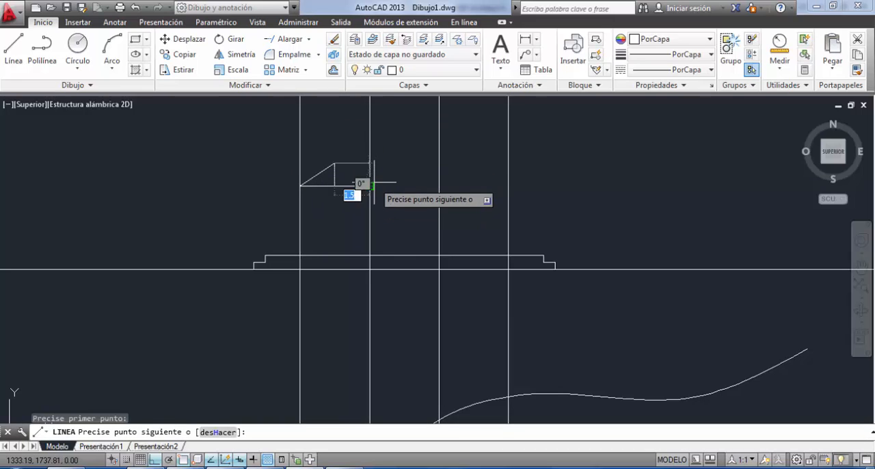
left_click(369, 185)
key("Return")
Erase the two vertical construction lines running through the gabled column.
left_click(393, 124)
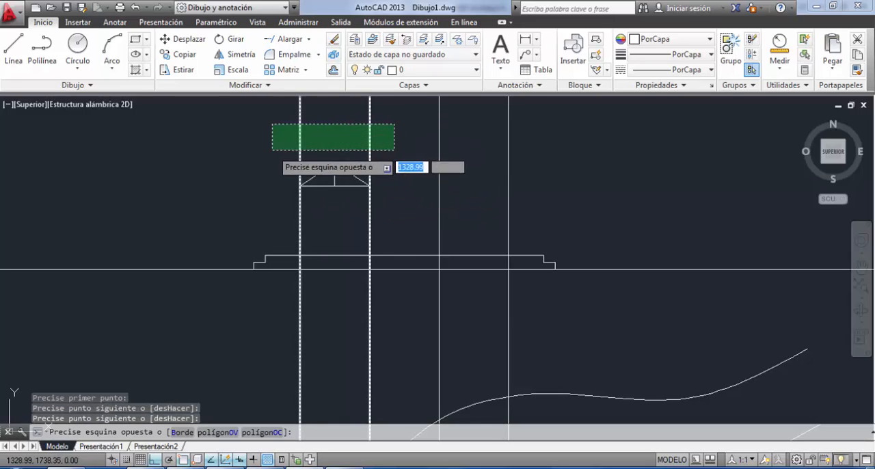
left_click(274, 148)
key("Delete")
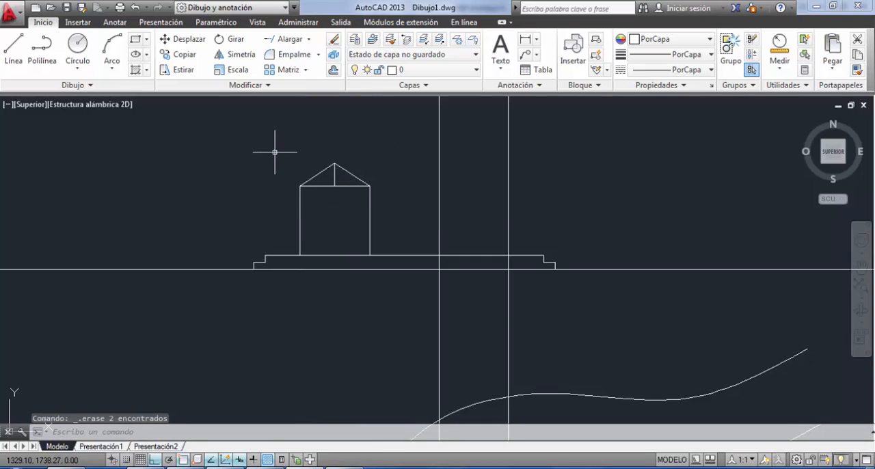
Draw a rectangle about 1.86 by 0.82 units inside the gabled column, centred between its sides.
left_click(136, 39)
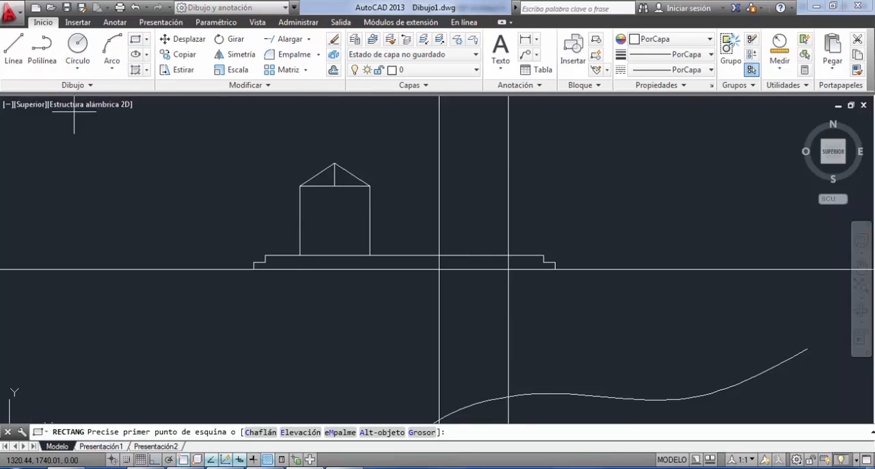
scroll(307, 226, "up", 3)
left_click(324, 197)
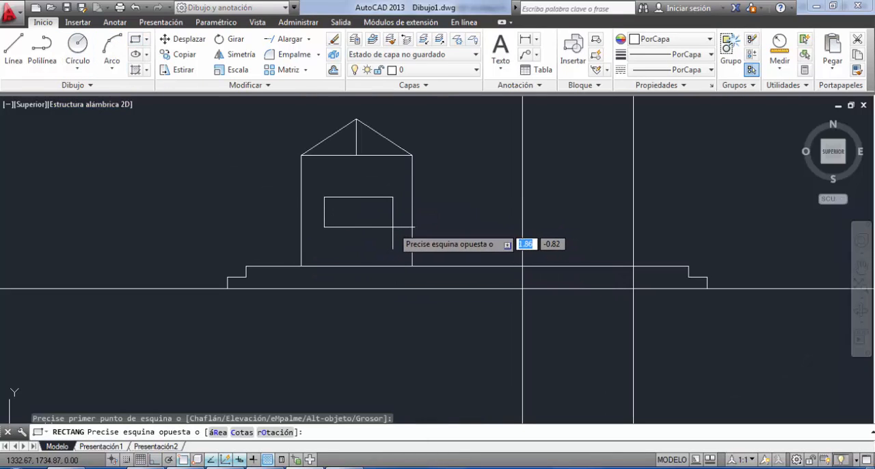
left_click(393, 227)
key("Return")
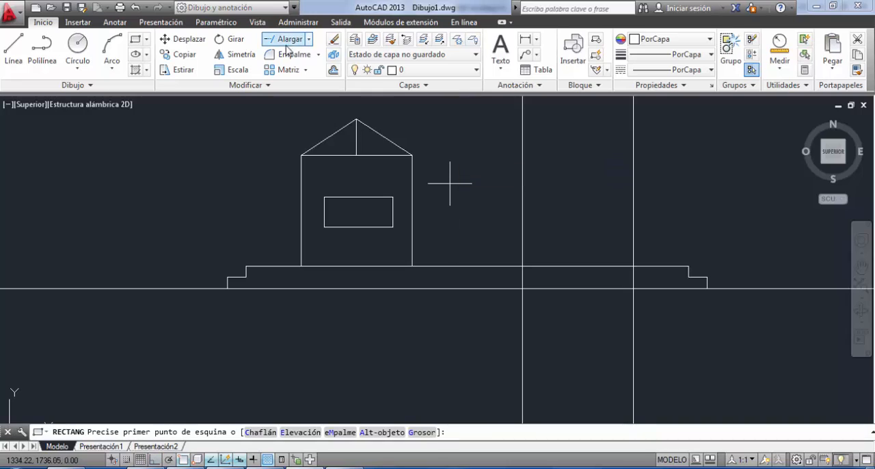
Offset the rectangle inside the column outward by 0.1.
left_click(329, 69)
type(".1")
key("Return")
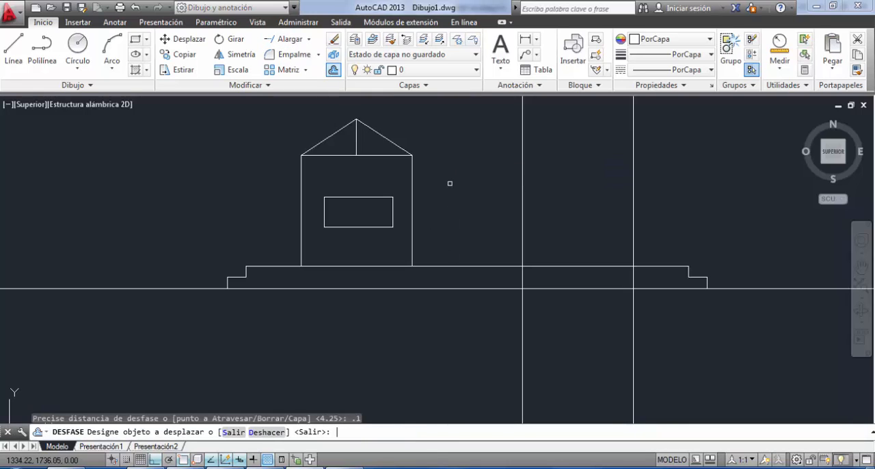
left_click(347, 197)
left_click(462, 237)
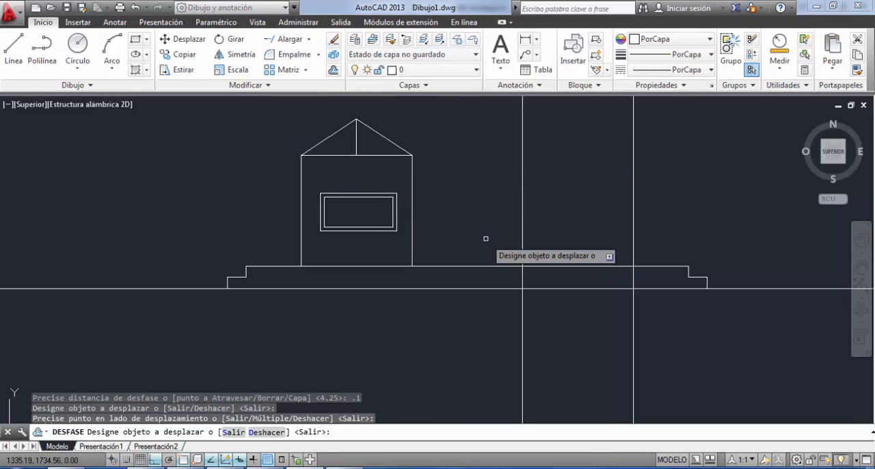
key("Escape")
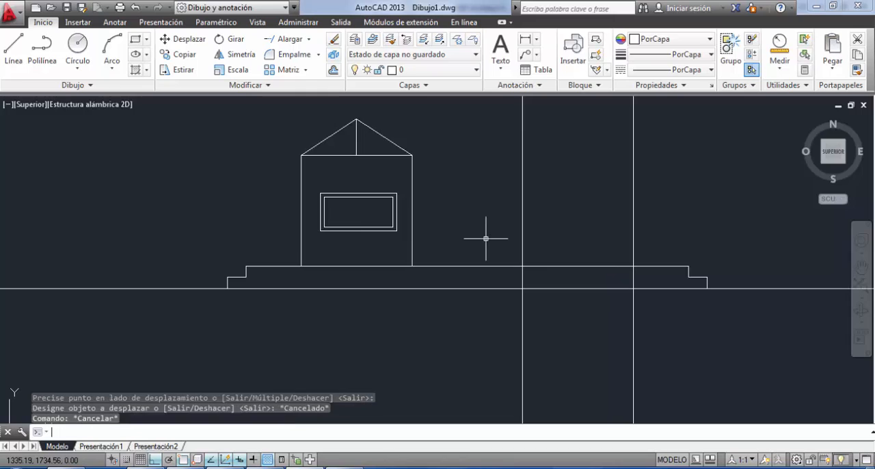
Offset both gable slopes inward and the gable's horizontal base line downward by 0.1.
left_click(334, 71)
type(".")
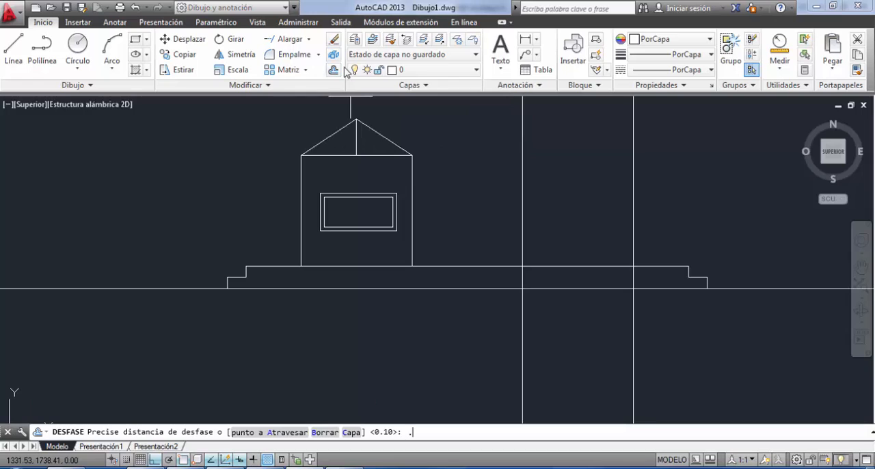
type("1")
key("Return")
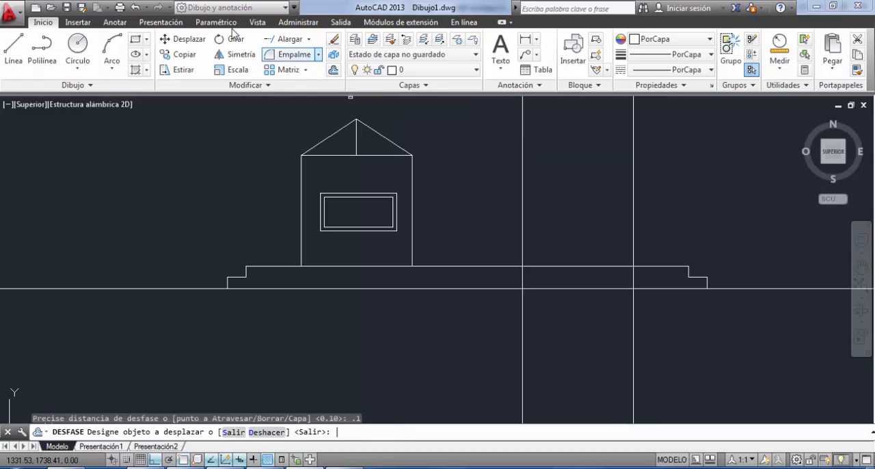
left_click(330, 139)
left_click(345, 171)
left_click(384, 137)
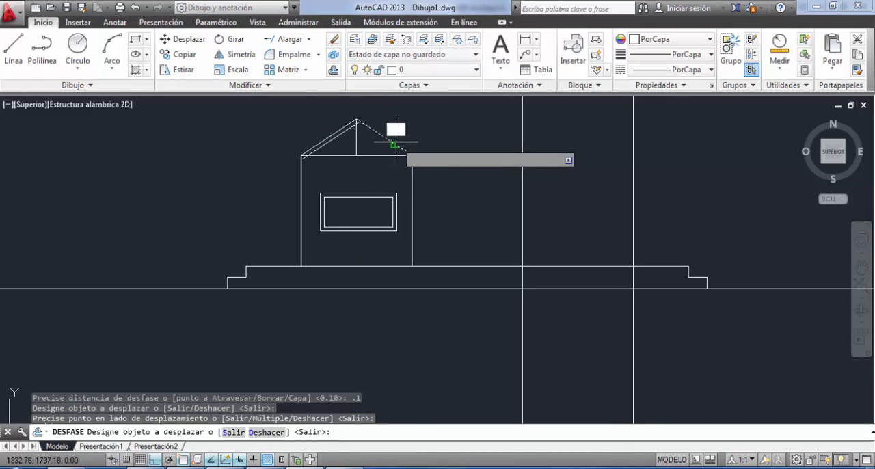
left_click(386, 154)
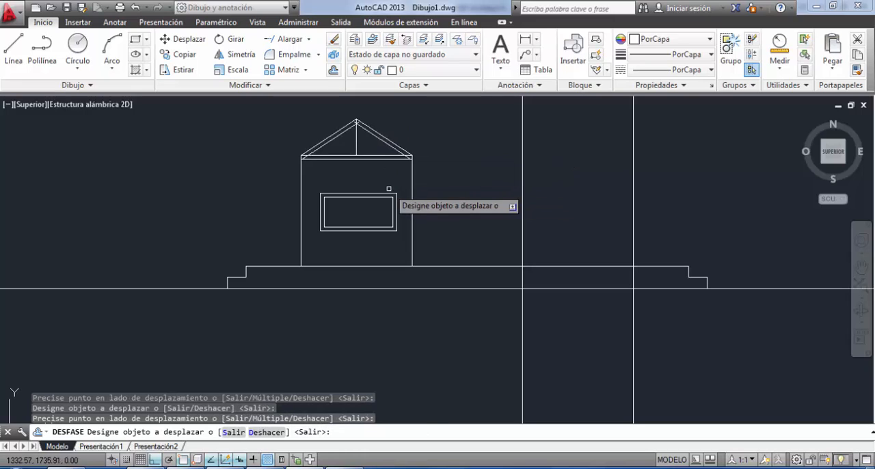
Fillet the inner gable slopes with radius 0 at the apex and with the upper horizontal line at both lower corners.
scroll(339, 130, "up", 4)
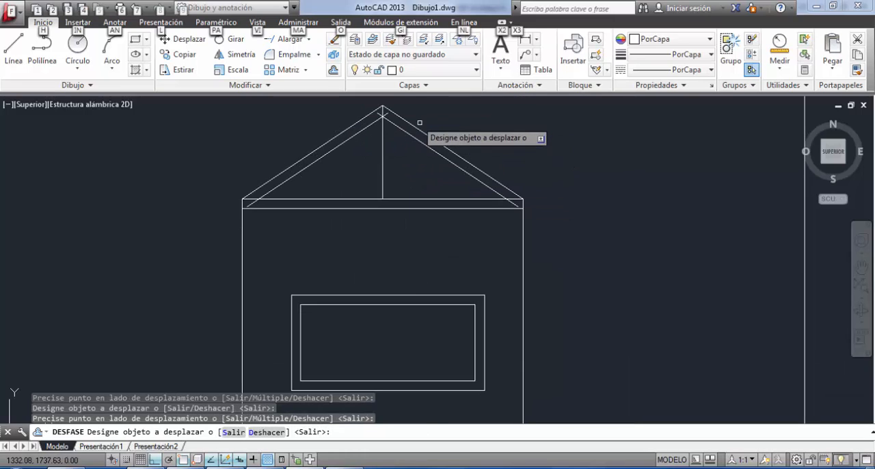
key("alt")
left_click(284, 54)
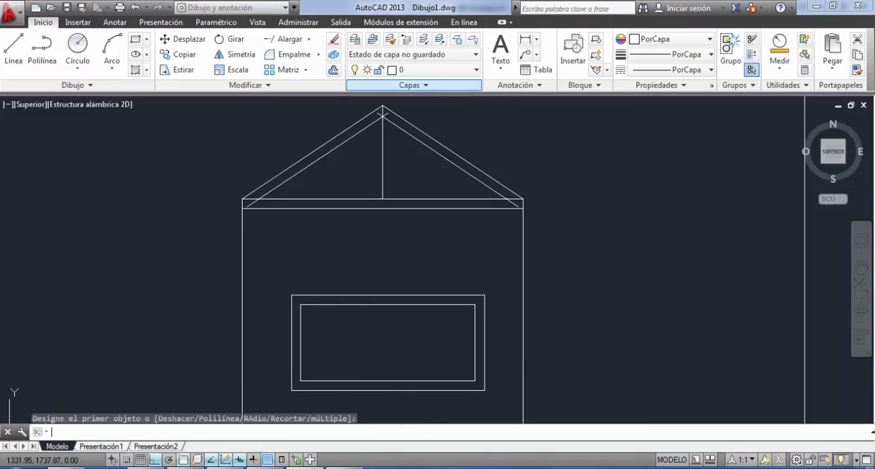
left_click(377, 119)
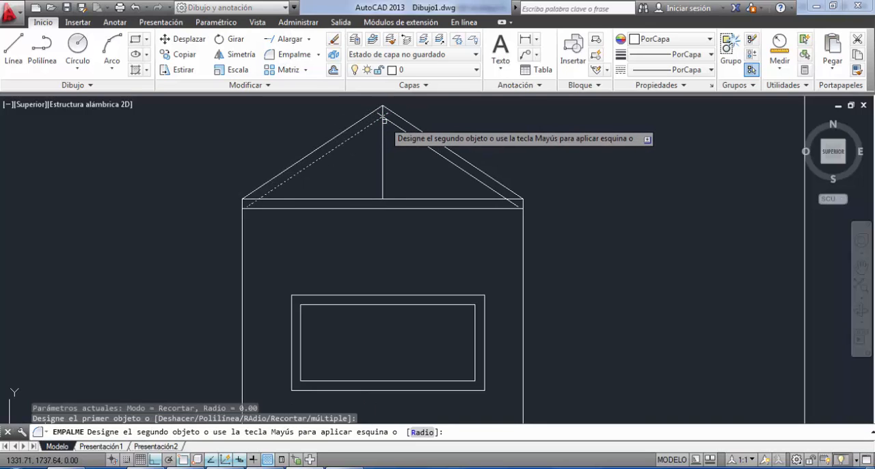
left_click(384, 119)
key("Return")
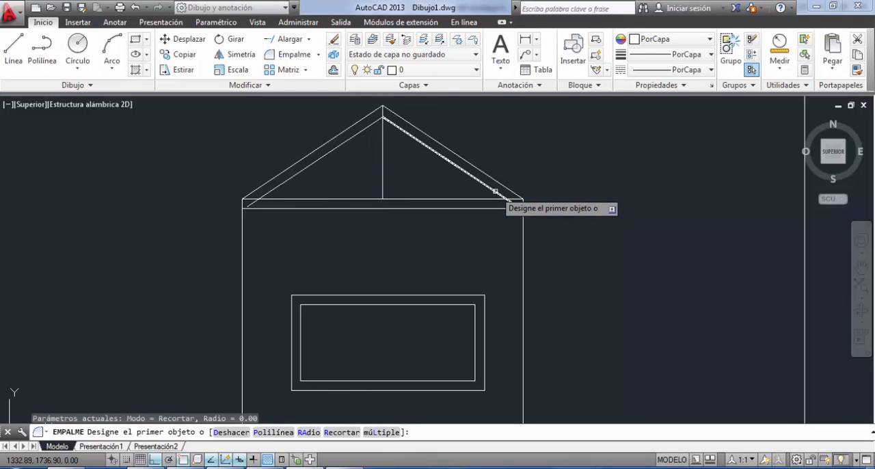
left_click(489, 185)
left_click(495, 199)
key("Return")
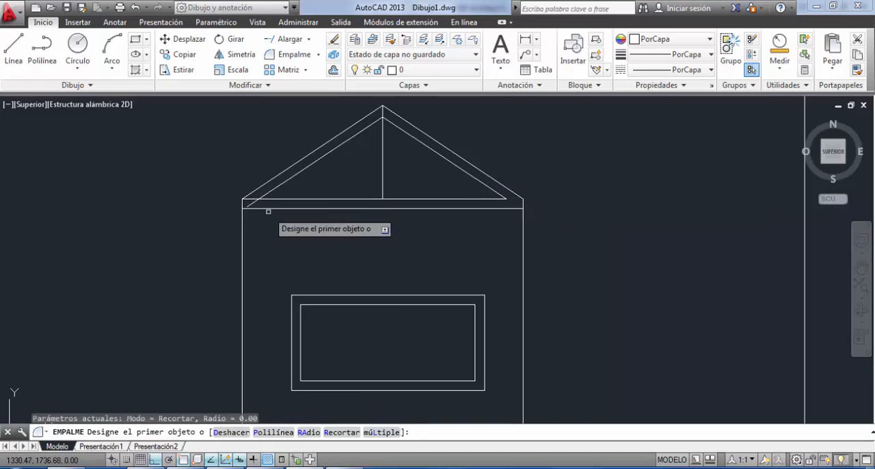
left_click(294, 198)
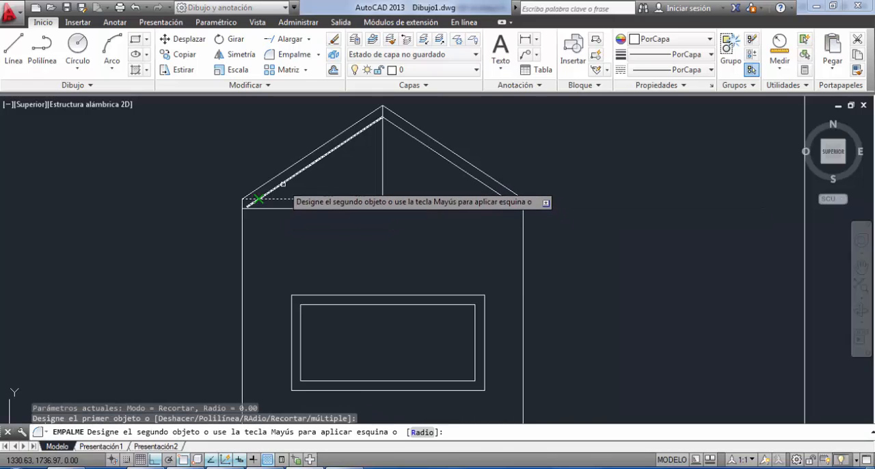
left_click(253, 198)
scroll(357, 179, "down", 5)
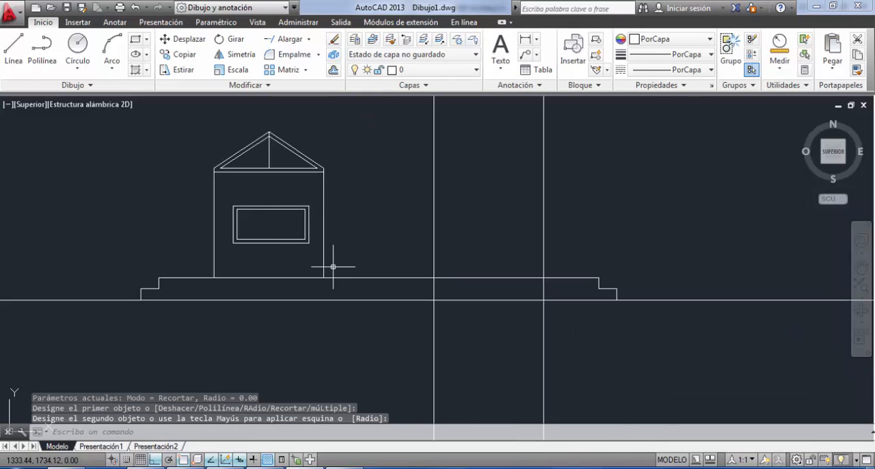
Copy the gabled column with its rectangles from its lower right corner to the rightmost construction line on the base's top.
left_click(347, 185)
left_click(242, 253)
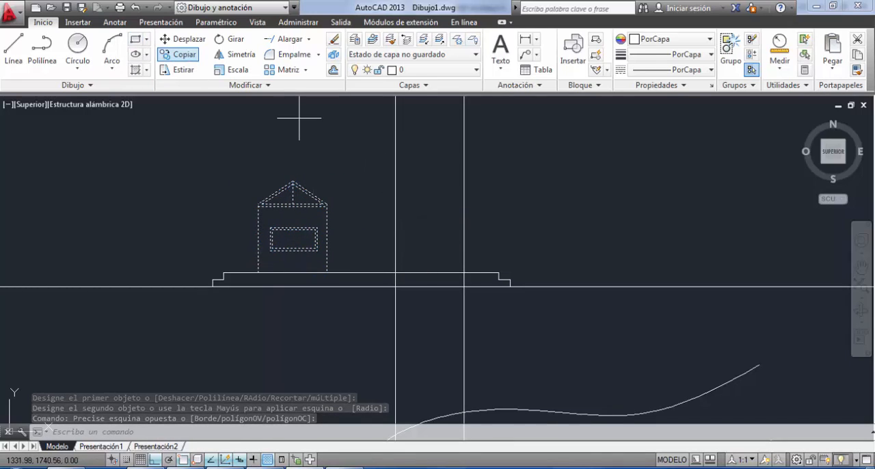
left_click(179, 54)
left_click(325, 273)
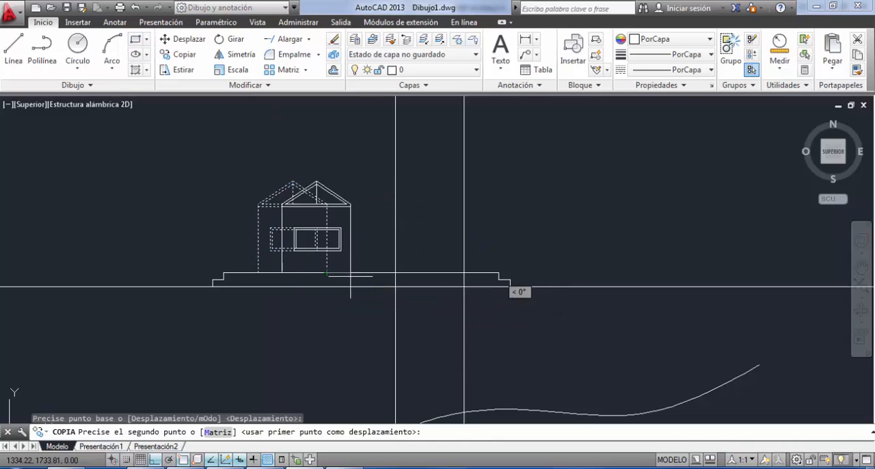
left_click(472, 273)
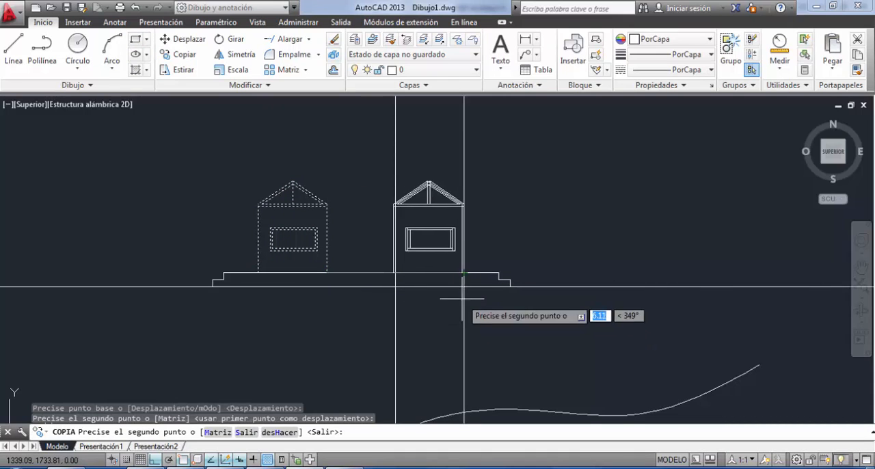
key("Escape")
Erase the two vertical construction lines running through the copied column.
left_click(525, 118)
left_click(360, 138)
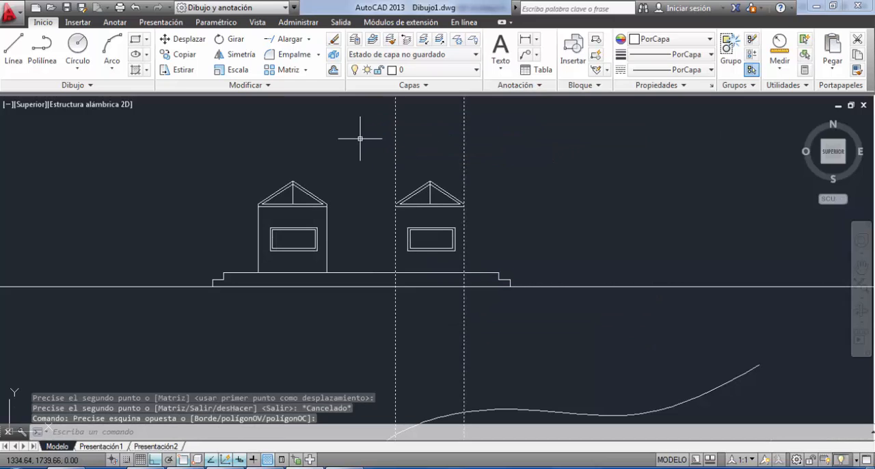
key("Delete")
Erase the long horizontal construction line under the stepped base.
scroll(362, 140, "down", 2)
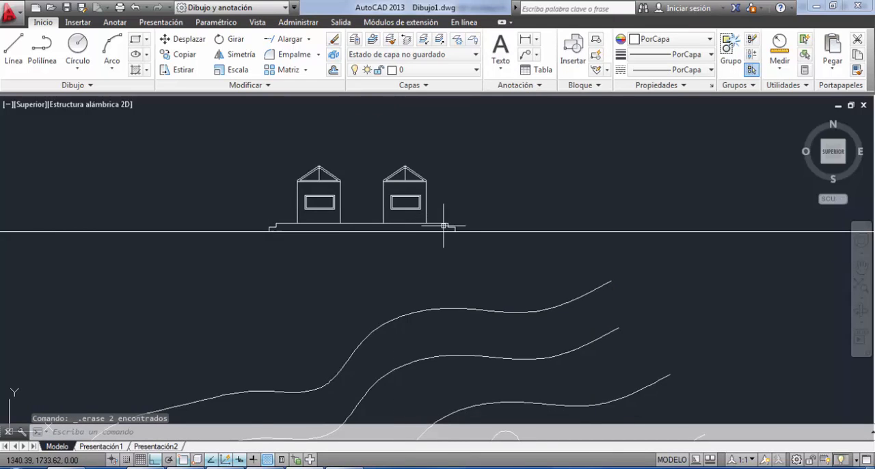
scroll(444, 225, "down", 2)
left_click(538, 207)
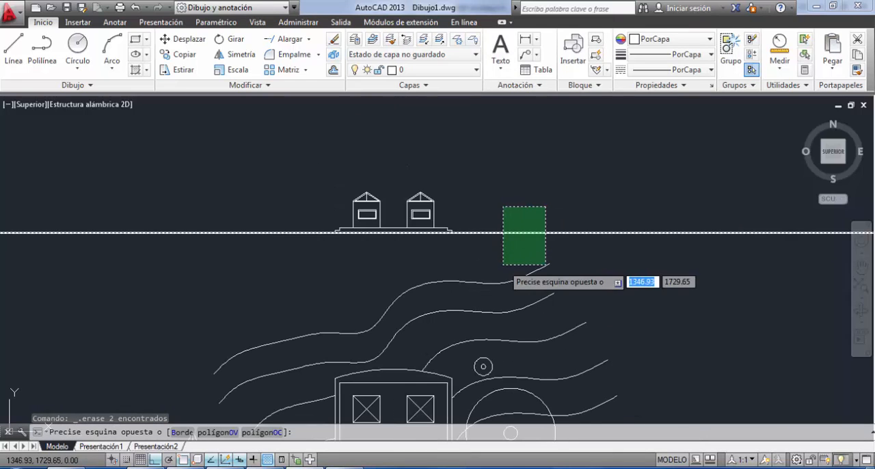
left_click(504, 251)
key("Delete")
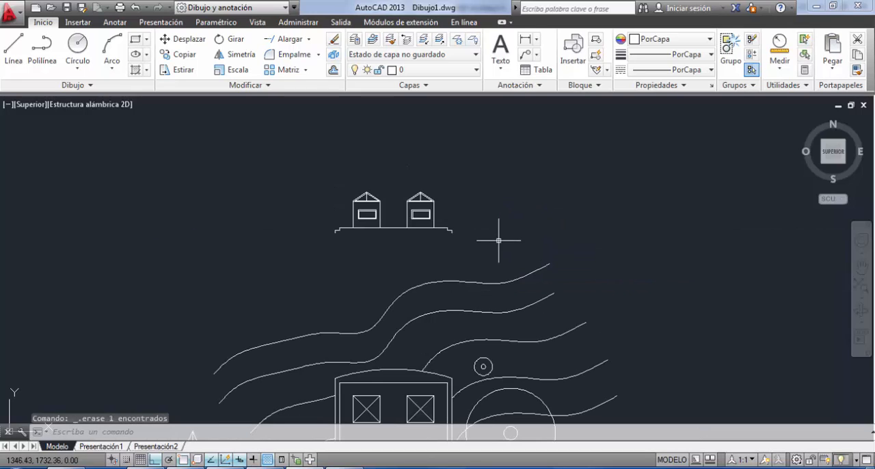
Draw a horizontal ground line about 6 units long outward from the foot of the base's left step.
left_click(12, 48)
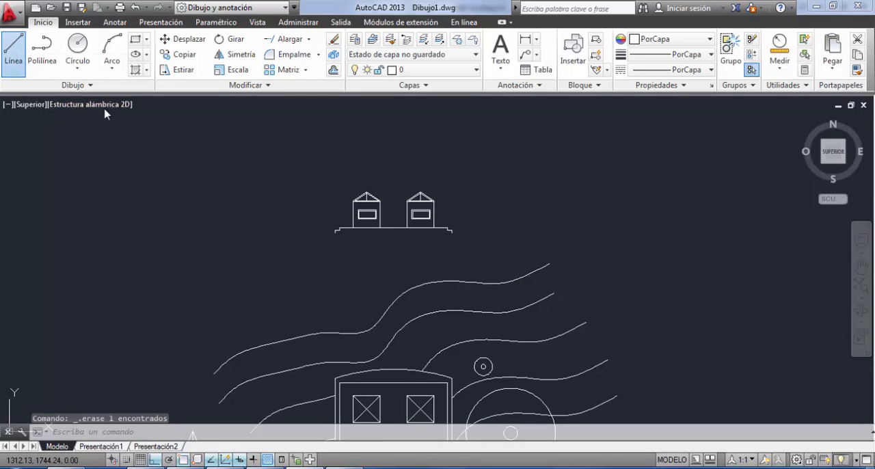
scroll(328, 260, "up", 5)
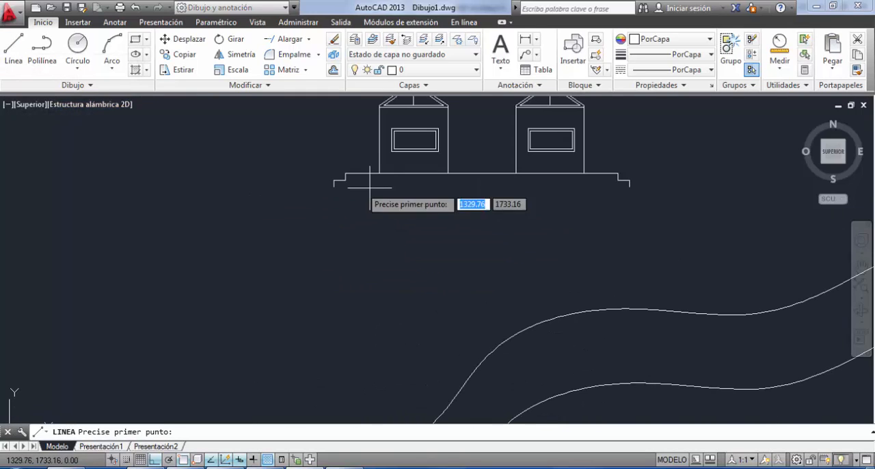
left_click(334, 186)
left_click(198, 186)
key("Return")
Stretch the ground line's right end horizontally past the base's right step, to a total length of about 24.7 units.
left_click(321, 191)
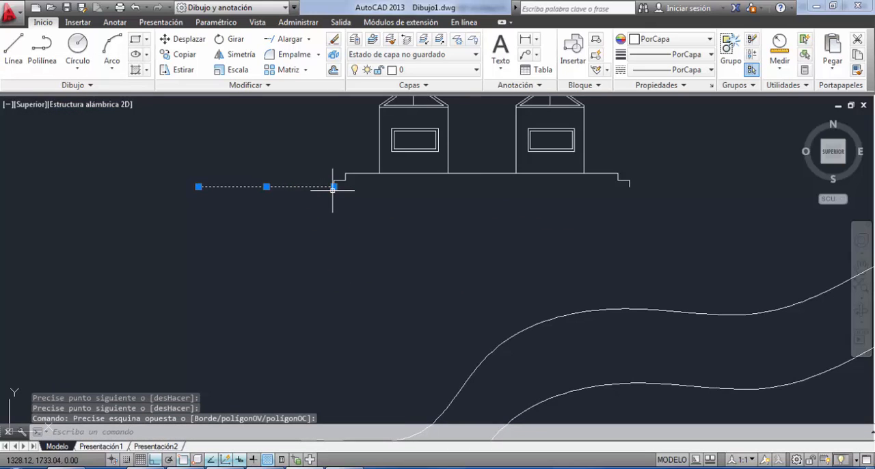
left_click(333, 185)
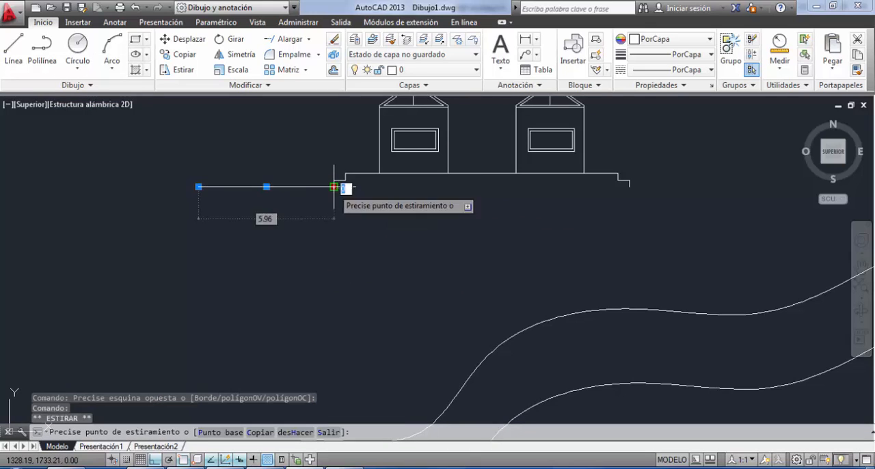
left_click(761, 188)
Stretch the ground line's free end horizontally beyond the base until it extends past the large circle in the plan.
key("Return")
scroll(615, 261, "down", 2)
middle_click_drag(628, 267, 440, 240)
scroll(428, 237, "down", 4)
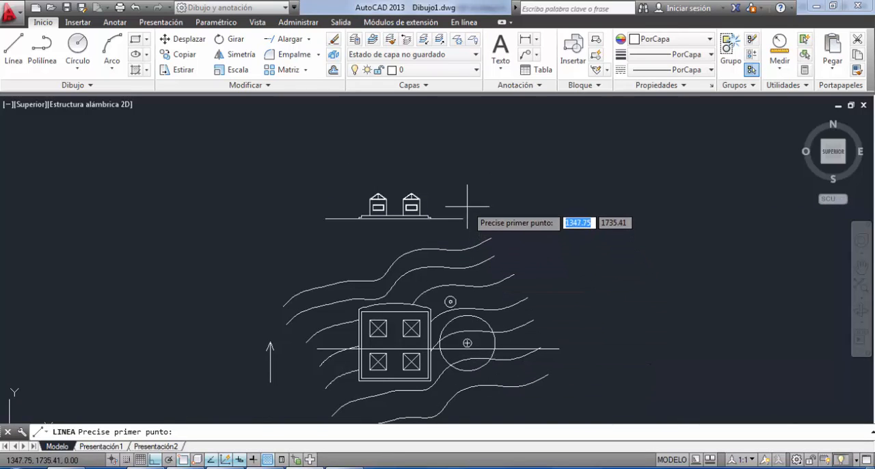
key("Escape")
left_click(459, 227)
left_click(443, 216)
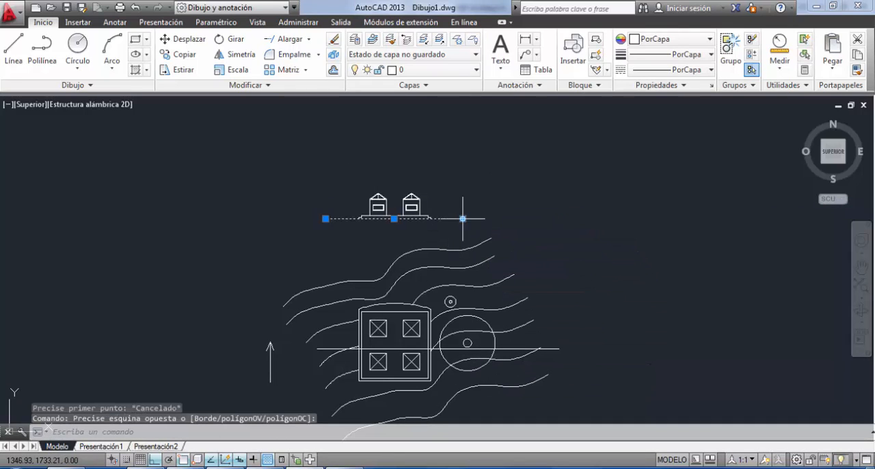
left_click(463, 219)
key("Escape")
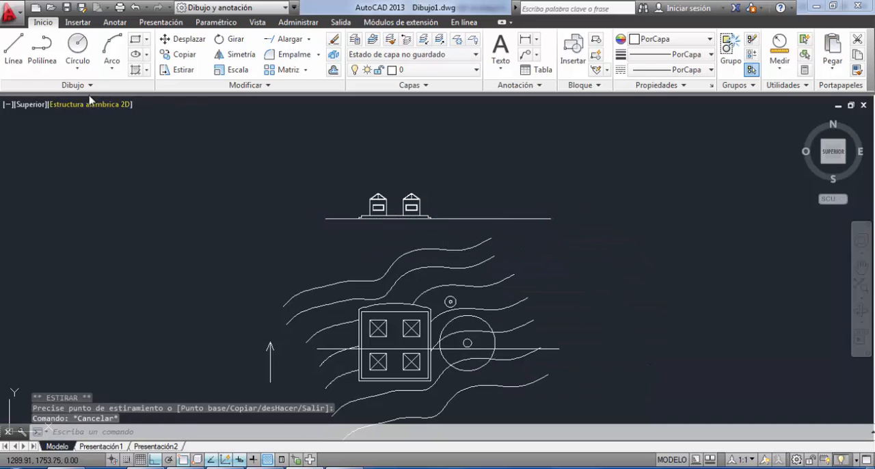
Draw a vertical projection line from the centre of the plan's small tree circle up to the section's ground line.
left_click(14, 49)
scroll(449, 302, "up", 4)
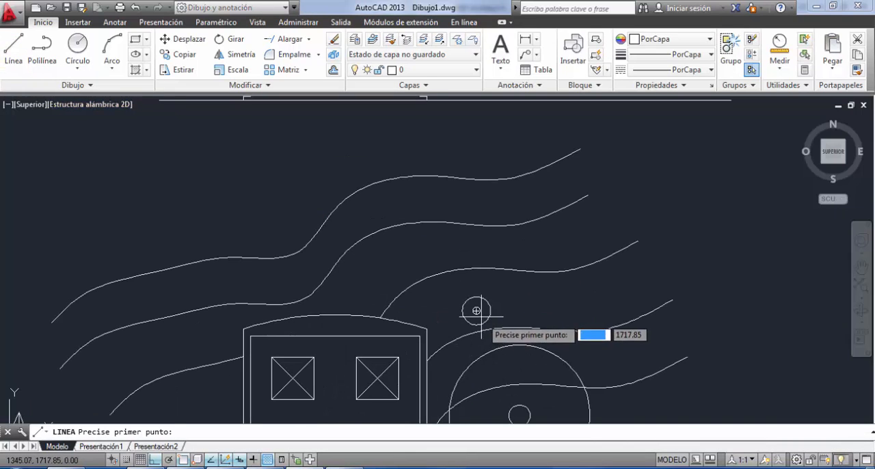
left_click(474, 311)
middle_click_drag(471, 253, 249, 135)
left_click(456, 338)
key("Return")
key("Return")
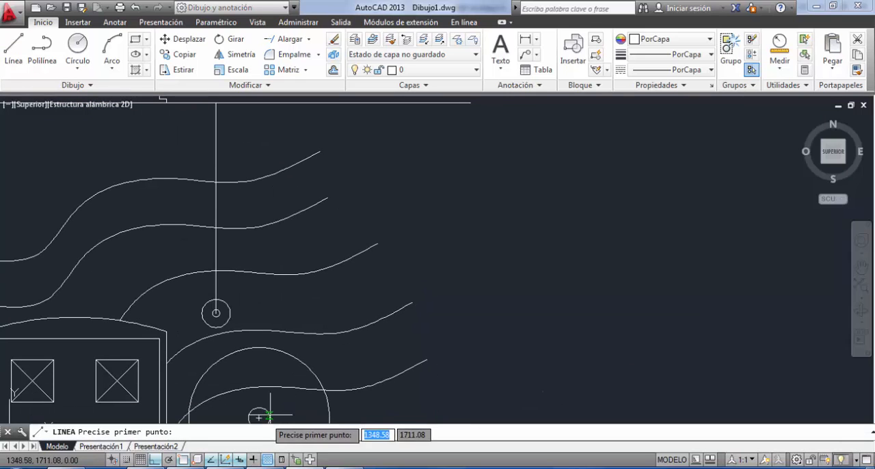
Draw a vertical projection line about 22.1 units long from the large tree circle's centre up to the ground line.
left_click(258, 416)
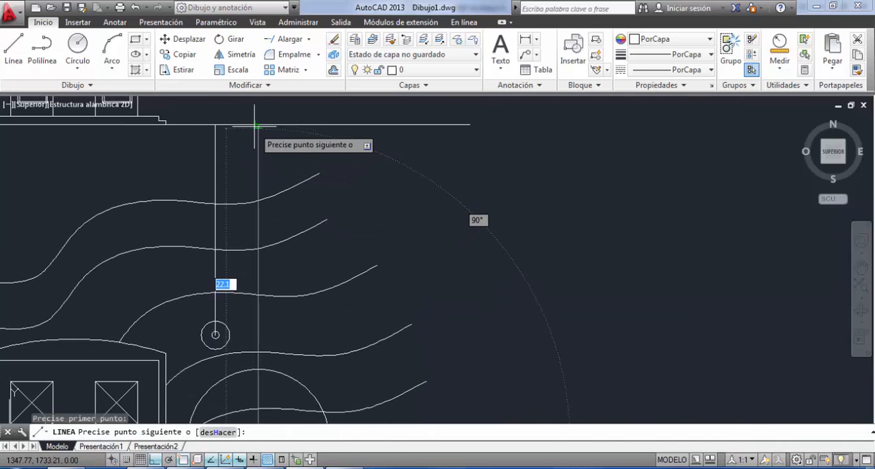
left_click(258, 144)
key("Escape")
scroll(306, 216, "down", 3)
middle_click_drag(306, 216, 452, 219)
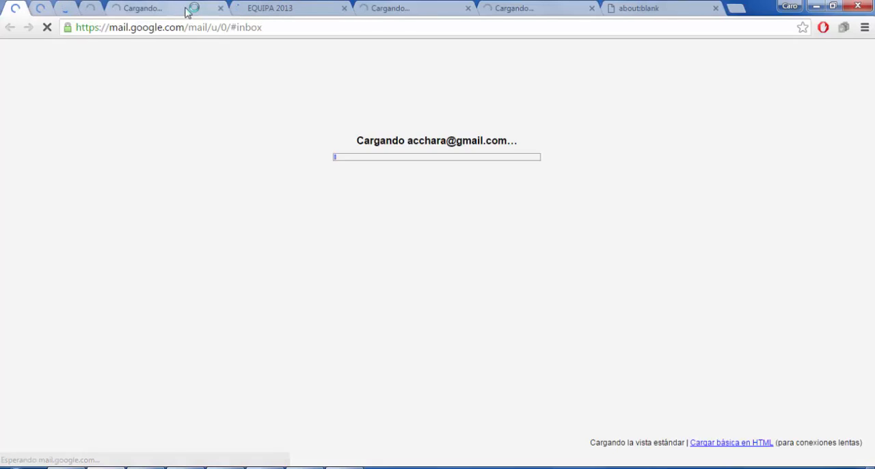
Switch to the web browser and search Google for "bloques de arboles dwg".
left_click(189, 8)
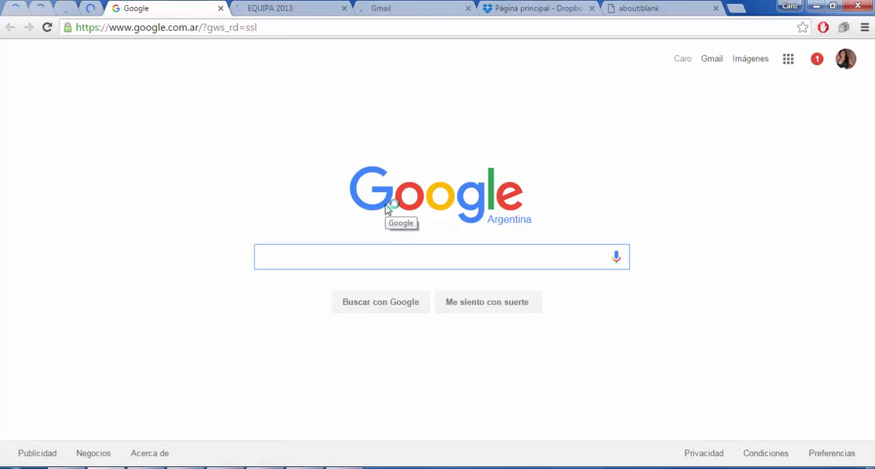
type("bloqy")
key("BackSpace")
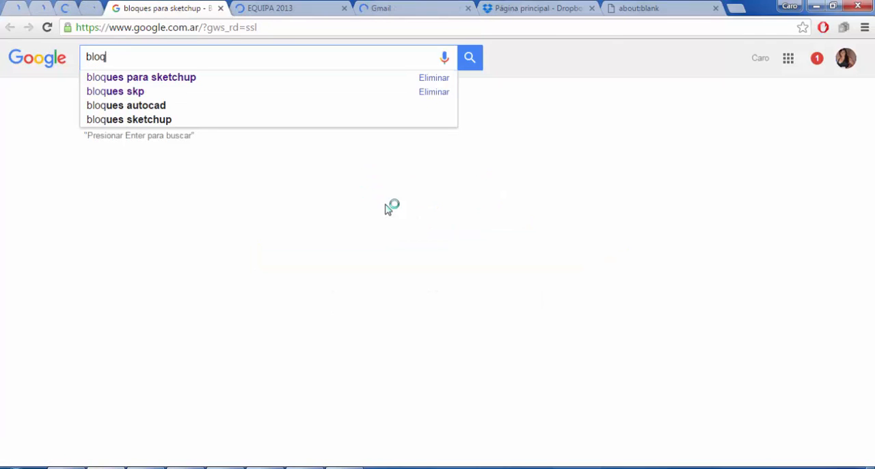
type("ues de arboles")
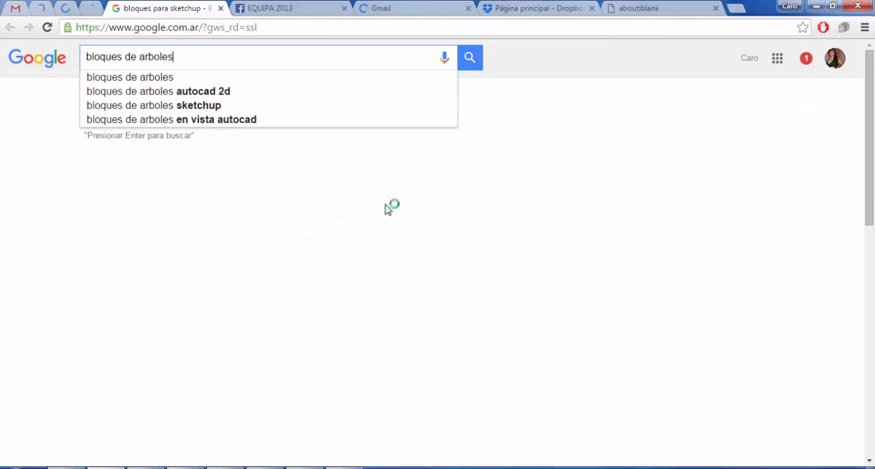
type(" d")
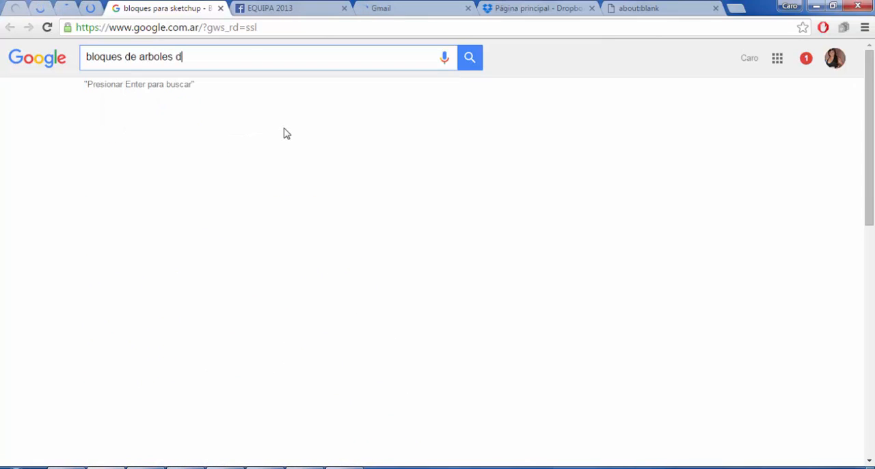
type("wg")
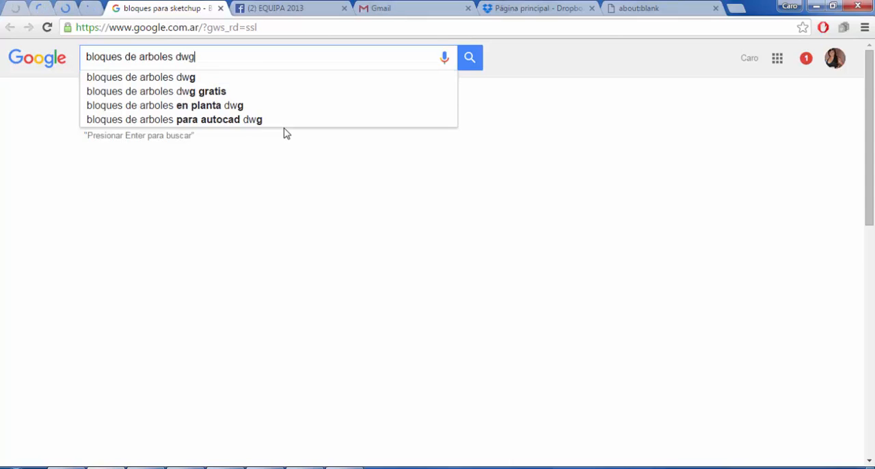
key("Return")
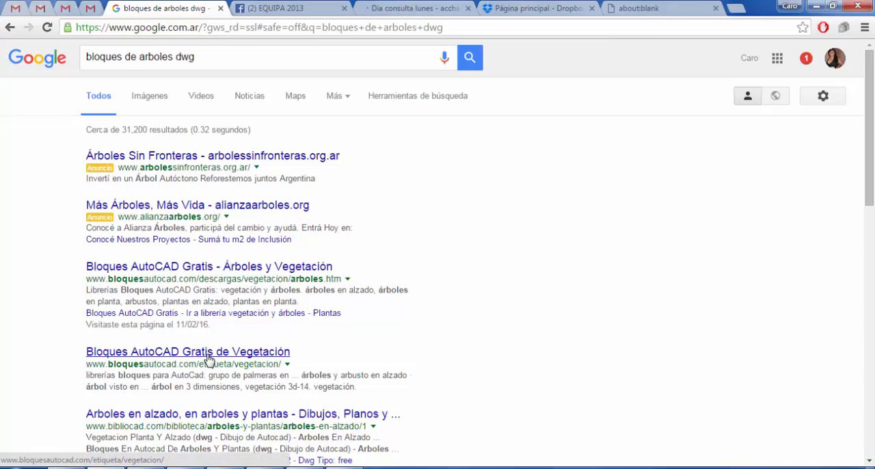
Open the "Bloques AutoCAD Gratis - Árboles y Vegetación" result and view the arbol04 outline tree in elevation.
left_click(231, 270)
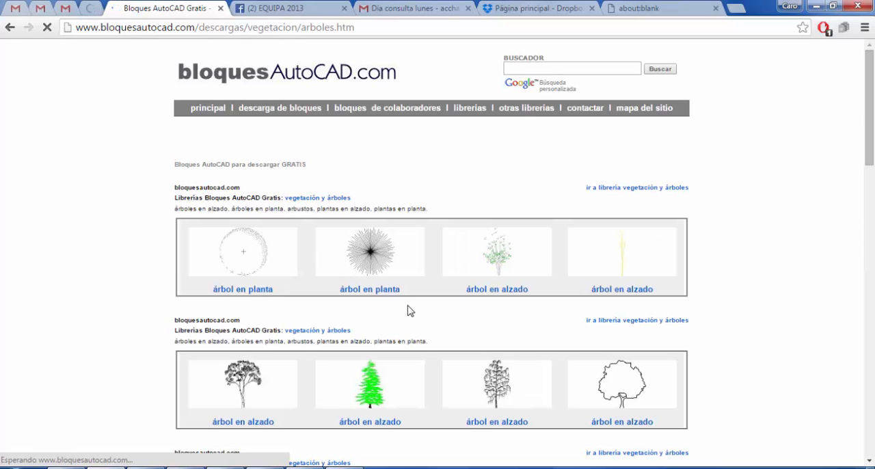
scroll(406, 313, "down", 2)
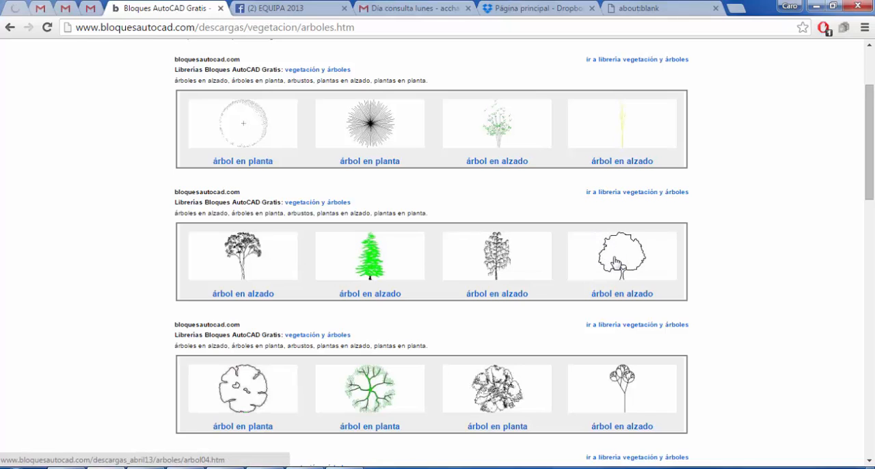
left_click(615, 261)
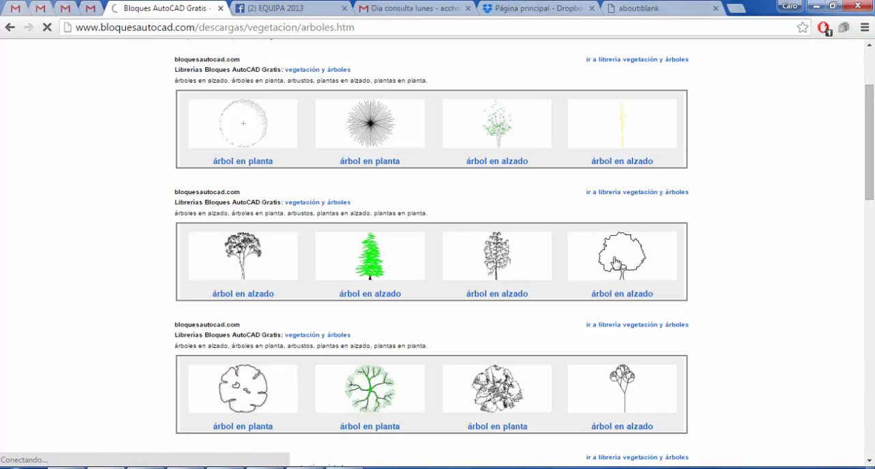
scroll(521, 270, "down", 2)
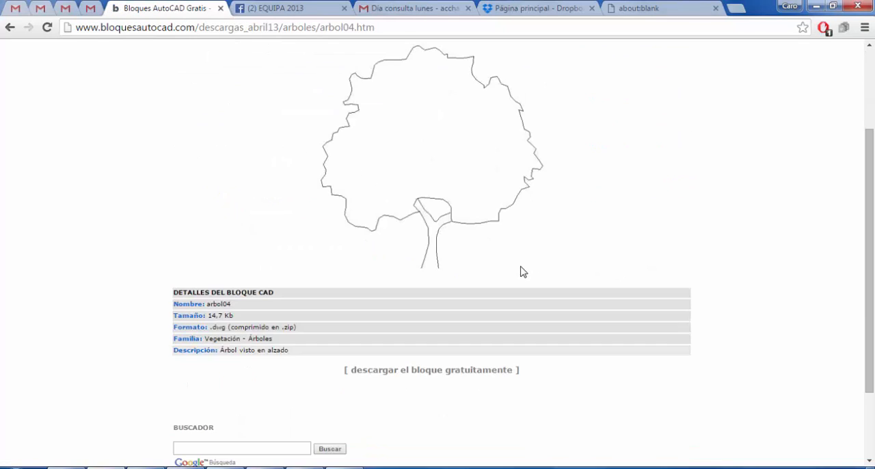
scroll(536, 231, "up", 1)
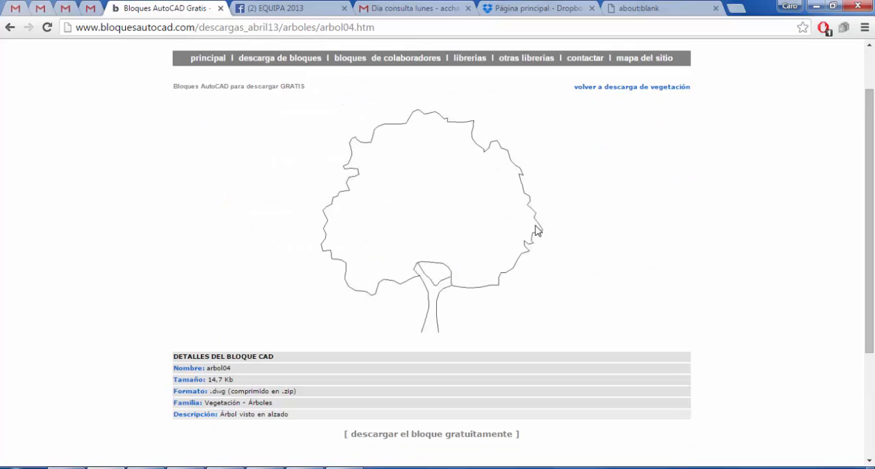
Browse the site's vegetation library of trees, shrubs and plants in elevation and plan.
left_click(613, 89)
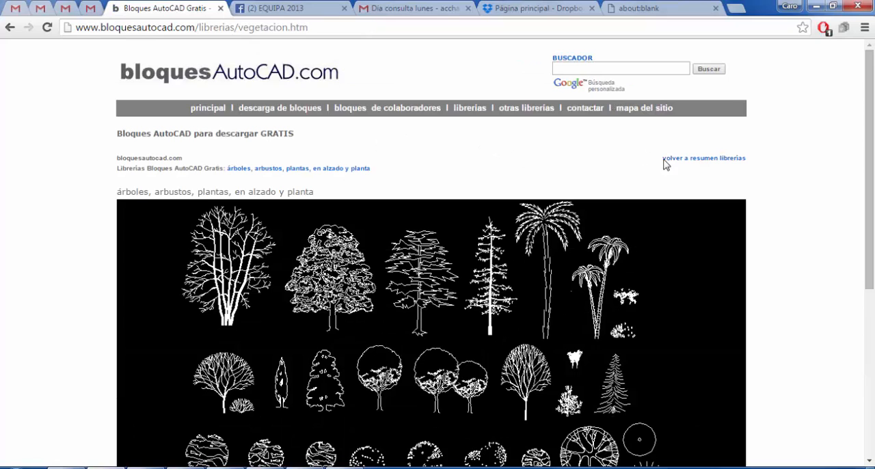
scroll(537, 226, "down", 4)
scroll(499, 304, "up", 1)
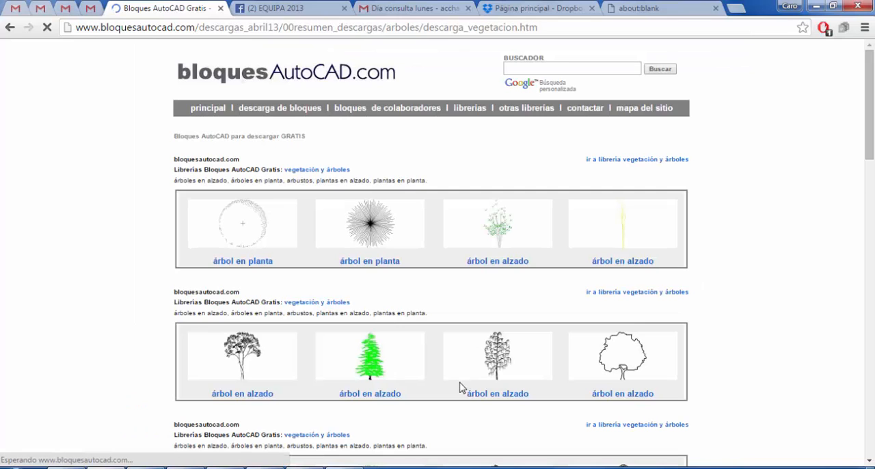
Reopen the arbol04 outline tree from the vegetation downloads and download its free block.
left_click(631, 358)
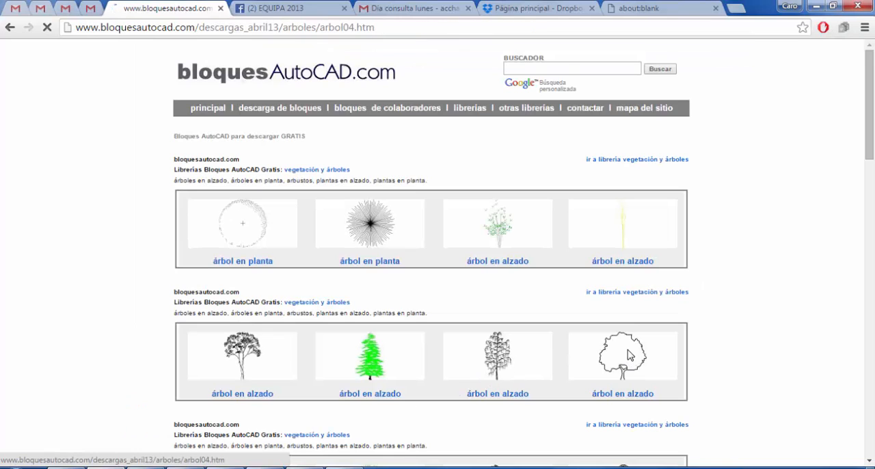
scroll(617, 283, "down", 2)
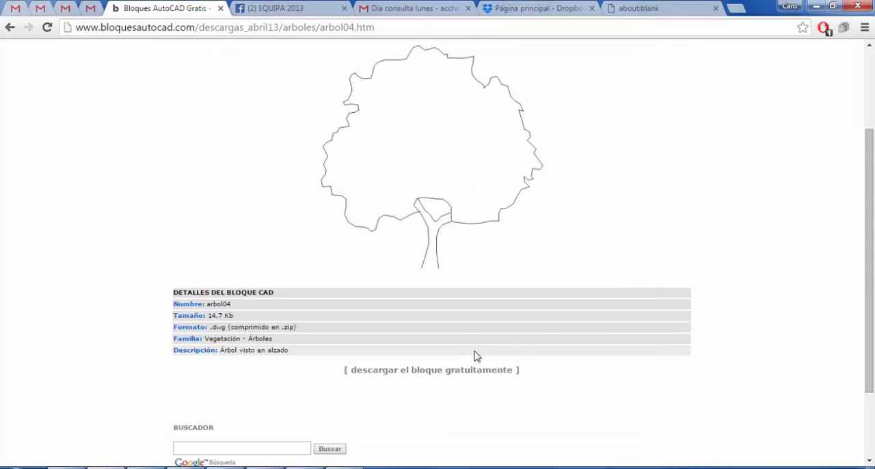
left_click(465, 371)
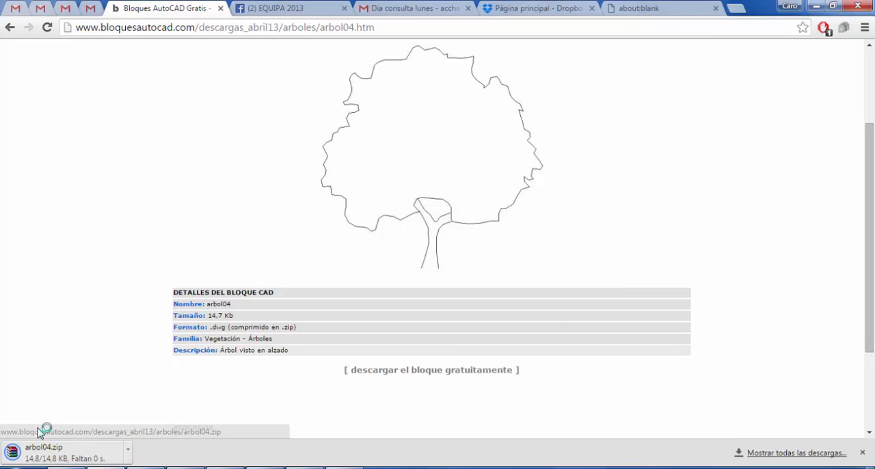
Open the downloaded arbol04.zip archive, dismiss the licence reminder, and open arbol04.dwg in AutoCAD.
left_click(99, 452)
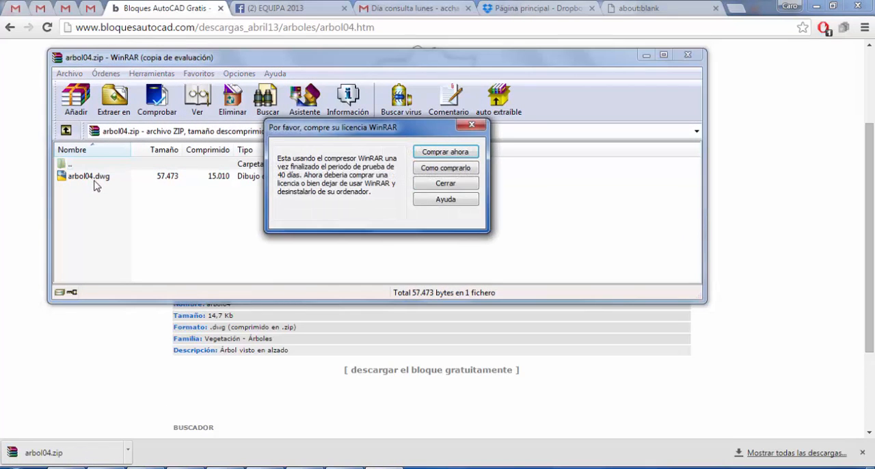
left_click(435, 184)
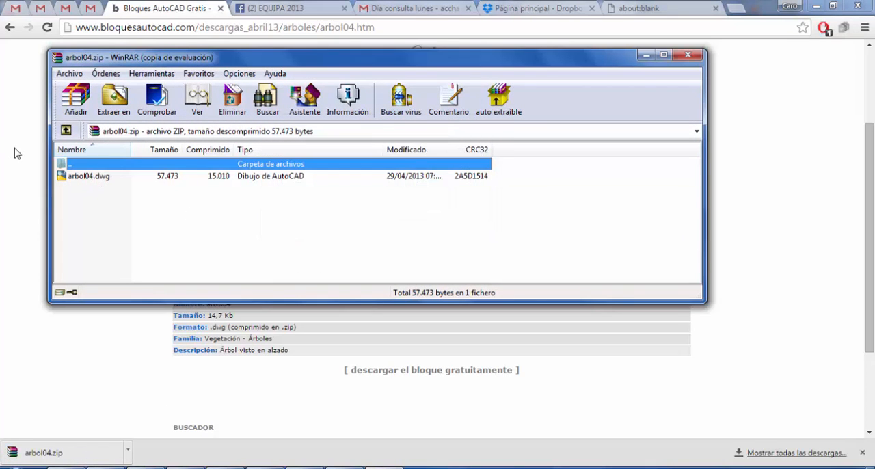
double_click(88, 176)
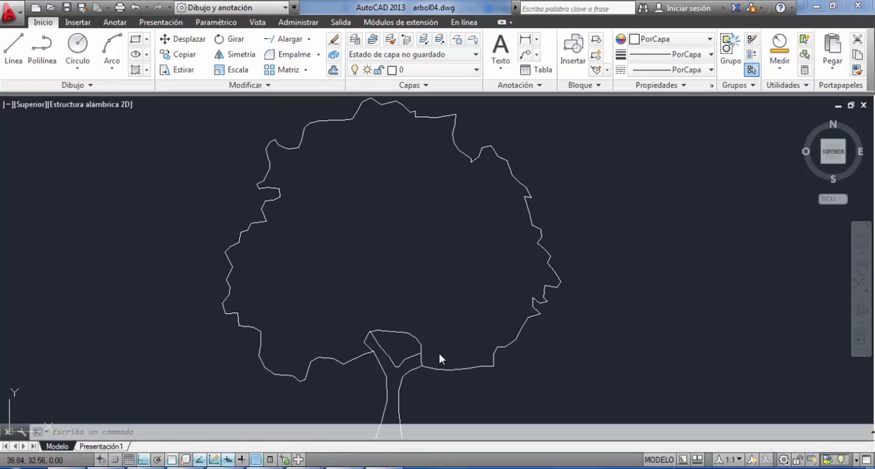
mouse_move(455, 296)
middle_mouse_down()
mouse_move(484, 250)
mouse_move(474, 306)
middle_mouse_up()
scroll(484, 250, "down", 4)
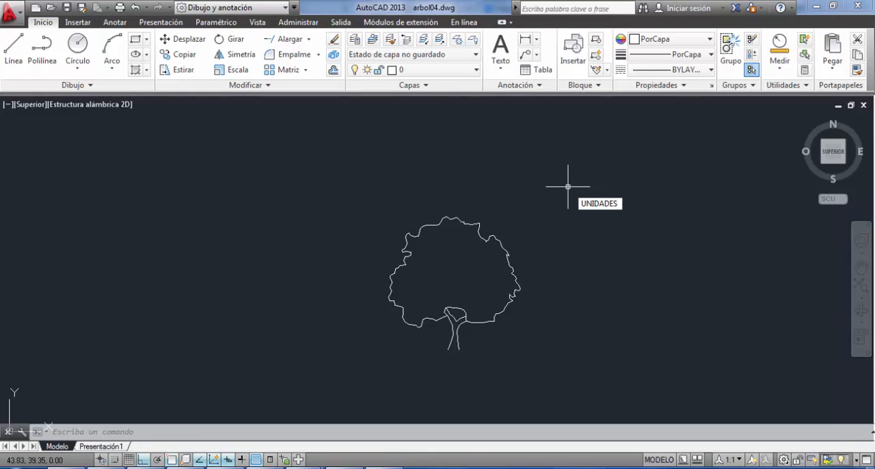
Set the tree drawing's insertion scale units to Metros and save the file.
key("Return")
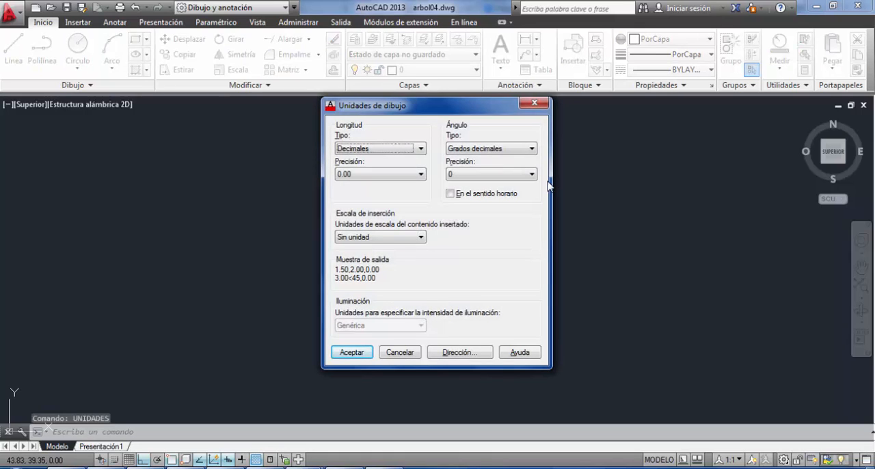
left_click(405, 237)
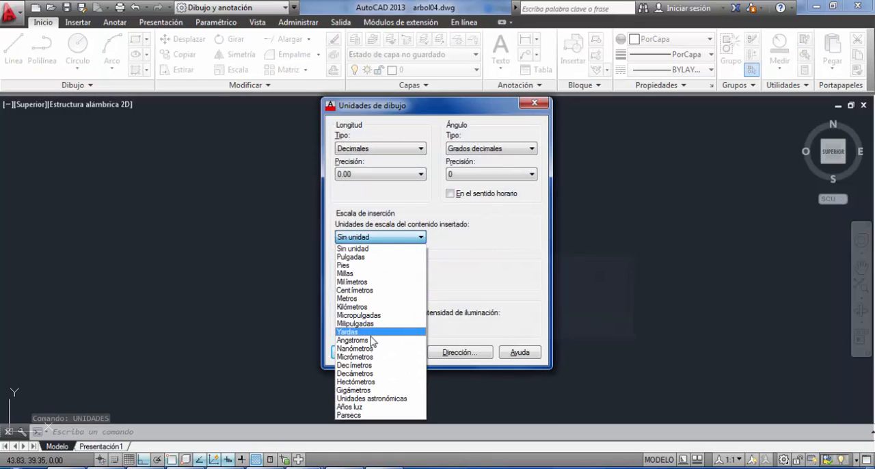
left_click(353, 298)
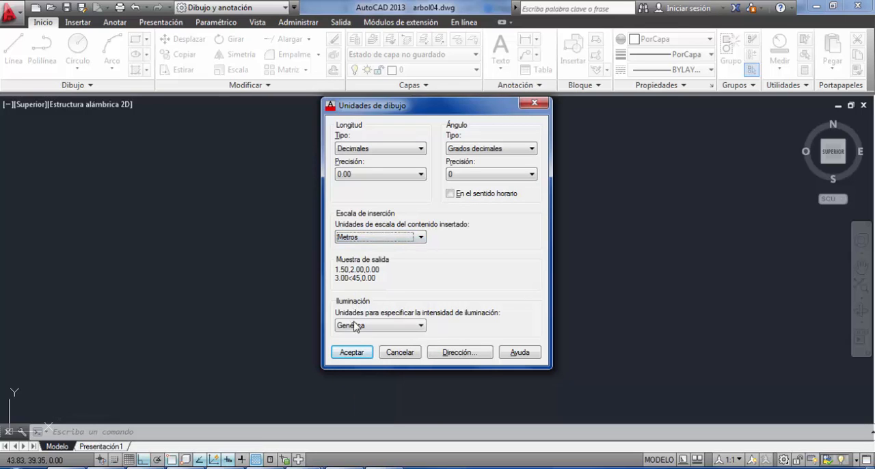
left_click(352, 352)
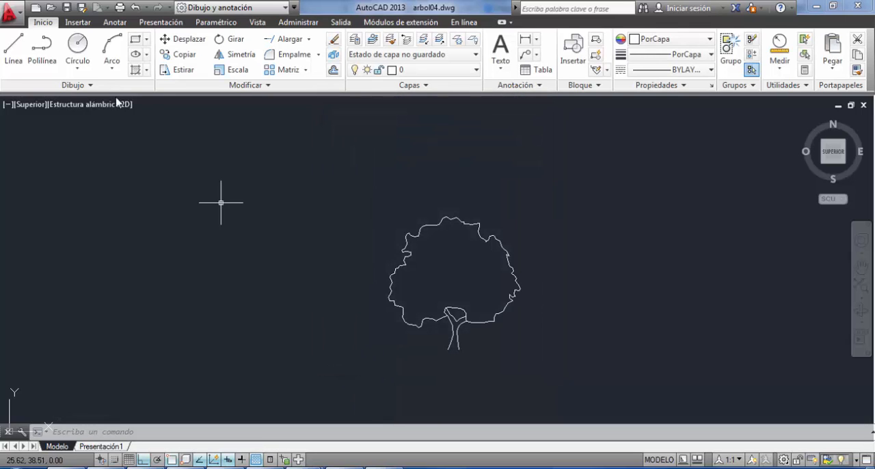
left_click(68, 9)
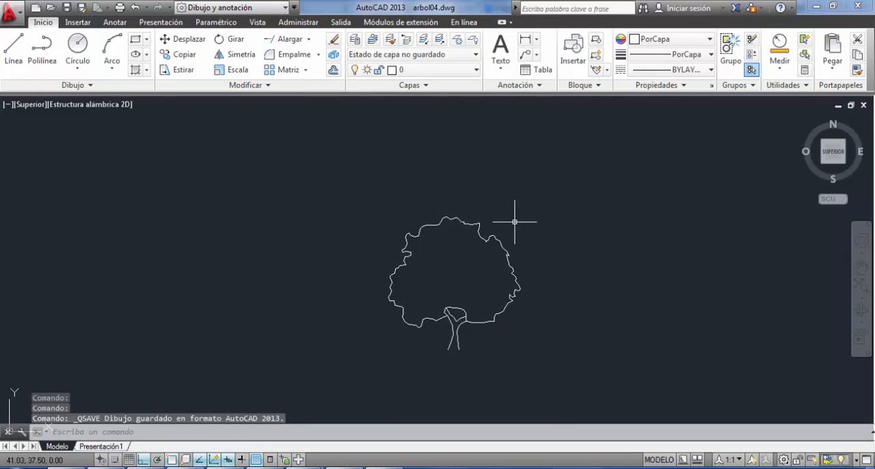
Copy the tree from arbol04.dwg and paste it into Dibujo1.dwg where the large tree's projection line meets the section's ground line.
left_click(579, 243)
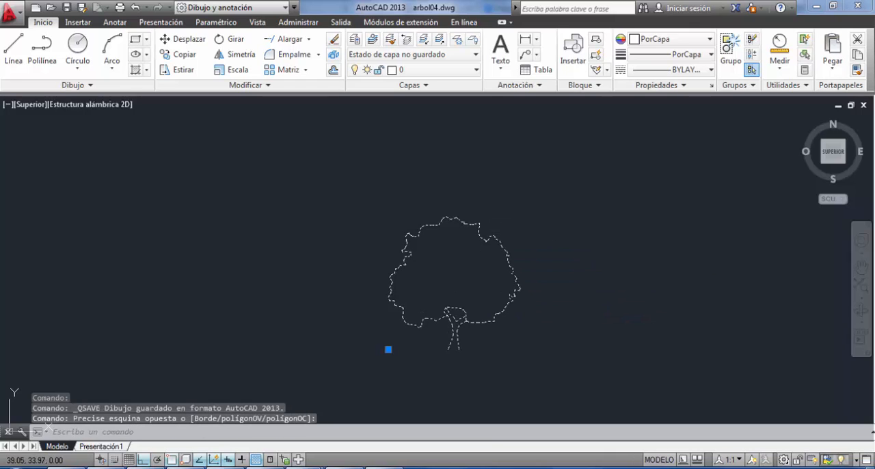
key("ctrl+c")
mouse_move(225, 466)
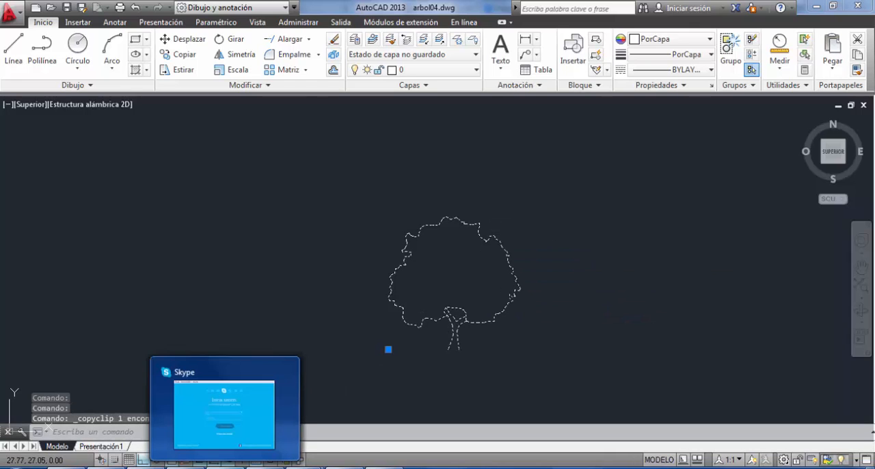
mouse_move(302, 467)
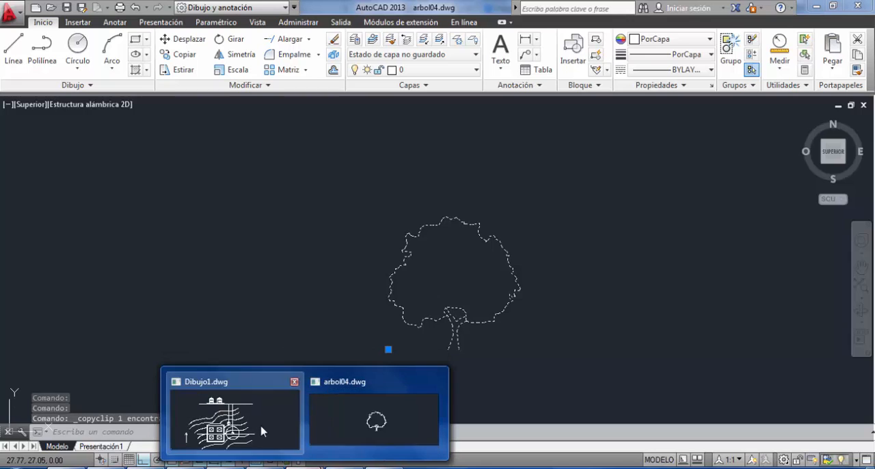
left_click(262, 431)
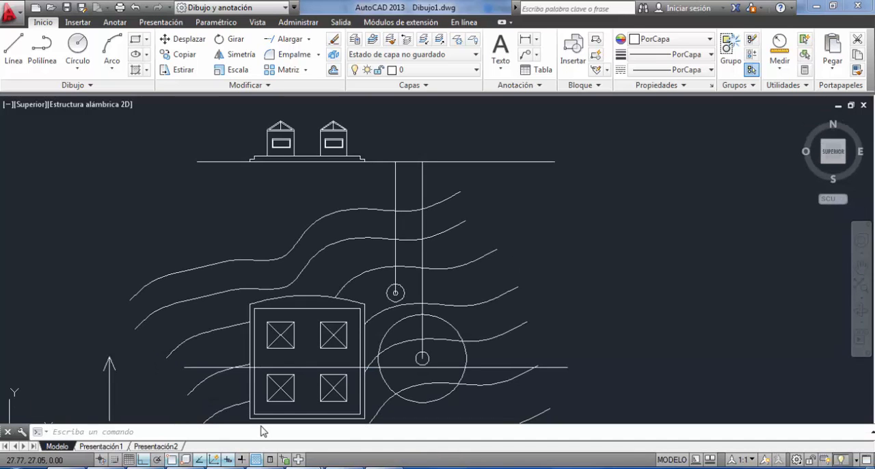
key("ctrl+v")
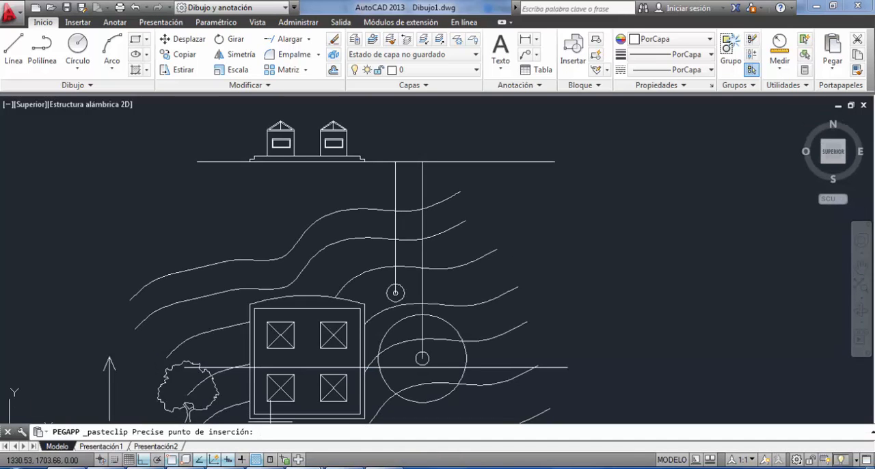
left_click(422, 161)
Move the pasted tree by the right edge of its trunk base onto the large tree's projection line at ground level.
scroll(450, 156, "up", 4)
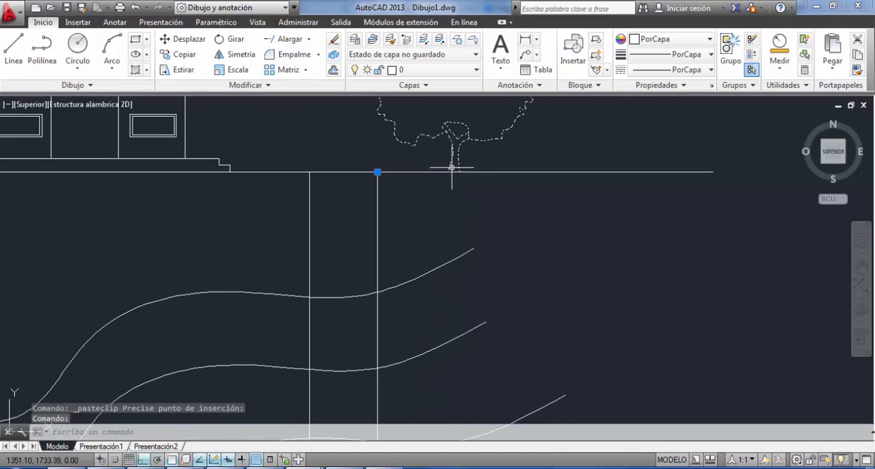
key("Return")
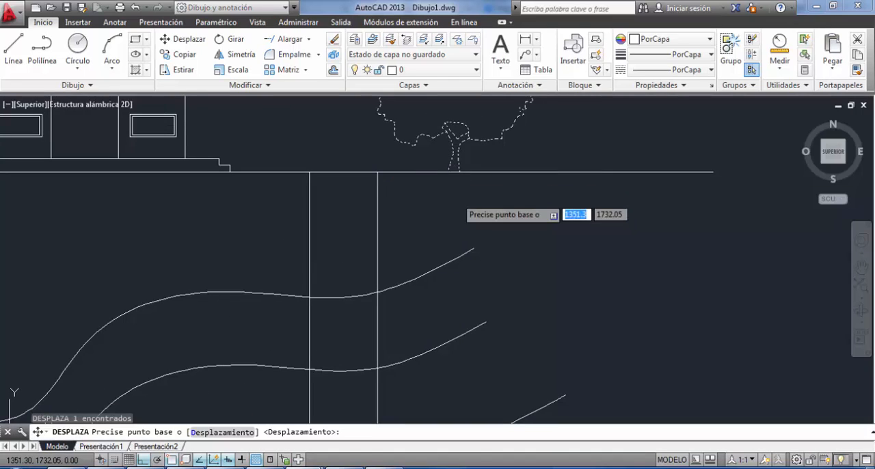
left_click(457, 171)
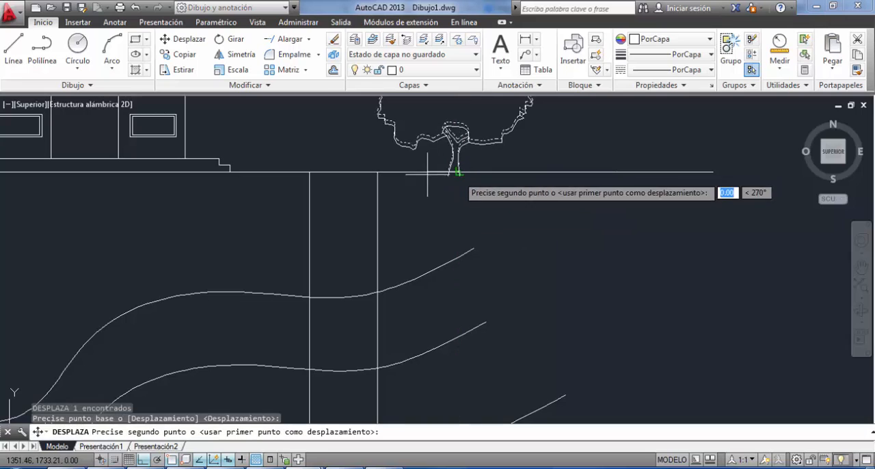
left_click(377, 171)
scroll(379, 172, "down", 4)
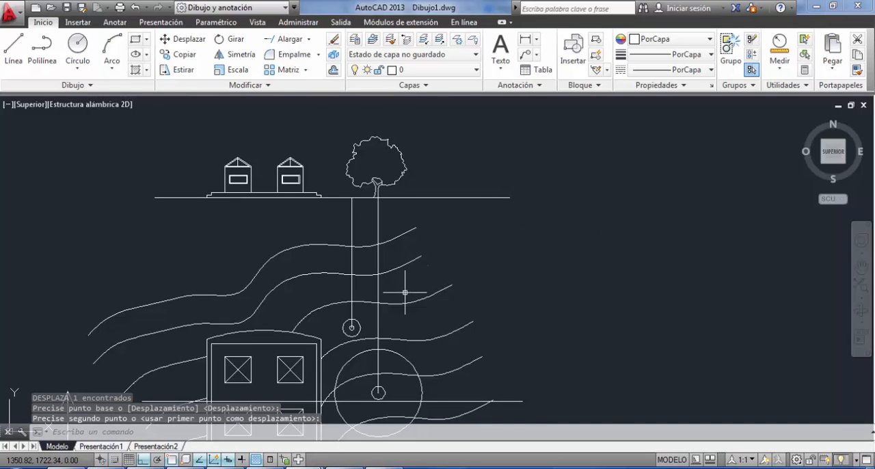
key("Escape")
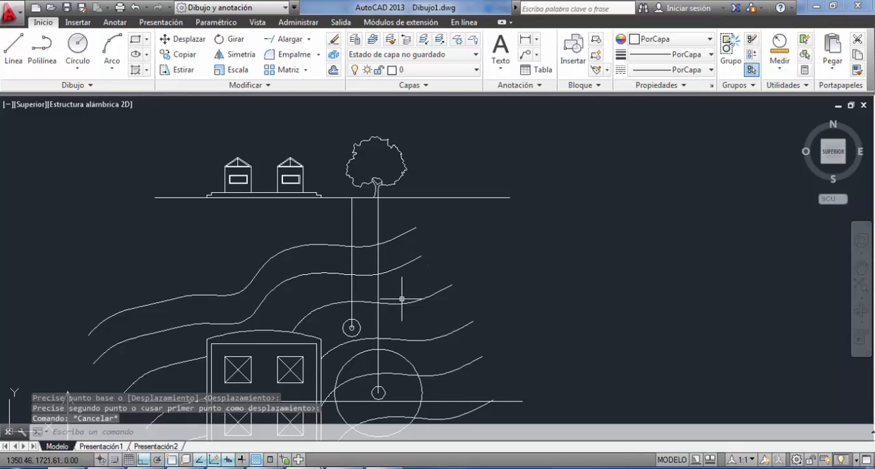
Move the tree by the middle of its trunk base to centre it on the large tree's projection line.
scroll(376, 165, "up", 4)
left_click(373, 164)
left_click(295, 210)
type("d")
key("Return")
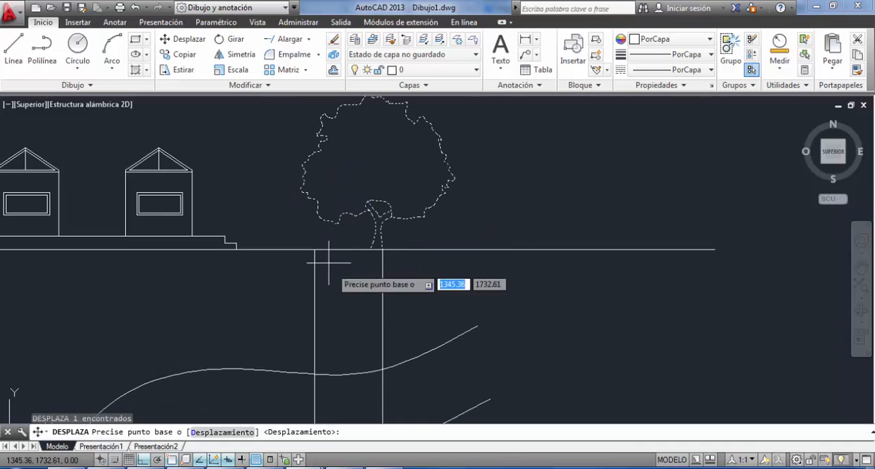
scroll(376, 262, "up", 4)
left_click(377, 231)
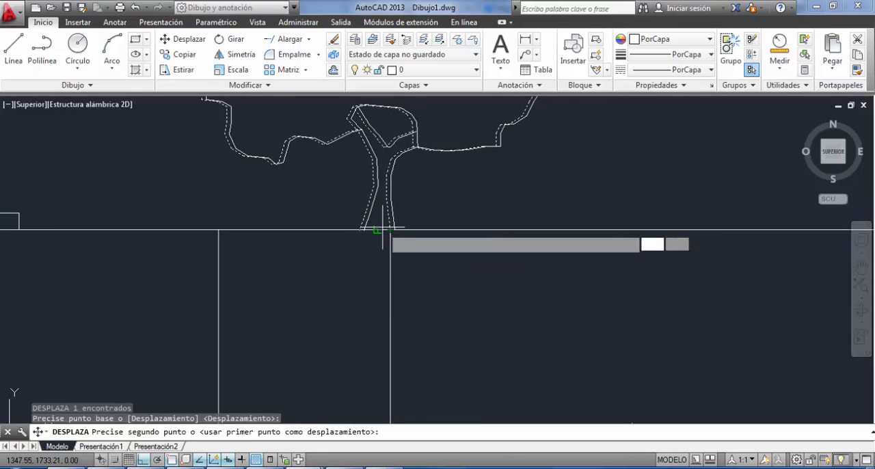
scroll(397, 274, "down", 6)
key("Escape")
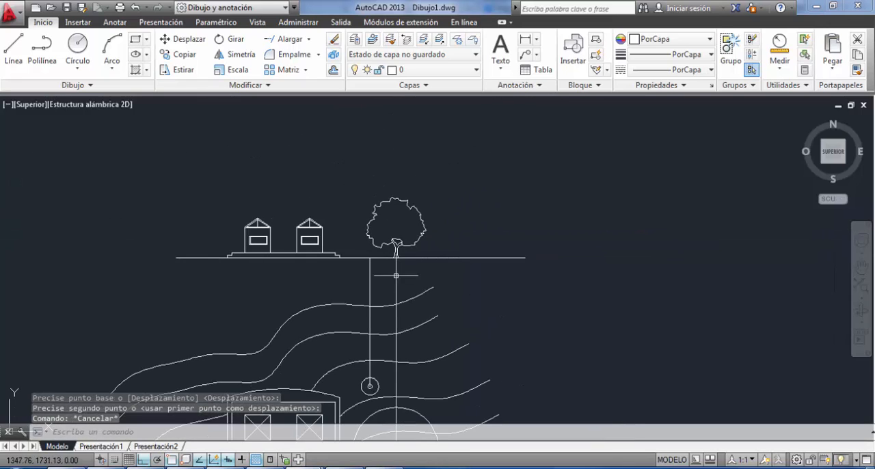
key("Escape")
Switch to the browser, return to the vegetation downloads, open the arbol01 elevation tree and download its free block.
key("alt+Tab")
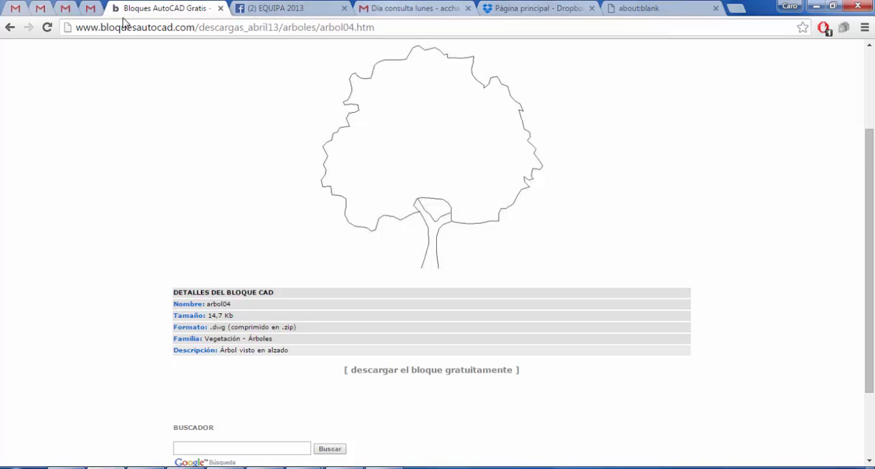
left_click(10, 28)
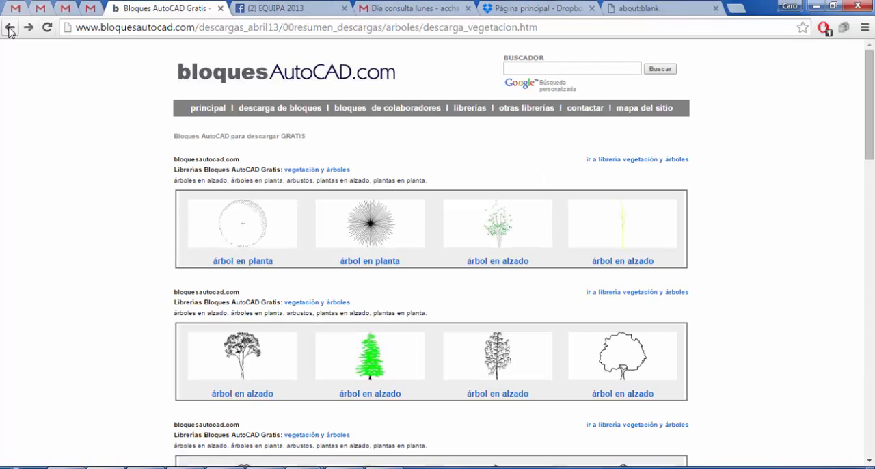
scroll(287, 335, "down", 3)
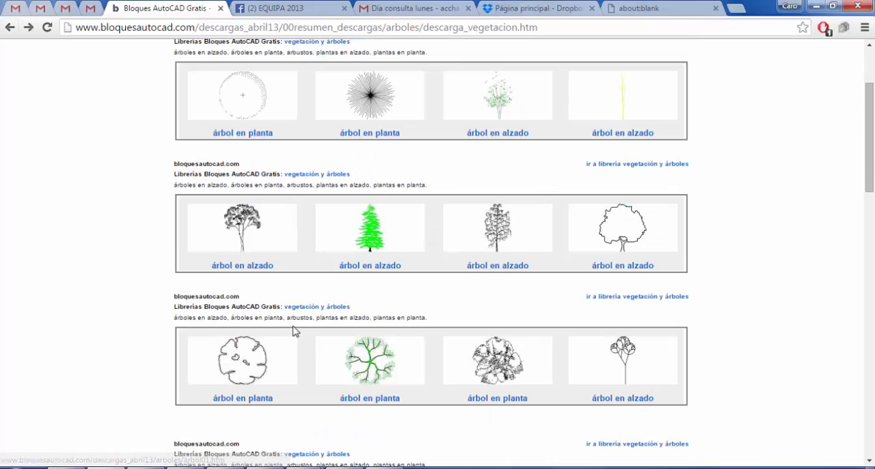
left_click(254, 228)
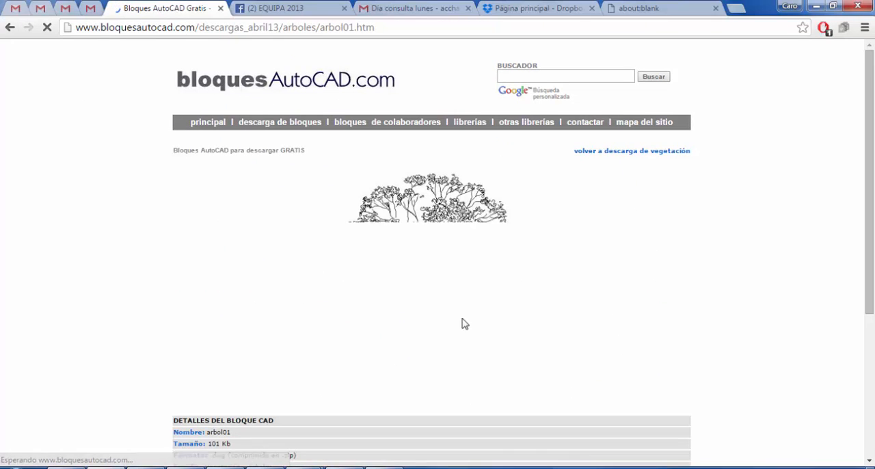
scroll(494, 269, "down", 4)
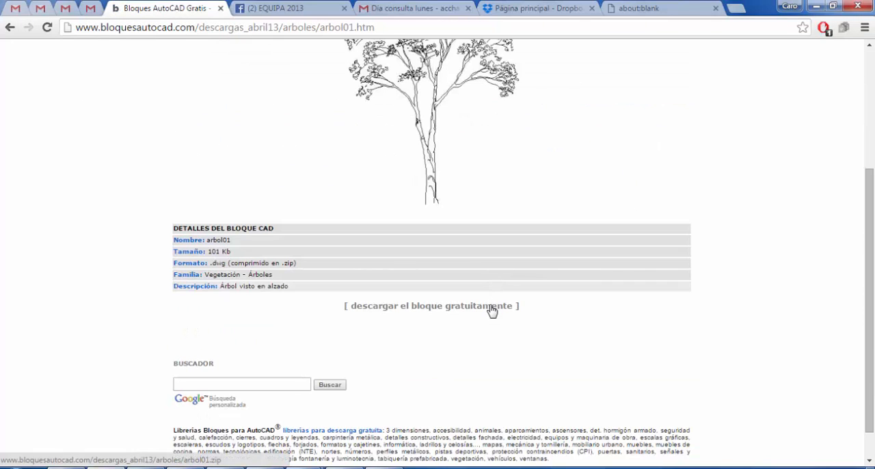
left_click(488, 308)
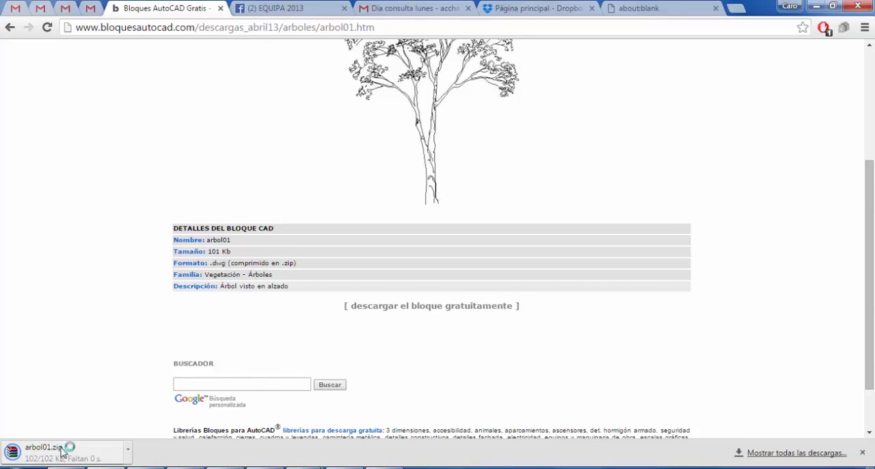
Open the downloaded arbol01.zip archive, dismiss the licence reminder, open arbol01.dwg in AutoCAD and close the archive window.
left_click(66, 451)
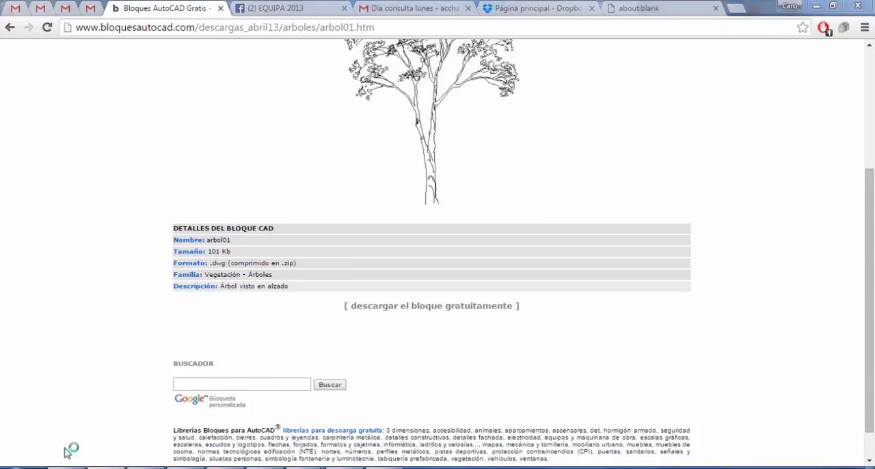
left_click(167, 244)
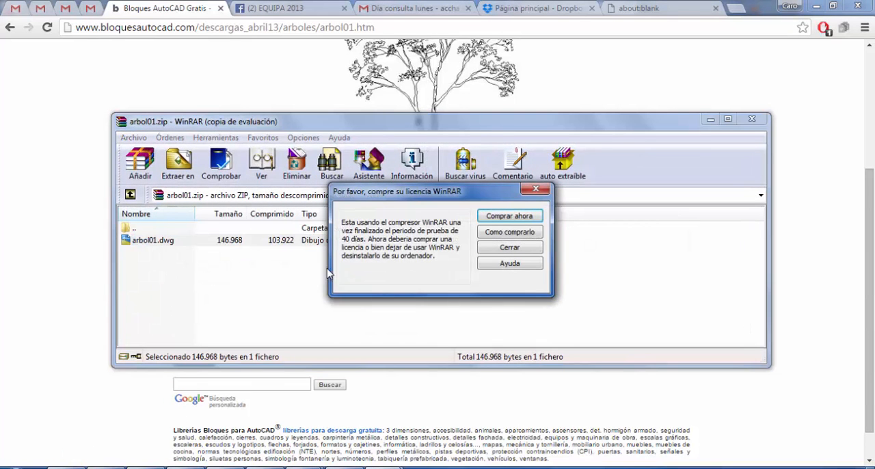
left_click(536, 250)
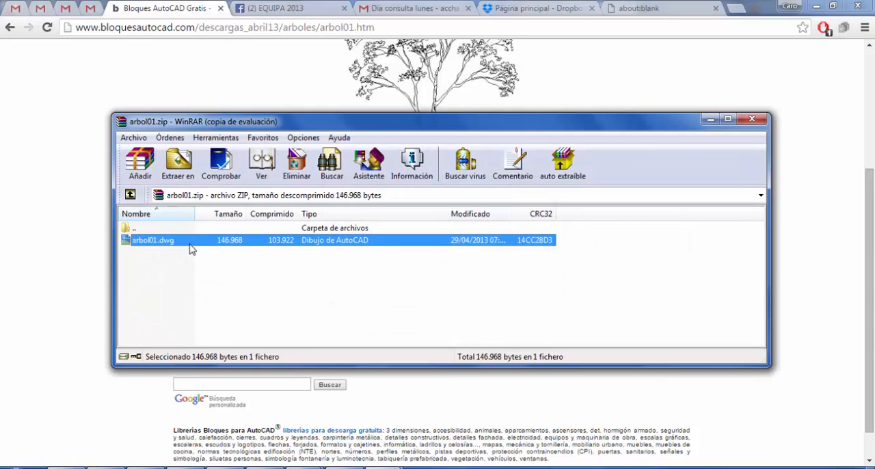
double_click(191, 244)
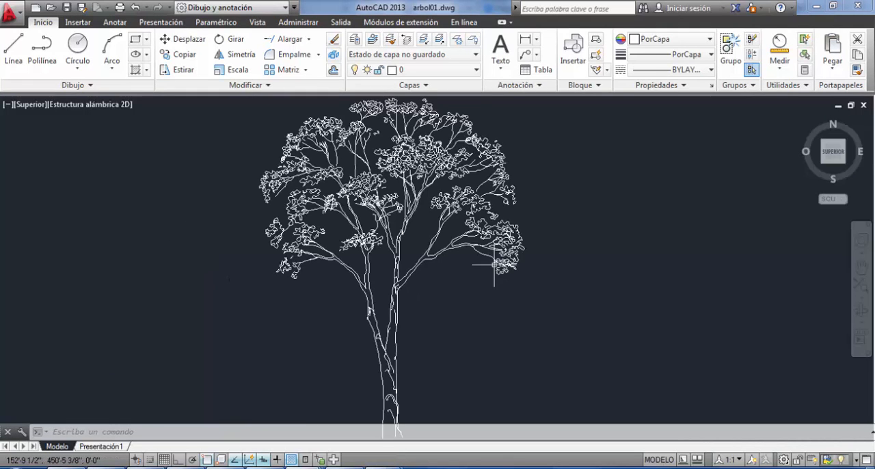
key("Return")
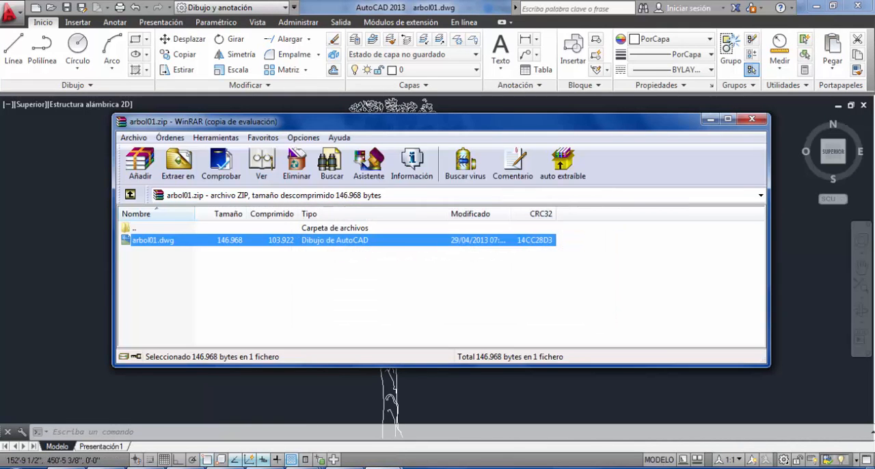
left_click(755, 123)
Set the arbol01 drawing's insertion scale units to Metros, accept the units change and save the file.
type("unidades")
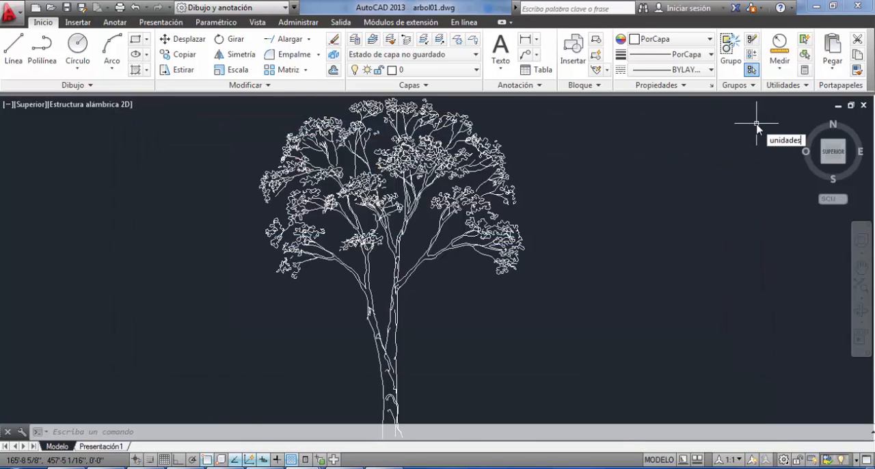
key("Return")
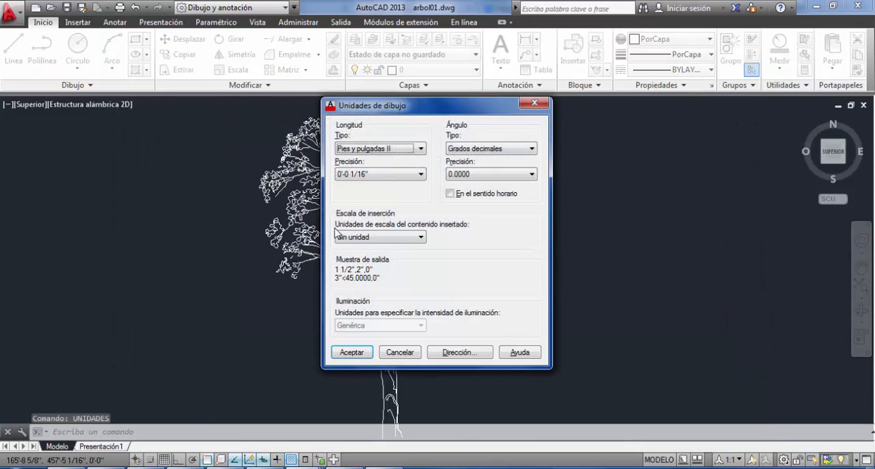
left_click(337, 236)
left_click(355, 305)
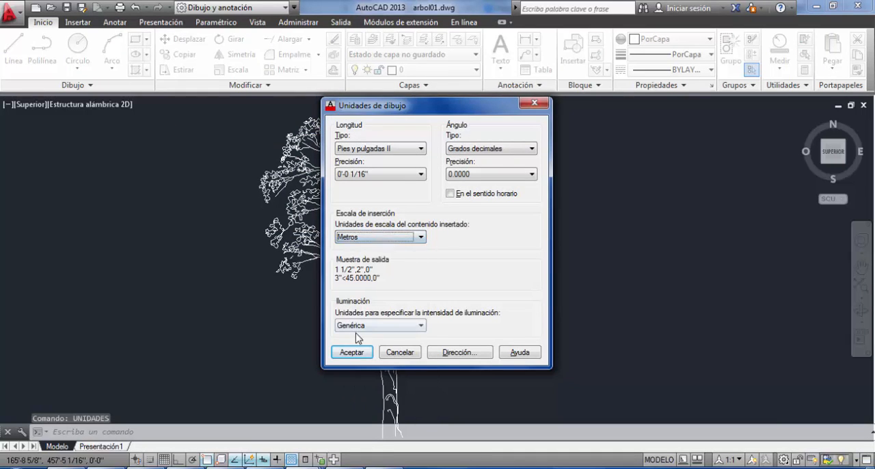
left_click(352, 352)
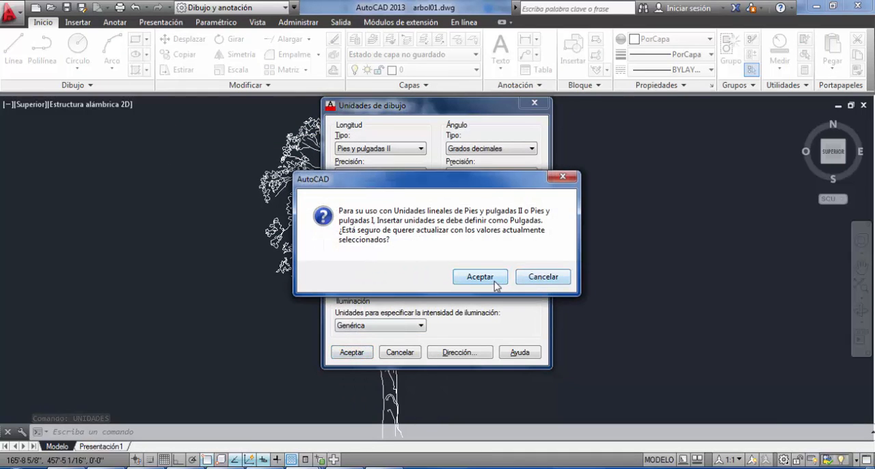
left_click(494, 281)
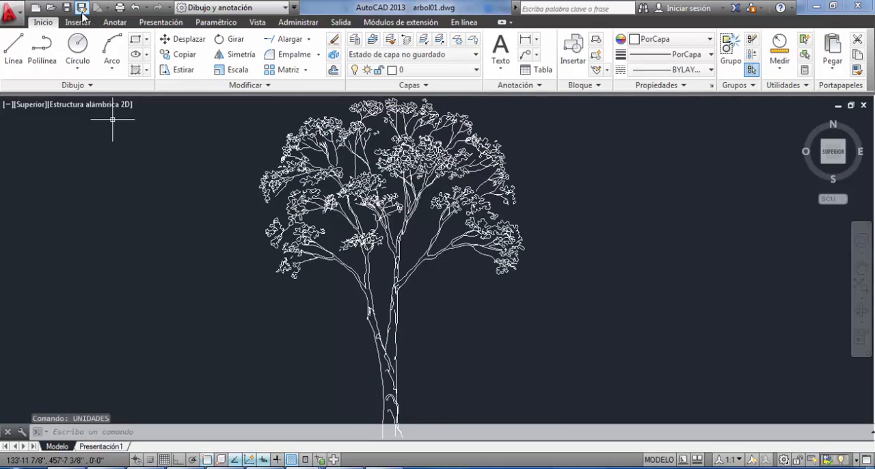
left_click(67, 11)
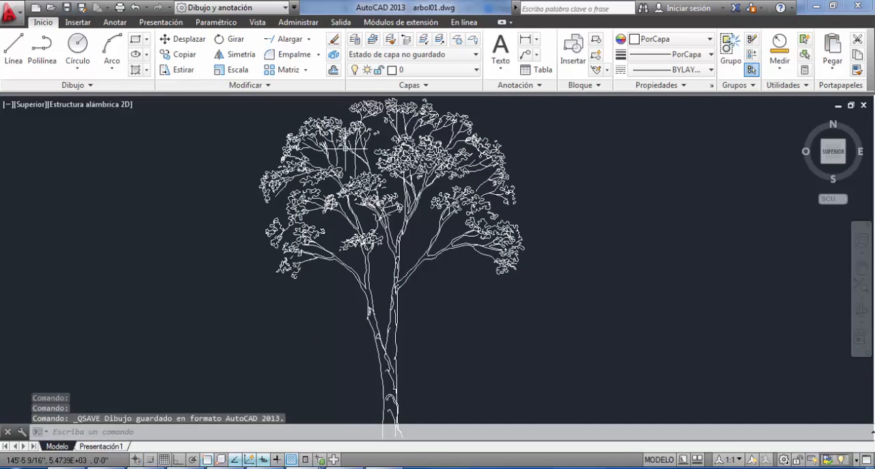
Try pasting the arbol01 tree into Dibujo1.dwg beside the plan, and delete the pasted copy.
key("ctrl+c")
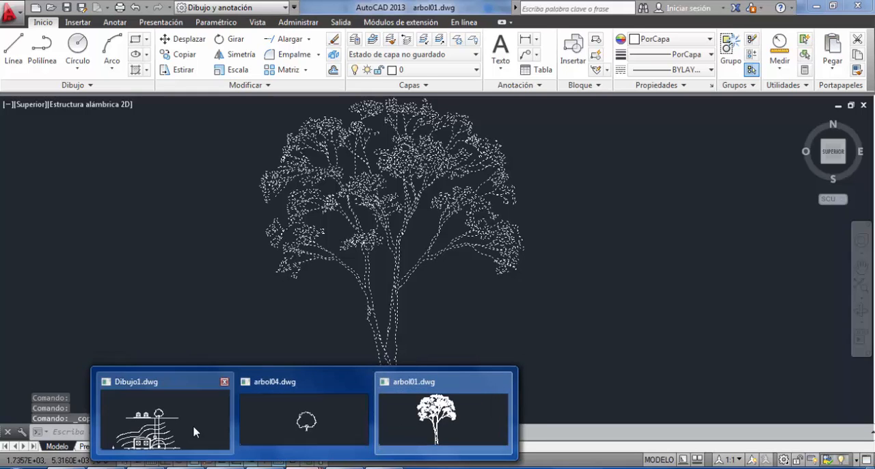
left_click(194, 431)
key("ctrl+v")
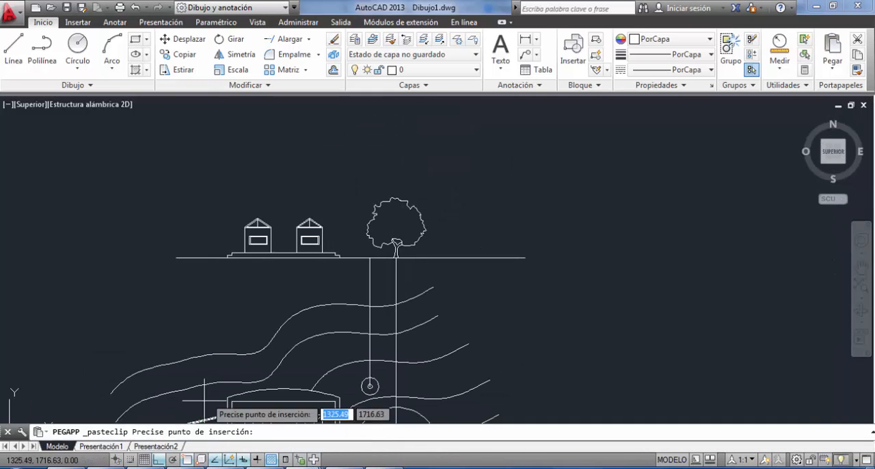
scroll(59, 323, "down", 8)
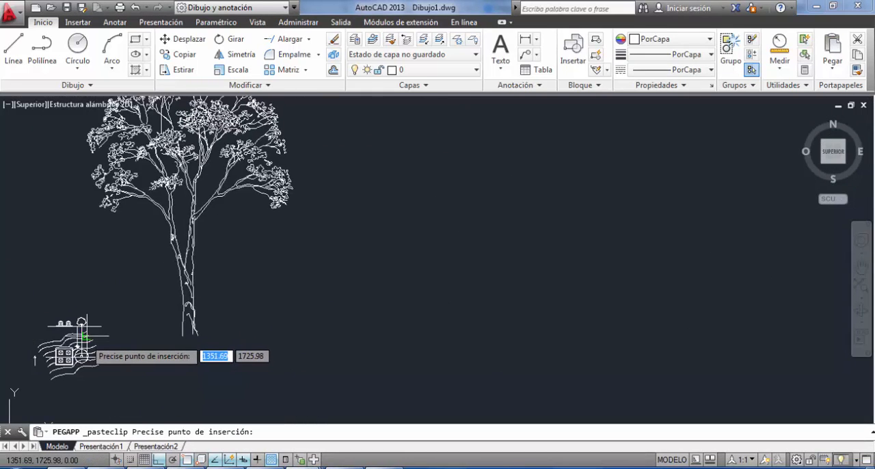
left_click(211, 352)
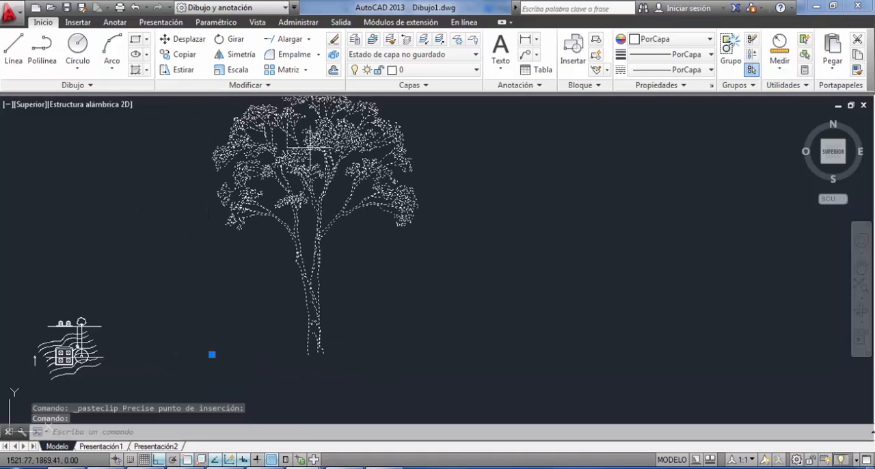
key("Delete")
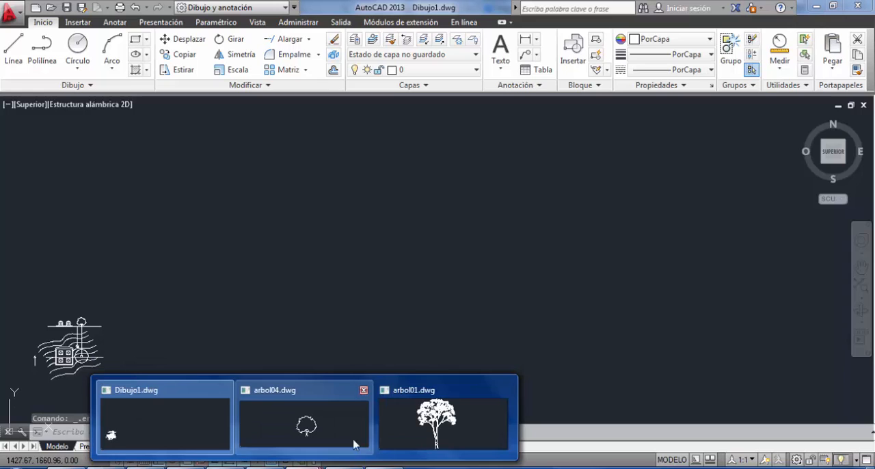
Switch to arbol01.dwg, set its length units type to Decimales in the drawing units and save the file.
left_click(401, 424)
type("c")
key("Escape")
key("Escape")
key("Escape")
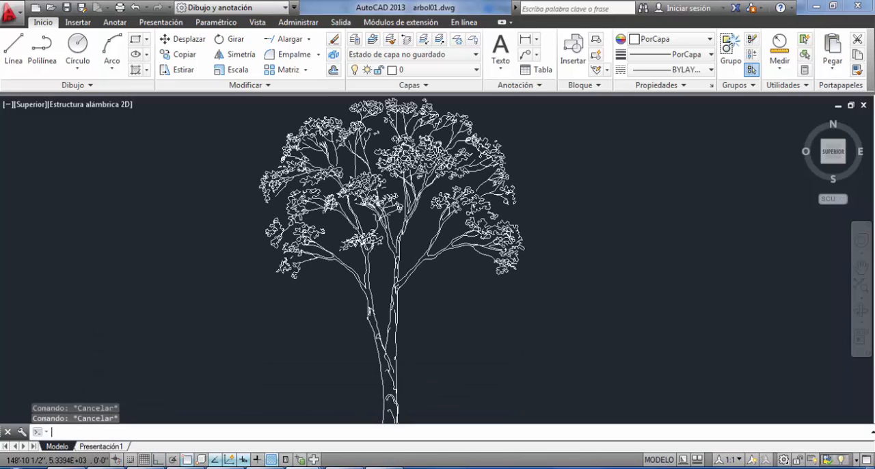
type("unidades")
key("Return")
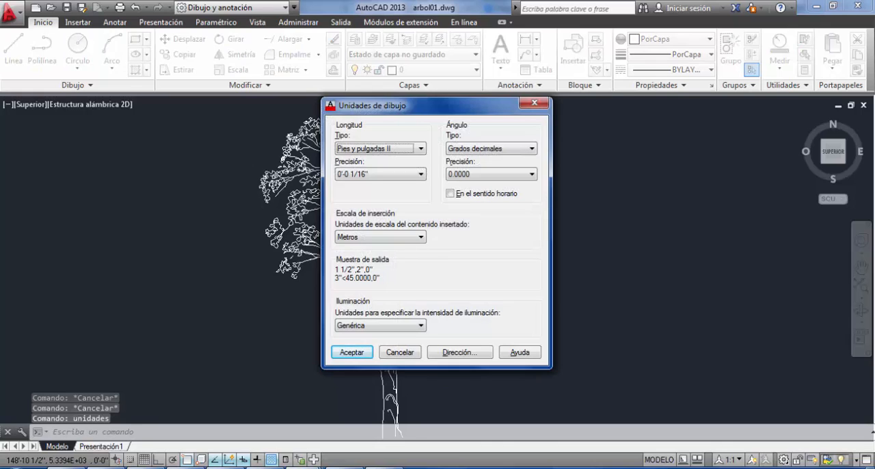
left_click(419, 152)
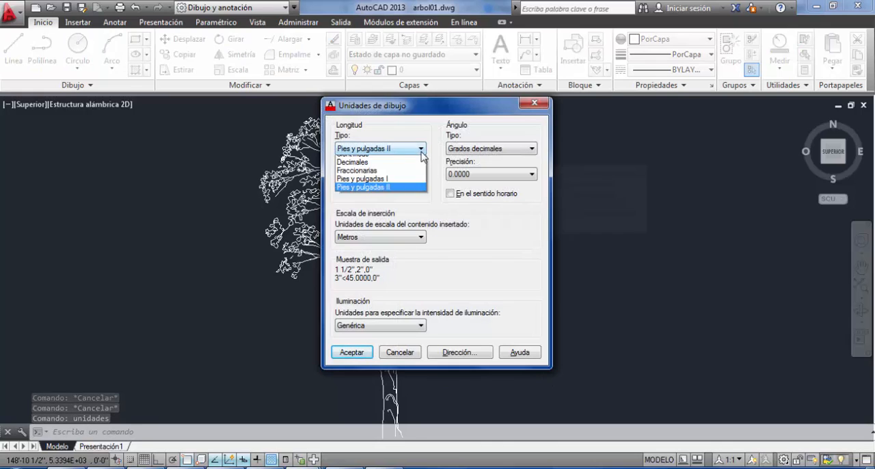
left_click(381, 167)
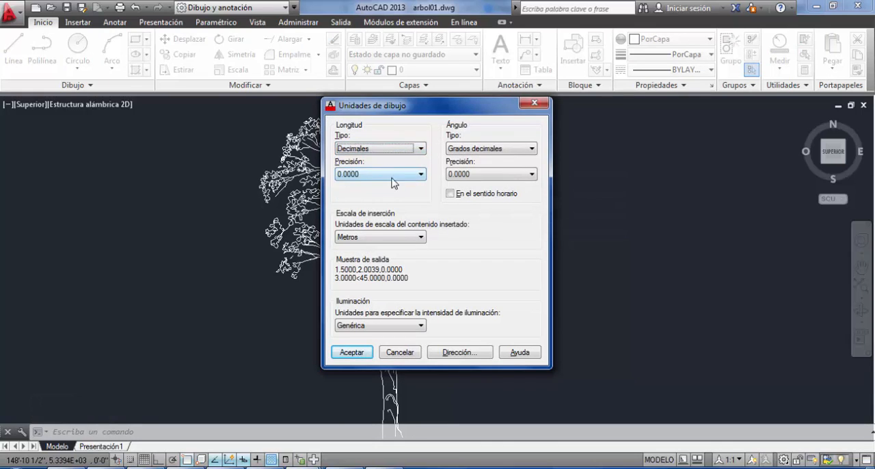
left_click(352, 352)
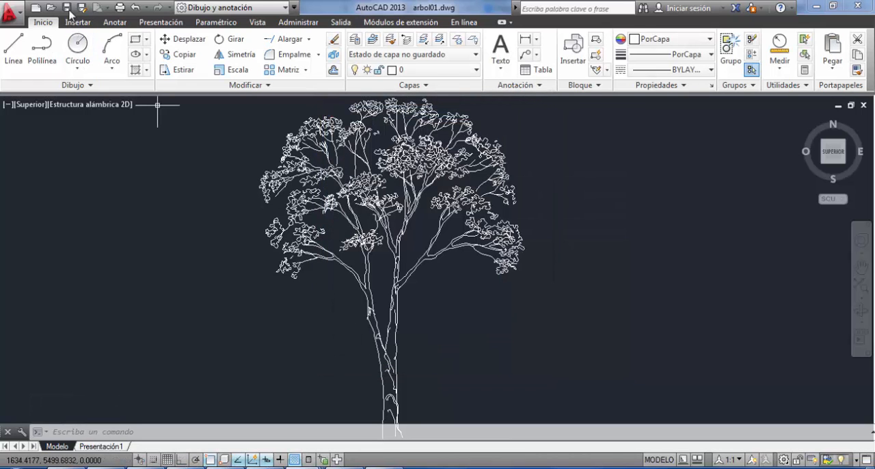
left_click(67, 7)
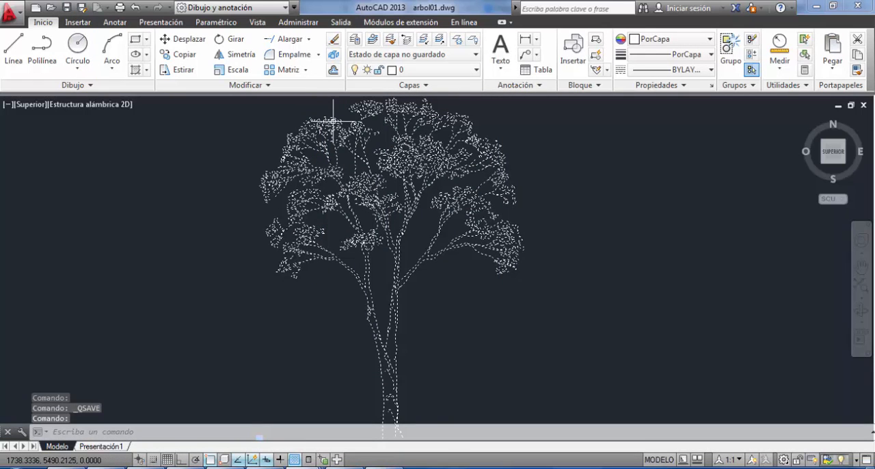
Copy the arbol01 tree and paste it into Dibujo1.dwg with its trunk base beside the section's ground line.
key("ctrl+c")
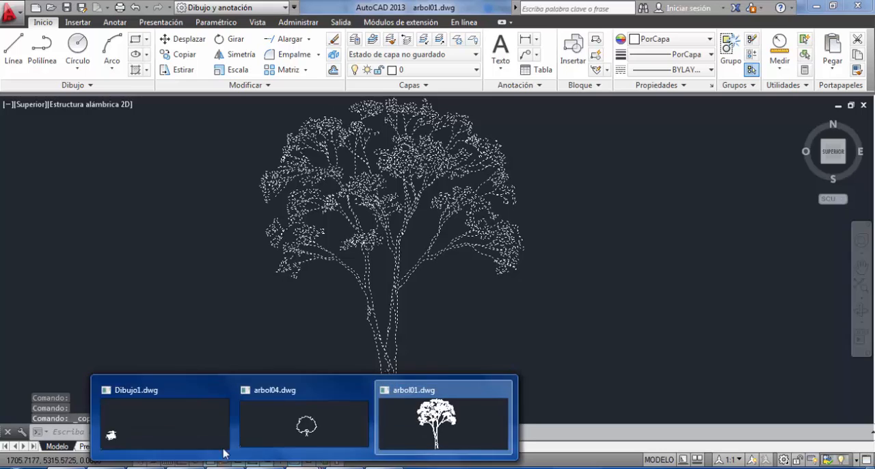
left_click(202, 439)
key("ctrl+v")
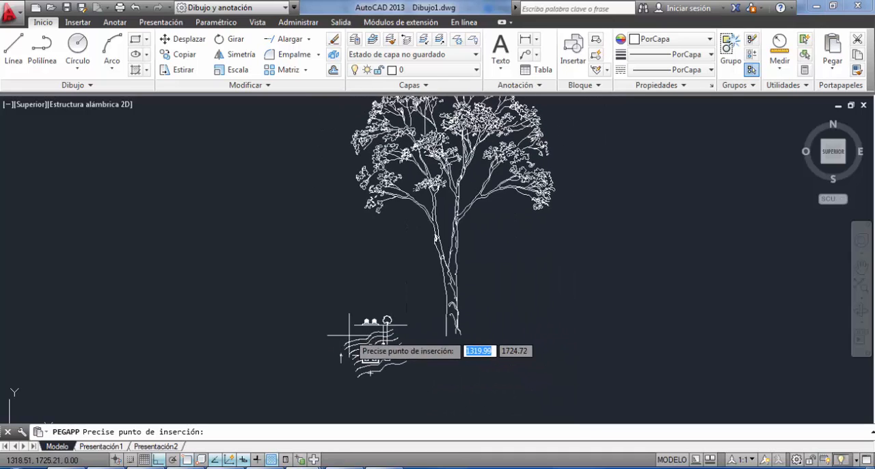
left_click(320, 324)
scroll(348, 276, "down", 3)
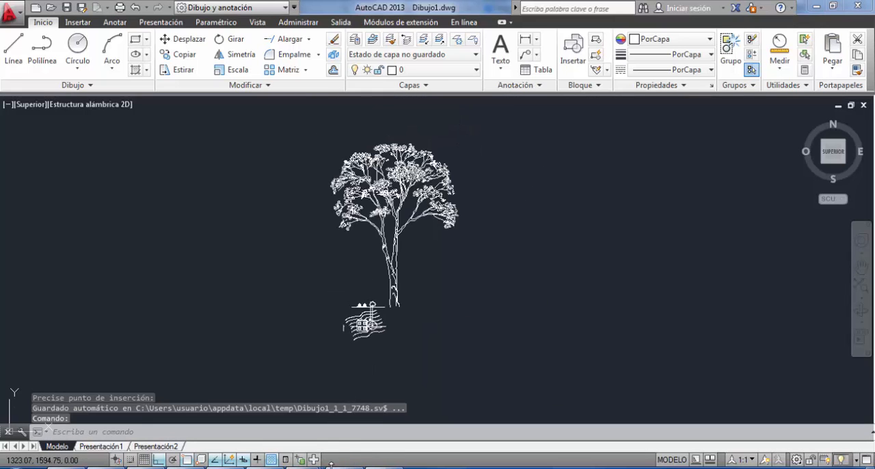
Return to arbol01.dwg and measure the tree's height from the crown top to the trunk base.
mouse_move(334, 466)
left_click(410, 427)
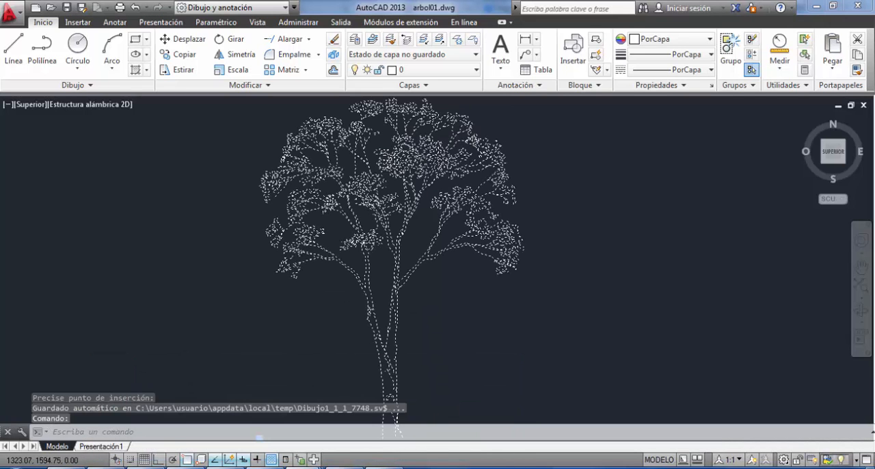
key("Escape")
key("Escape")
scroll(254, 172, "down", 3)
middle_click_drag(503, 346, 439, 351)
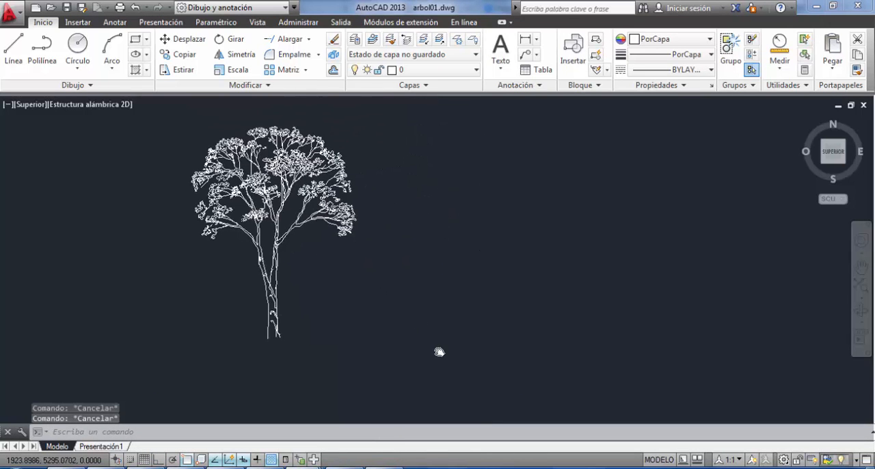
left_click(779, 54)
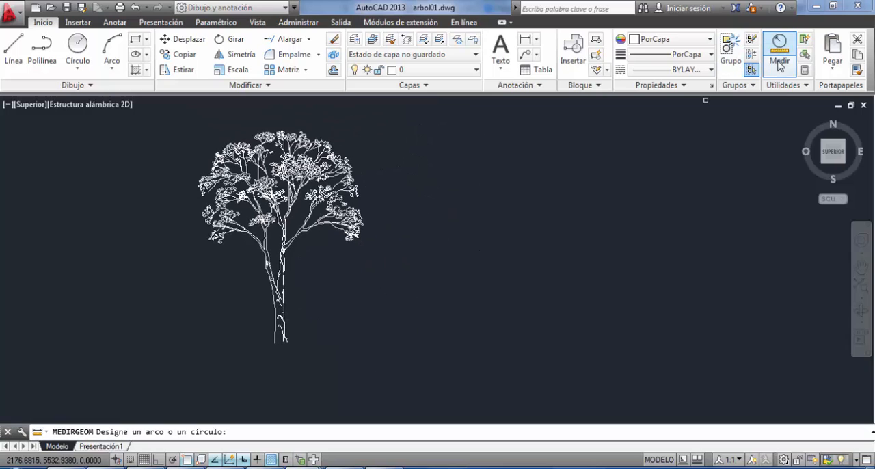
left_click(779, 65)
left_click(783, 91)
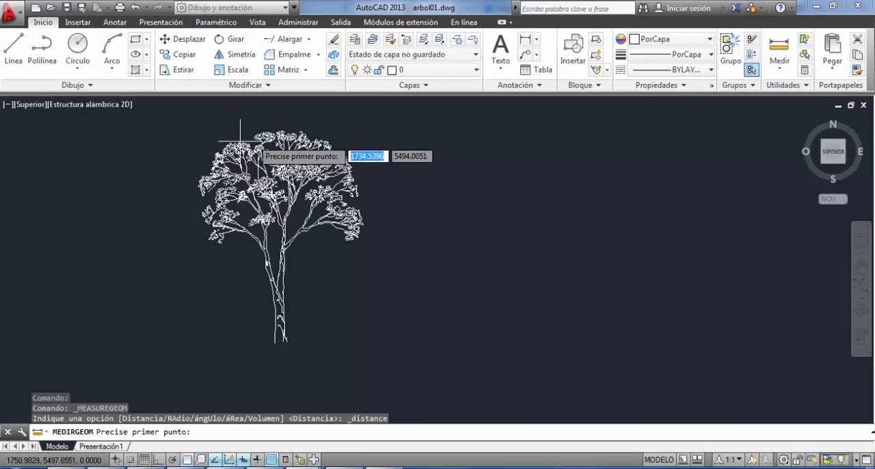
left_click(280, 132)
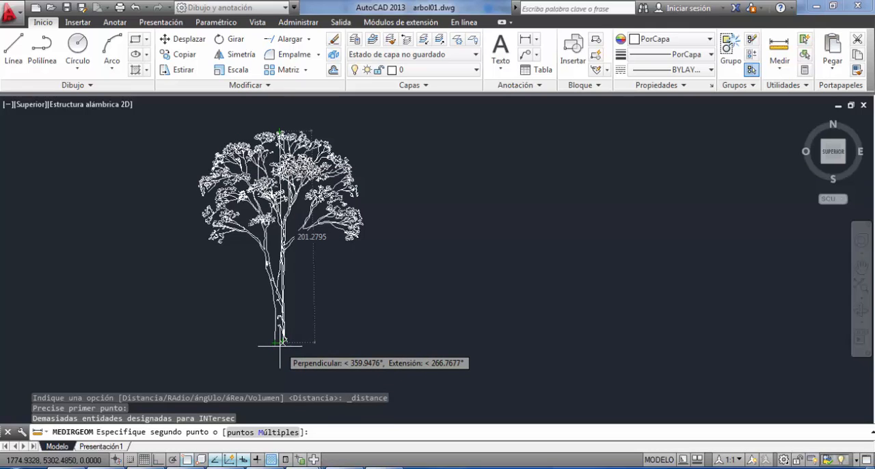
key("Escape")
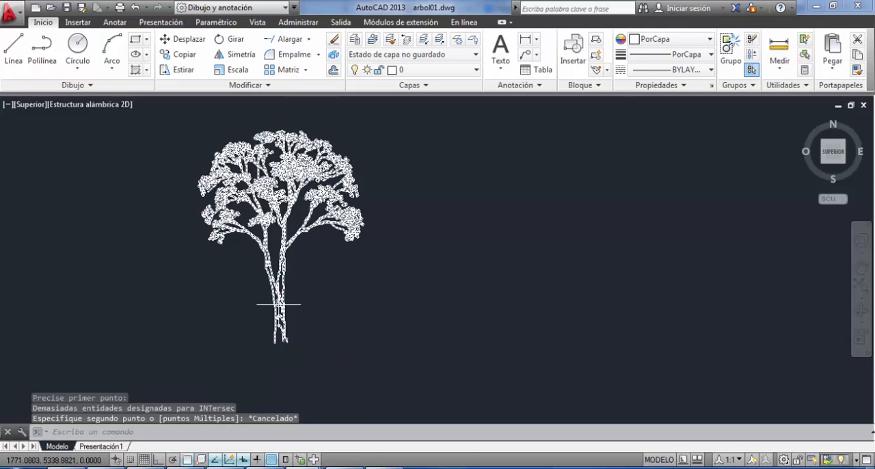
Back in Dibujo1.dwg, draw a vertical line about 202 units long from the large tree's trunk base to its crown top.
mouse_move(269, 451)
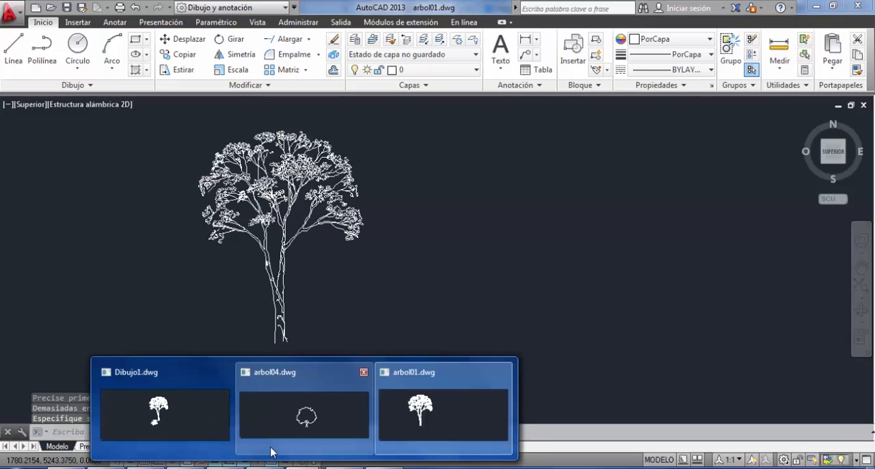
left_click(180, 439)
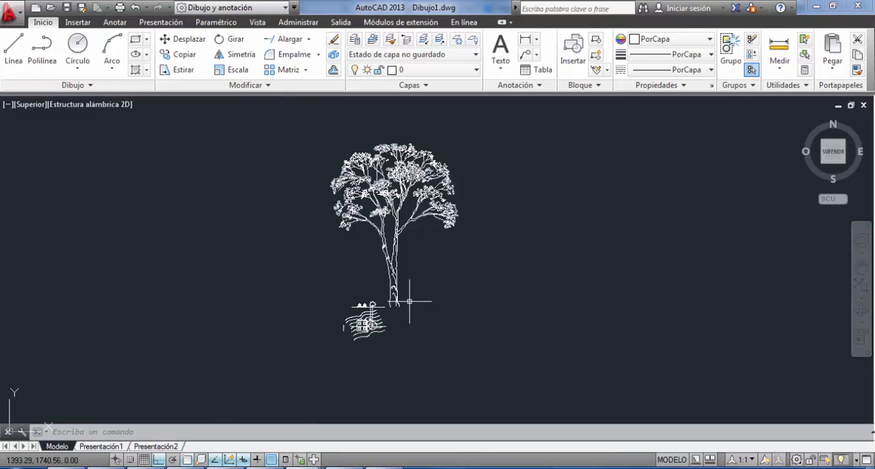
scroll(445, 176, "up", 5)
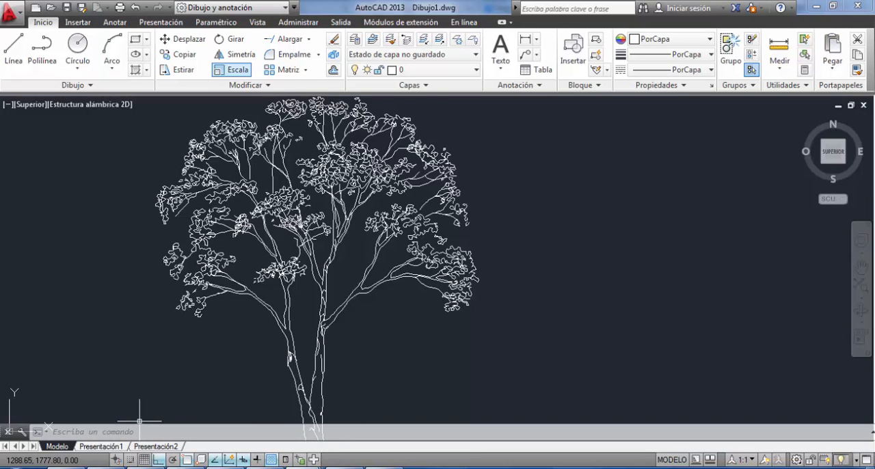
scroll(311, 144, "down", 3)
left_click(312, 143)
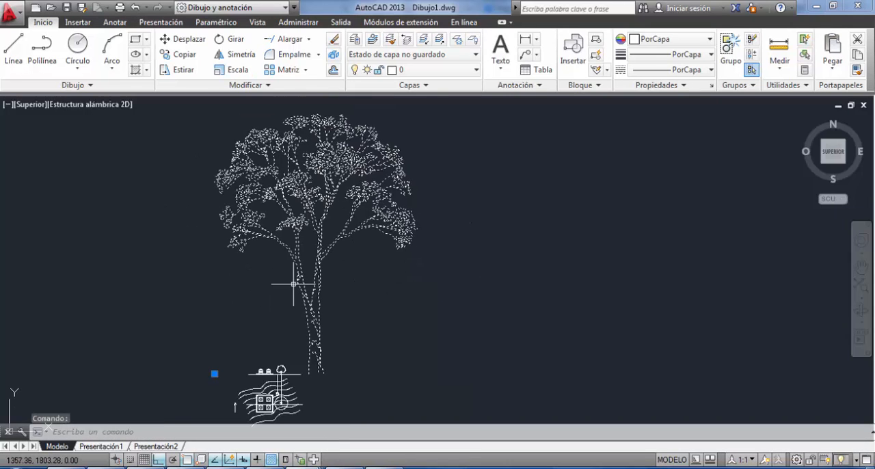
left_click(13, 45)
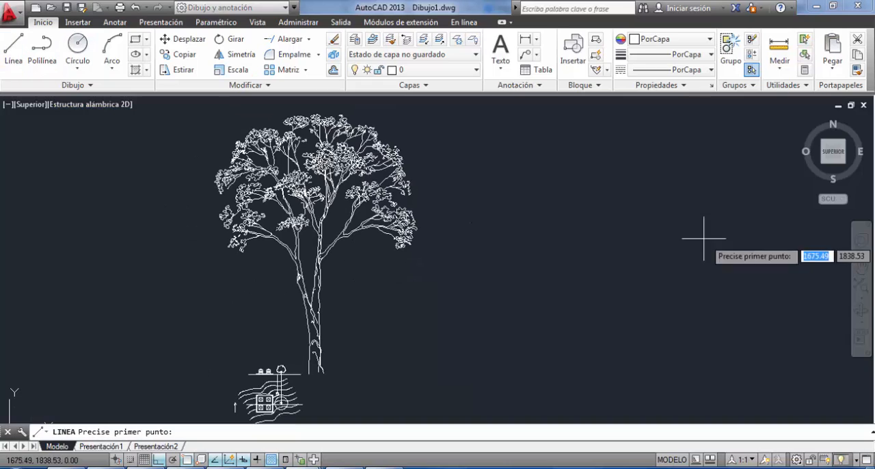
left_click(323, 372)
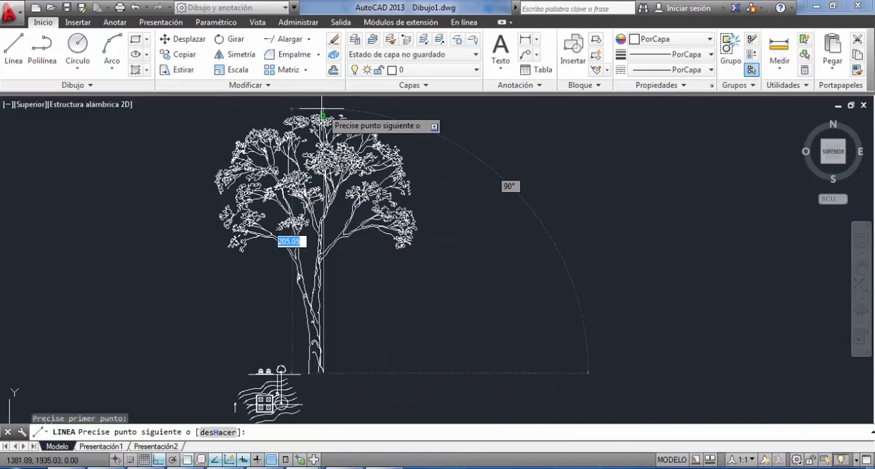
scroll(321, 118, "up", 4)
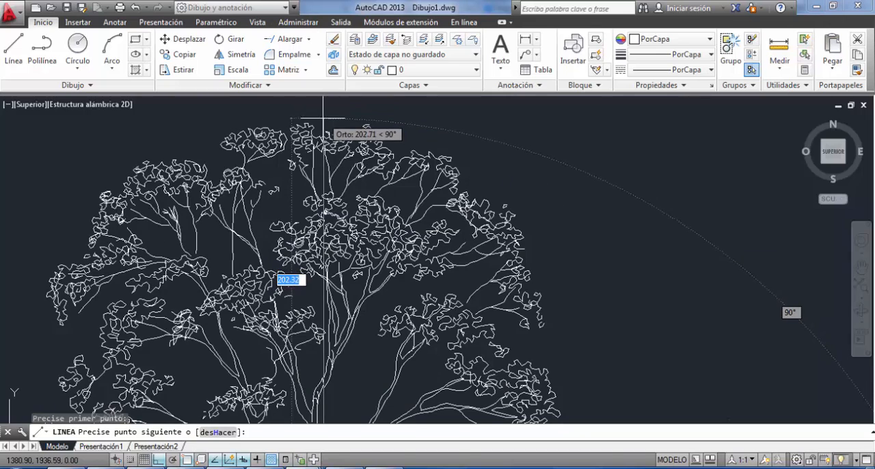
left_click(325, 123)
key("Escape")
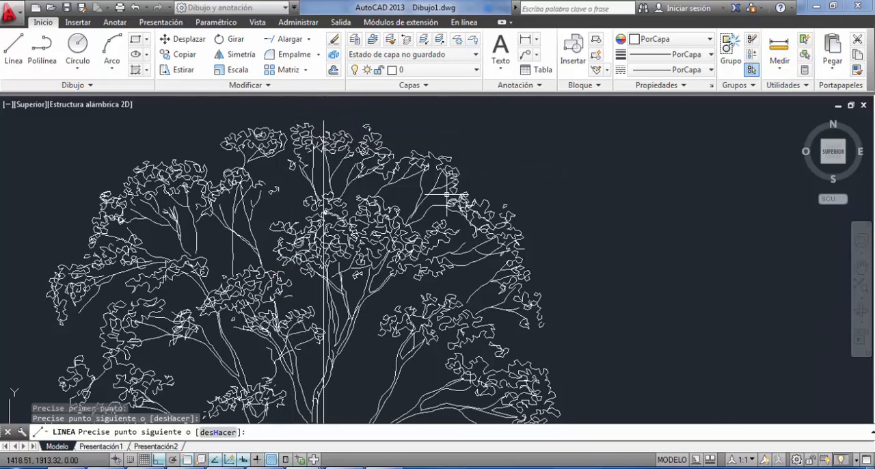
scroll(435, 236, "down", 3)
scroll(362, 257, "down", 2)
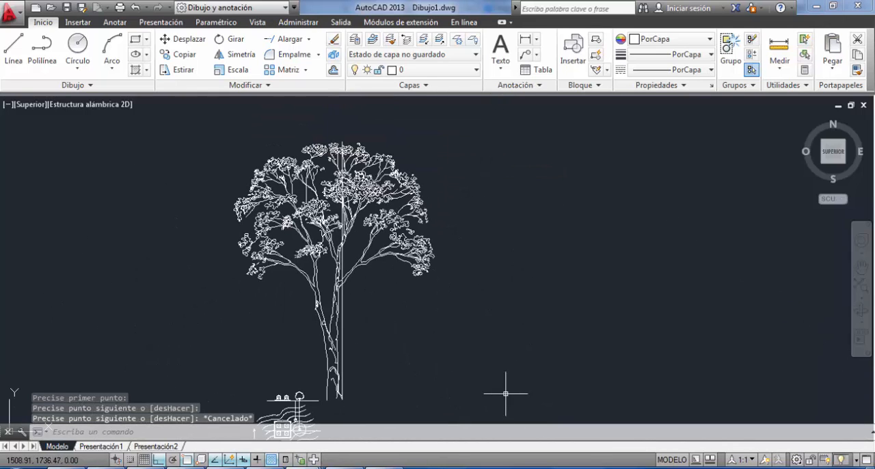
left_click(14, 46)
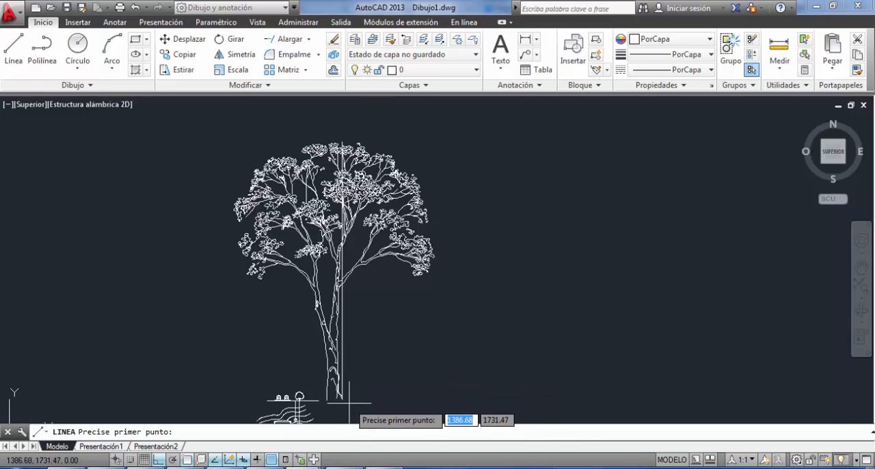
left_click(501, 397)
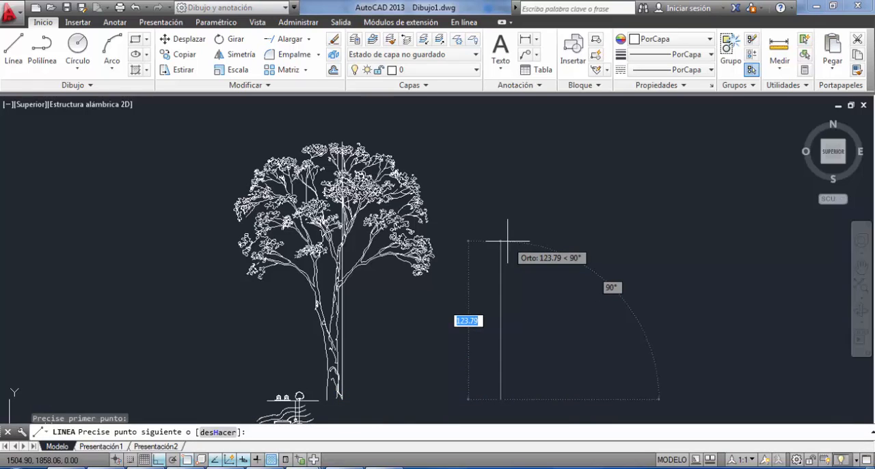
key("Escape")
Measure the height of the small tree in the building section from its crown top down to the ground line.
scroll(298, 397, "up", 7)
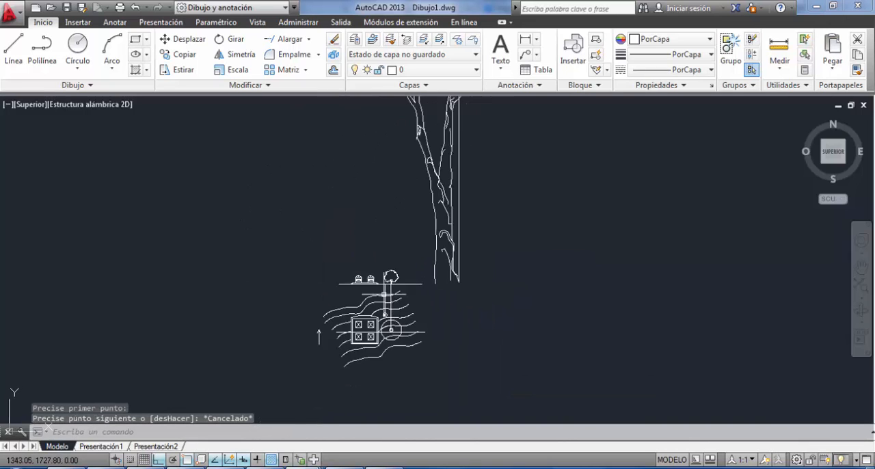
scroll(405, 278, "up", 2)
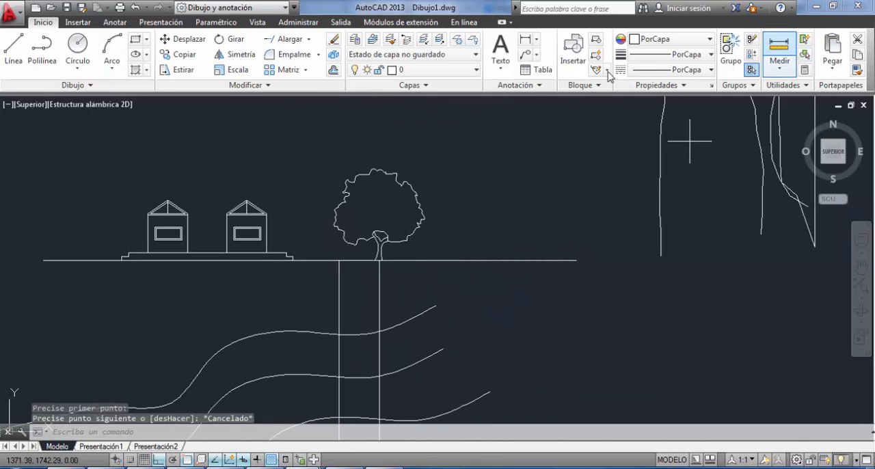
left_click(782, 51)
left_click(377, 170)
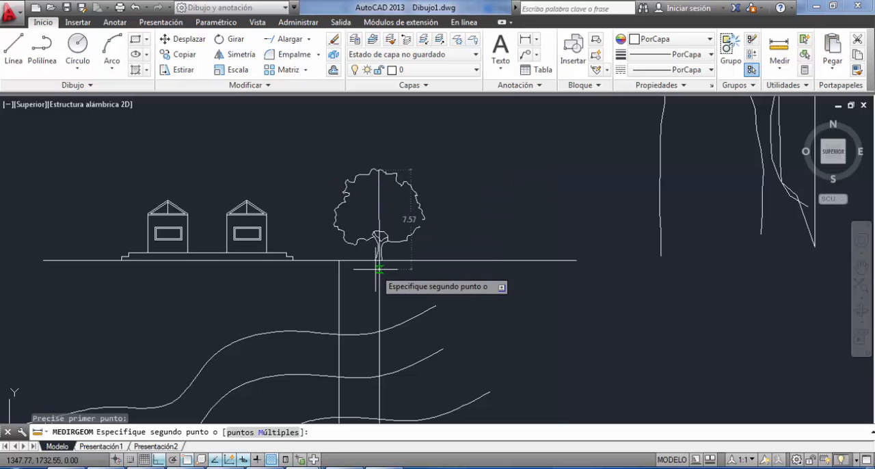
key("Escape")
Draw a vertical line 10 units long, level with the large tree's trunk base and about 143 units to its right.
scroll(294, 264, "down", 5)
middle_click_drag(424, 290, 306, 387)
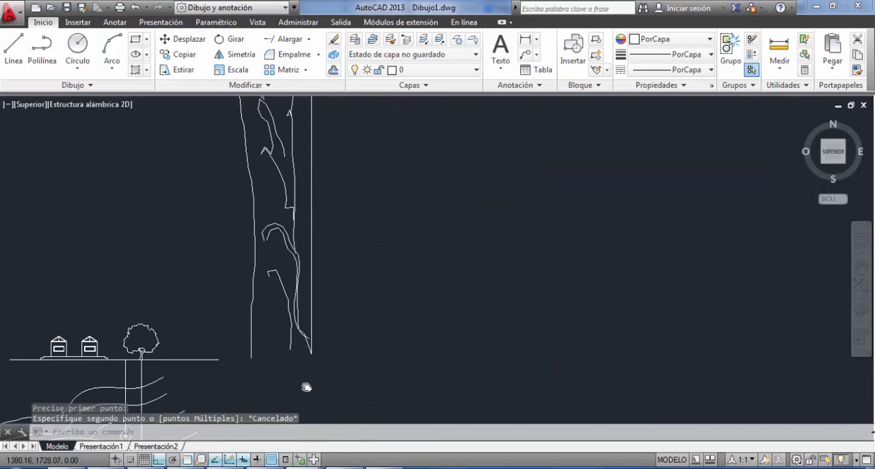
scroll(280, 373, "down", 5)
left_click(17, 48)
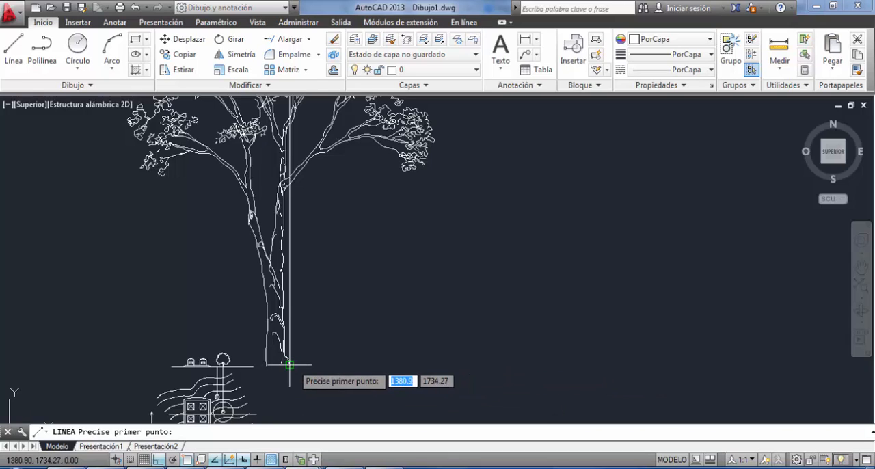
left_click(576, 364)
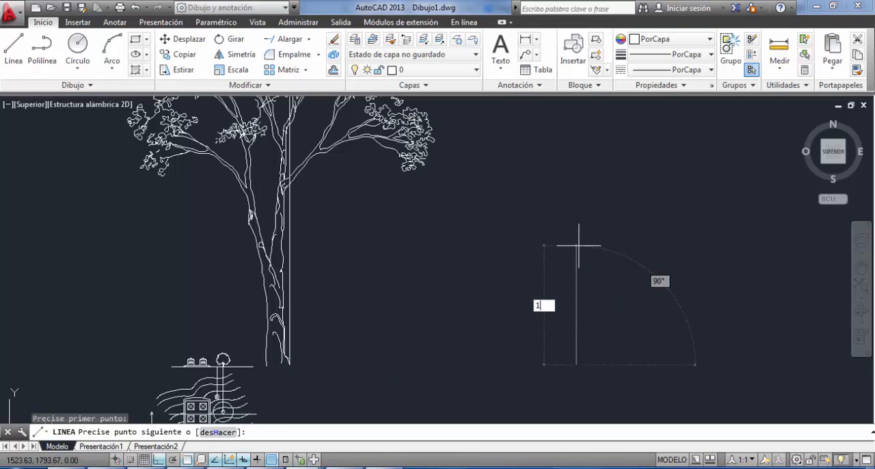
type("10")
key("Return")
key("Escape")
scroll(437, 303, "down", 3)
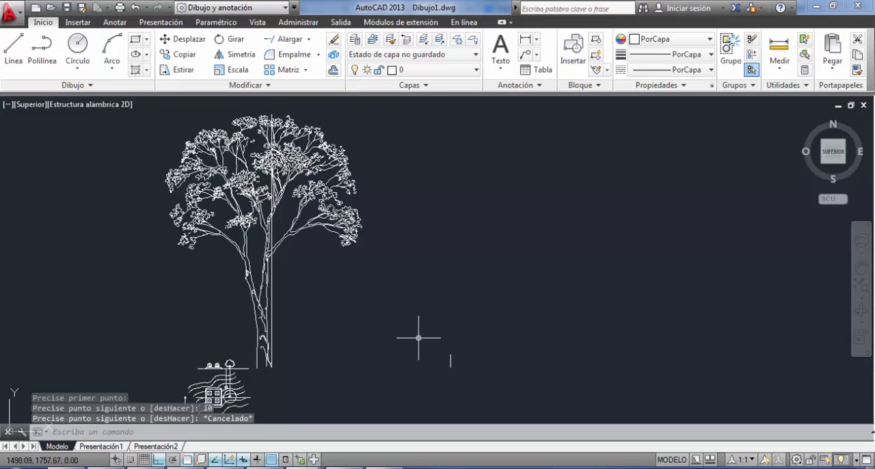
Scale the large tree with its height line by reference, based at the 10-unit line's lower end, matching the tree's height to that line.
left_click(386, 151)
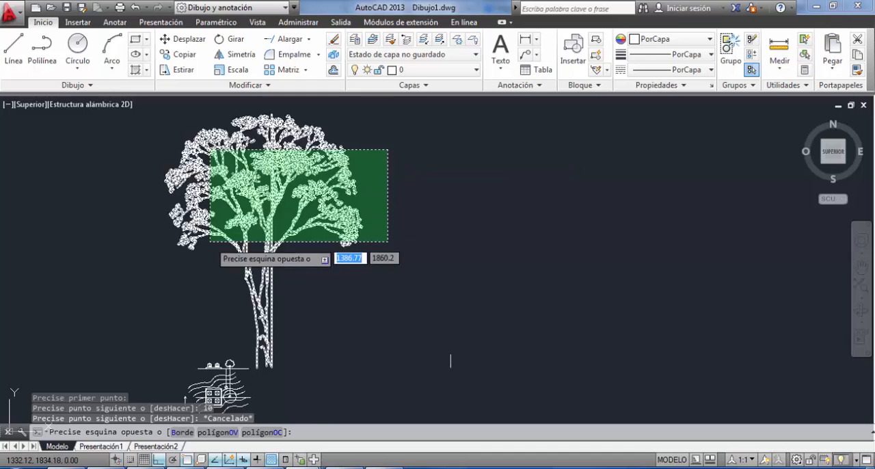
left_click(204, 242)
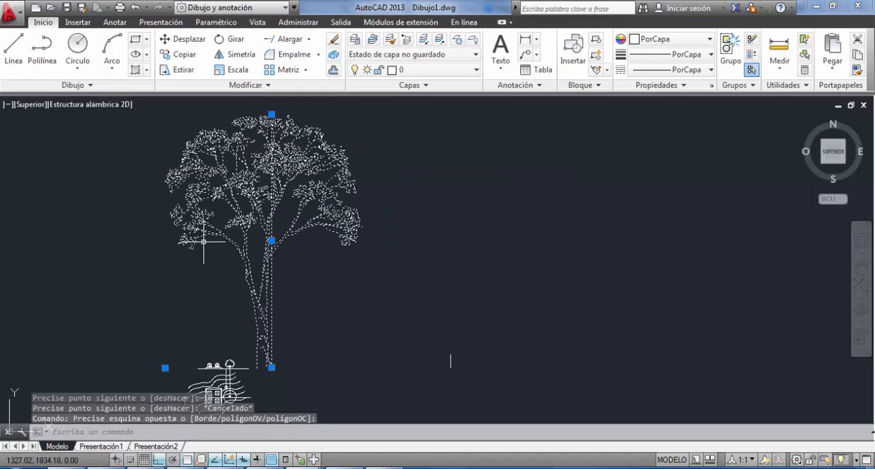
left_click(237, 72)
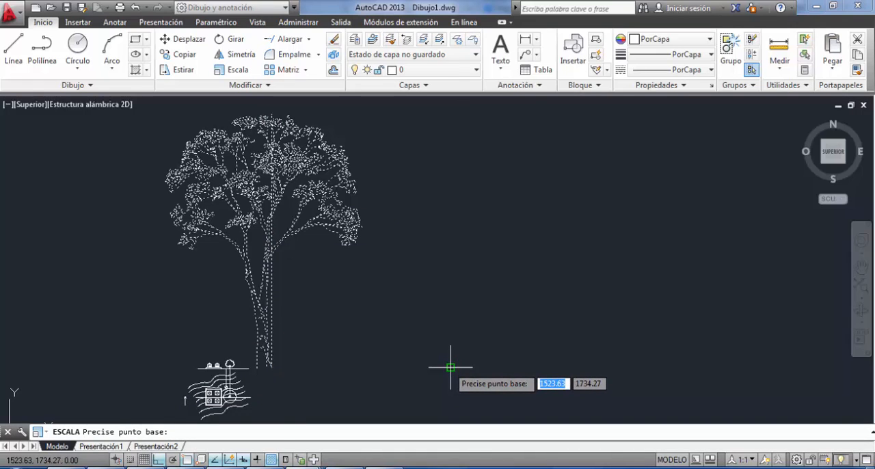
left_click(450, 367)
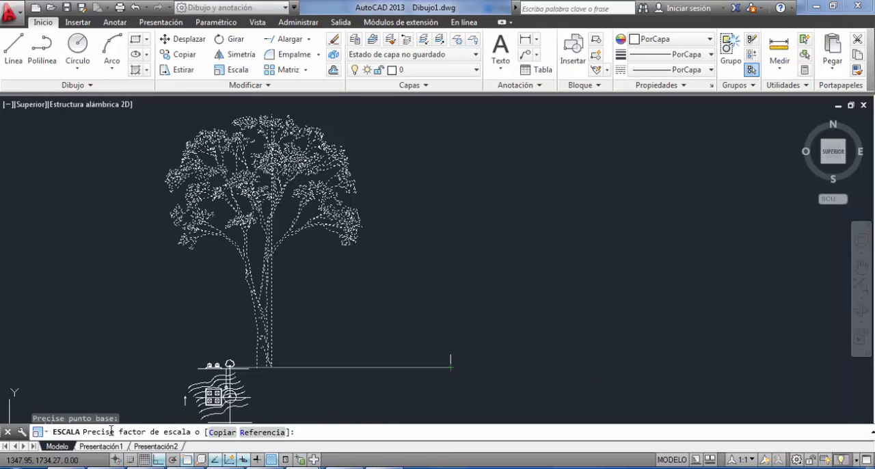
left_click(262, 433)
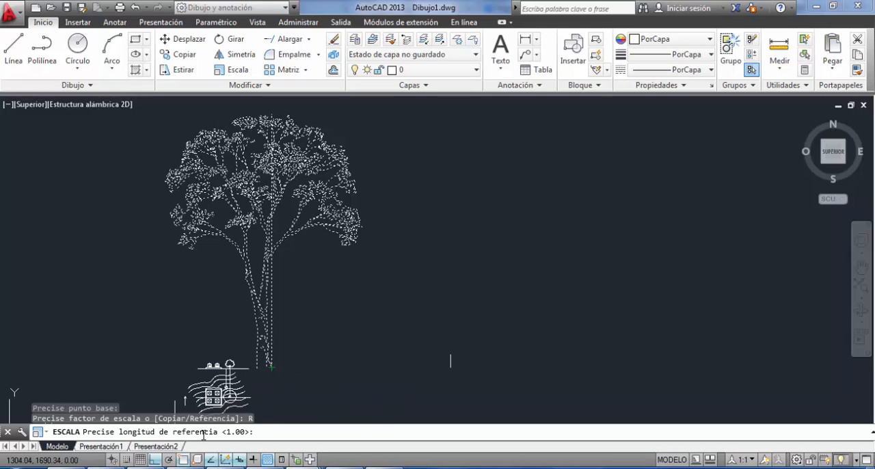
left_click(266, 365)
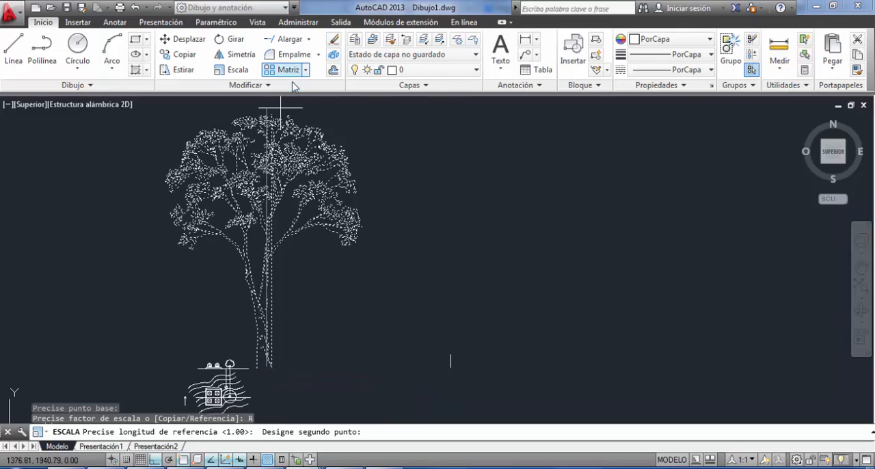
left_click(274, 114)
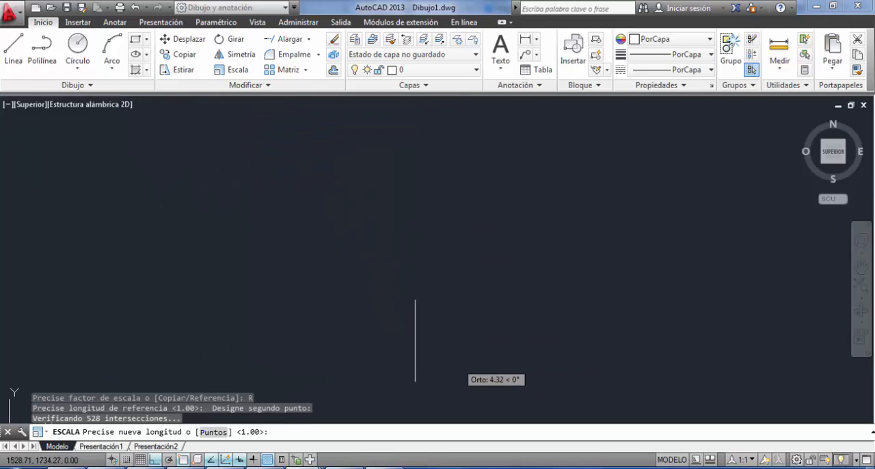
left_click(415, 300)
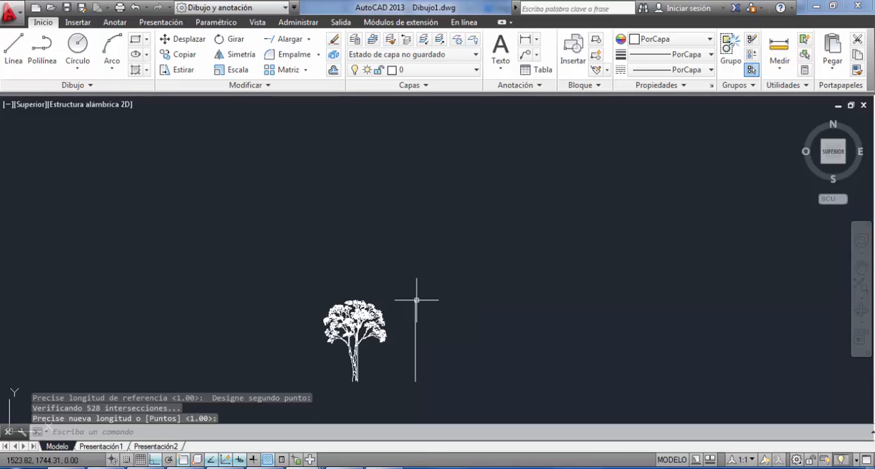
Erase the 10-unit reference line and the vertical height line beside the scaled tree's trunk.
scroll(438, 328, "down", 5)
left_click(424, 310)
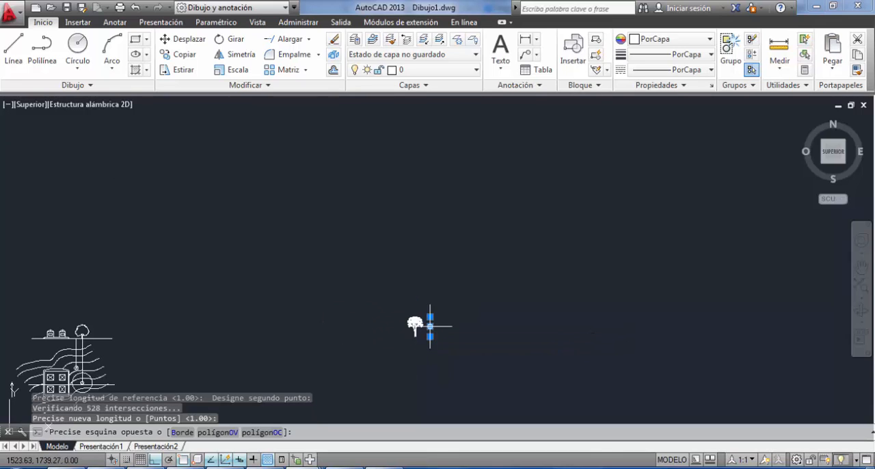
left_click(436, 340)
key("Delete")
scroll(464, 326, "up", 6)
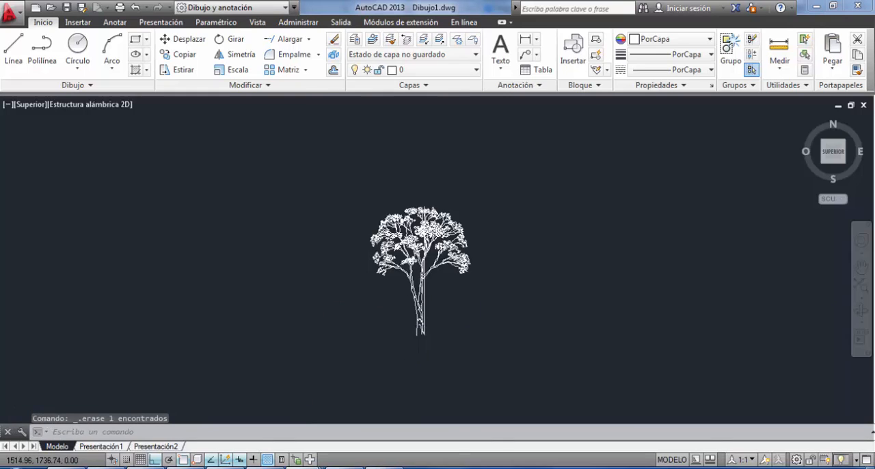
left_click(483, 237)
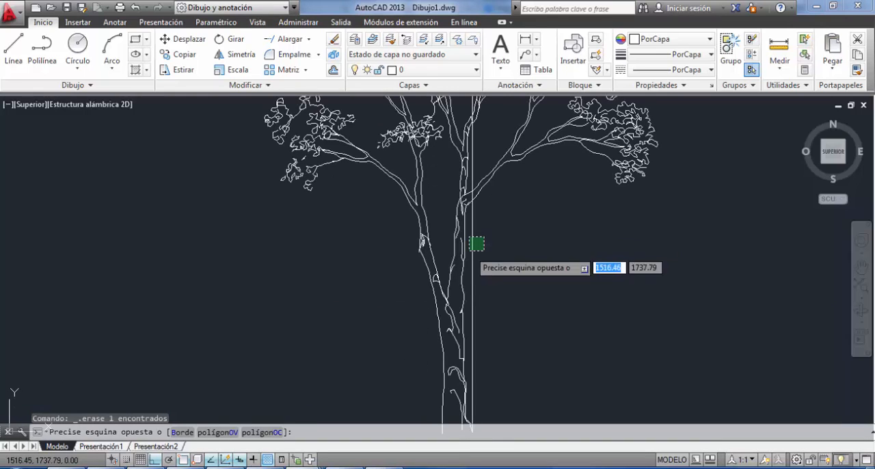
scroll(468, 275, "down", 5)
Move the scaled tree by its trunk base onto the section's ground line, at the small plan tree's vertical projection line.
left_click(462, 277)
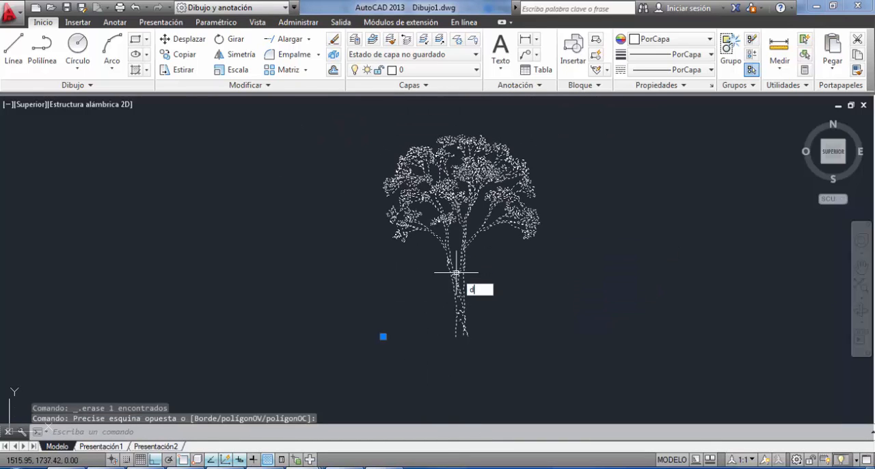
key("Return")
left_click(468, 335)
scroll(425, 335, "down", 6)
middle_click_drag(481, 329, 743, 345)
middle_click_drag(289, 358, 644, 287)
scroll(276, 285, "up", 6)
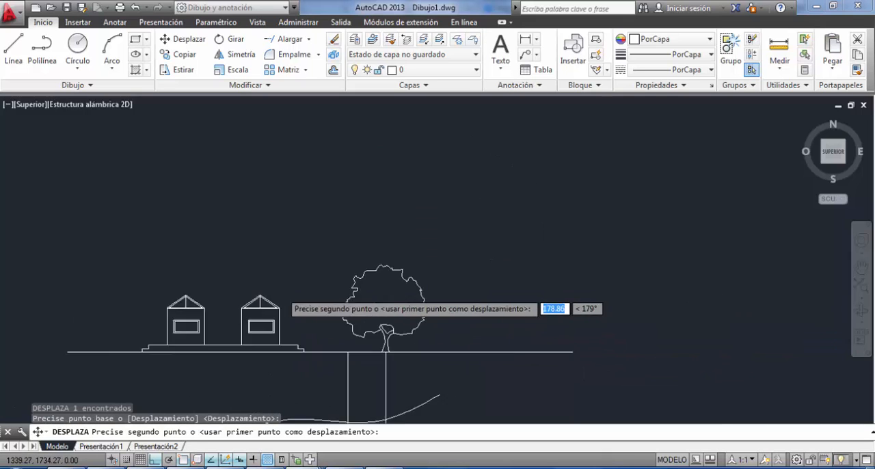
left_click(384, 385)
key("Escape")
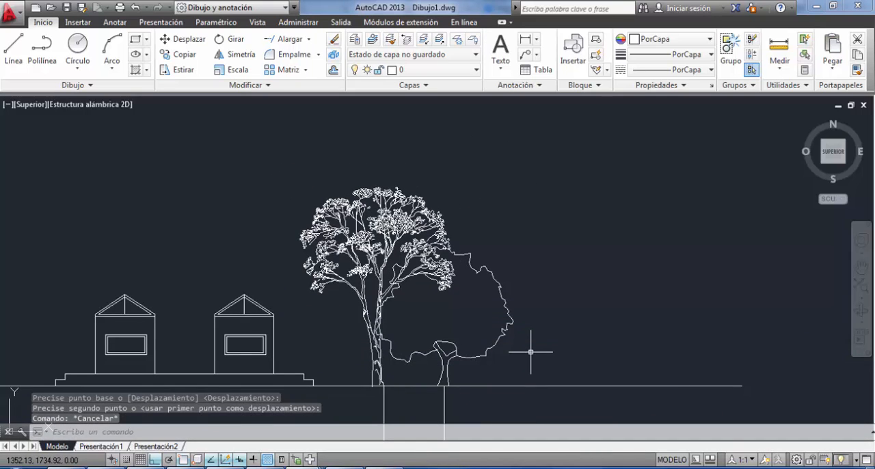
Erase the two vertical projection lines joining the plan's trees to the section's ground line.
scroll(520, 287, "down", 4)
middle_click_drag(486, 265, 484, 226)
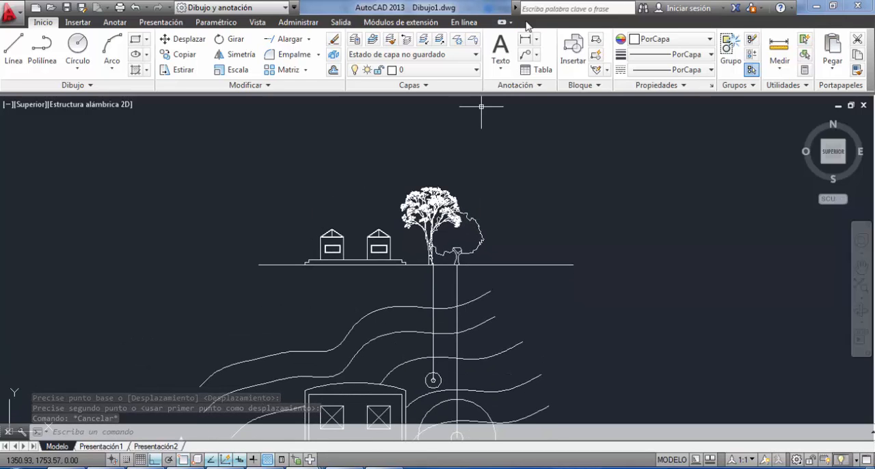
left_click(473, 276)
left_click(360, 291)
key("Delete")
middle_click_drag(455, 276, 494, 251)
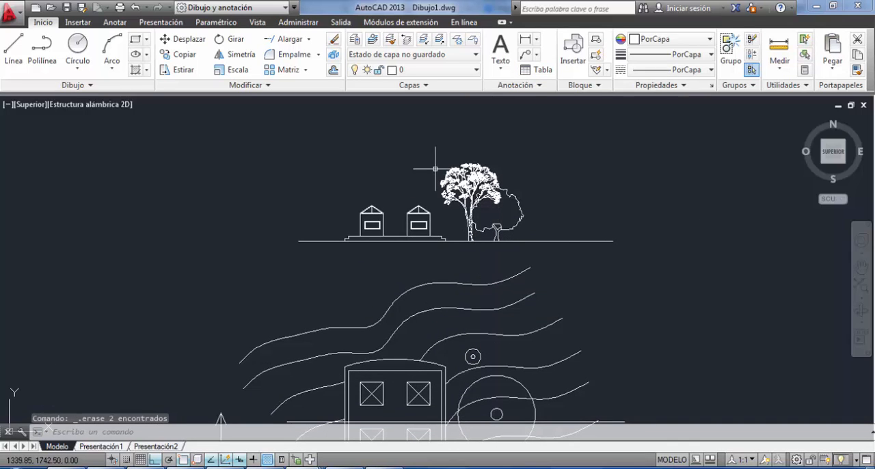
scroll(548, 288, "down", 3)
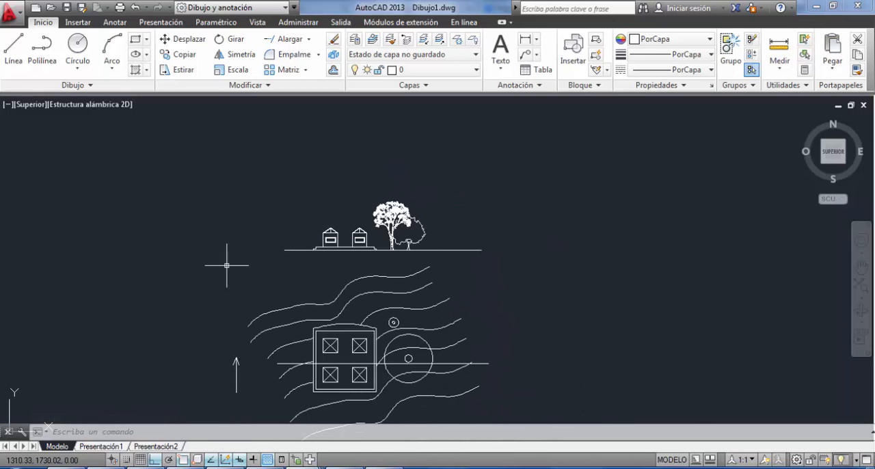
mouse_move(437, 359)
middle_mouse_down()
mouse_move(531, 205)
mouse_move(537, 217)
middle_mouse_up()
mouse_move(504, 286)
middle_mouse_down()
mouse_move(425, 371)
mouse_move(412, 415)
middle_mouse_up()
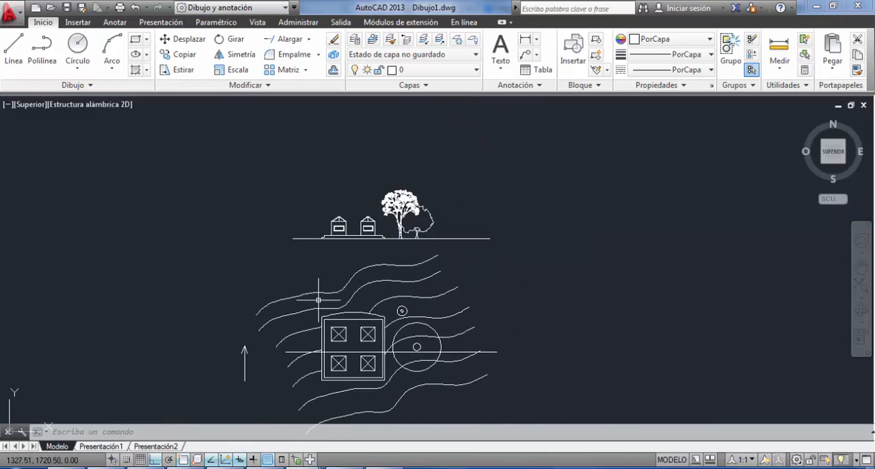
scroll(390, 228, "down", 2)
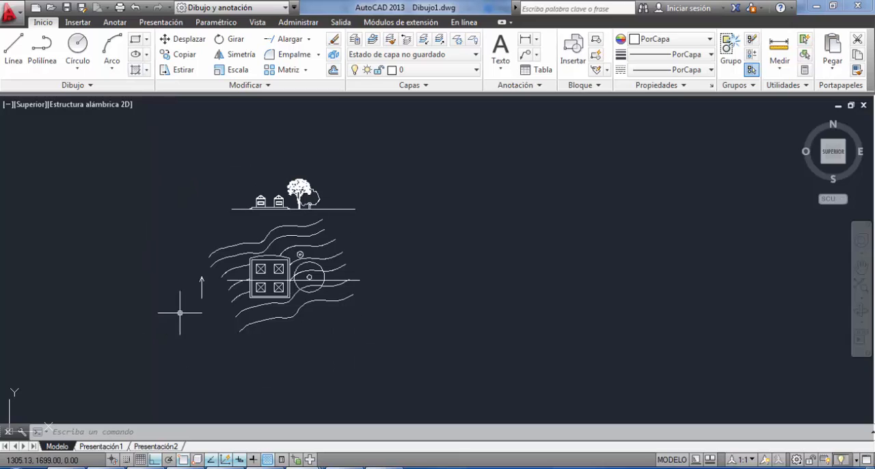
mouse_move(273, 242)
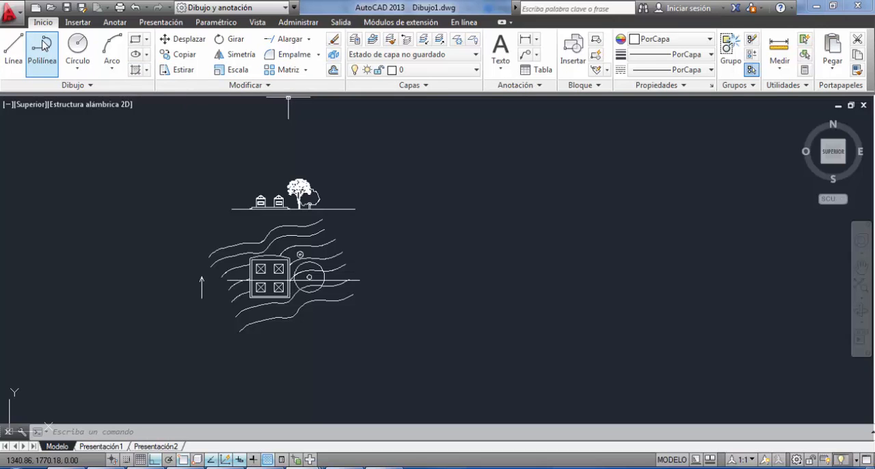
Draw a 3 by 3 unit square as a polyline in the empty area to the right of the section.
left_click(43, 47)
middle_click_drag(470, 257, 350, 329)
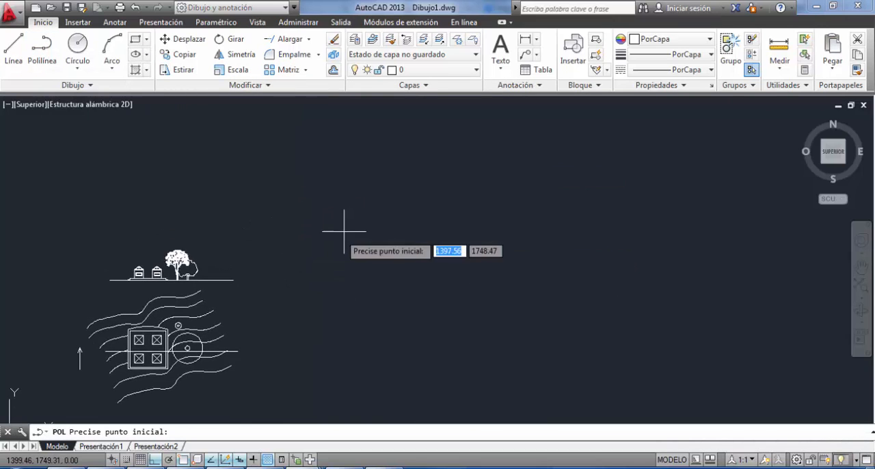
scroll(370, 229, "up", 4)
left_click(359, 216)
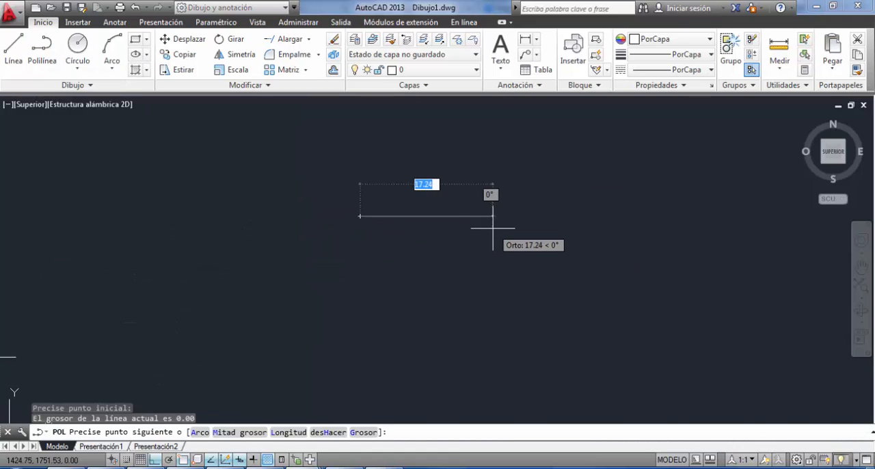
type("3")
key("Return")
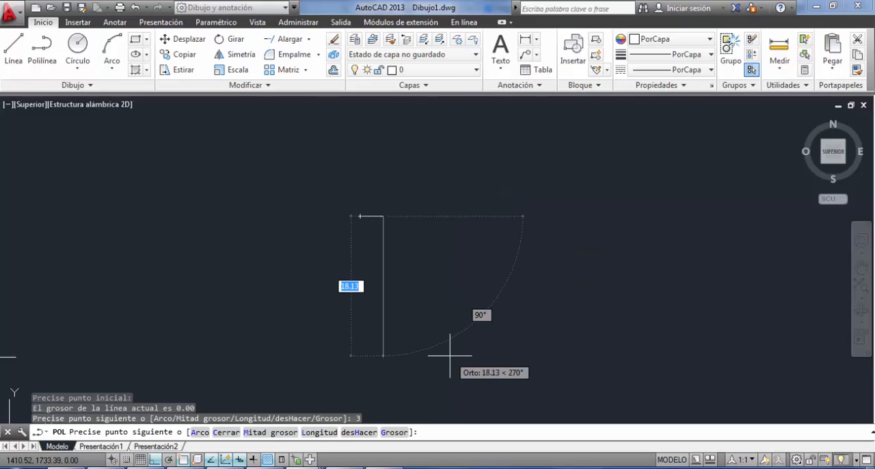
type("3")
key("Return")
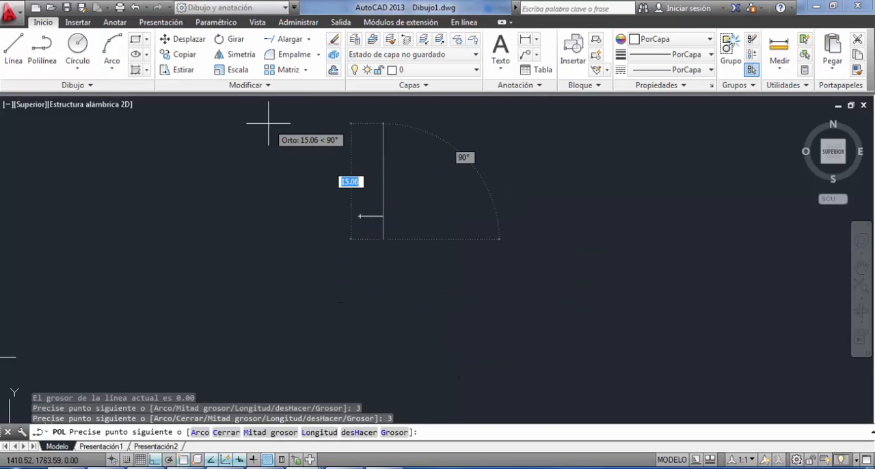
type("3")
key("Return")
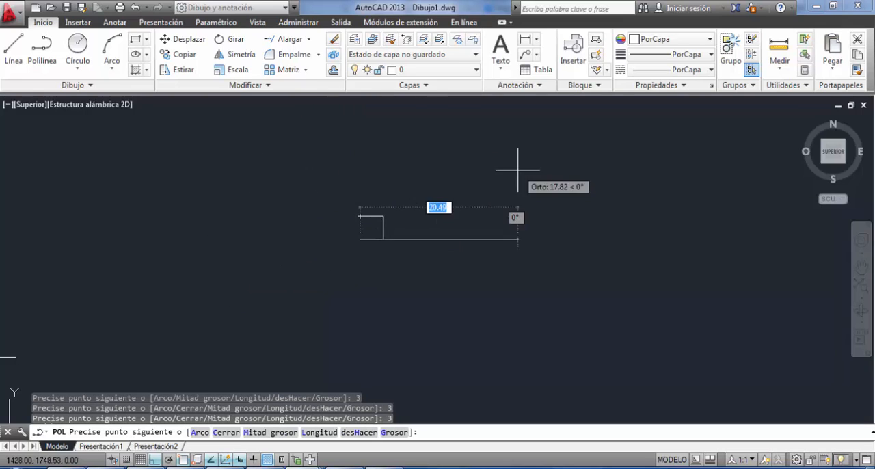
left_click(361, 216)
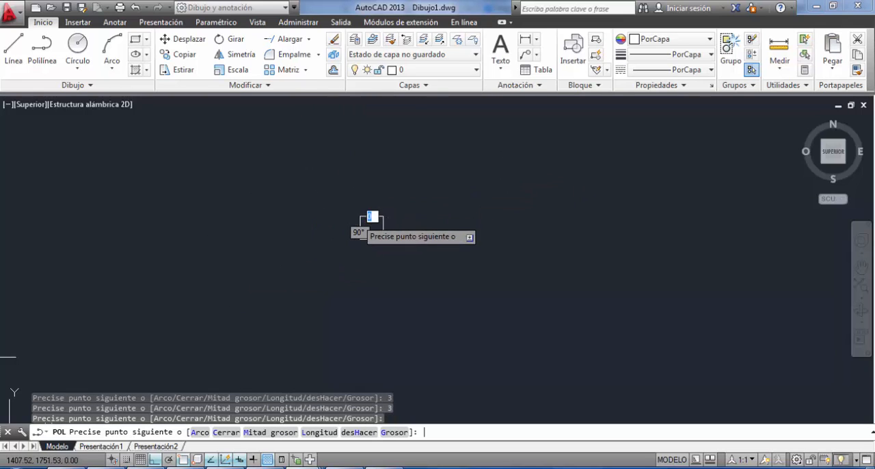
key("Return")
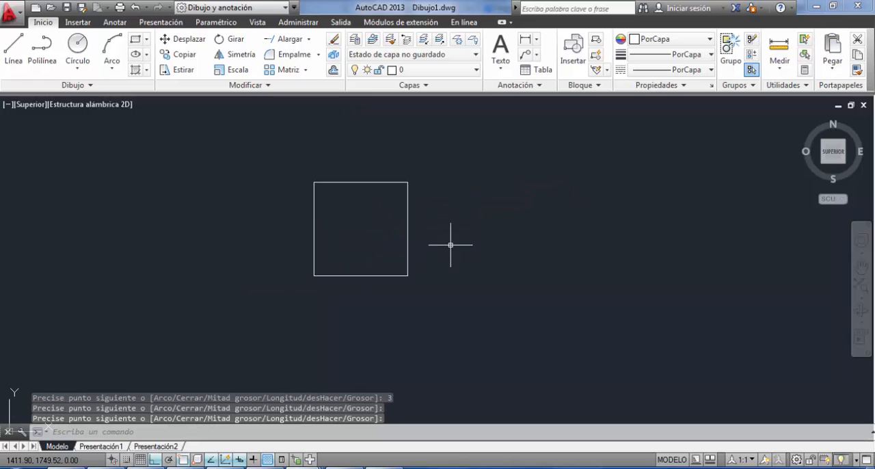
Stretch the square's right side 2 units to the right, using its lower right corner as the base point.
left_click(457, 153)
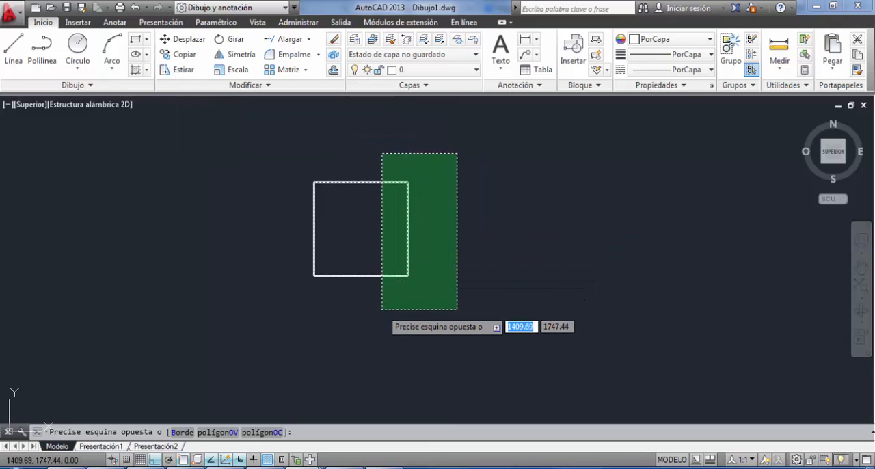
left_click(381, 309)
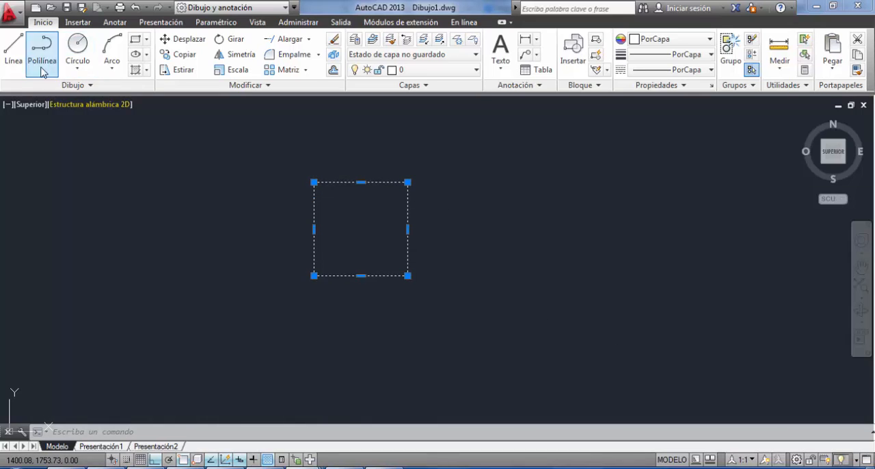
left_click(183, 71)
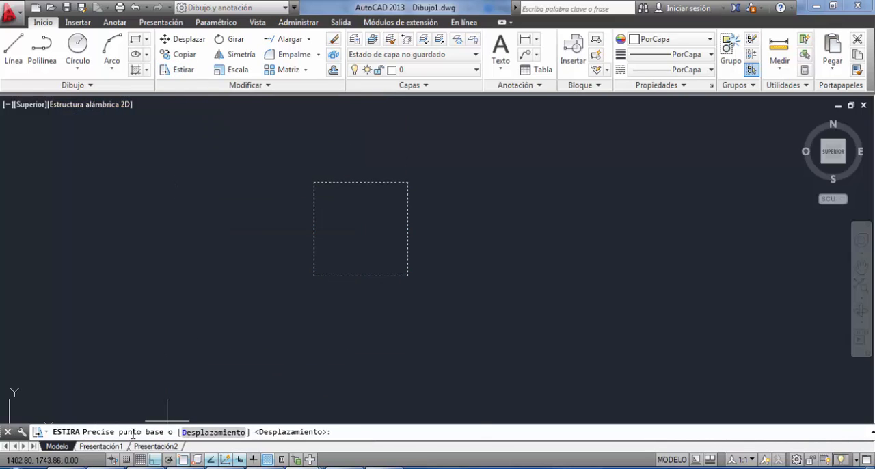
left_click(407, 275)
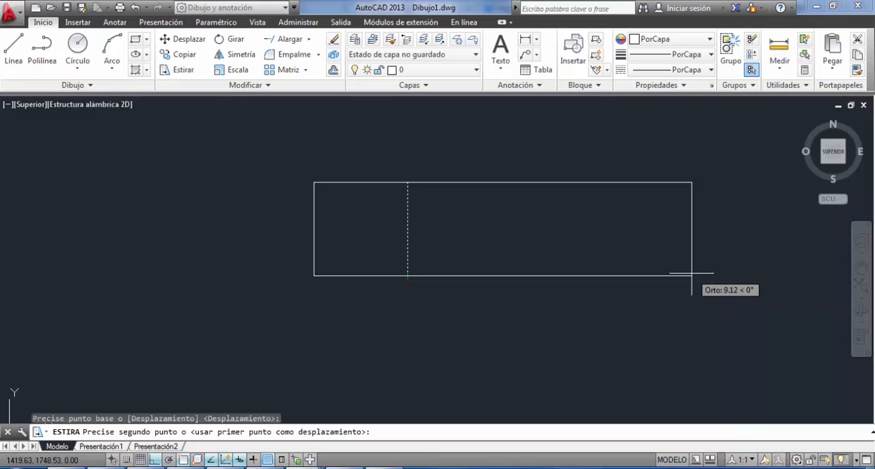
type("2")
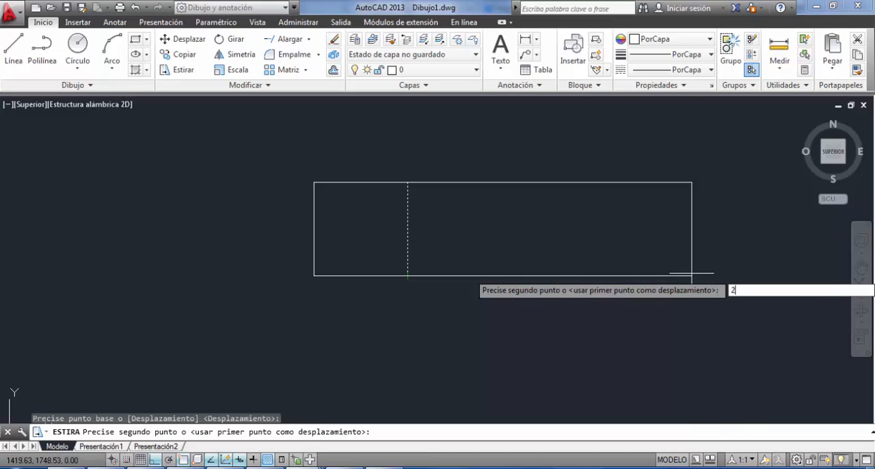
key("Return")
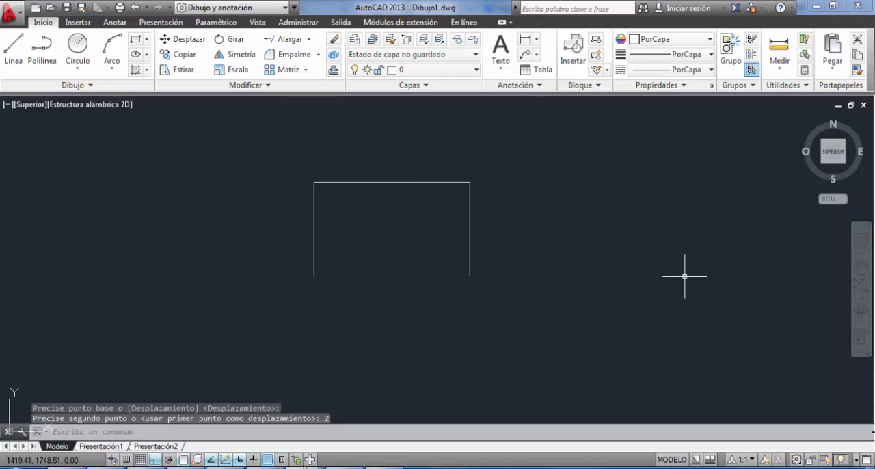
Stretch the rectangle's bottom side 1 unit downward, using its lower right corner as the base point.
left_click(530, 330)
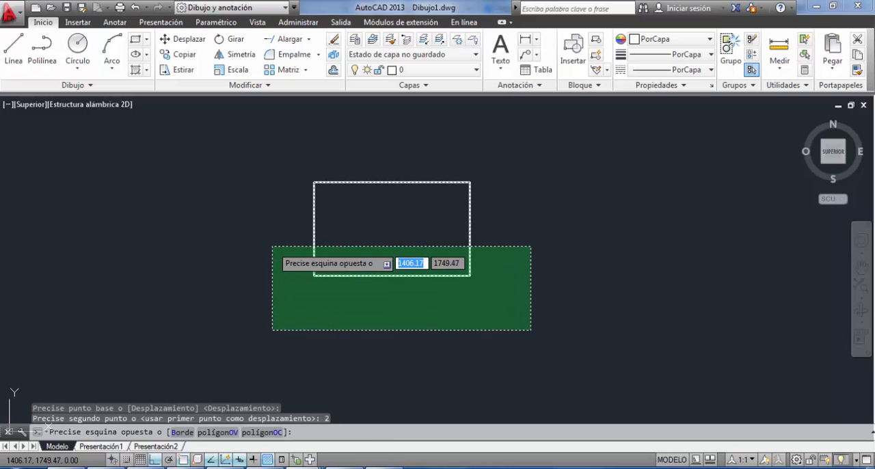
left_click(272, 246)
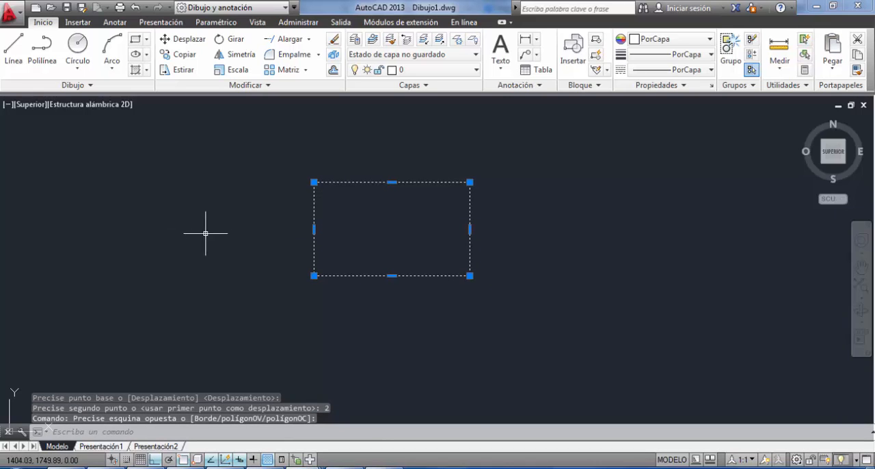
left_click(179, 70)
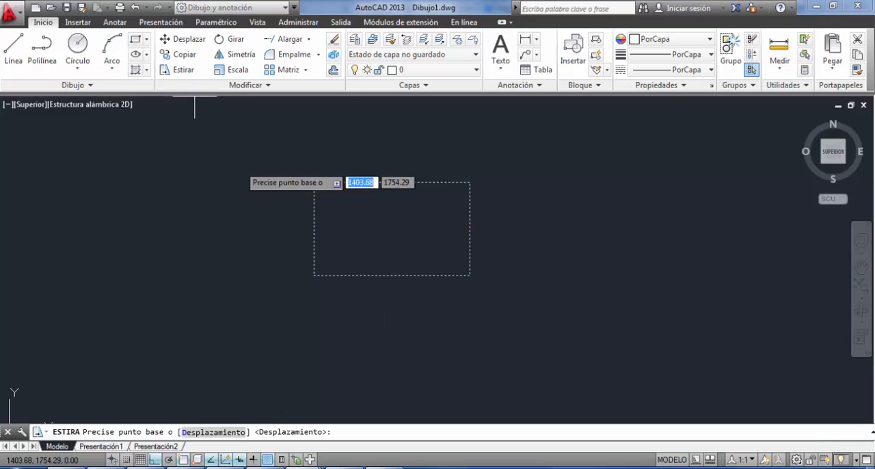
left_click(469, 275)
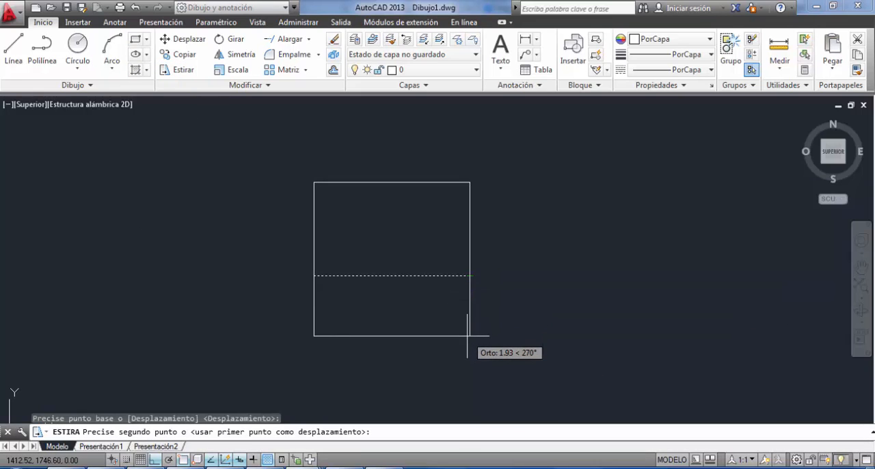
type("1")
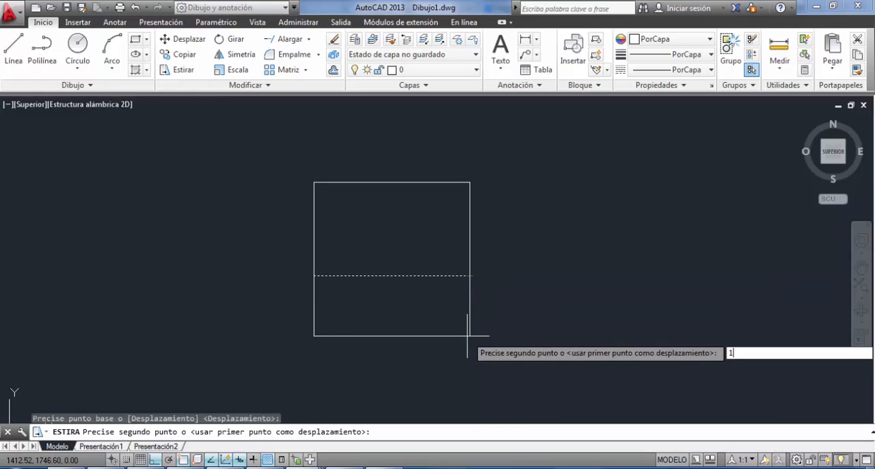
key("Return")
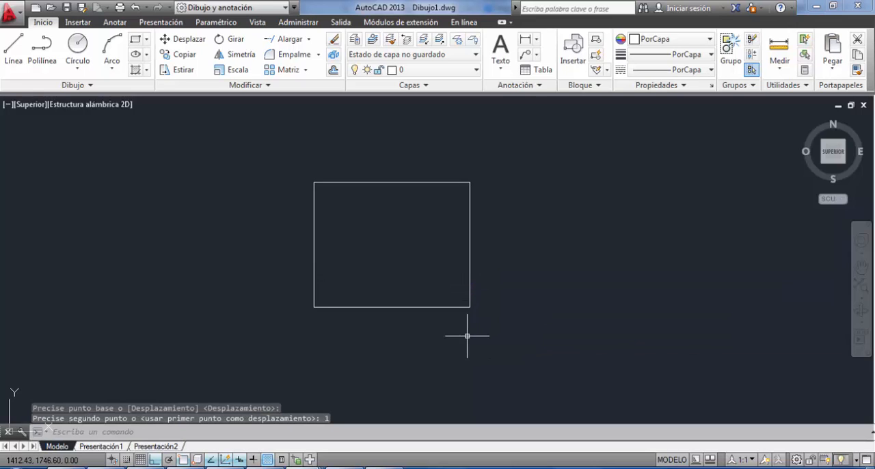
left_click(777, 50)
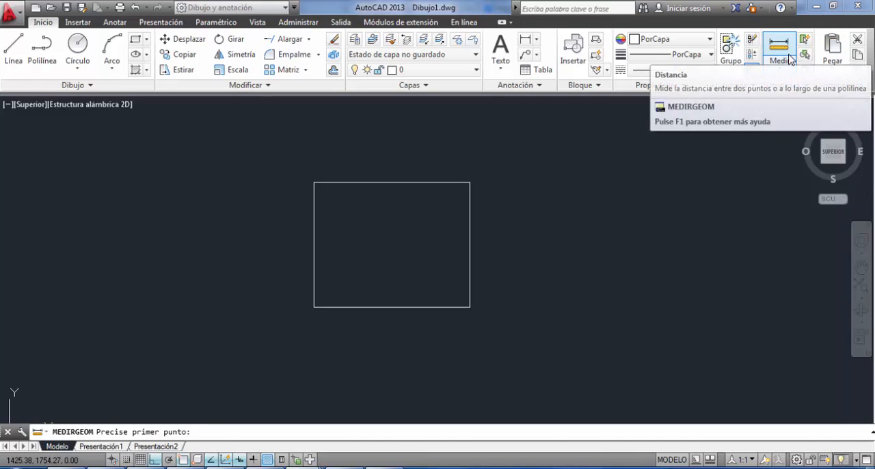
left_click(469, 182)
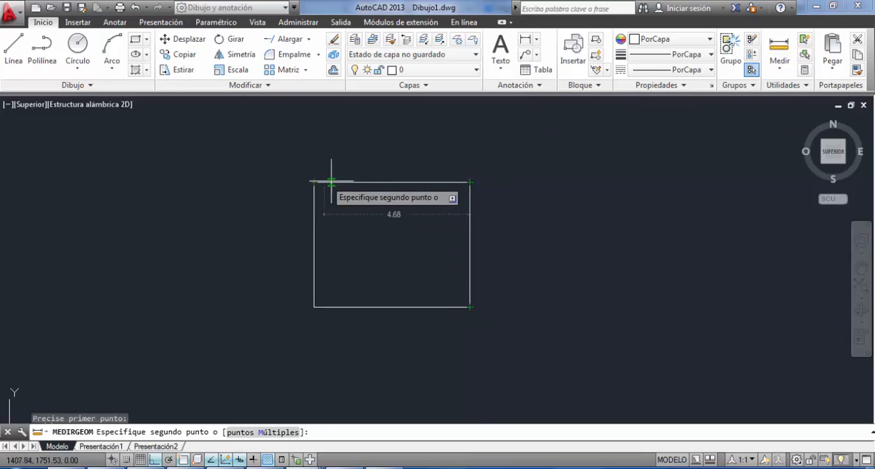
key("Escape")
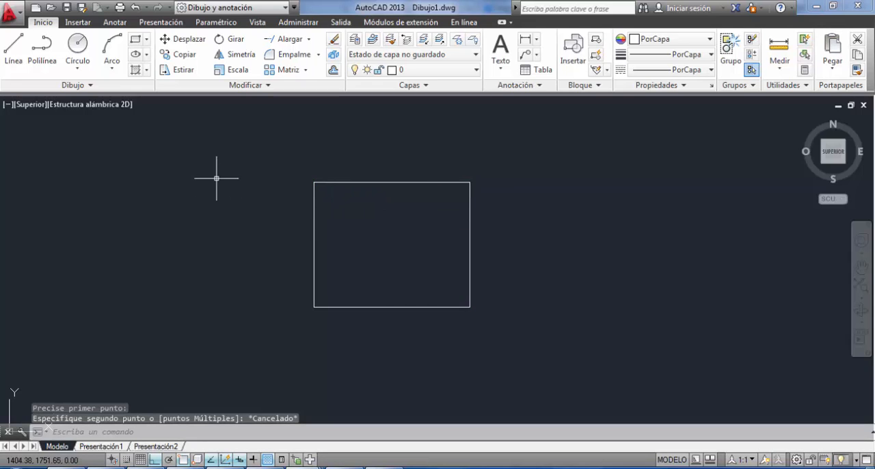
Erase the stretched practice rectangle.
left_click(265, 172)
left_click(583, 357)
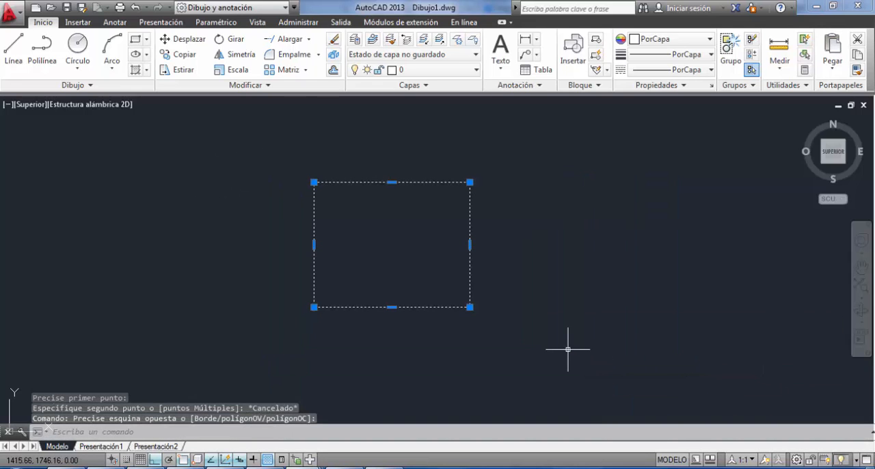
key("Delete")
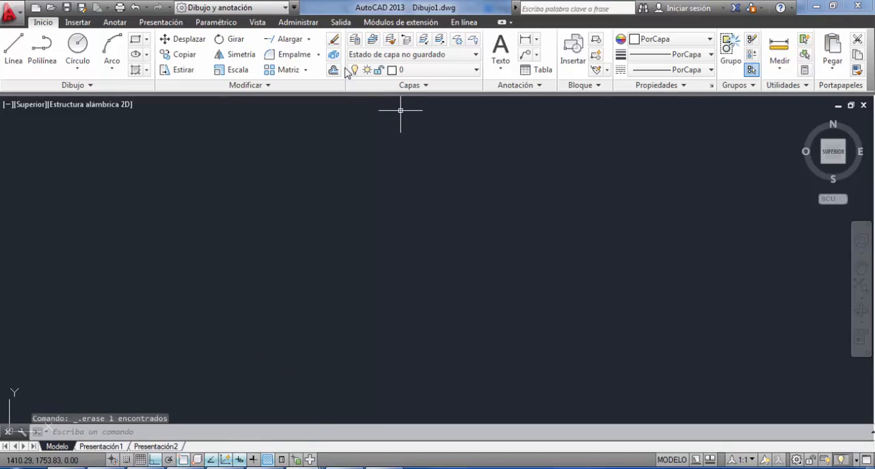
Draw a closed rectangle 0.5 units wide and 0.4 units high as a polyline in the empty drawing area.
left_click(306, 70)
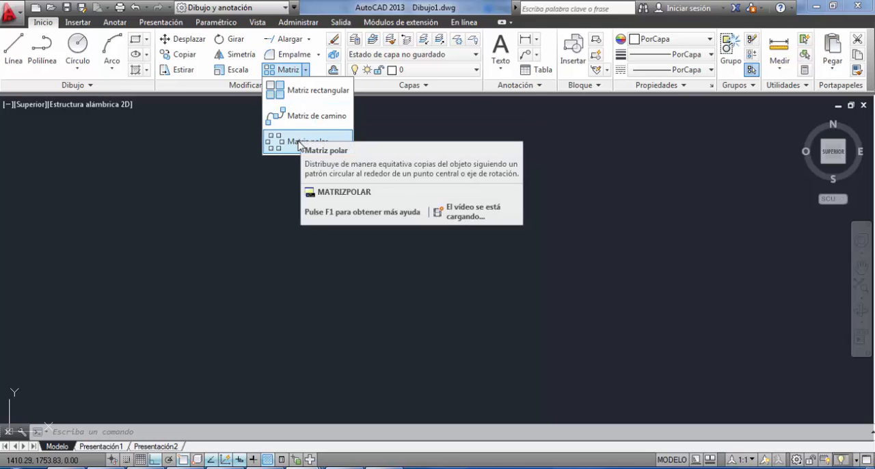
left_click(42, 53)
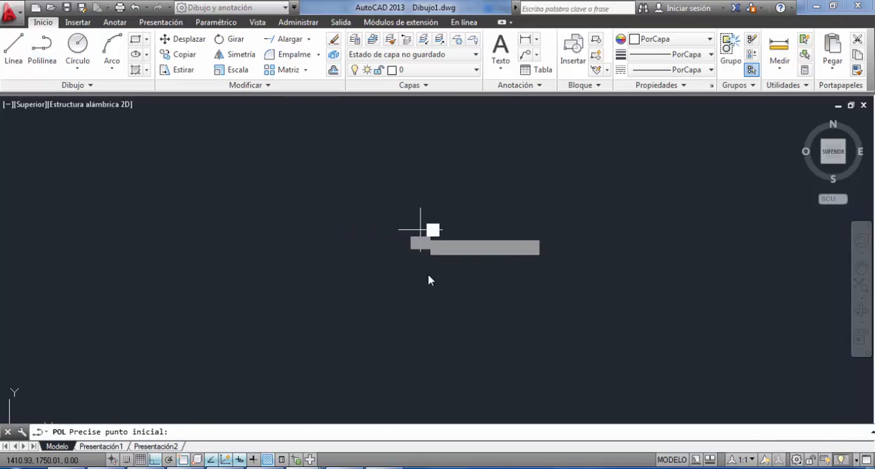
left_click(420, 230)
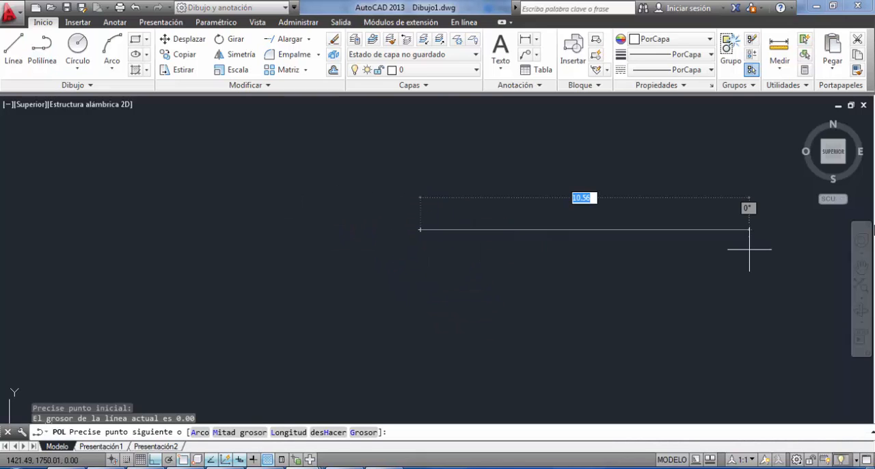
type(".5")
key("Return")
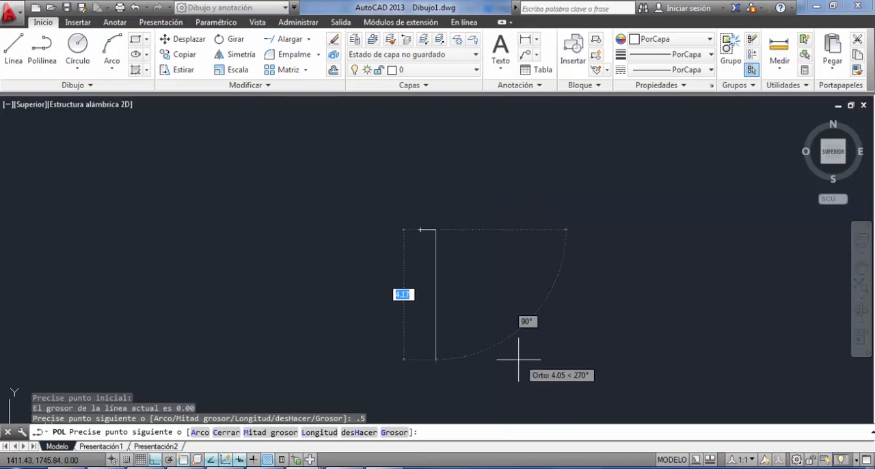
type(".4")
key("Return")
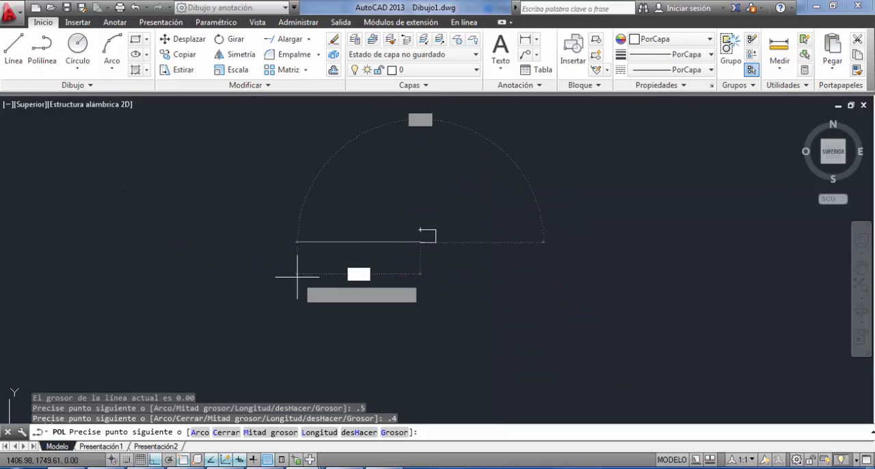
type(".5")
key("Return")
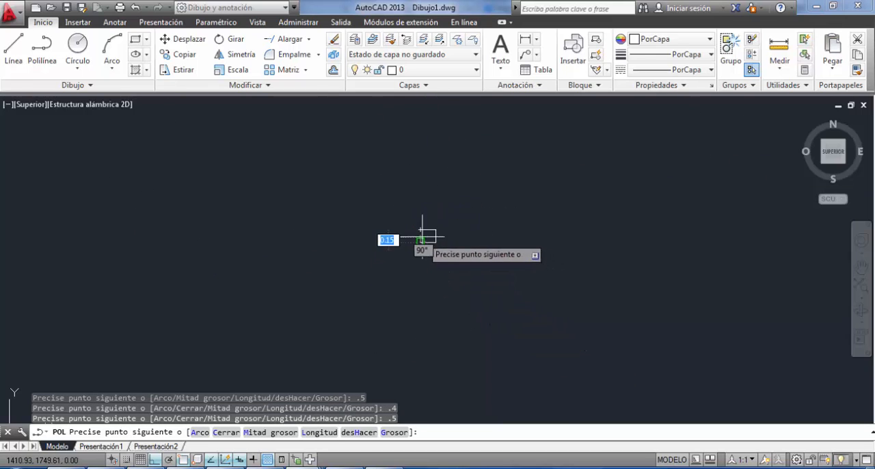
key("Return")
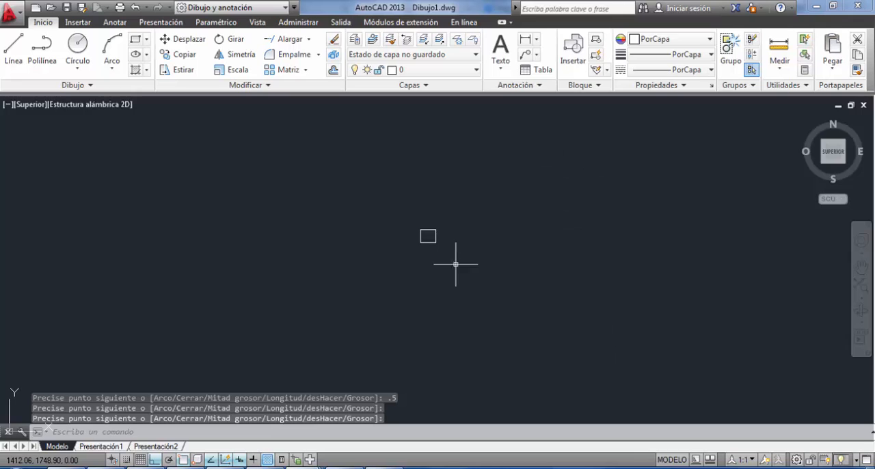
Create a rectangular array from the small 0.5 by 0.4 rectangle.
middle_click_drag(467, 240, 388, 234)
scroll(354, 237, "down", 2)
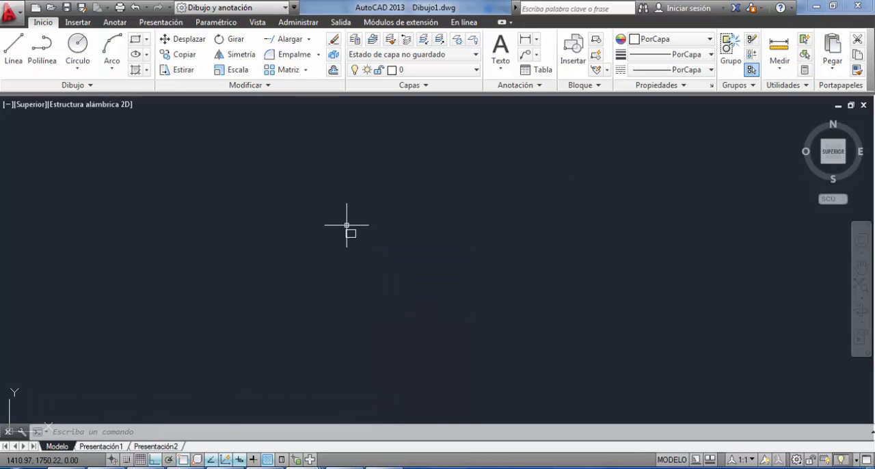
left_click(350, 233)
scroll(328, 219, "up", 3)
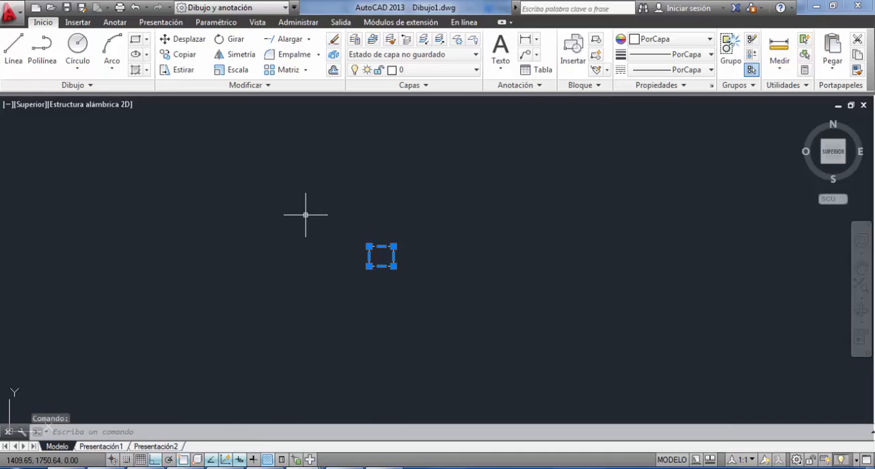
left_click(305, 70)
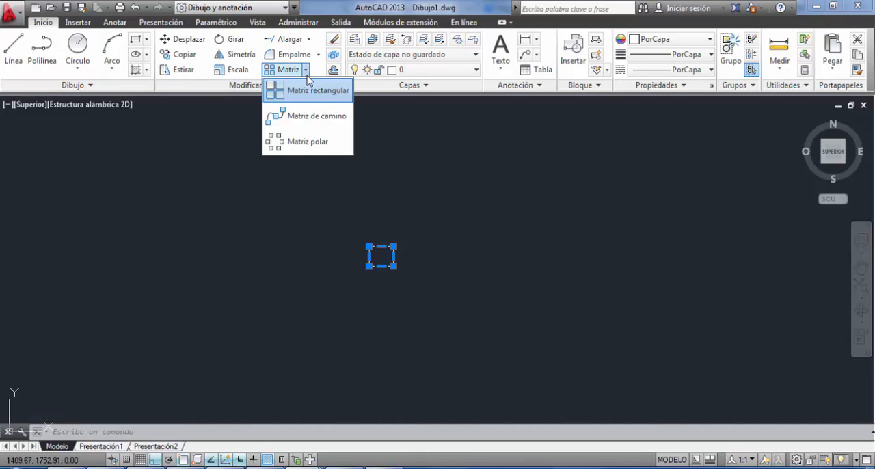
left_click(305, 89)
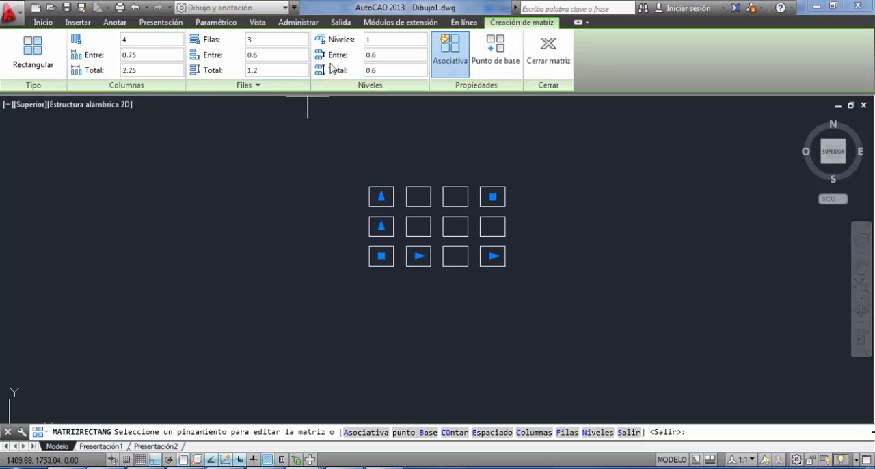
Set the rectangular array to 8 columns and 10 rows.
double_click(140, 43)
left_click_drag(257, 41, 238, 43)
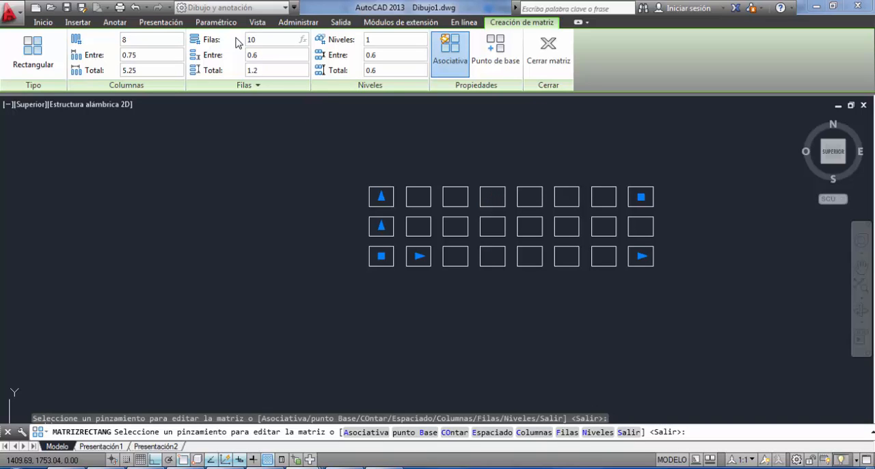
left_click(239, 148)
scroll(314, 187, "down", 2)
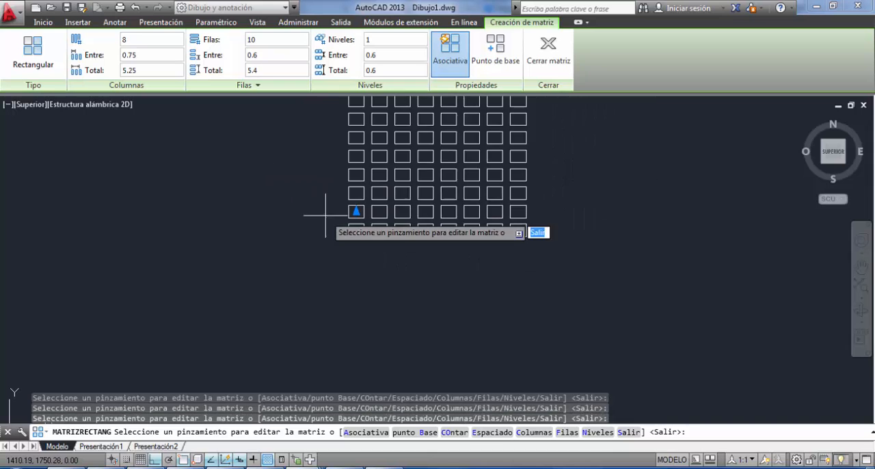
middle_click_drag(325, 219, 258, 355)
scroll(253, 317, "down", 1)
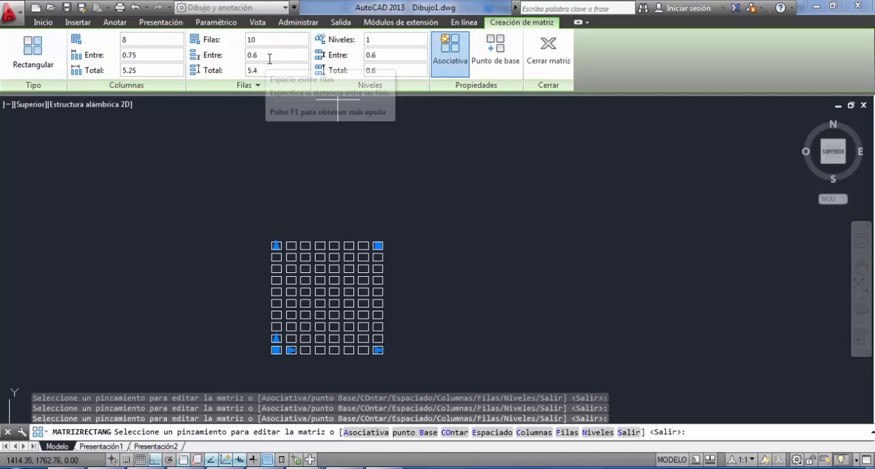
Set the spacing between the array's rows to 0.5 units.
left_click_drag(269, 57, 220, 60)
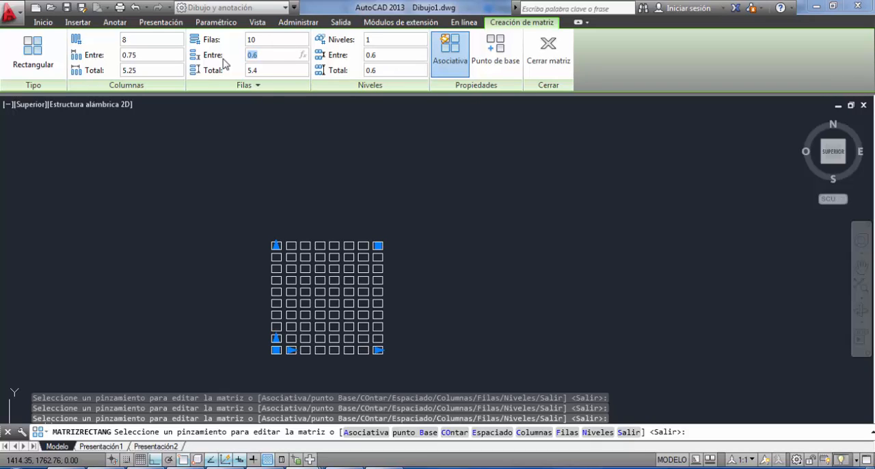
type(".5")
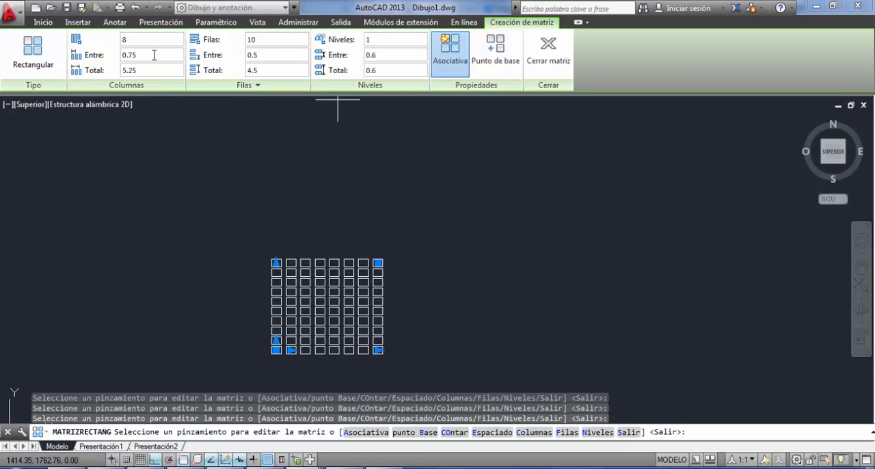
left_click(152, 55)
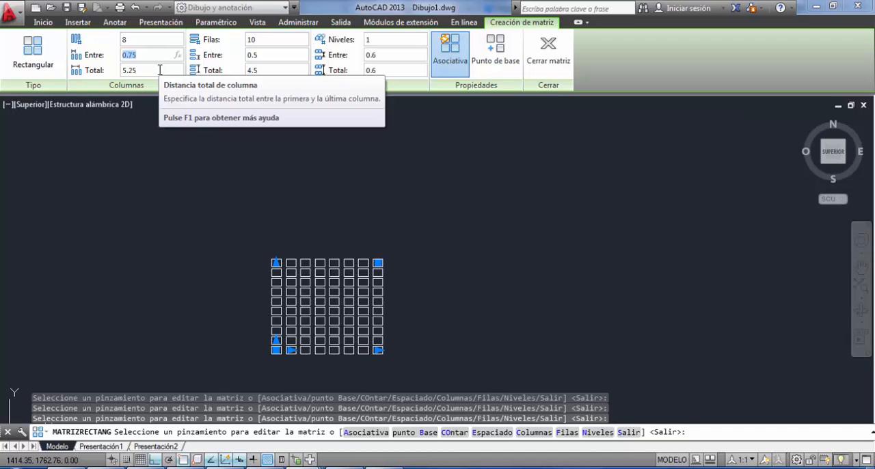
left_click(269, 54)
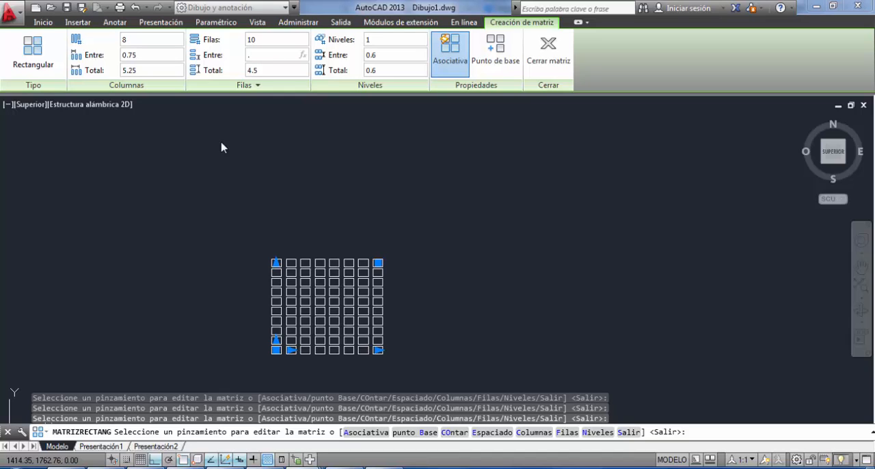
Set the rectangular array's row spacing to 0.9 and its column spacing to 0.6 units, and finish the array.
key("Return")
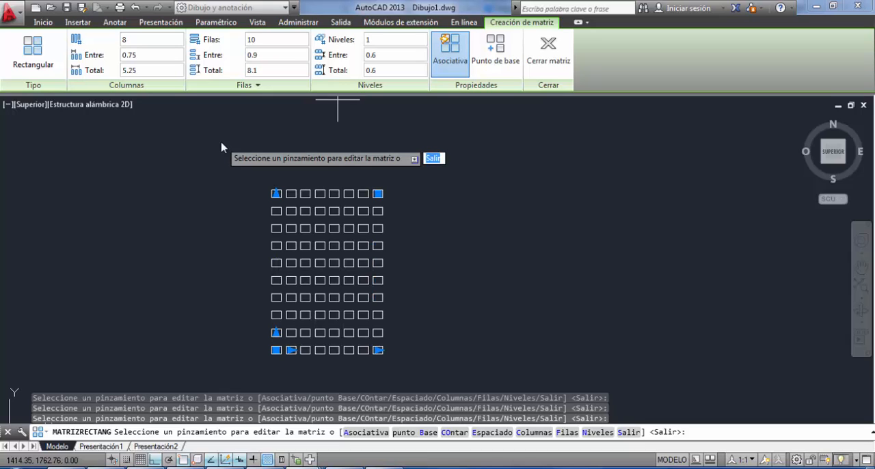
left_click(154, 54)
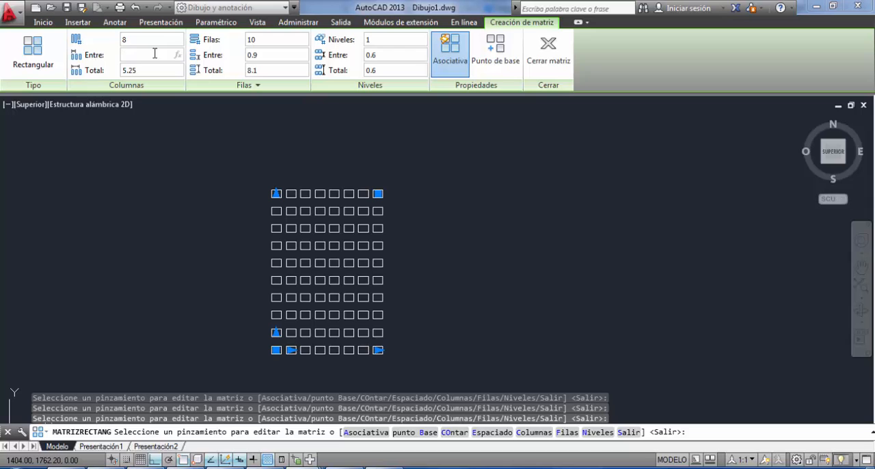
type(".6")
key("Return")
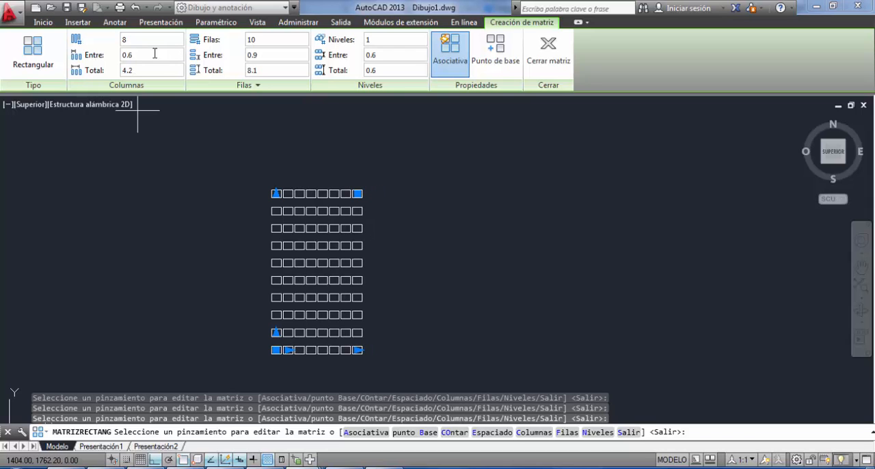
key("Escape")
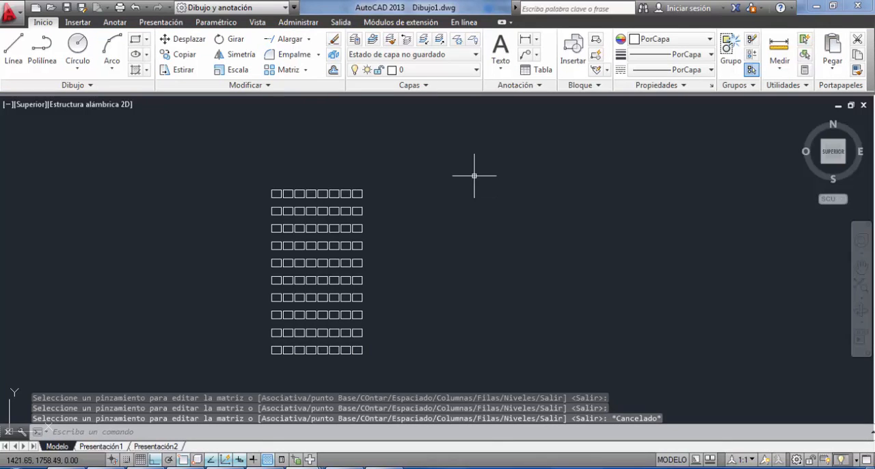
left_click(375, 231)
left_click(312, 255)
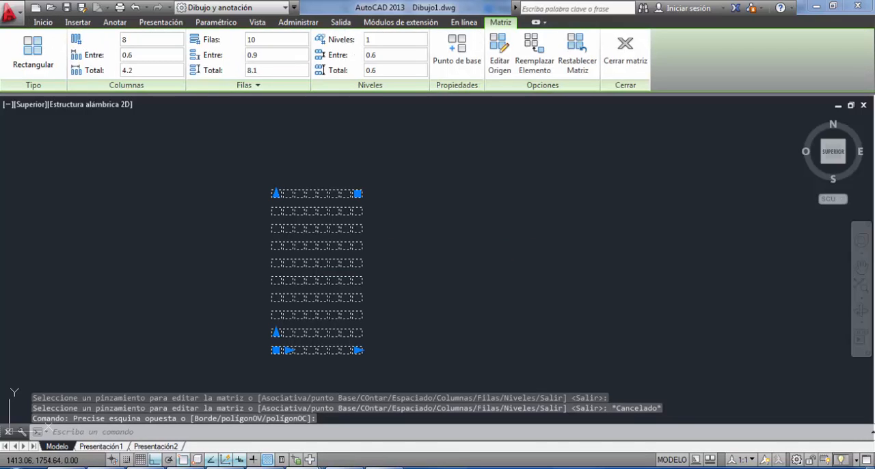
key("Escape")
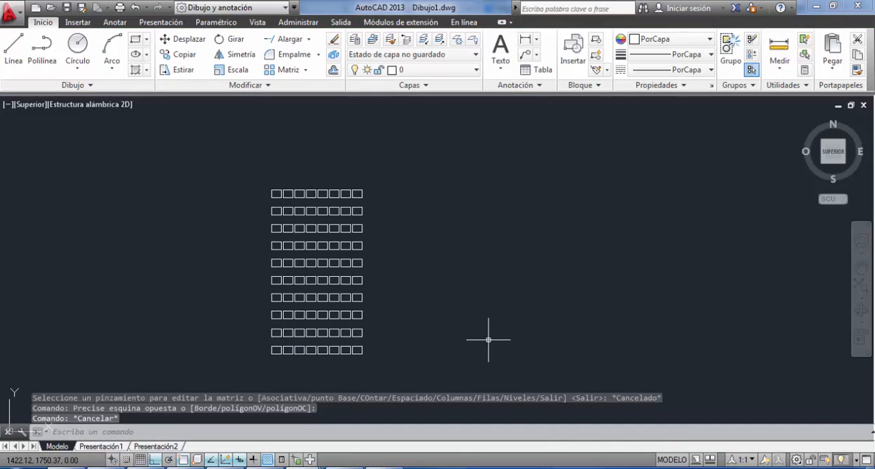
Draw a circle with a radius of 0.75 units in the empty area beside the array.
middle_click_drag(515, 281, 426, 283)
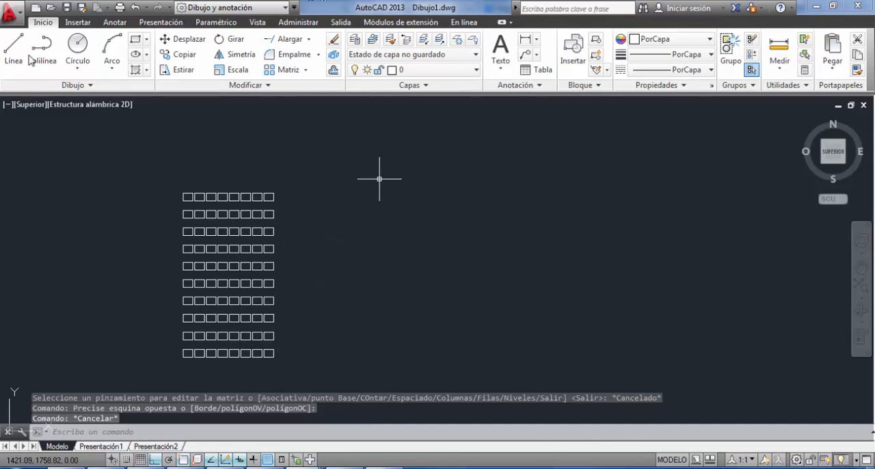
left_click(81, 56)
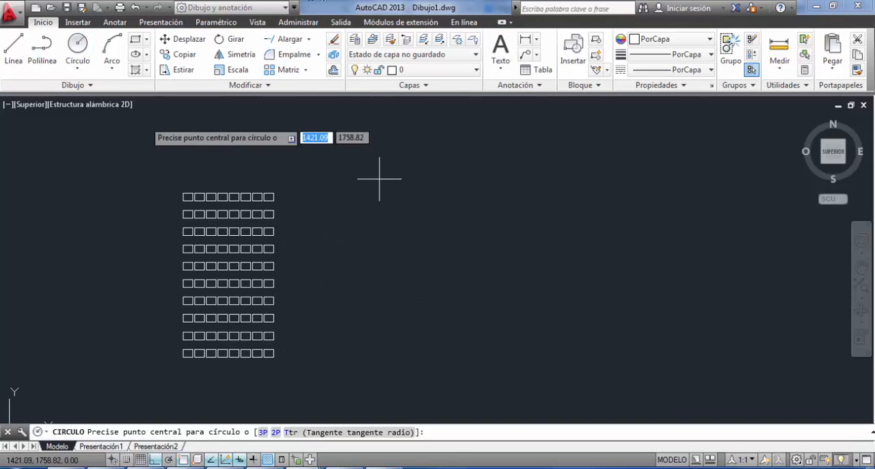
left_click(509, 234)
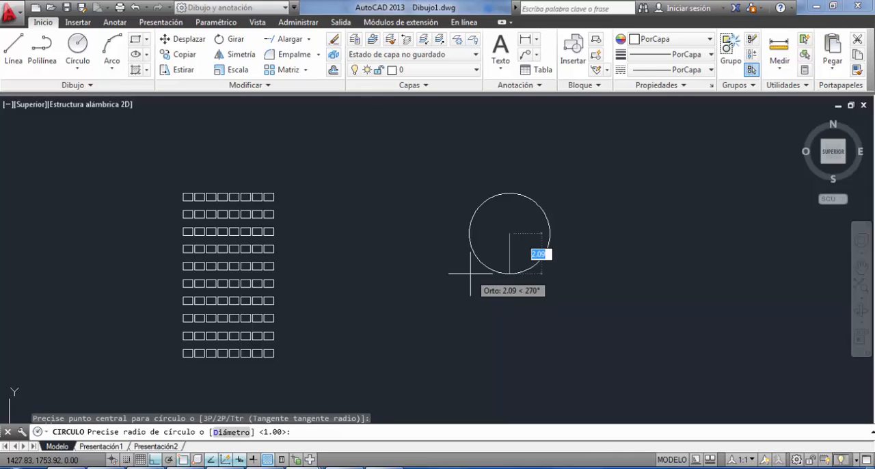
type(".7")
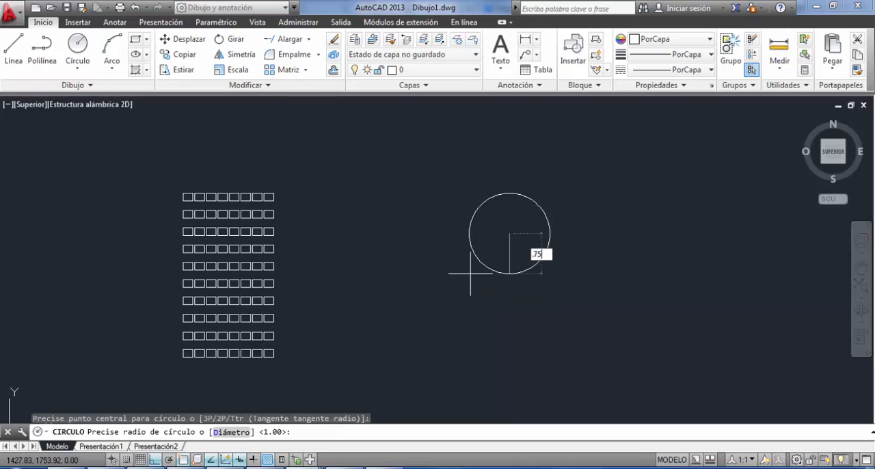
type("5")
key("Return")
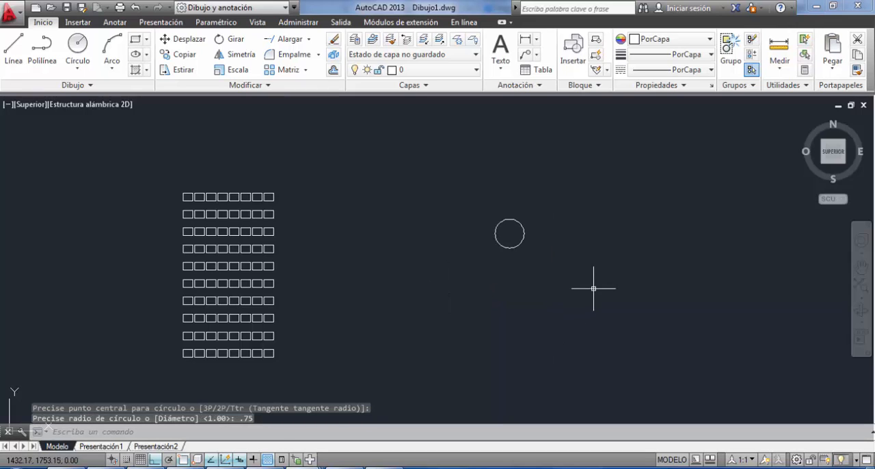
Draw a 0.5 by 0.5 unit square as a polyline just beside the circle's upper right.
scroll(519, 203, "up", 5)
scroll(516, 248, "up", 5)
middle_click_drag(507, 277, 491, 229)
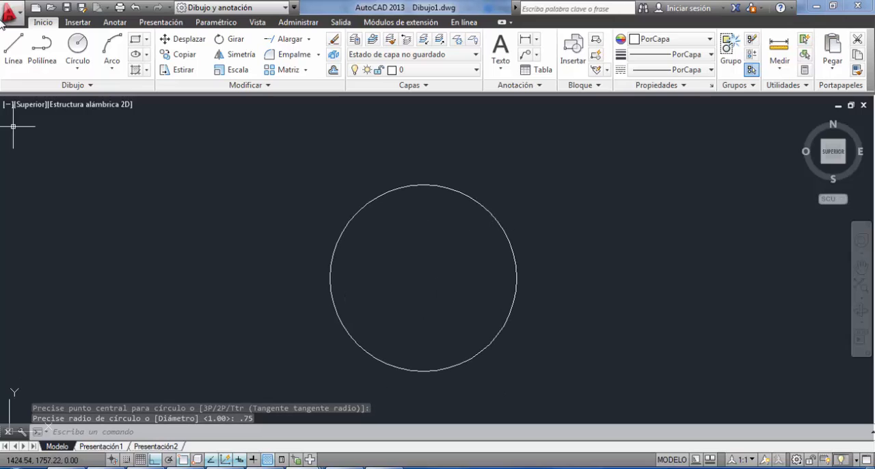
left_click(42, 51)
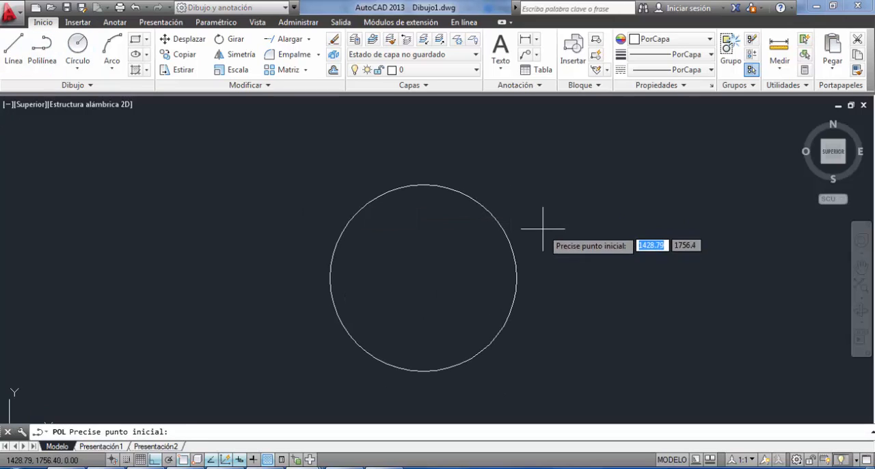
left_click(543, 246)
type(".5")
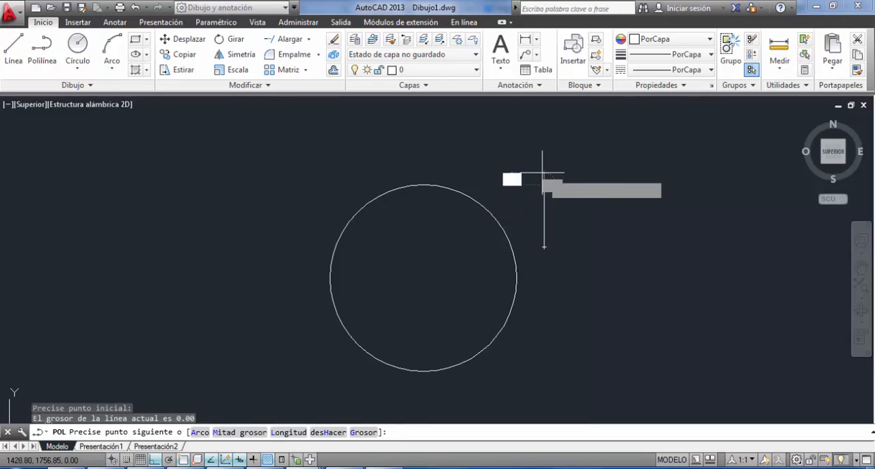
key("Return")
type(".5")
key("Return")
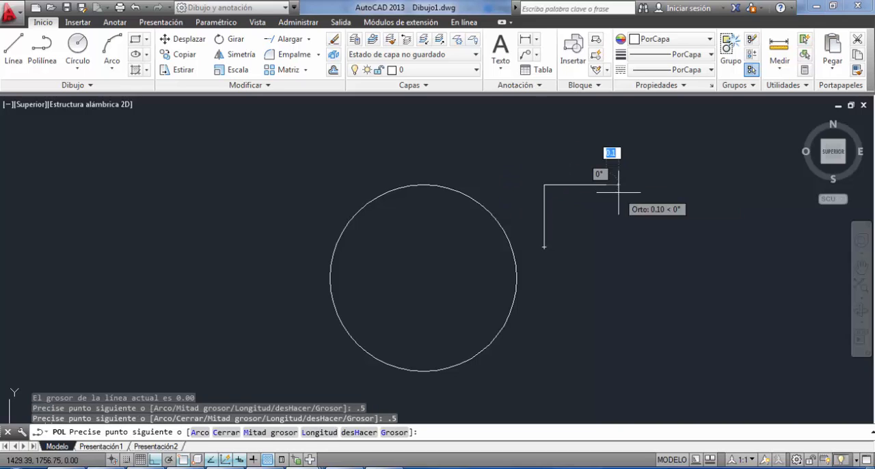
left_click(609, 278)
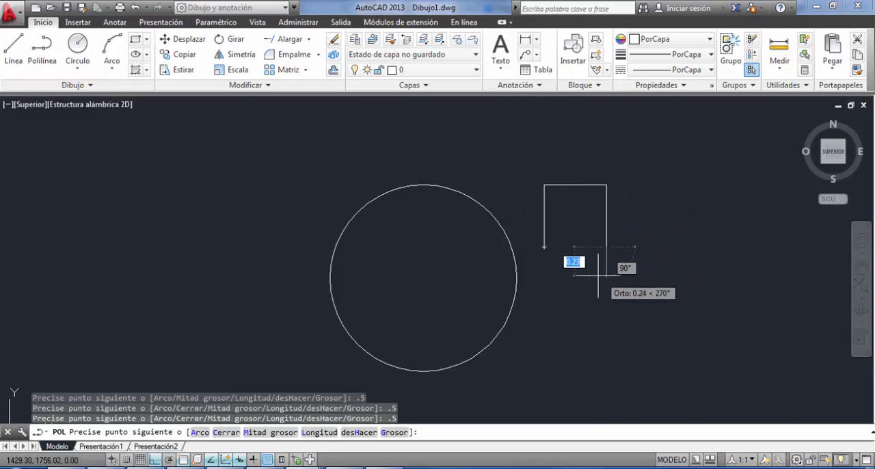
left_click(543, 247)
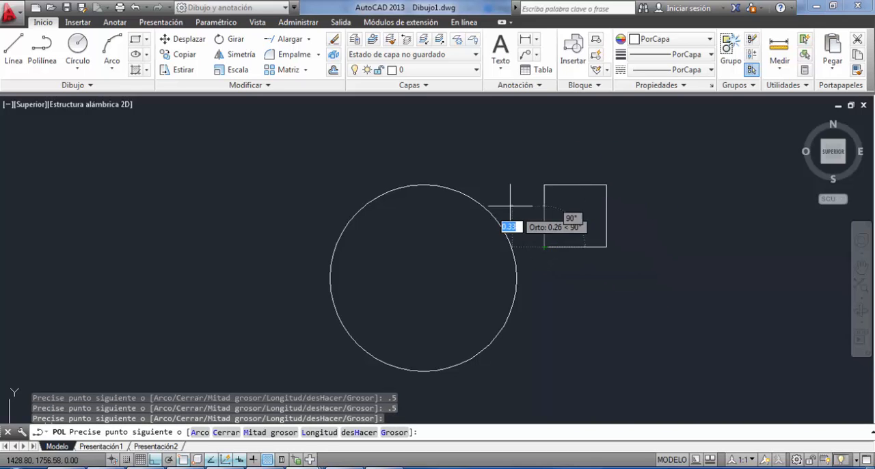
key("Escape")
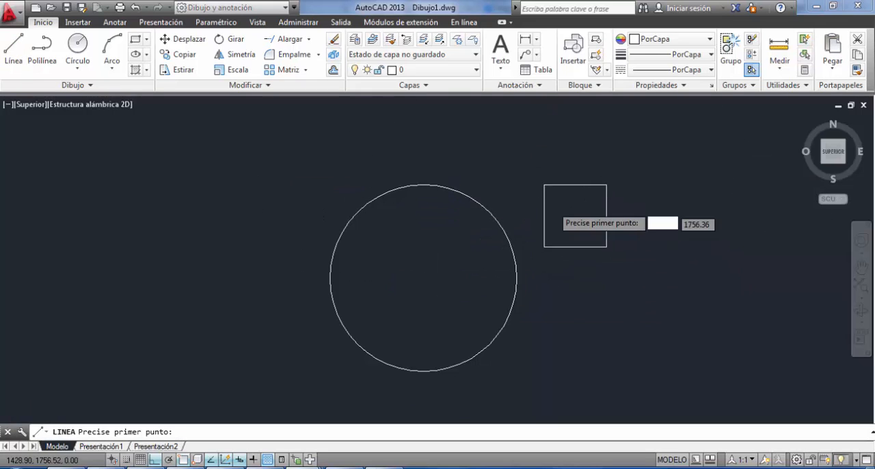
Draw a horizontal line across the square from side to side, a little below its top edge.
scroll(553, 206, "up", 2)
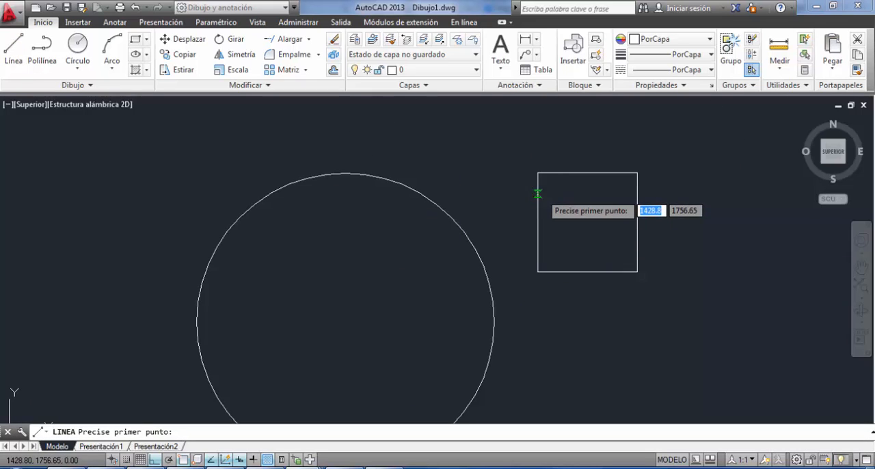
left_click(539, 193)
left_click(636, 194)
key("Escape")
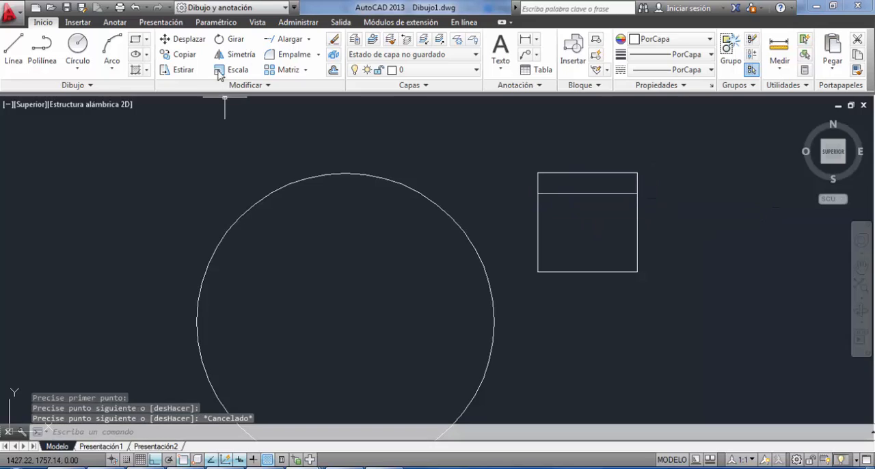
Draw a three-point arc between the horizontal line's two ends, passing through the midpoint of the square's top edge.
left_click(111, 48)
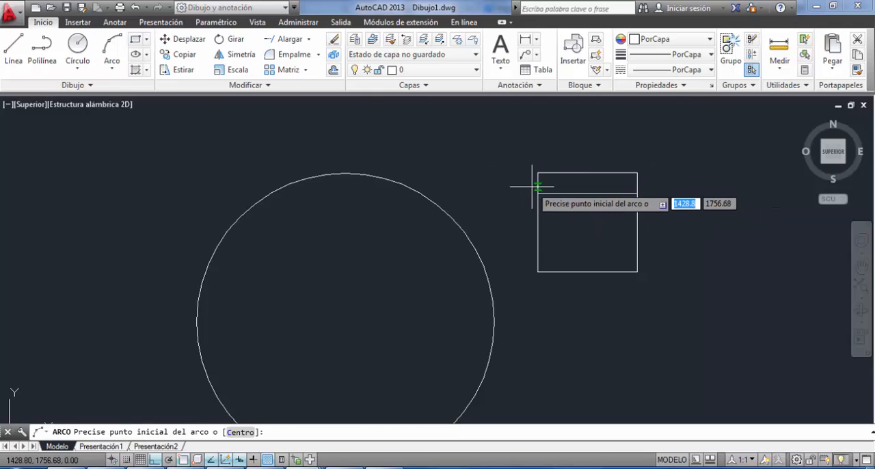
left_click(538, 193)
left_click(587, 171)
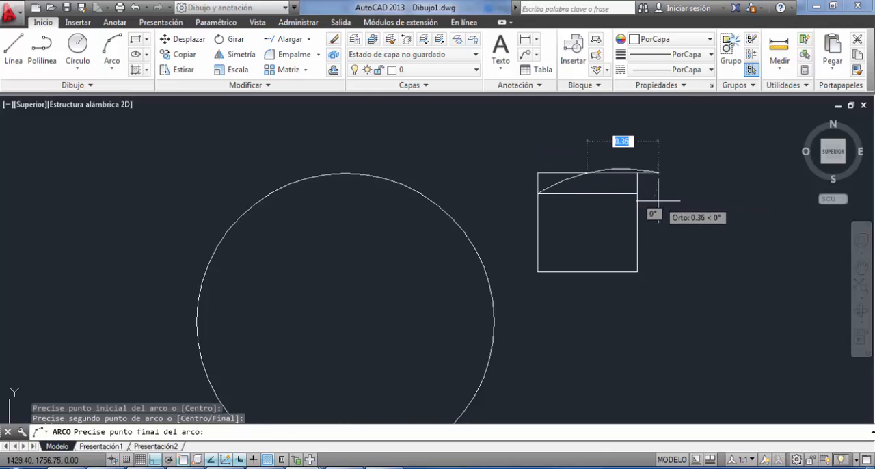
left_click(636, 194)
key("Escape")
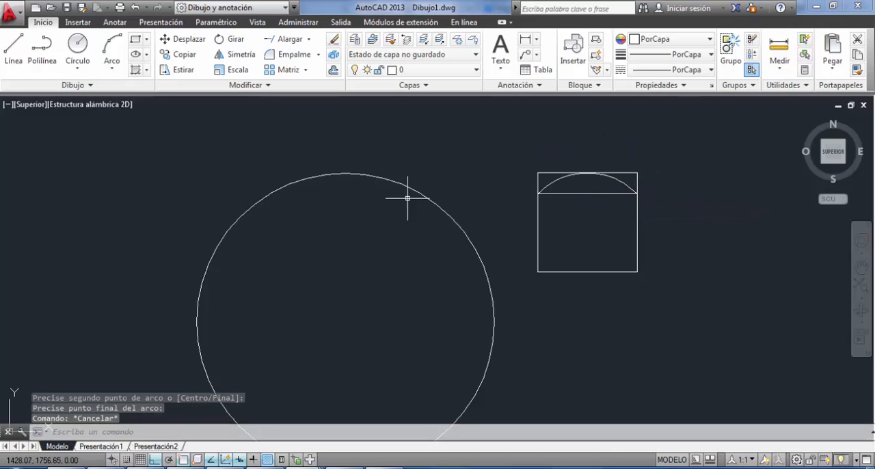
Delete the horizontal helper line beneath the arc in the square.
left_click(578, 183)
left_click(564, 209)
key("Delete")
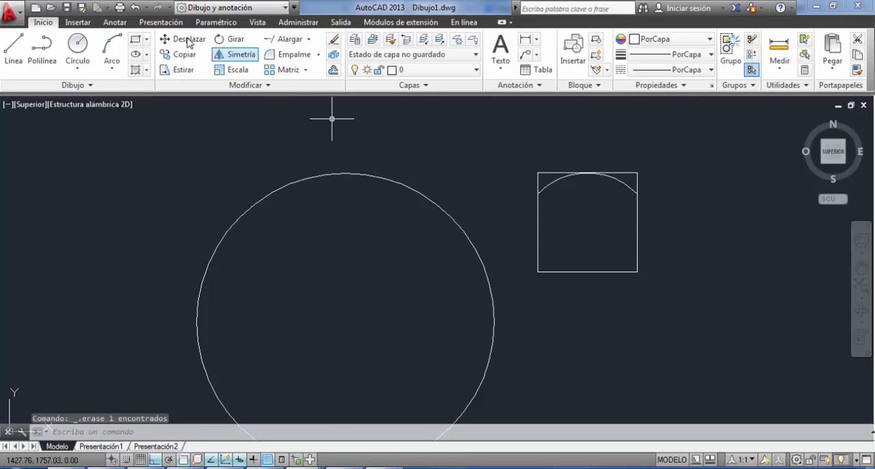
Offset the arc 0.015 units towards the inside of the square.
left_click(333, 72)
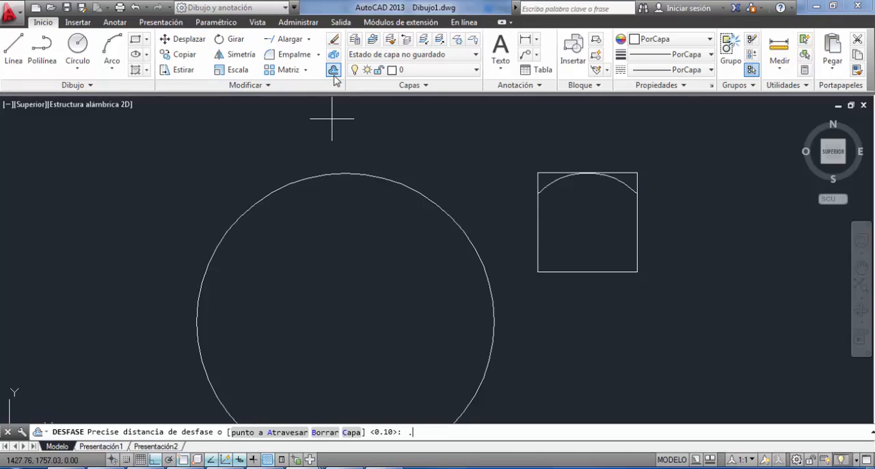
type(".015")
key("Return")
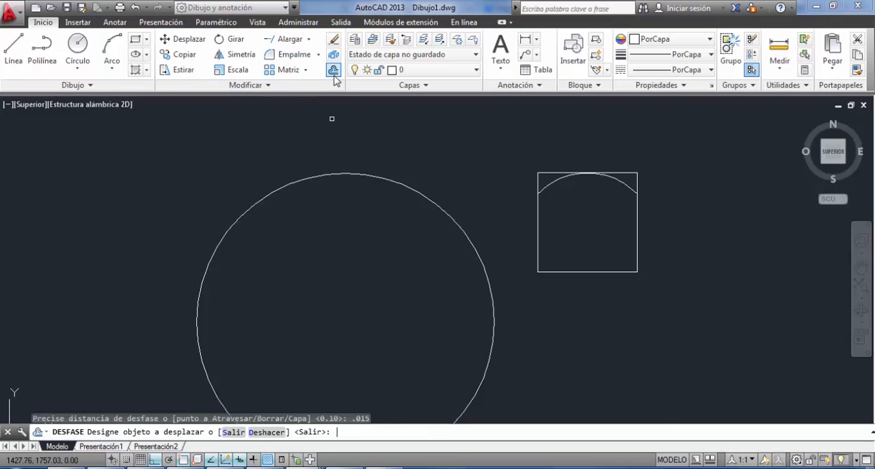
left_click(553, 182)
left_click(592, 192)
key("Escape")
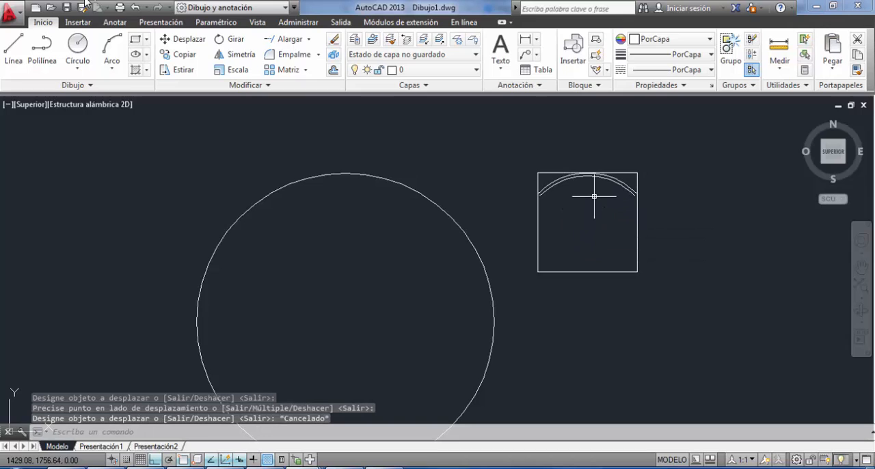
Extend both ends of the inner offset arc to the sides of the square.
left_click(308, 39)
left_click(289, 84)
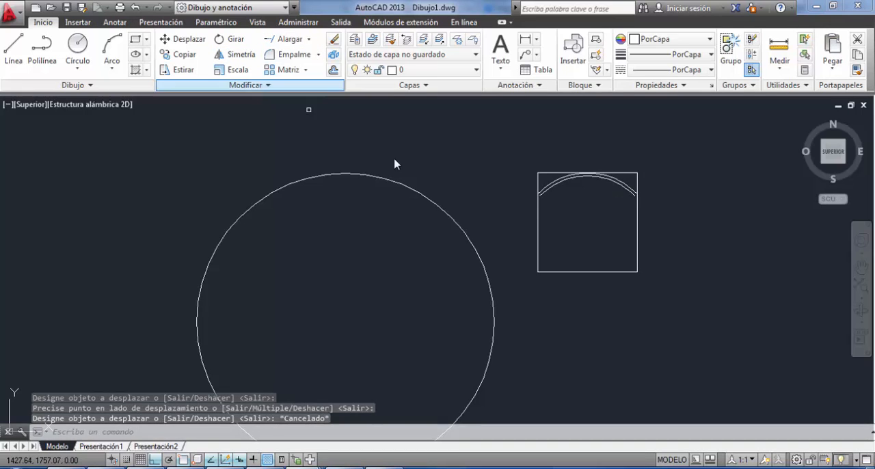
key("Return")
scroll(539, 195, "up", 5)
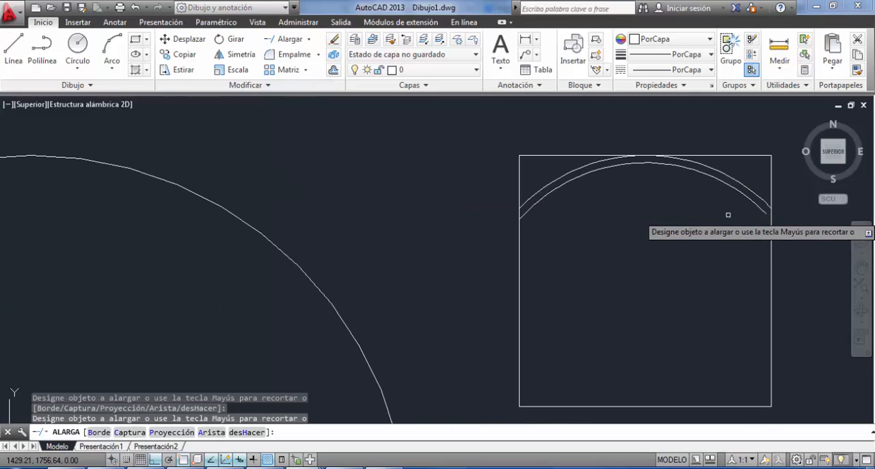
left_click(768, 203)
left_click(767, 205)
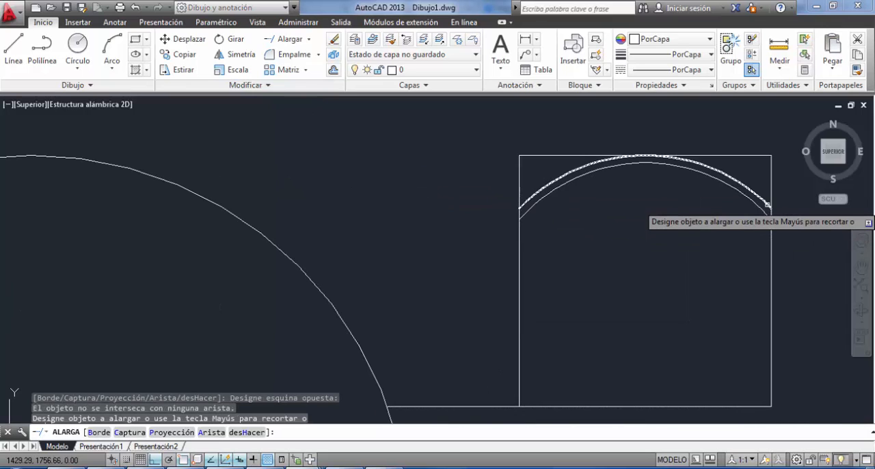
left_click(768, 205)
key("ctrl+z")
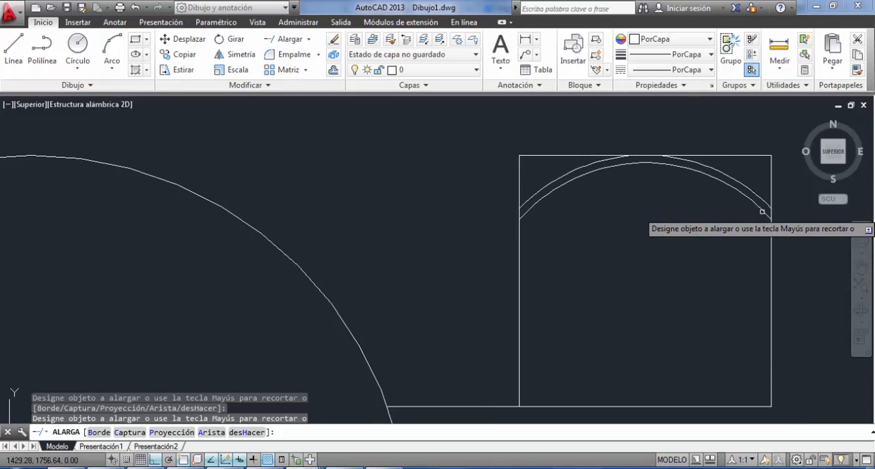
key("Escape")
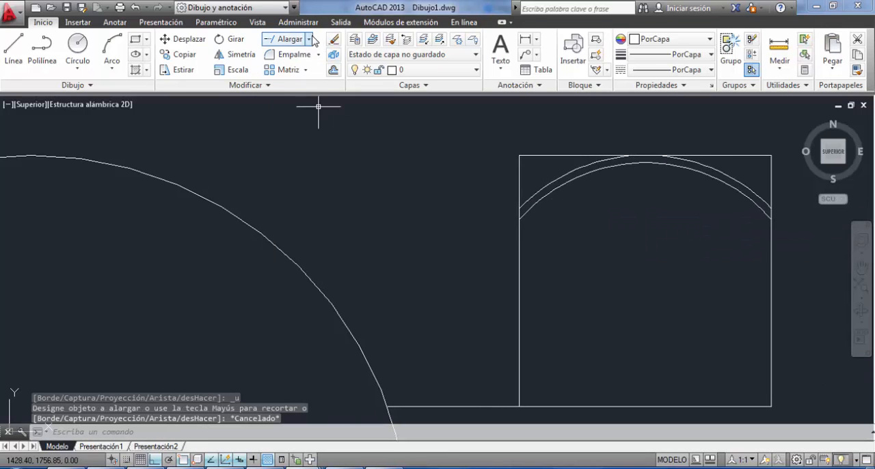
Trim away the square's two top corners and top edge outside the outer arc.
left_click(308, 39)
left_click(305, 59)
key("Return")
left_click(545, 131)
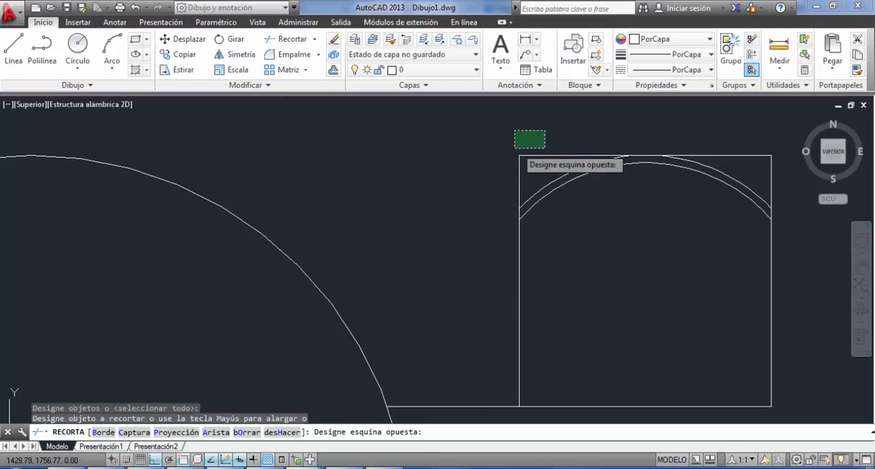
left_click(500, 163)
left_click(778, 150)
left_click(752, 167)
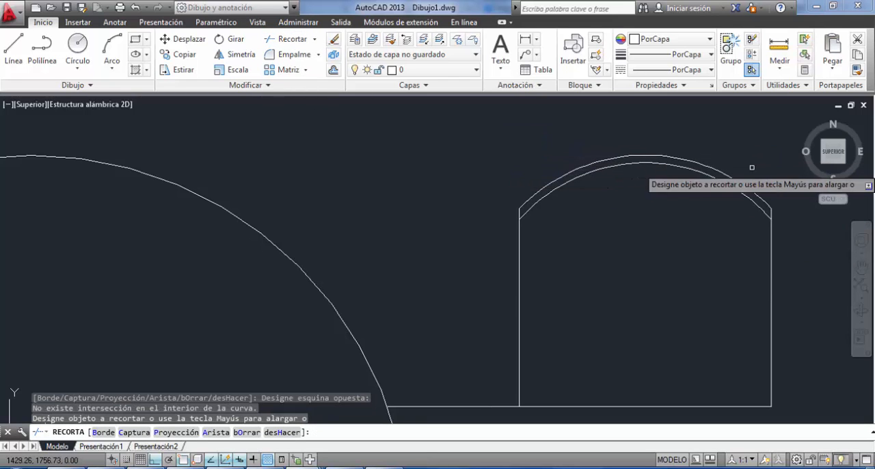
key("Escape")
middle_click_drag(553, 191, 382, 187)
scroll(382, 186, "down", 2)
left_click(393, 164)
left_click(484, 206)
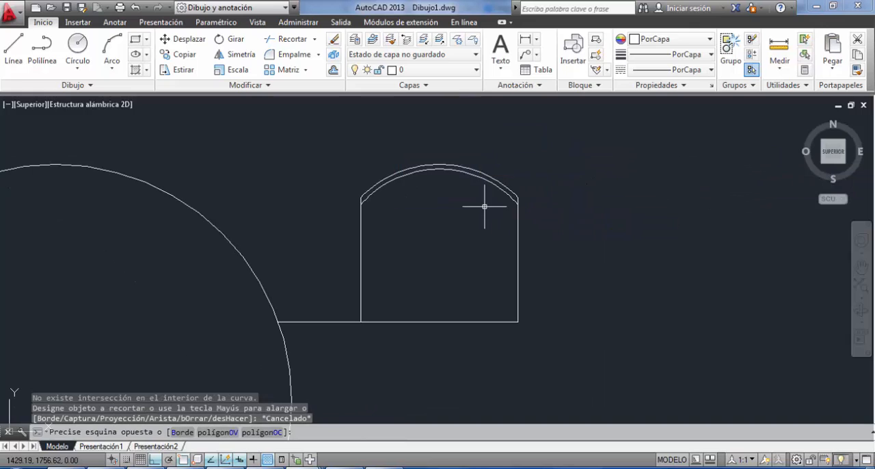
scroll(490, 195, "down", 2)
middle_click_drag(495, 220, 484, 172)
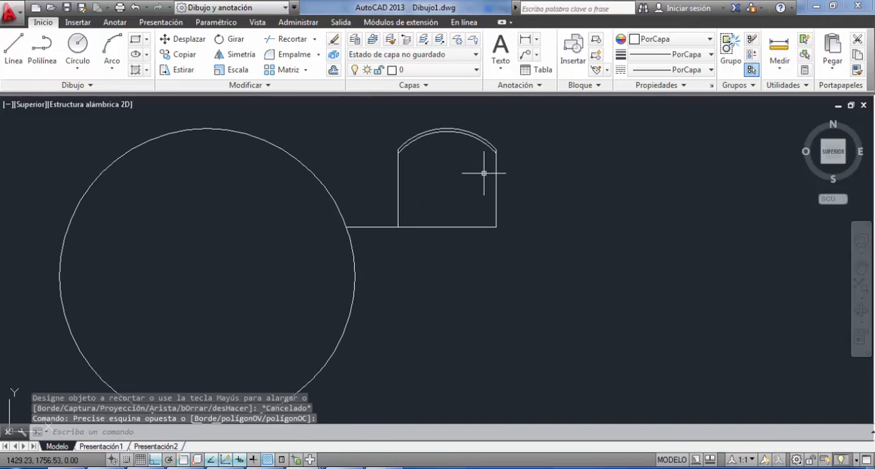
Shorten the chair's base line by bringing its end at the circle to the chair's nearer lower corner.
left_click(388, 206)
left_click(387, 253)
left_click(386, 253)
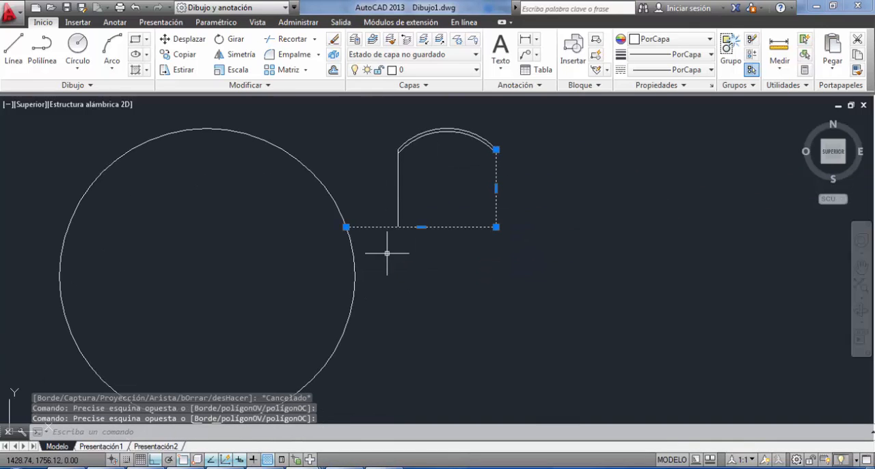
left_click(344, 226)
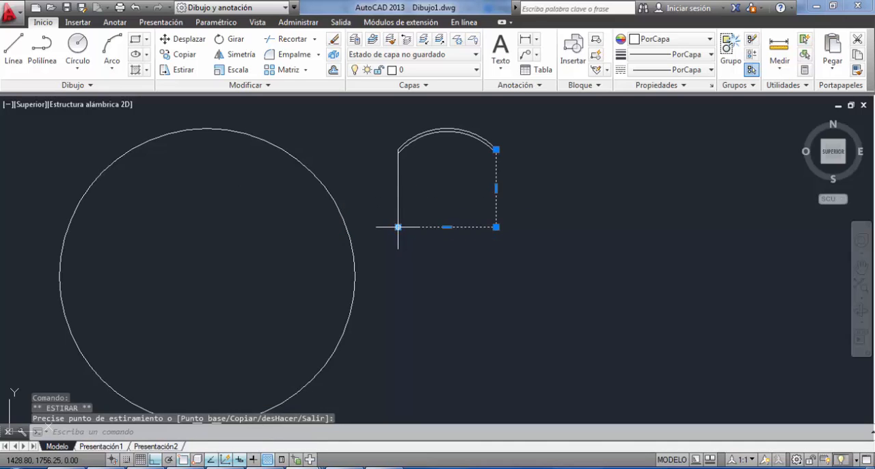
key("Escape")
Move the whole chair outline from the midpoint of its base to the top quadrant of the circle.
scroll(471, 251, "down", 2)
left_click(406, 145)
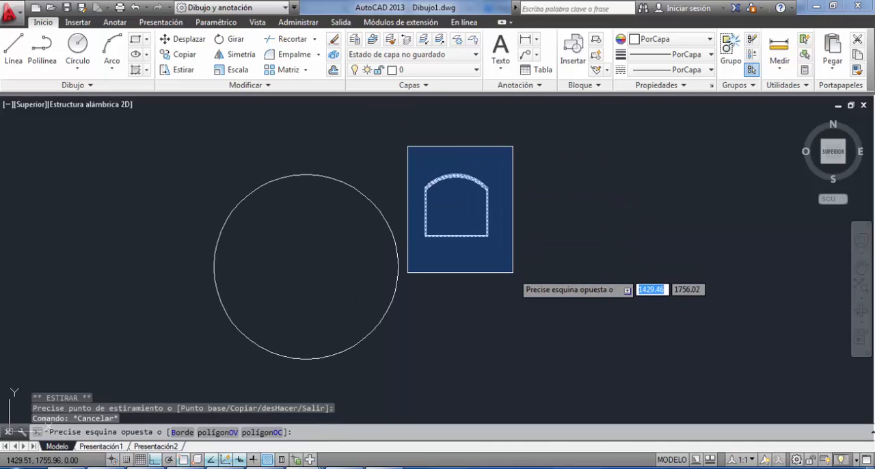
left_click(517, 293)
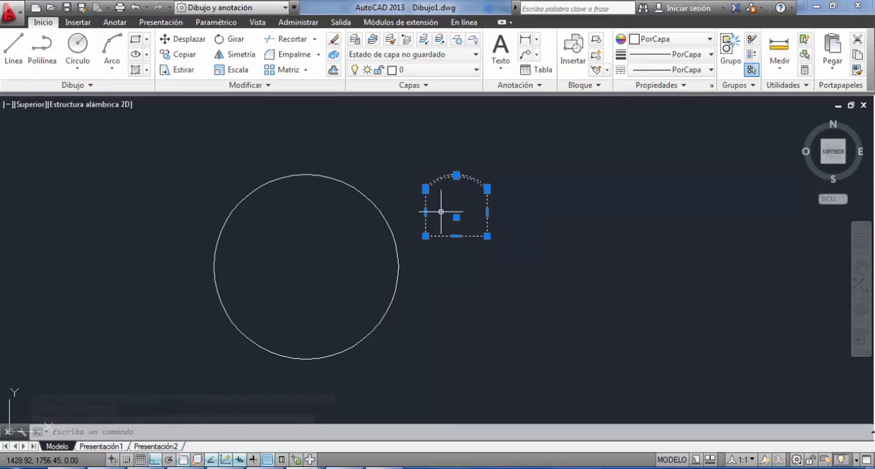
type("d")
key("Return")
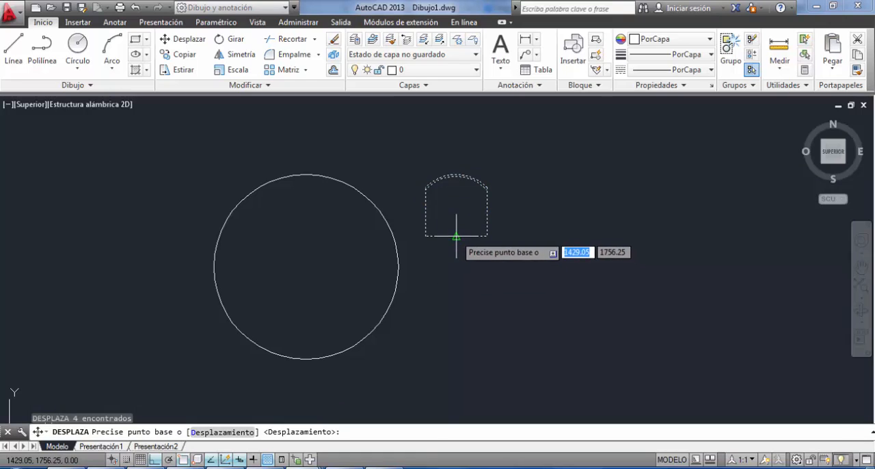
left_click(456, 235)
left_click(306, 175)
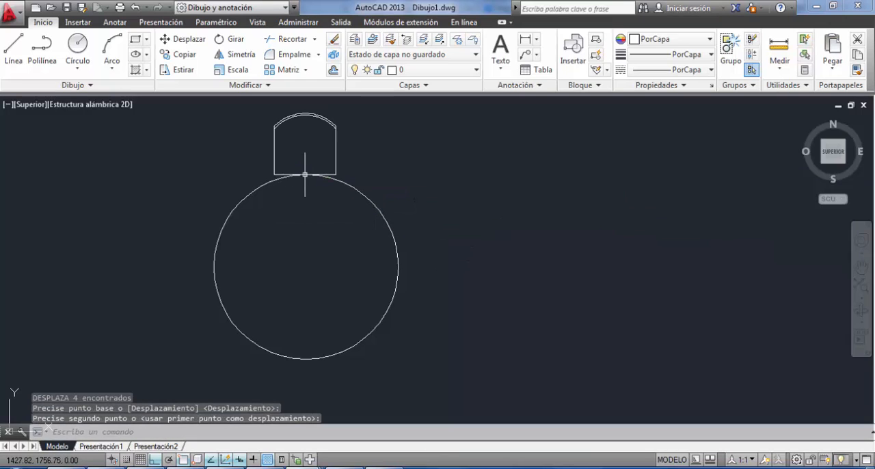
key("Escape")
Move the chair outline straight down so that its lower part overlaps the circle.
scroll(303, 261, "down", 2)
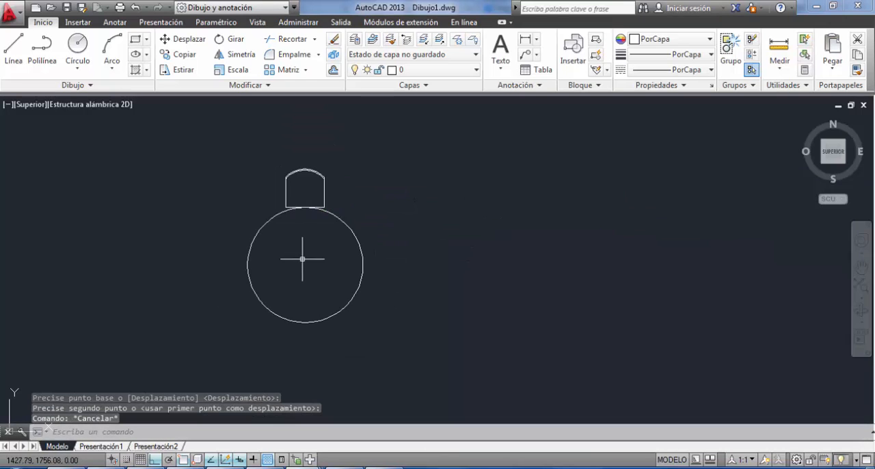
left_click(275, 145)
left_click(347, 226)
type("d")
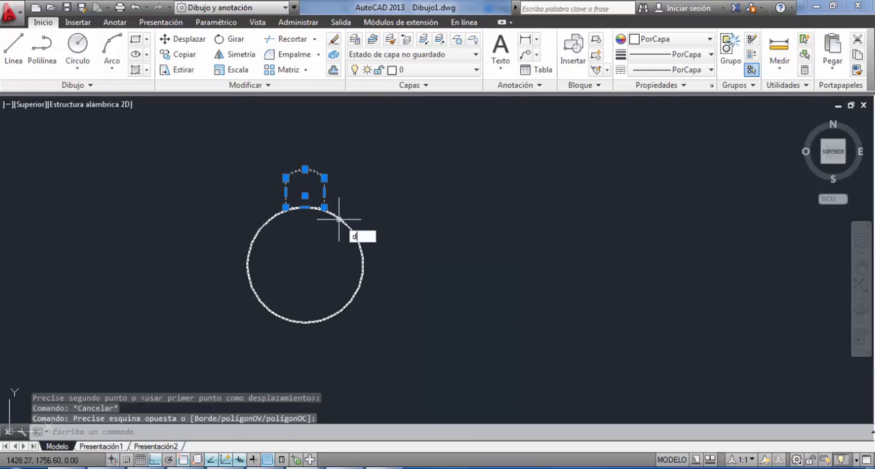
key("Return")
left_click(364, 164)
left_click(364, 181)
key("Escape")
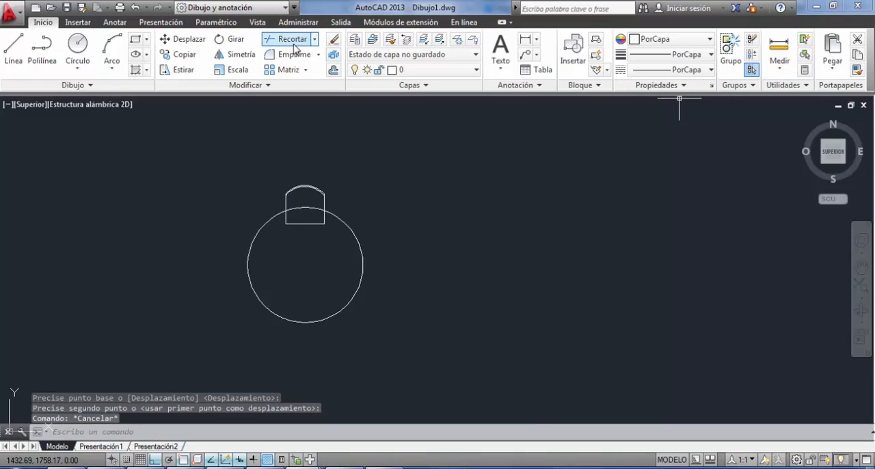
Trim the parts of the chair's two side lines that lie inside the circle.
key("Return")
scroll(239, 310, "up", 4)
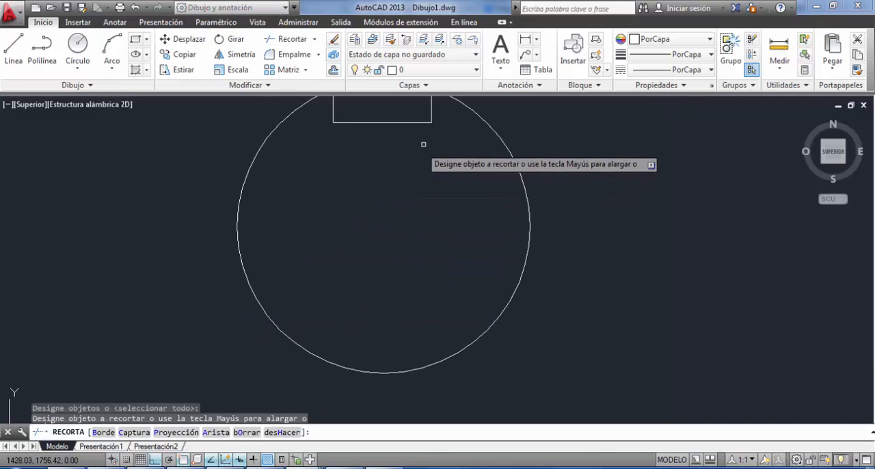
left_click(438, 116)
middle_click_drag(411, 127, 397, 211)
left_click(320, 253)
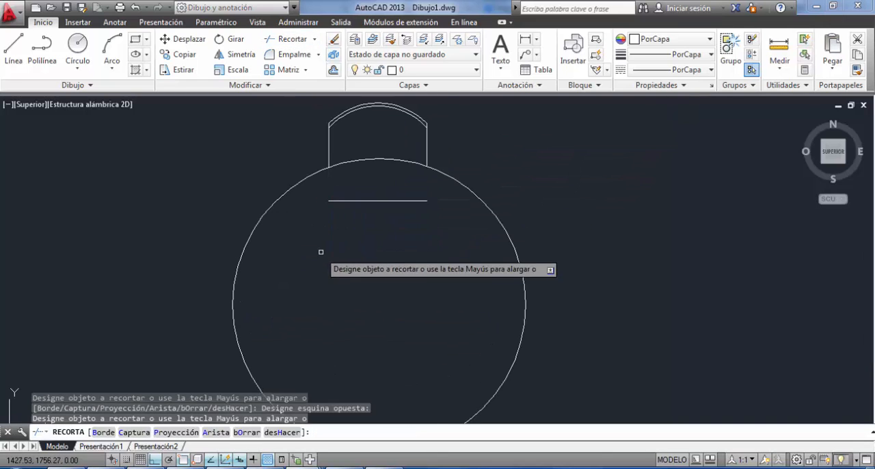
key("Escape")
Delete the chair's detached base line inside the circle.
left_click(397, 186)
left_click(364, 241)
key("Delete")
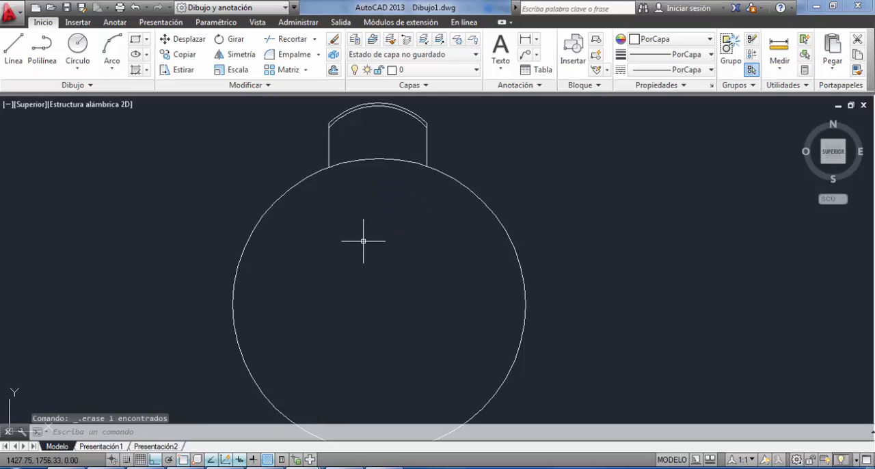
Group the chair's two side lines and two arcs, leaving the circle out.
scroll(363, 241, "down", 3)
scroll(362, 238, "down", 3)
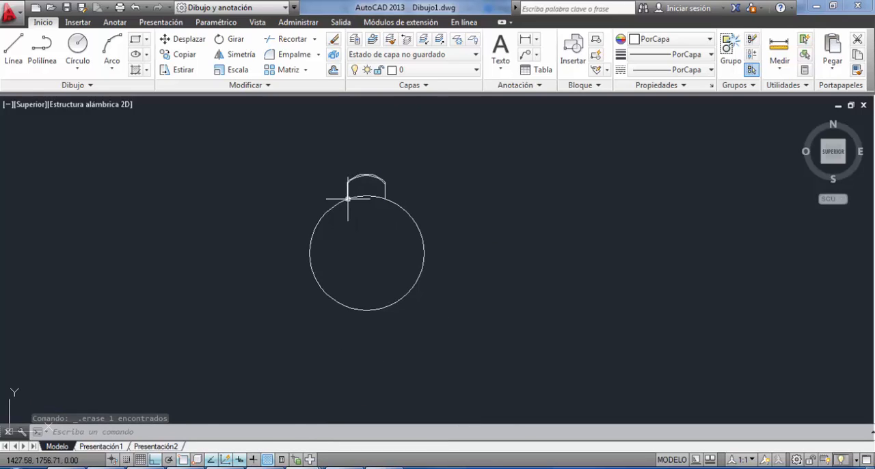
left_click(336, 146)
left_click(428, 234)
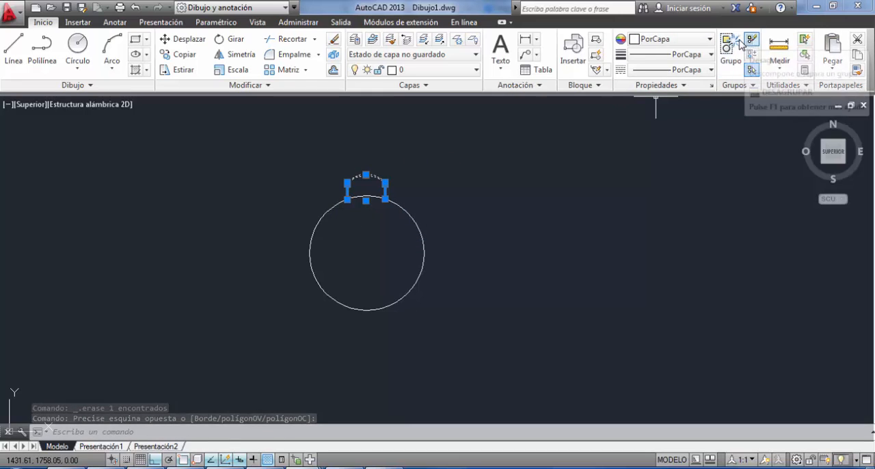
left_click(731, 45)
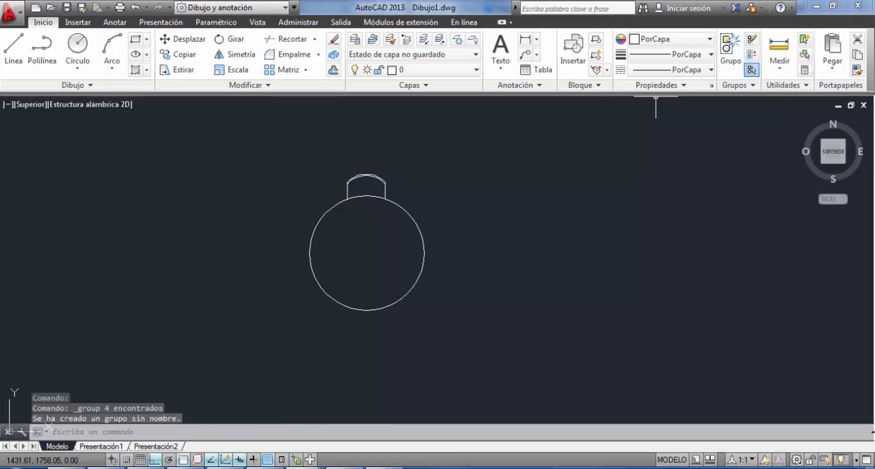
Try a polar array of the chair group about the circle's centre, then undo it.
left_click(379, 172)
left_click(374, 177)
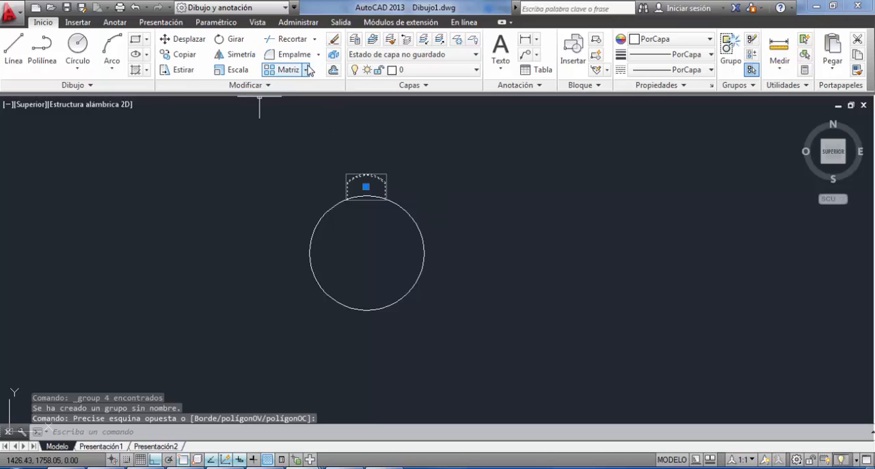
left_click(287, 69)
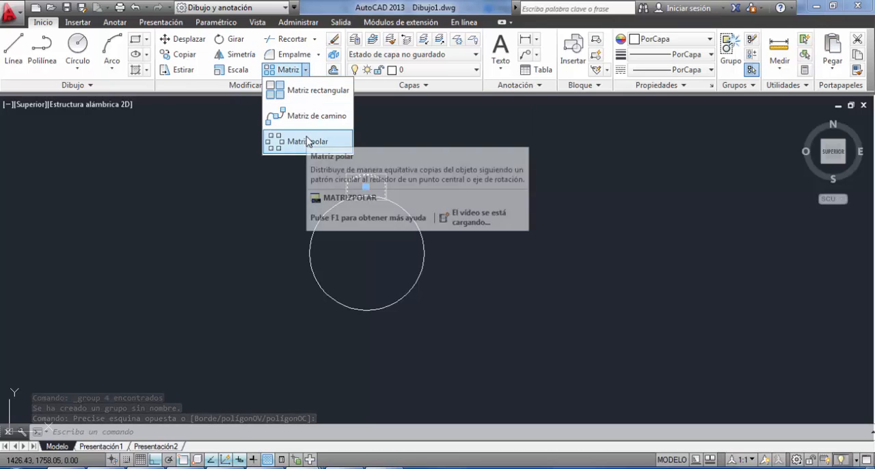
left_click(307, 142)
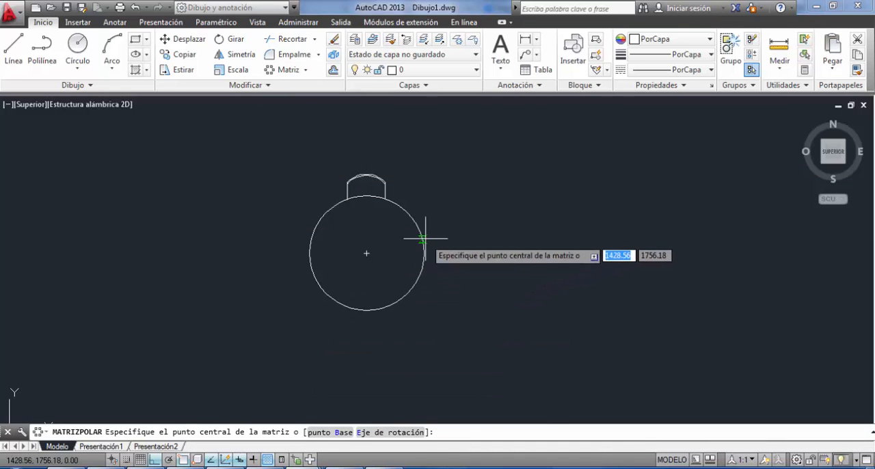
left_click(366, 253)
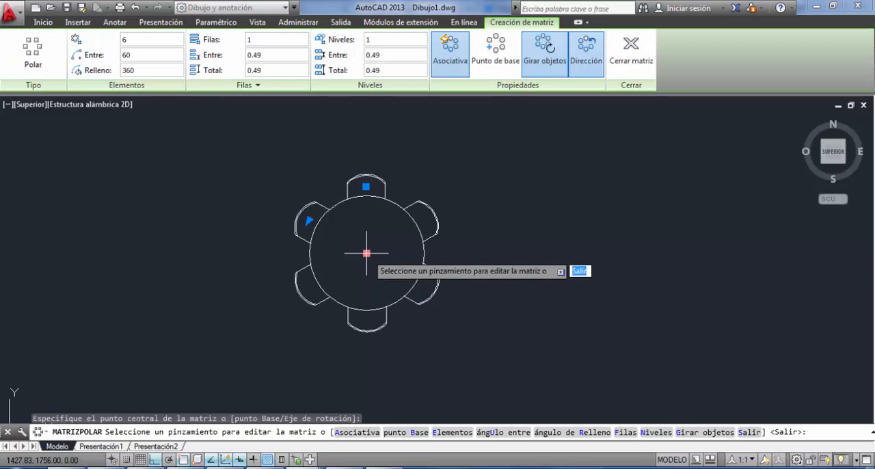
left_click(366, 254)
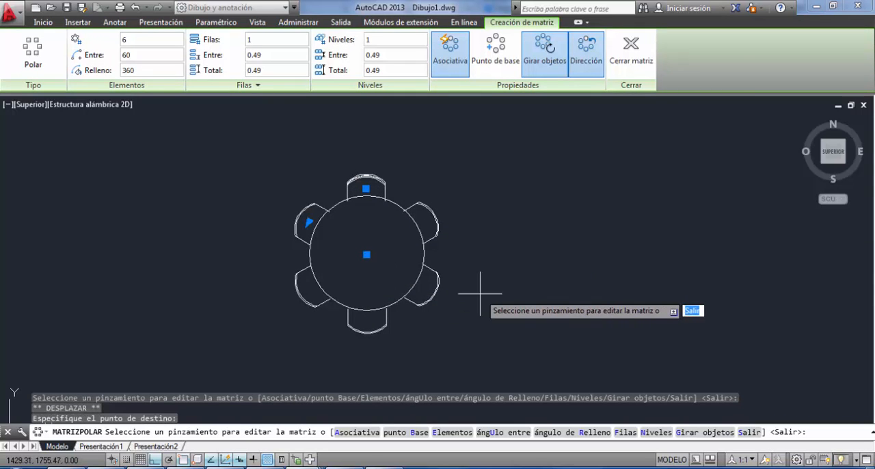
key("ctrl+z")
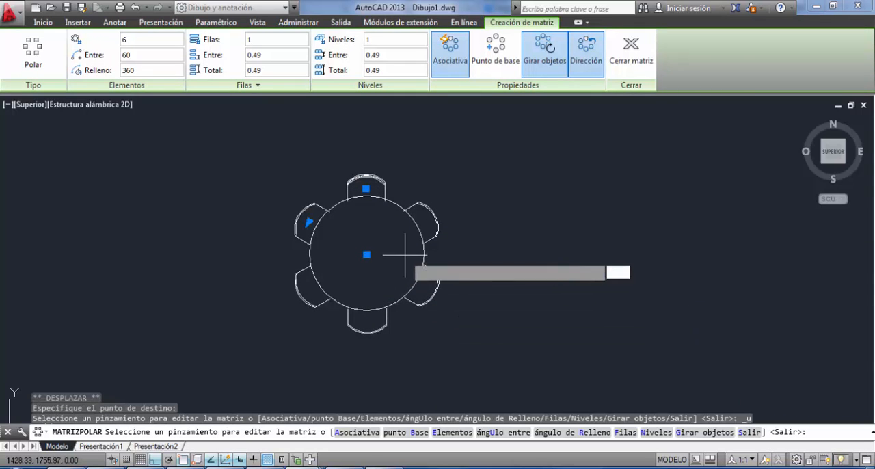
key("ctrl+z")
key("Escape")
key("ctrl+z")
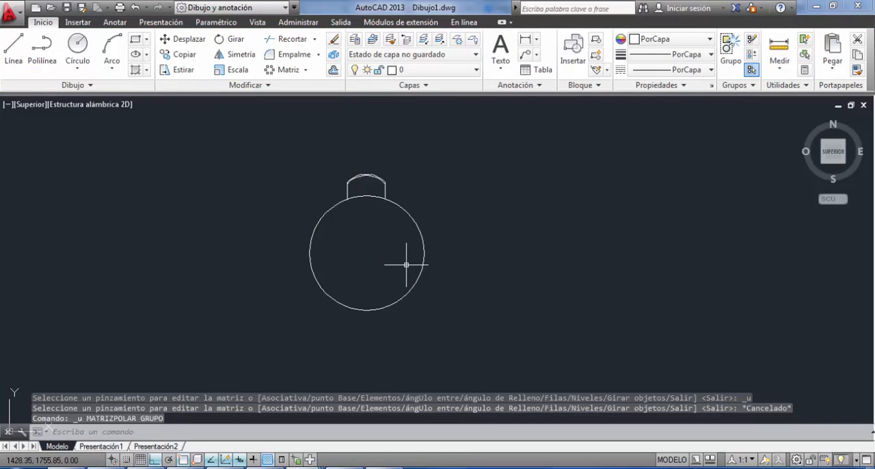
Create a polar array of six chairs from the chair group, centred on the circle's centre.
left_click(414, 168)
left_click(321, 188)
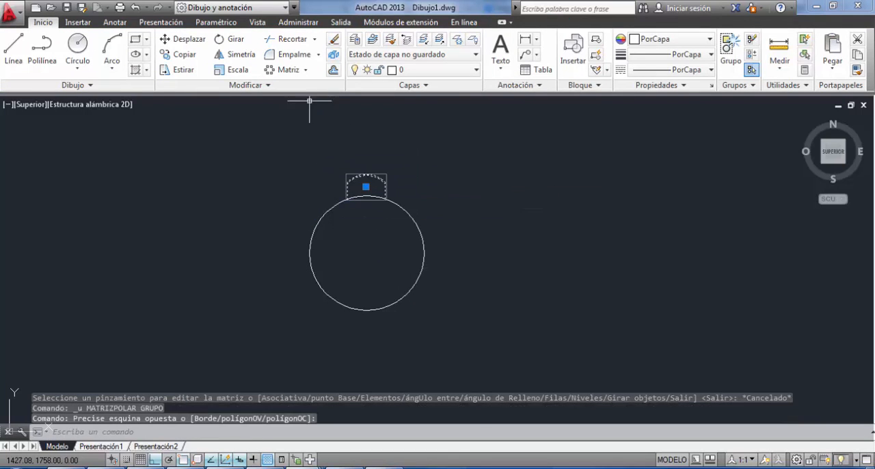
left_click(306, 72)
left_click(296, 141)
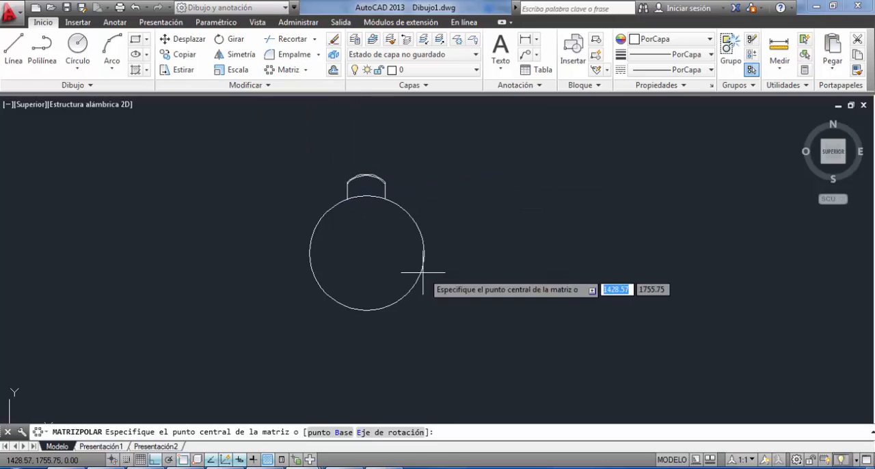
left_click(366, 253)
left_click(366, 253)
key("Return")
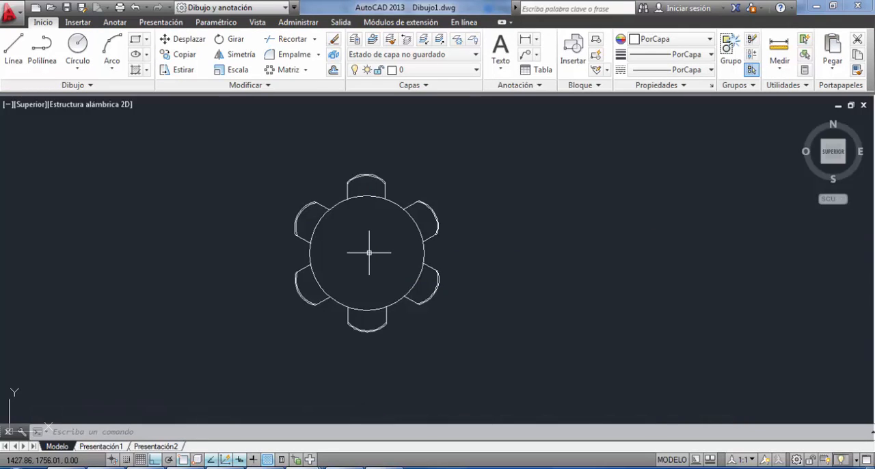
Set the number of items in the polar chair array to 8.
left_click(429, 207)
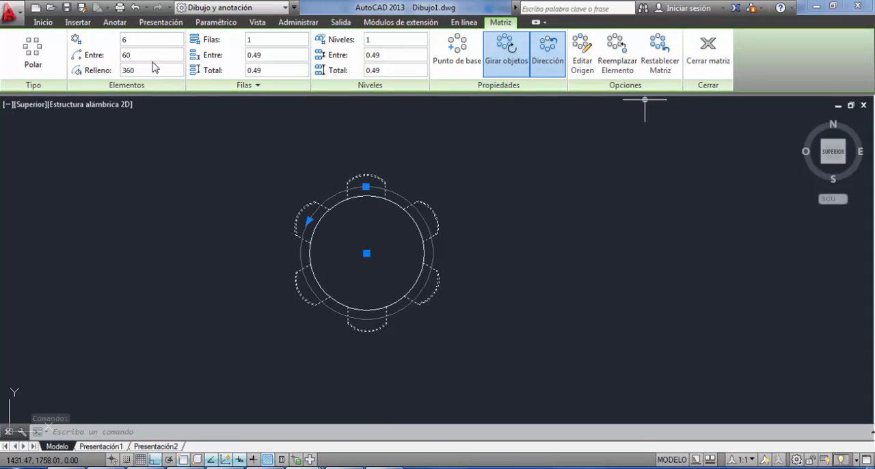
left_click(140, 39)
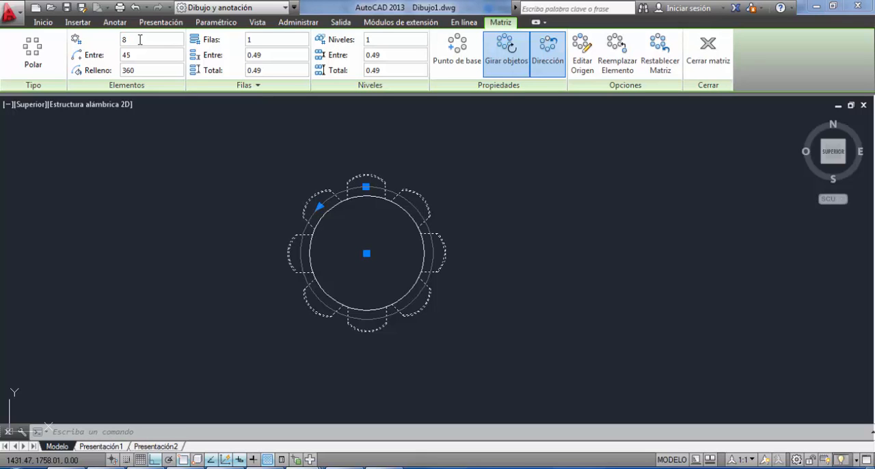
left_click(627, 253)
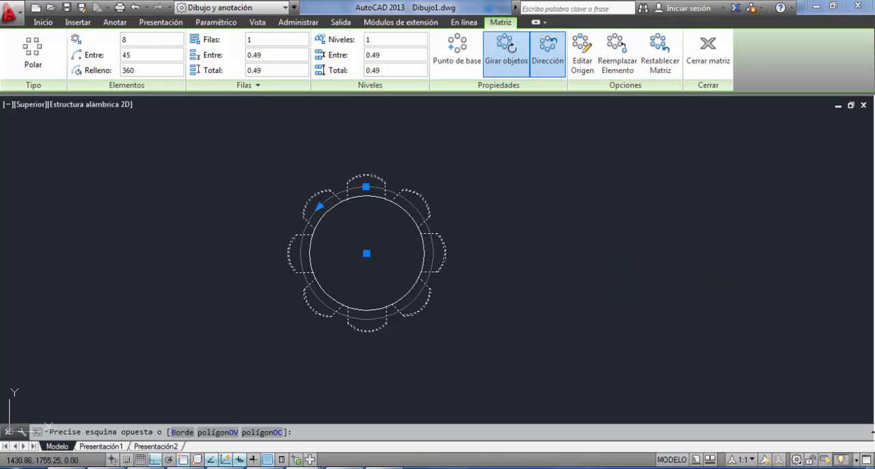
key("Escape")
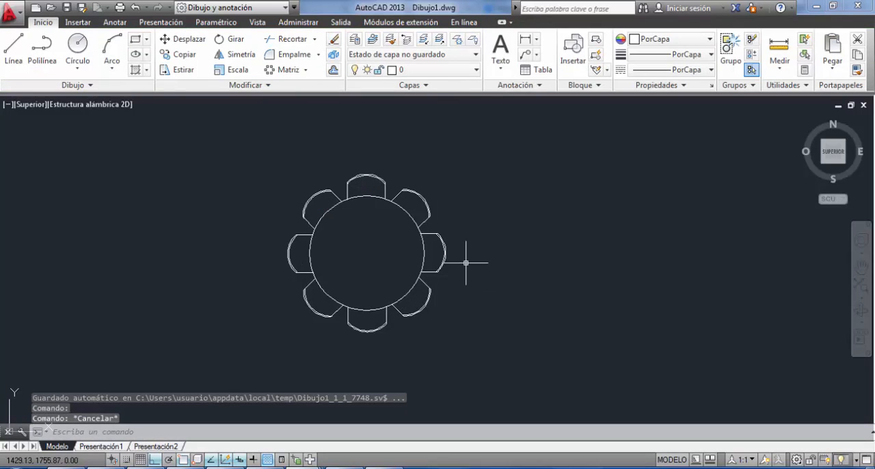
scroll(320, 250, "down", 3)
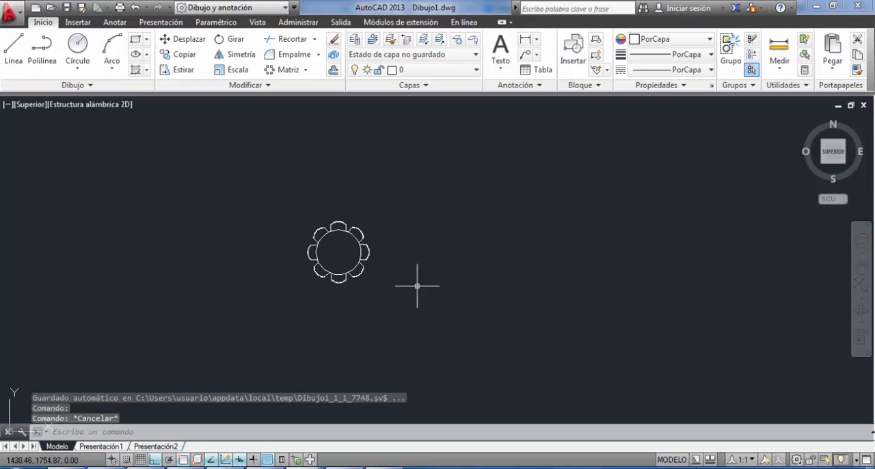
middle_click_drag(347, 275, 448, 313)
scroll(538, 261, "up", 2)
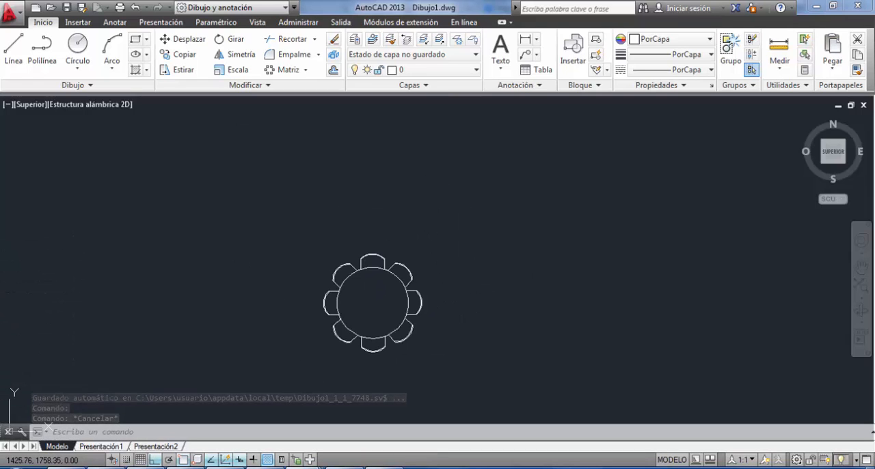
left_click(273, 190)
left_click(523, 398)
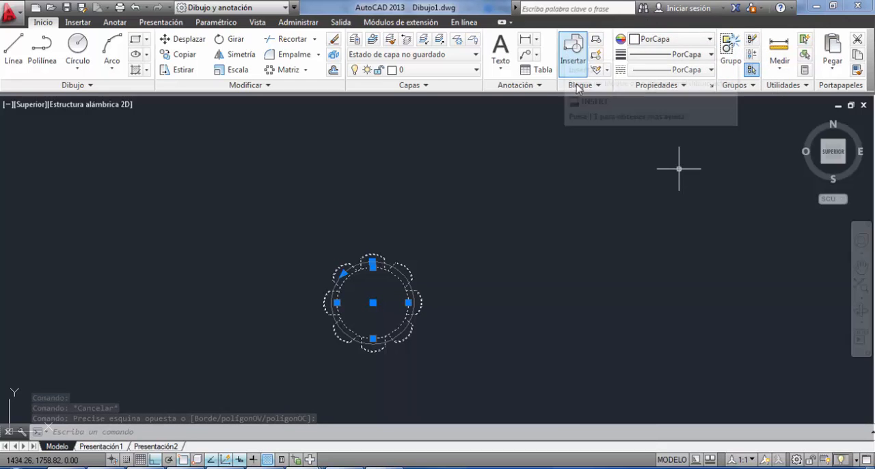
key("Escape")
scroll(397, 299, "down", 4)
middle_click_drag(415, 296, 400, 238)
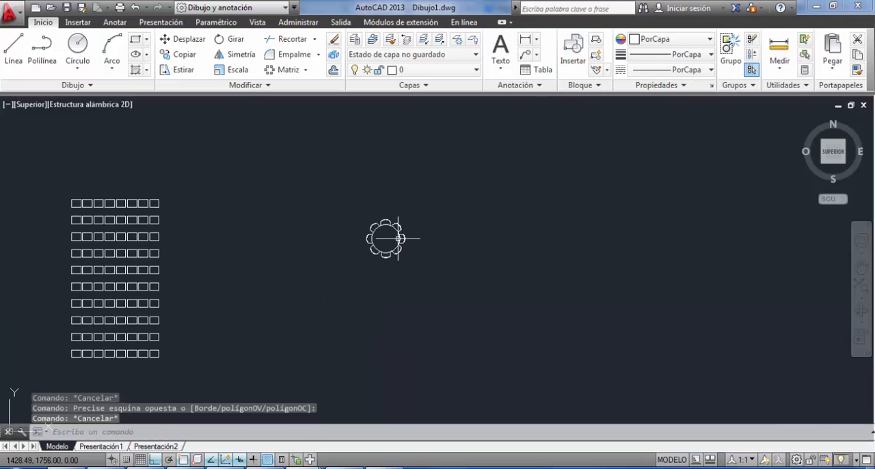
middle_click_drag(360, 200, 403, 244)
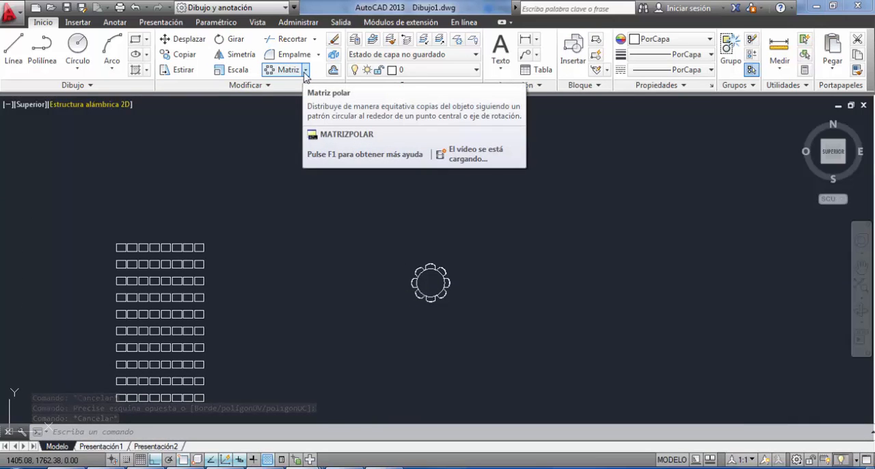
left_click(305, 71)
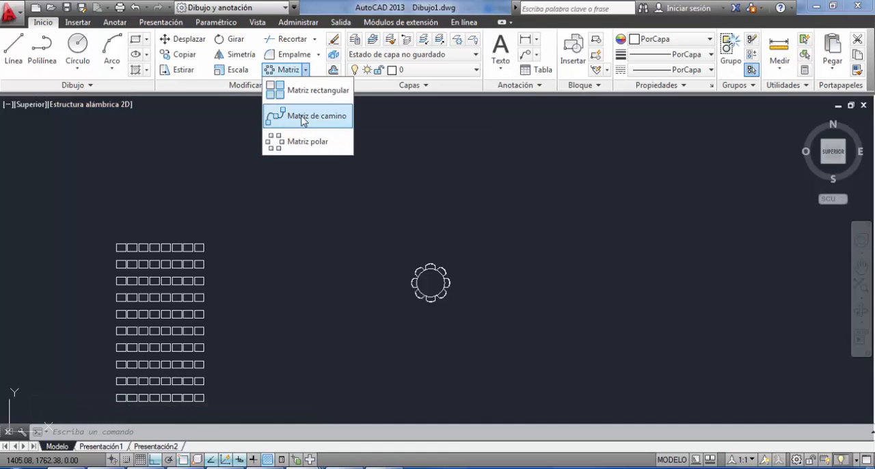
Draw a wavy spline through six fit points above the round table, rising to the right, with Ortho mode turned off.
left_click(71, 87)
left_click(8, 103)
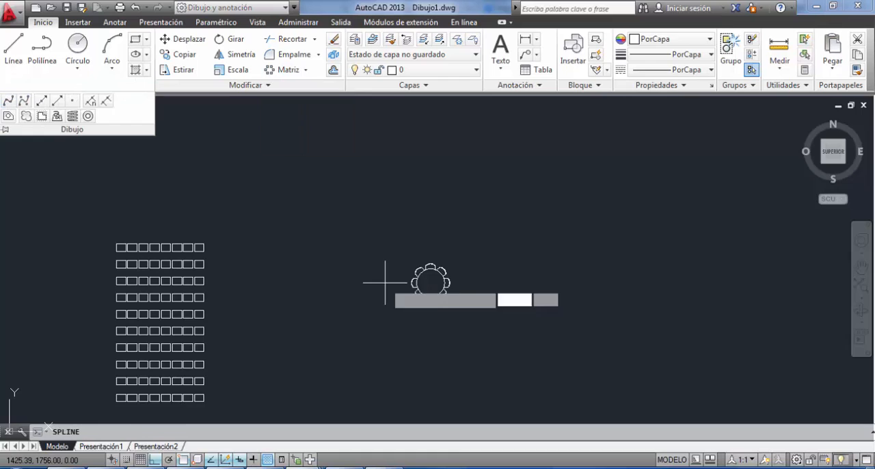
left_click(302, 266)
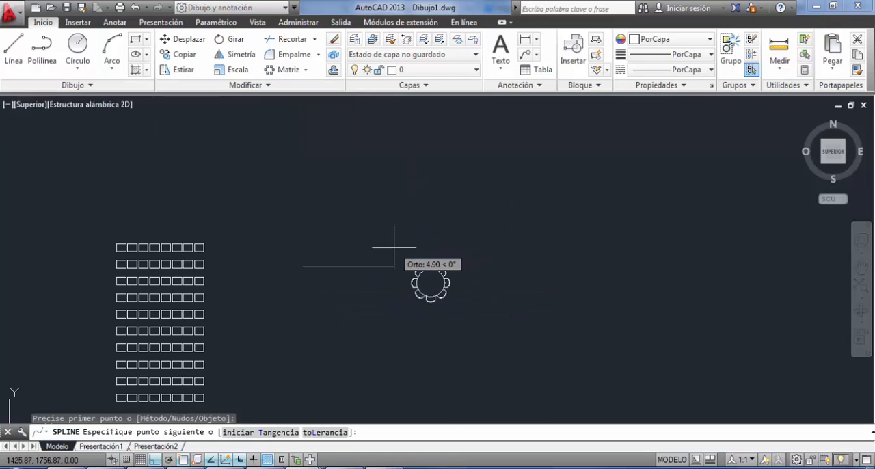
key("F8")
left_click(345, 208)
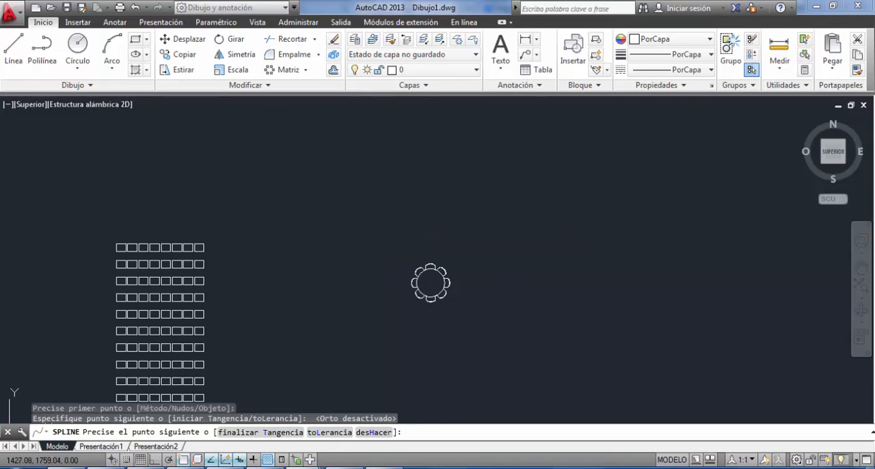
left_click(416, 225)
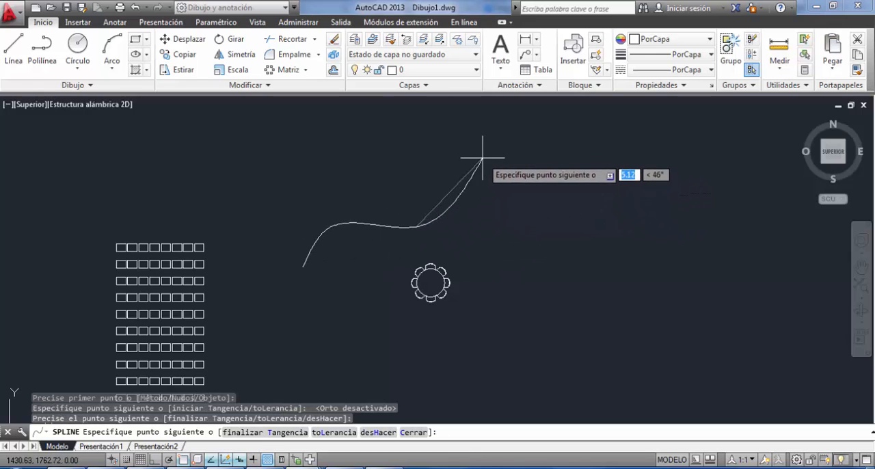
left_click(473, 177)
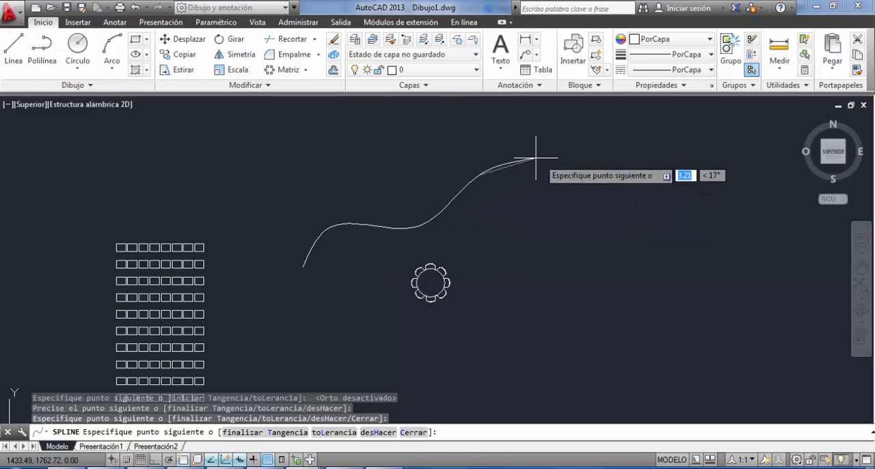
left_click(572, 195)
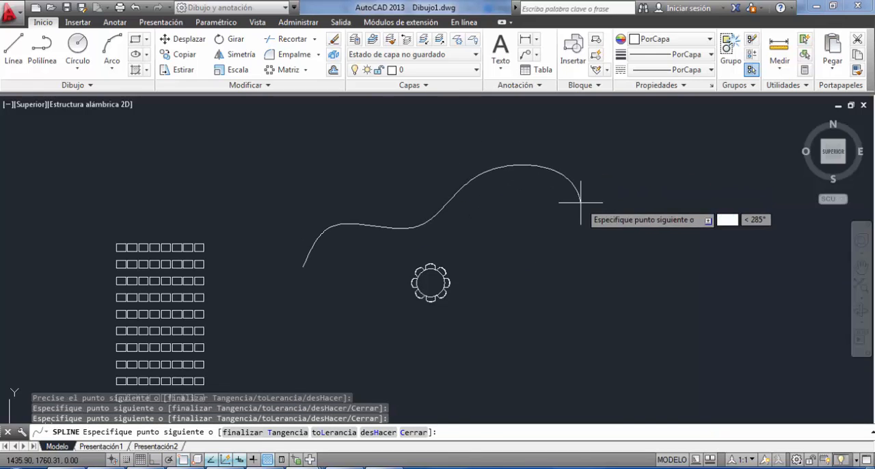
left_click(602, 151)
key("Return")
Draw a slightly tilted trunk line about 1.31 units long below the spline's start and a diagonal branch rising from its right side.
scroll(354, 280, "up", 4)
middle_click_drag(353, 280, 401, 196)
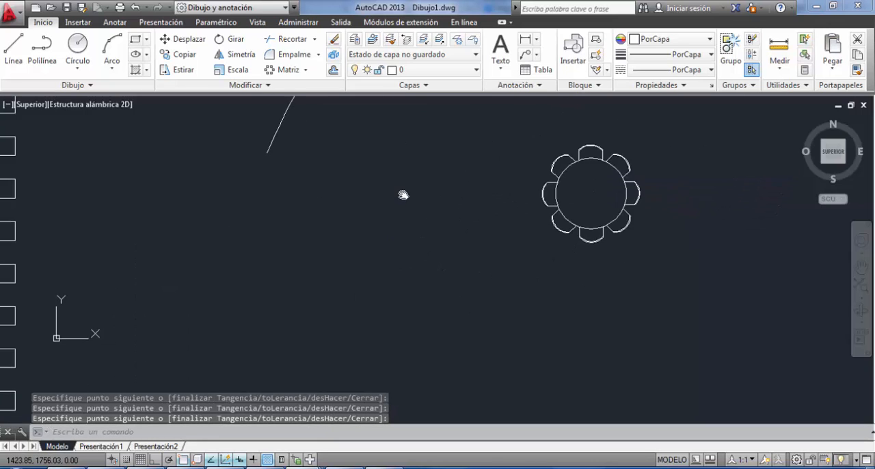
scroll(400, 196, "down", 2)
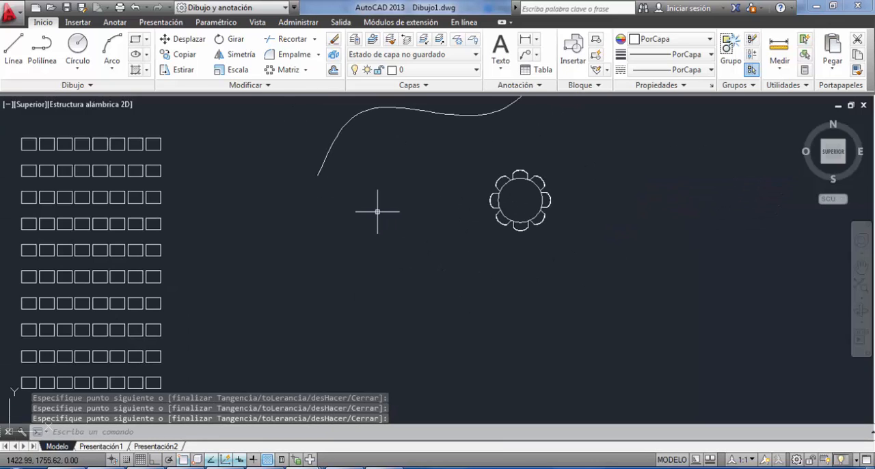
left_click(14, 47)
left_click(337, 260)
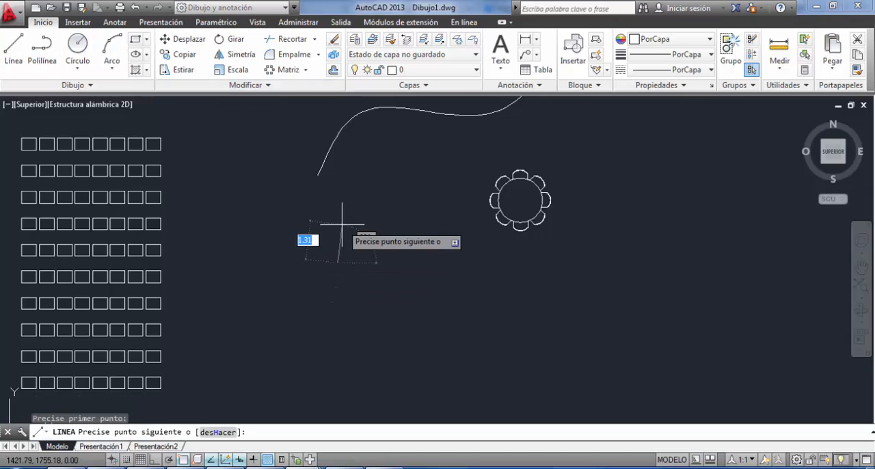
left_click(342, 224)
scroll(345, 236, "up", 4)
key("Return")
key("Return")
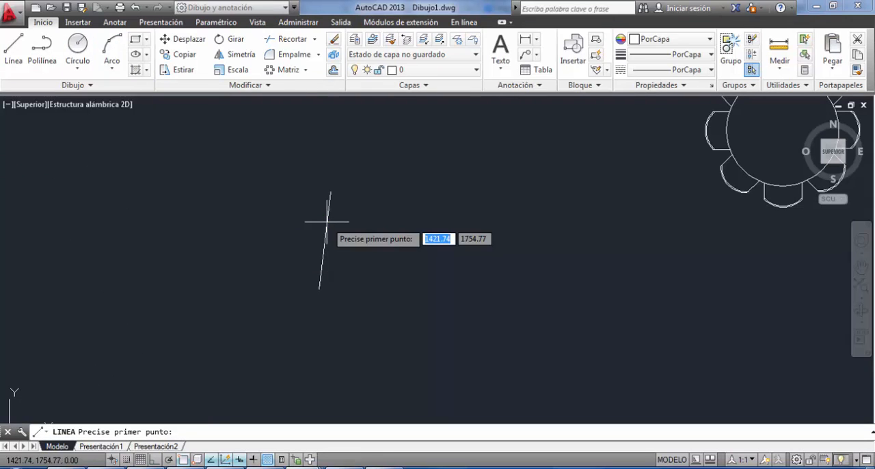
left_click(324, 257)
left_click(360, 222)
key("Return")
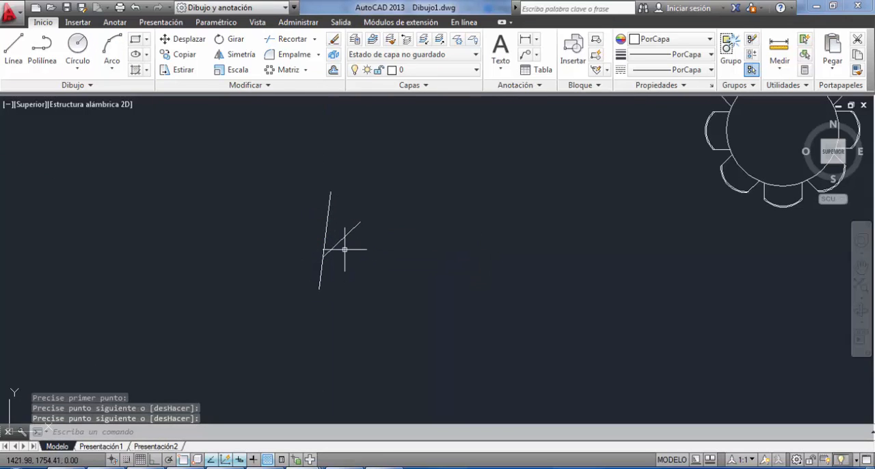
Draw a short upright offshoot from the middle of the right branch and a slanted branch rising from the trunk's left side.
key("Return")
left_click(341, 239)
left_click(346, 197)
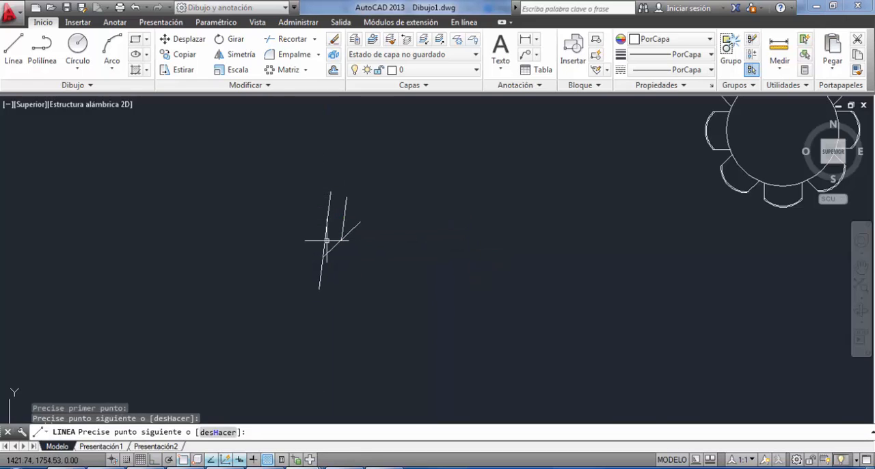
key("Return")
key("Return")
left_click(319, 265)
left_click(298, 209)
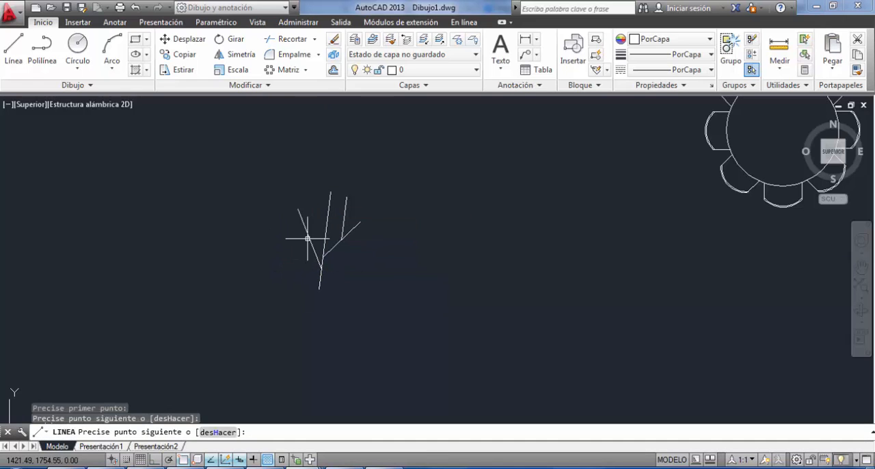
key("Return")
Draw a vertical offshoot from the left branch and two more lines from the upper trunk, one leaning left and one leaning right.
left_click(311, 196)
key("Return")
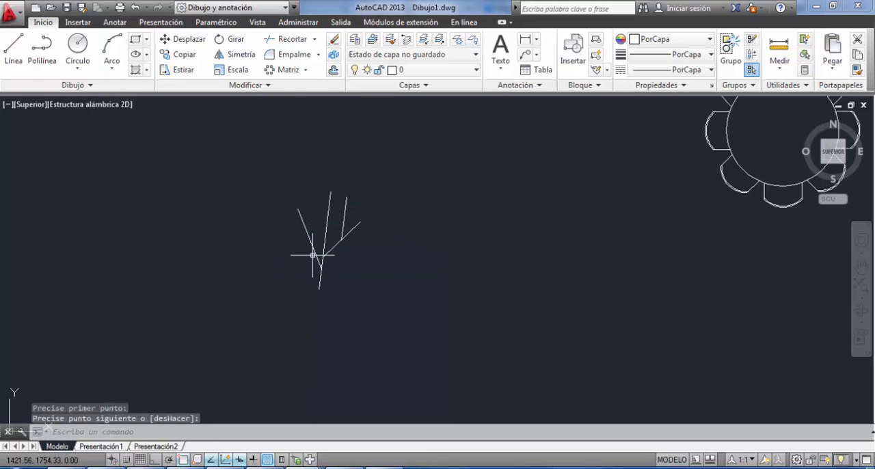
left_click(309, 209)
scroll(319, 207, "up", 2)
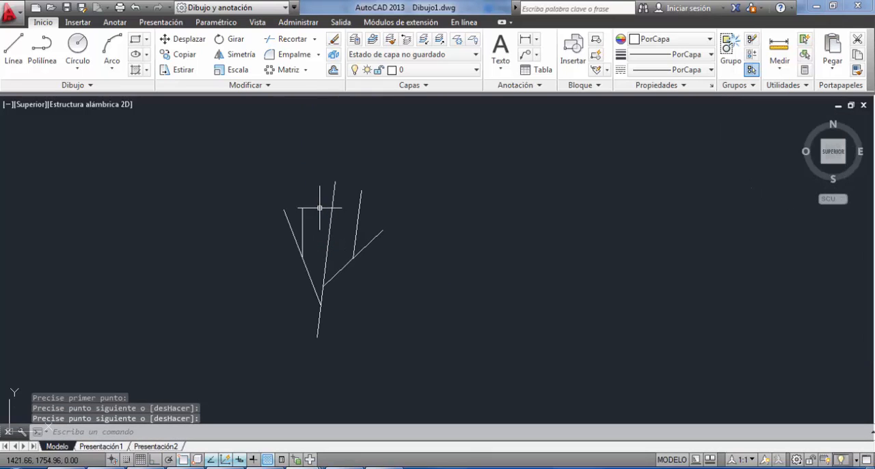
key("Return")
left_click(328, 238)
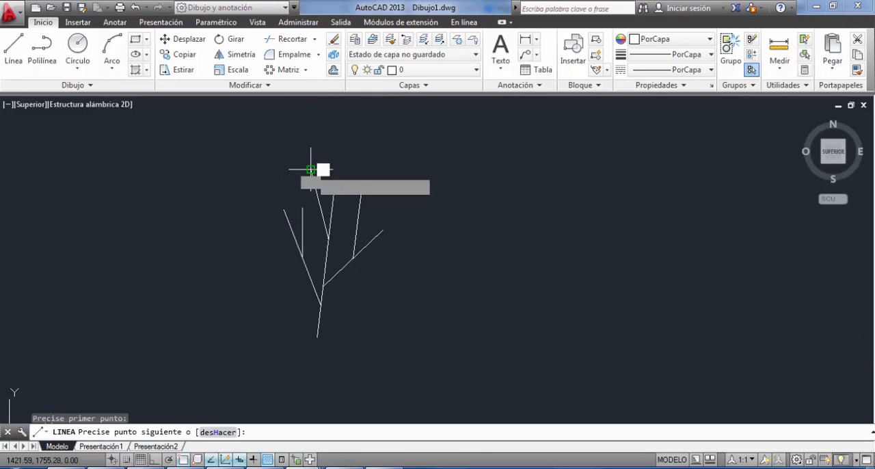
left_click(311, 169)
key("Return")
key("Return")
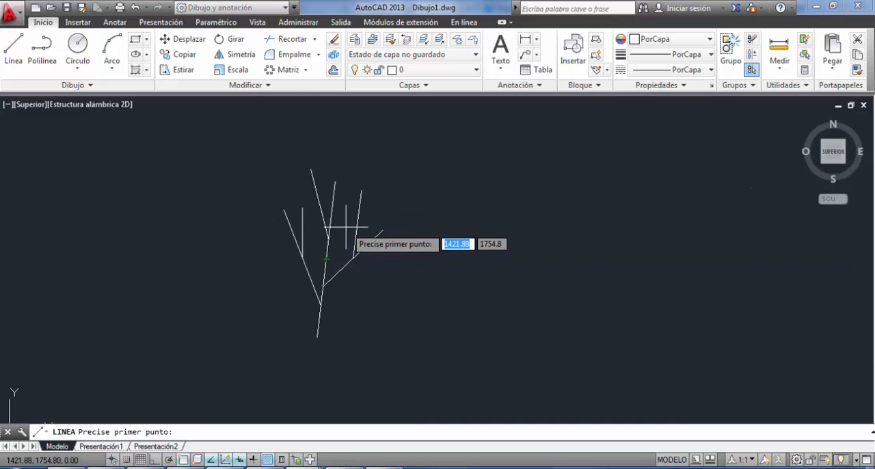
left_click(326, 259)
left_click(344, 234)
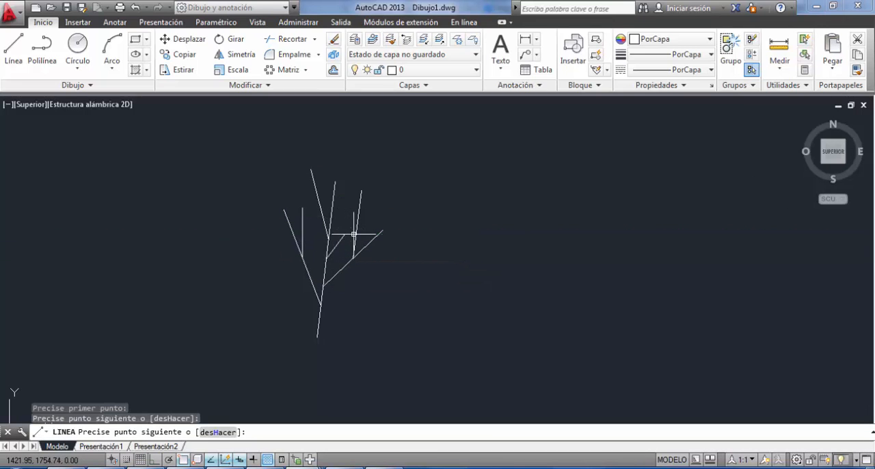
key("Return")
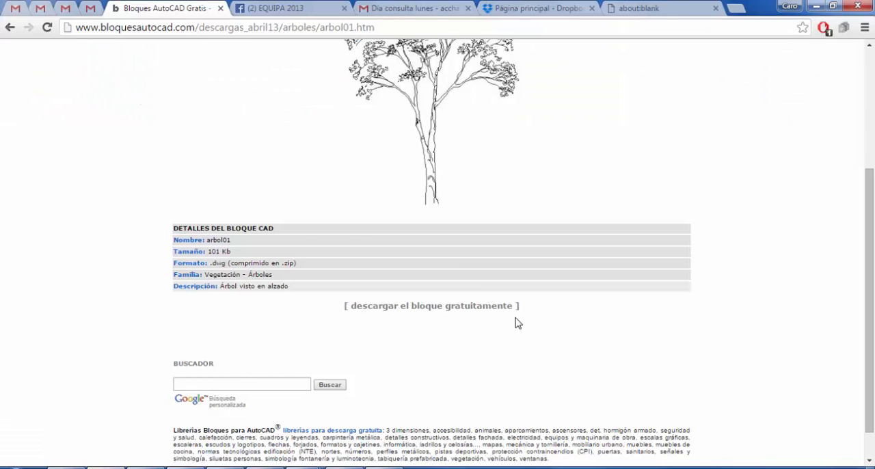
View the Vegetacion1302 block page on bloquesautocad.com as a plant example and switch back to Dibujo1.dwg in AutoCAD.
scroll(445, 262, "down", 1)
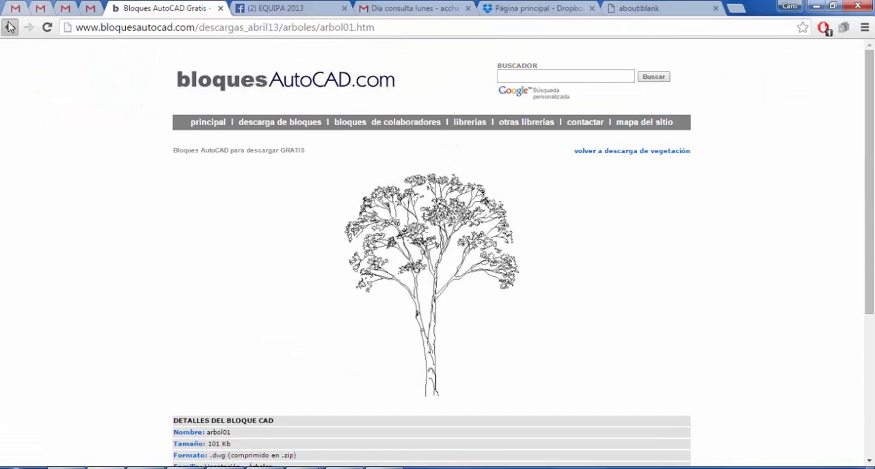
left_click(9, 26)
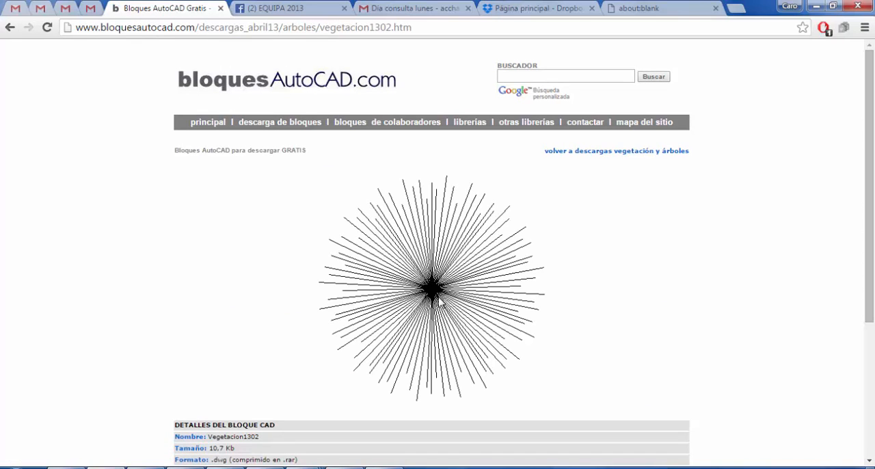
mouse_move(455, 461)
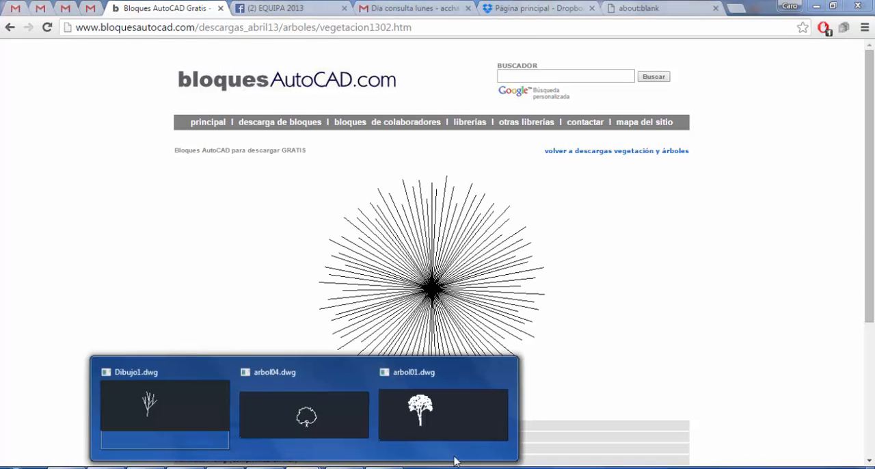
left_click(240, 416)
Draw a tiny three-point arc between the tree's upper branches as one side of a leaf.
scroll(353, 254, "up", 2)
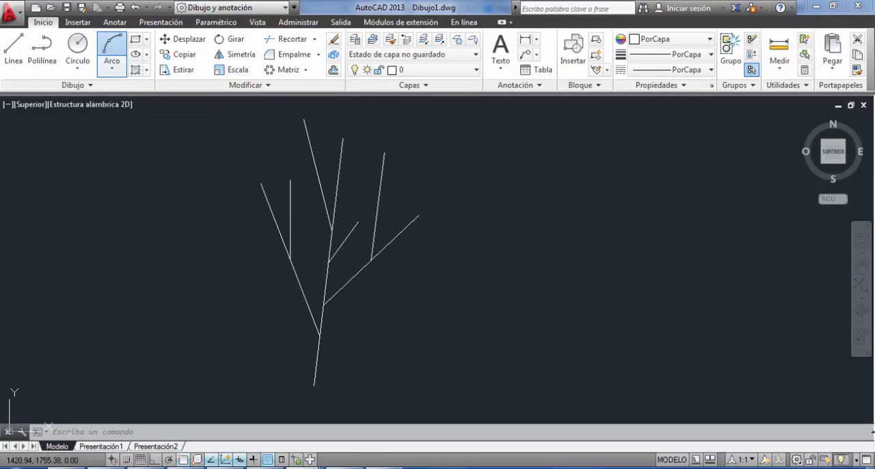
left_click(111, 52)
scroll(361, 198, "up", 3)
left_click(332, 241)
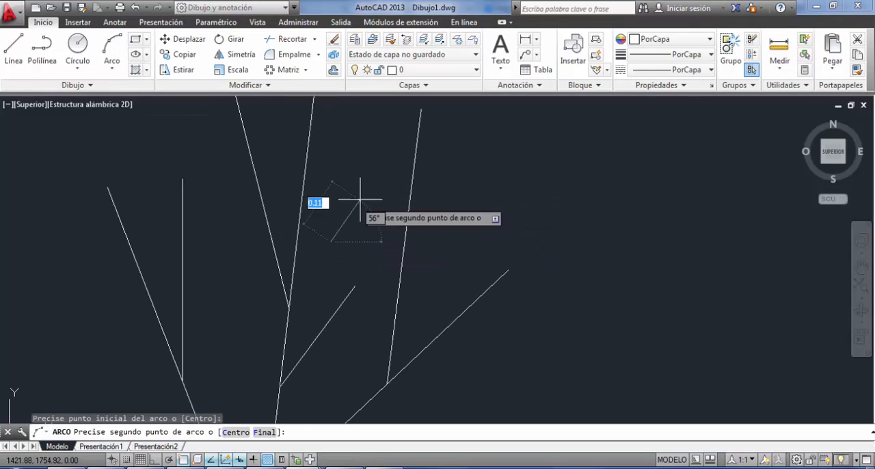
scroll(335, 219, "up", 2)
left_click(332, 235)
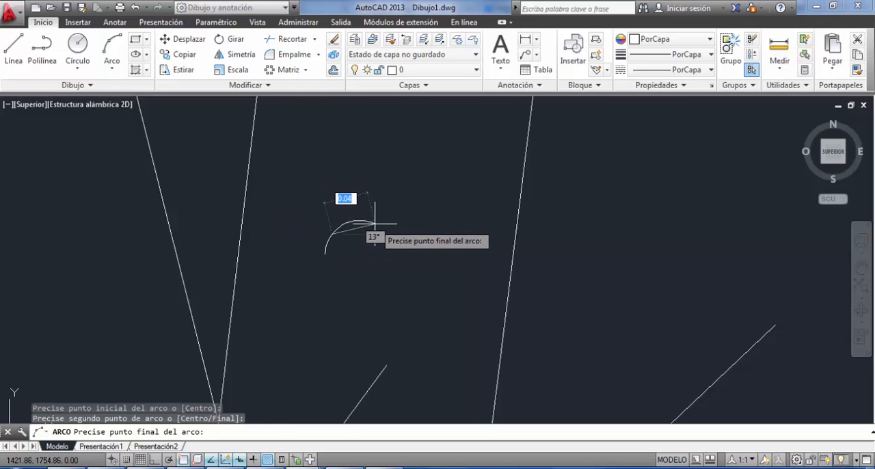
left_click(354, 226)
Mirror the leaf arc across the line joining its two endpoints, keeping the original arc.
left_click(334, 252)
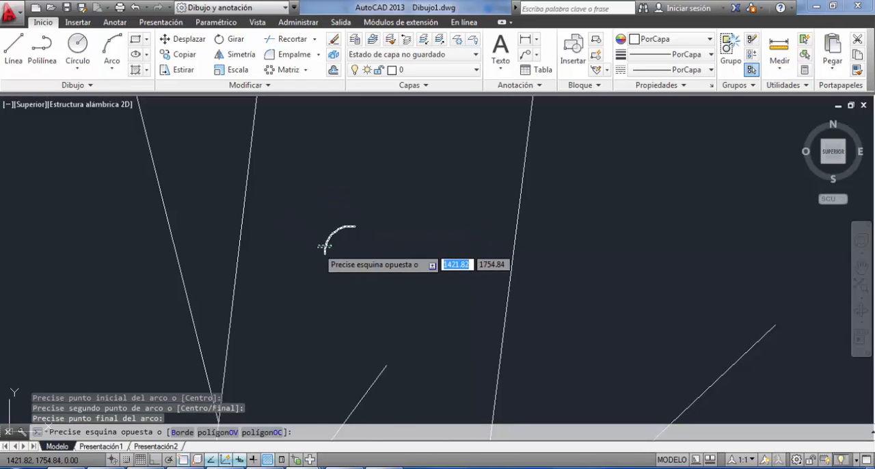
left_click(224, 118)
left_click(233, 55)
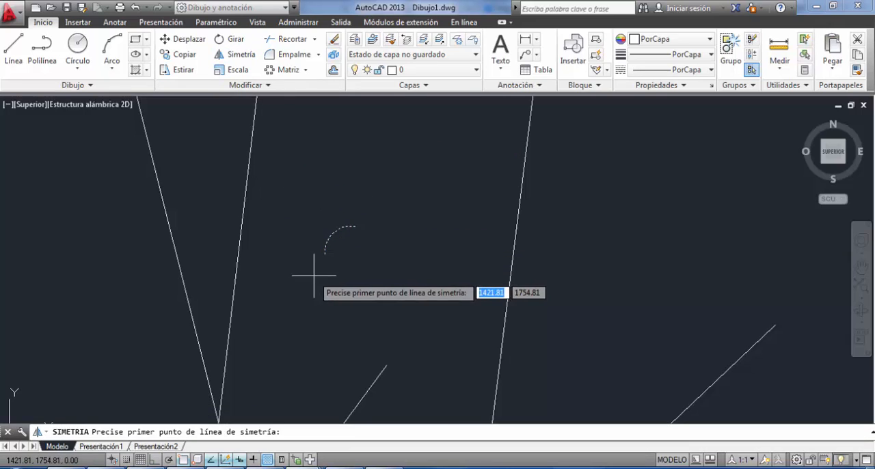
left_click(325, 254)
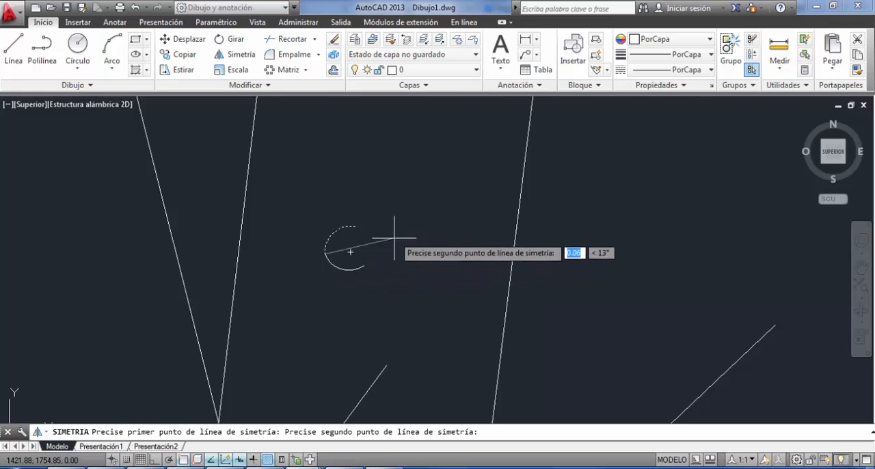
left_click(355, 227)
key("Return")
Copy the two-arc leaf repeatedly from a base point on the leaf, scattering copies around all the tree's branches and upper trunk.
left_click(374, 210)
left_click(298, 280)
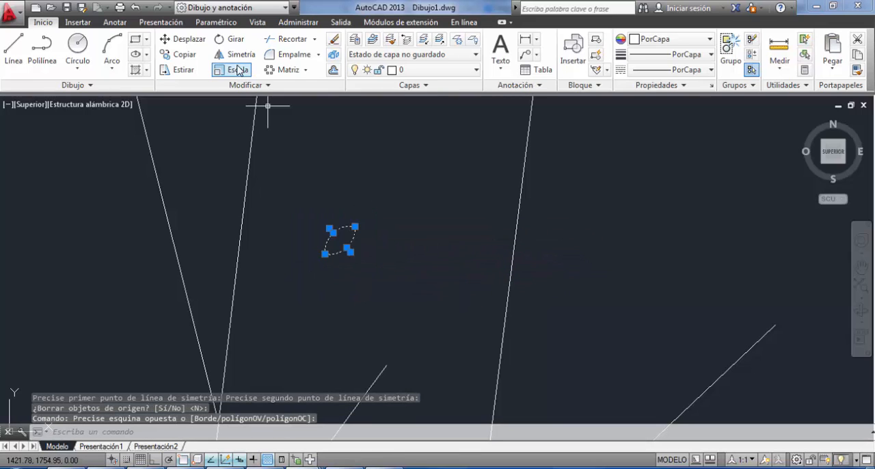
left_click(328, 233)
scroll(328, 234, "down", 2)
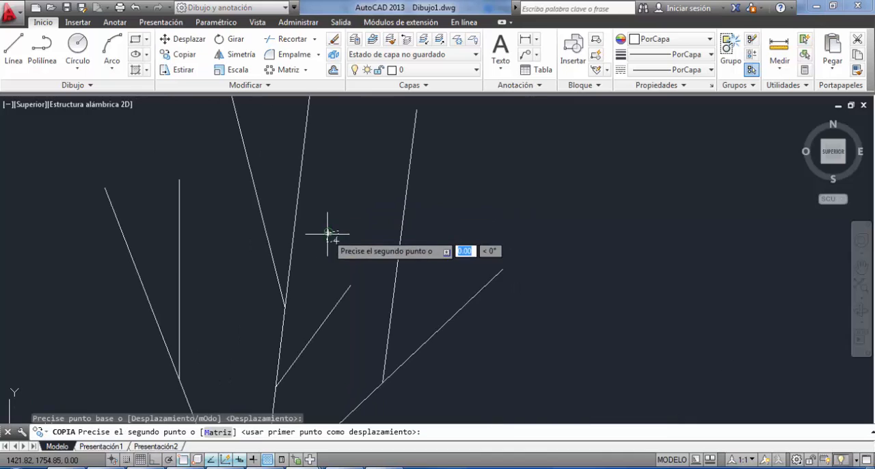
left_click(346, 188)
left_click(248, 220)
left_click(256, 157)
middle_click_drag(256, 158, 285, 273)
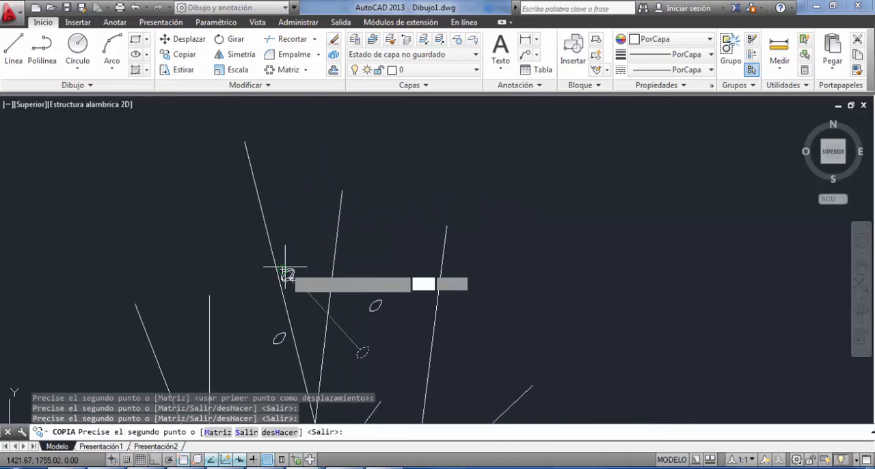
left_click(286, 272)
left_click(283, 183)
left_click(260, 162)
left_click(288, 112)
left_click(235, 144)
left_click(221, 184)
left_click(230, 152)
left_click(235, 237)
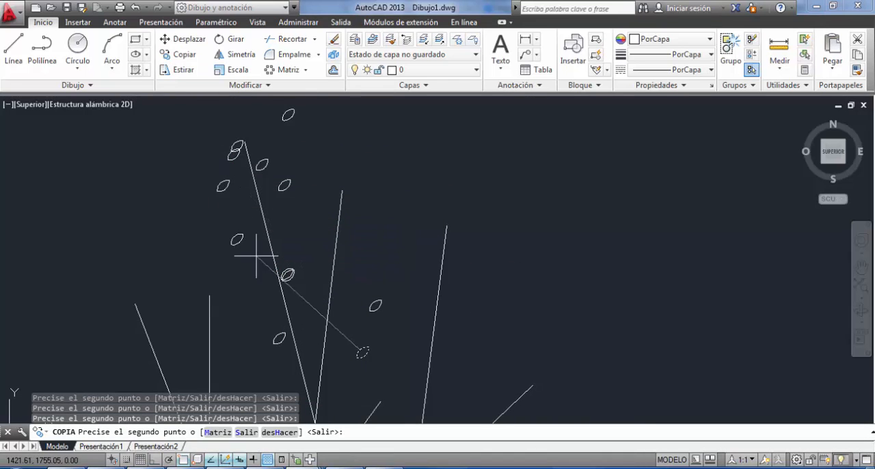
left_click(281, 282)
left_click(202, 281)
left_click(168, 251)
left_click(147, 305)
left_click(179, 312)
left_click(210, 316)
left_click(218, 316)
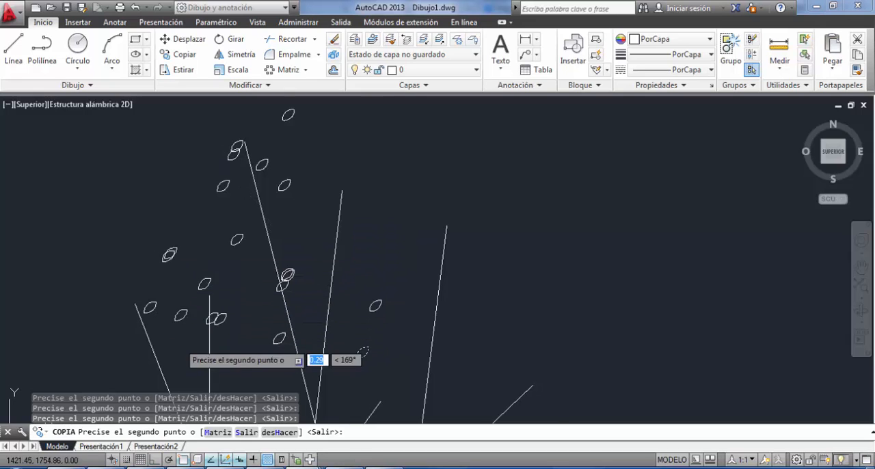
left_click(180, 343)
middle_click_drag(180, 343, 329, 257)
left_click(301, 291)
left_click(278, 302)
left_click(250, 222)
left_click(244, 250)
left_click(282, 149)
left_click(333, 182)
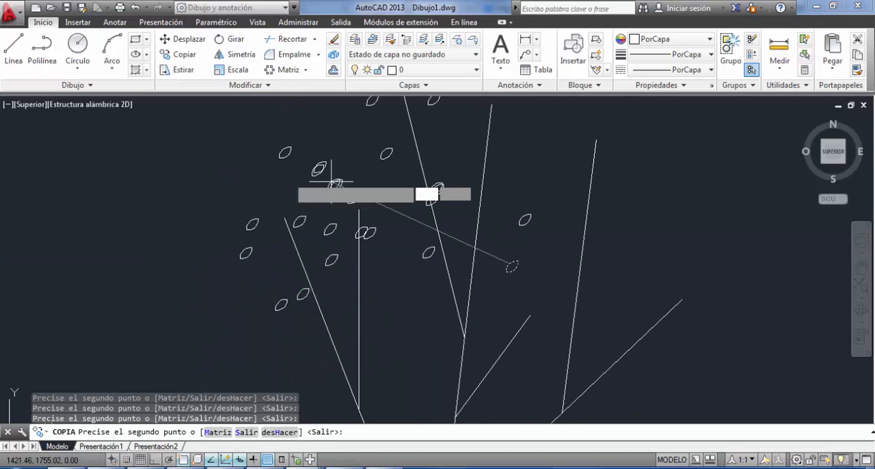
left_click(278, 212)
left_click(272, 250)
left_click(251, 300)
left_click(385, 360)
left_click(320, 360)
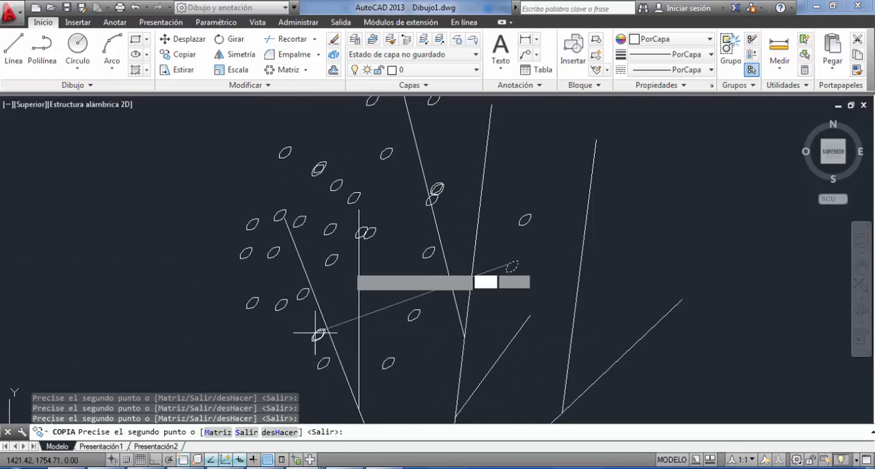
left_click(349, 257)
left_click(374, 287)
left_click(397, 298)
left_click(410, 312)
left_click(436, 314)
scroll(280, 219, "down", 4)
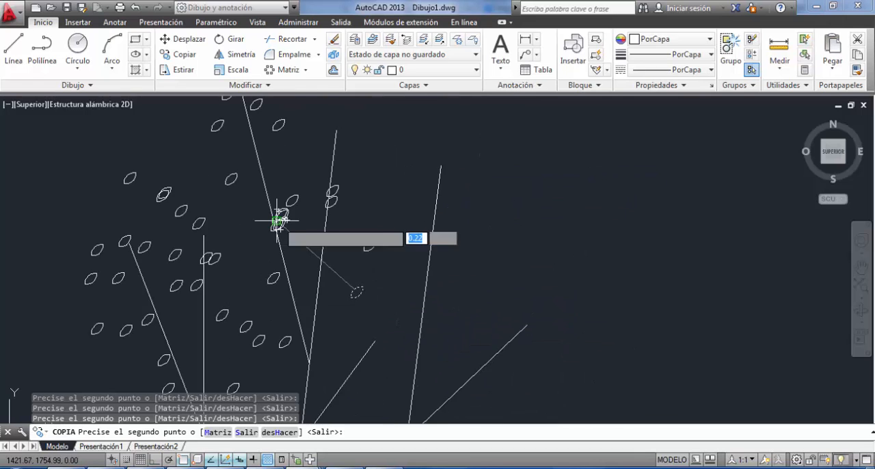
left_click(332, 164)
left_click(342, 206)
left_click(335, 192)
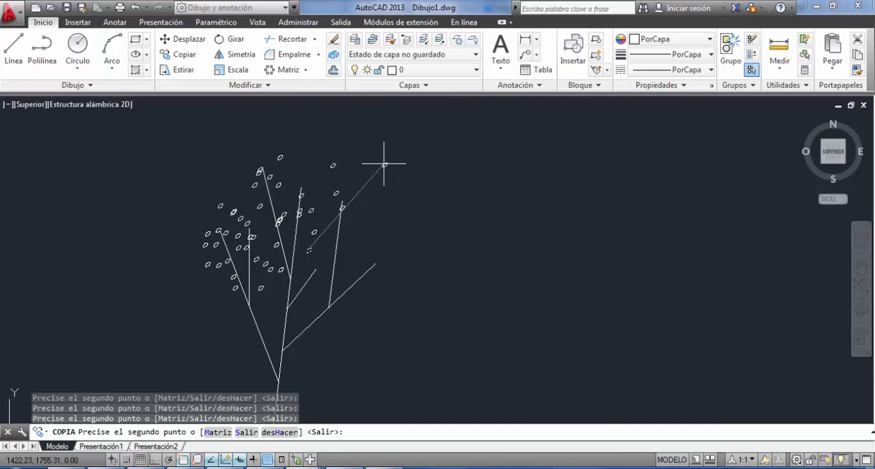
left_click(384, 164)
left_click(400, 201)
left_click(352, 240)
left_click(318, 240)
left_click(311, 210)
left_click(317, 231)
left_click(308, 252)
left_click(302, 290)
left_click(319, 346)
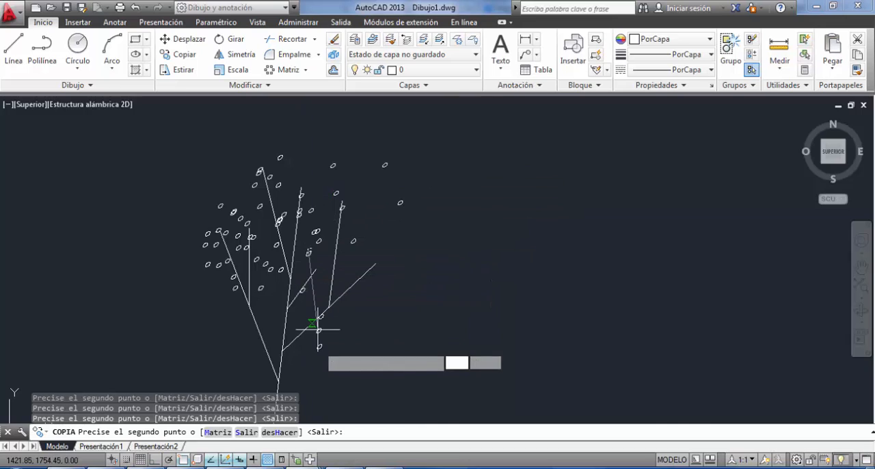
left_click(321, 317)
left_click(339, 341)
left_click(338, 344)
left_click(285, 334)
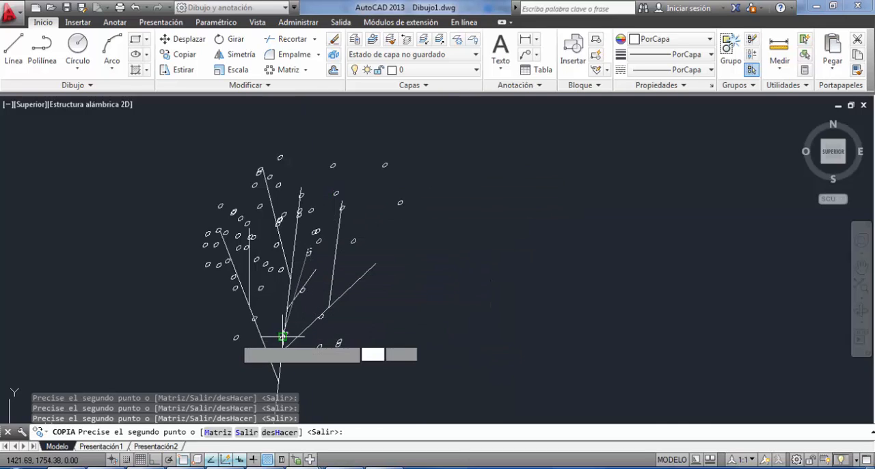
left_click(254, 319)
left_click(235, 338)
left_click(213, 355)
left_click(199, 301)
left_click(221, 301)
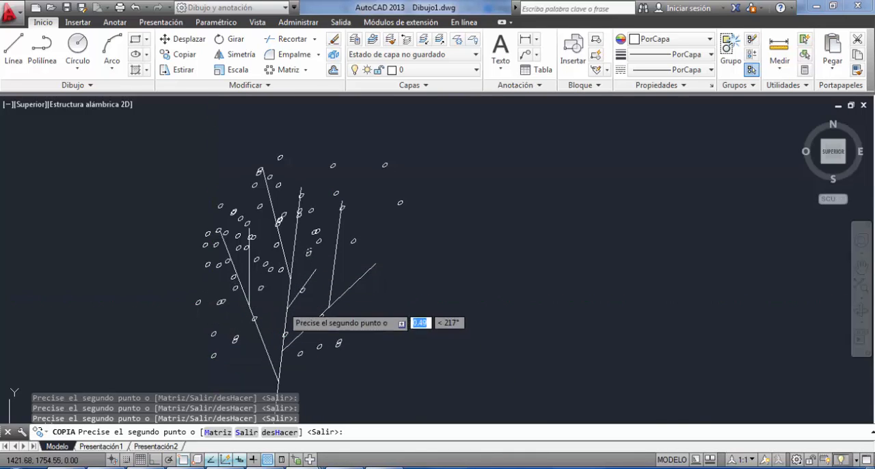
left_click(337, 302)
left_click(347, 292)
left_click(367, 273)
left_click(350, 266)
left_click(399, 205)
left_click(376, 265)
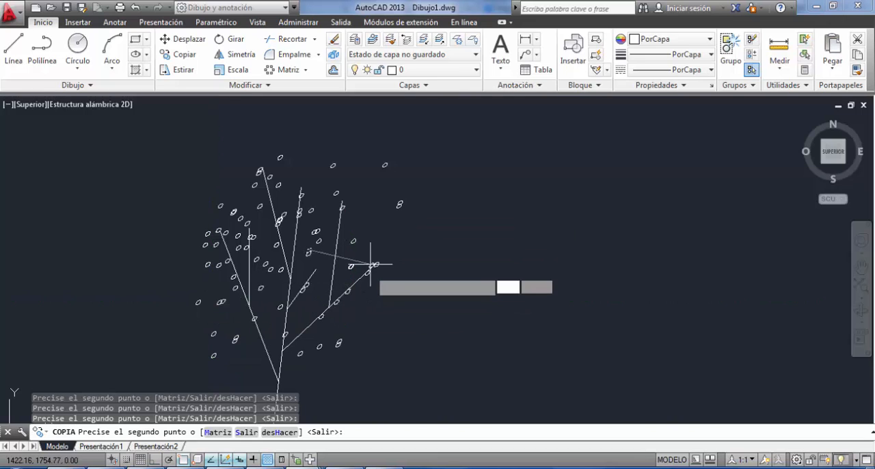
left_click(331, 302)
left_click(311, 301)
middle_click_drag(296, 323, 358, 222)
scroll(358, 222, "down", 2)
left_click(347, 254)
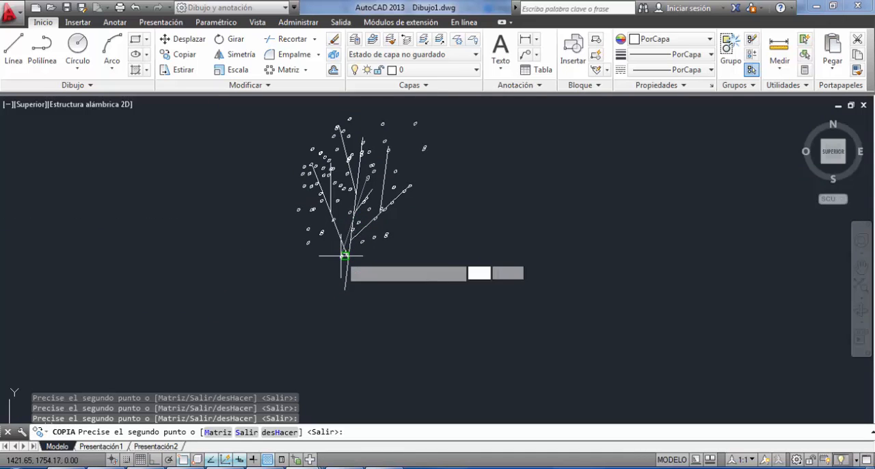
left_click(373, 237)
left_click(373, 253)
left_click(386, 234)
key("Escape")
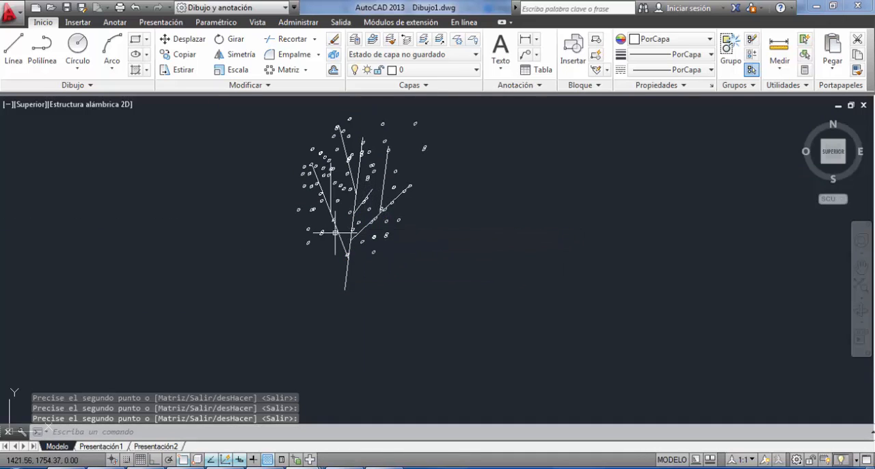
Create a polar array of the whole leafy branch around the trunk's lower endpoint, with 6 items filling 360°.
scroll(331, 233, "down", 2)
left_click(289, 142)
left_click(446, 258)
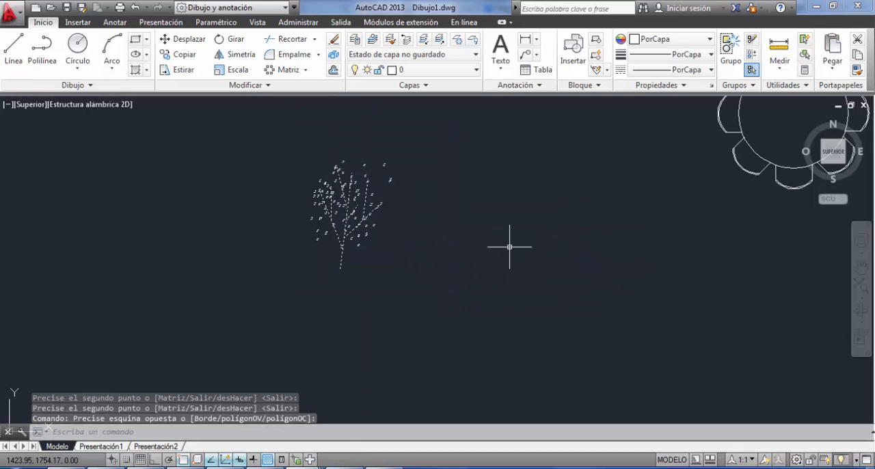
left_click(305, 70)
left_click(305, 141)
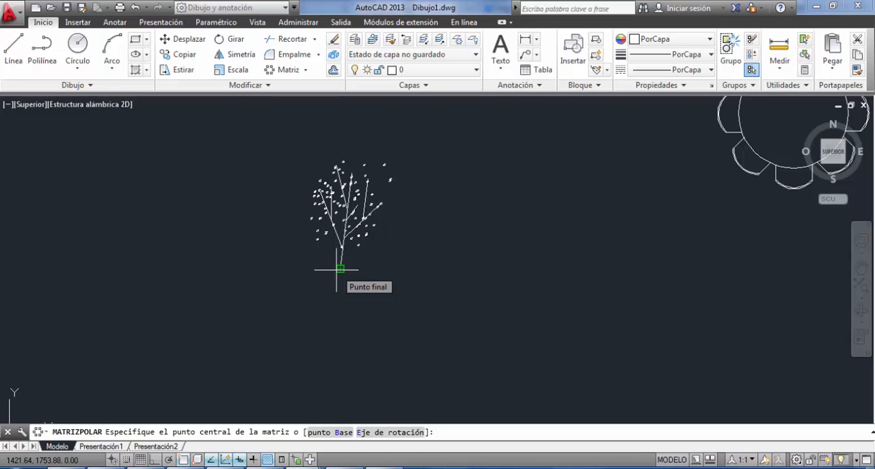
left_click(340, 268)
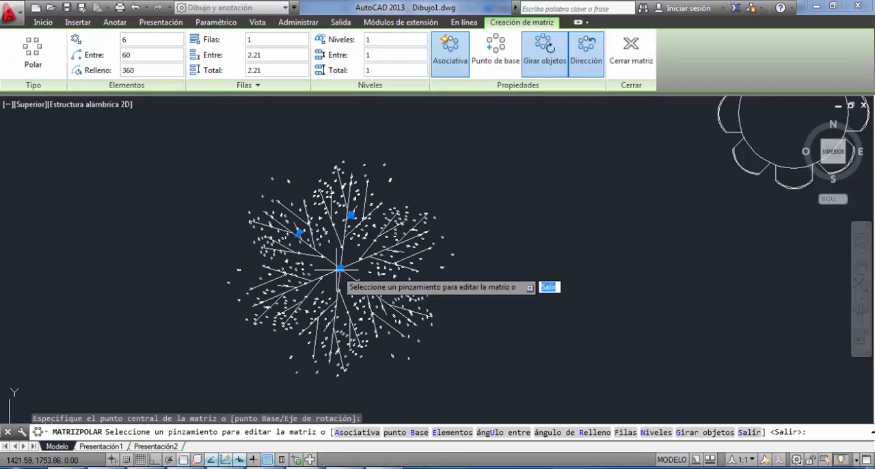
key("Return")
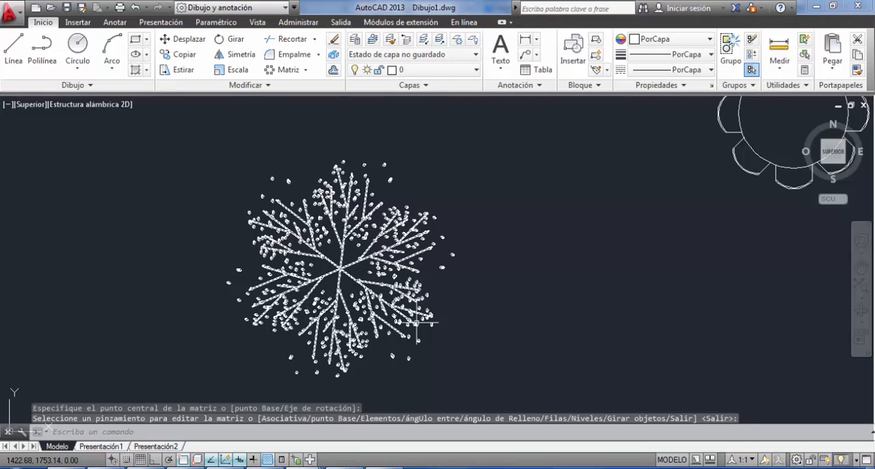
Set the item count of the polar tree array to 10.
left_click(380, 264)
left_click(375, 287)
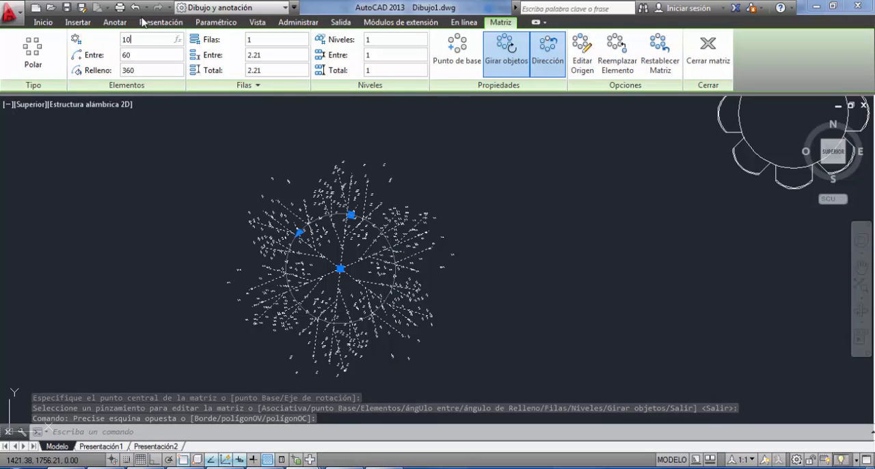
key("Return")
key("BackSpace")
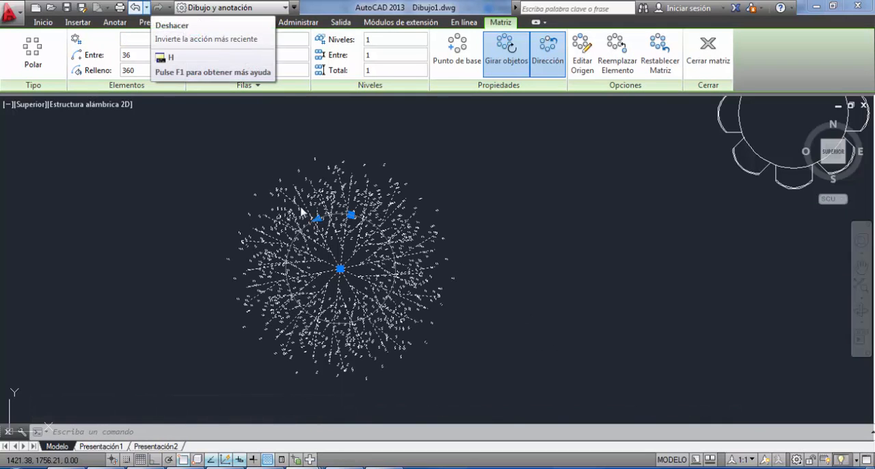
key("Escape")
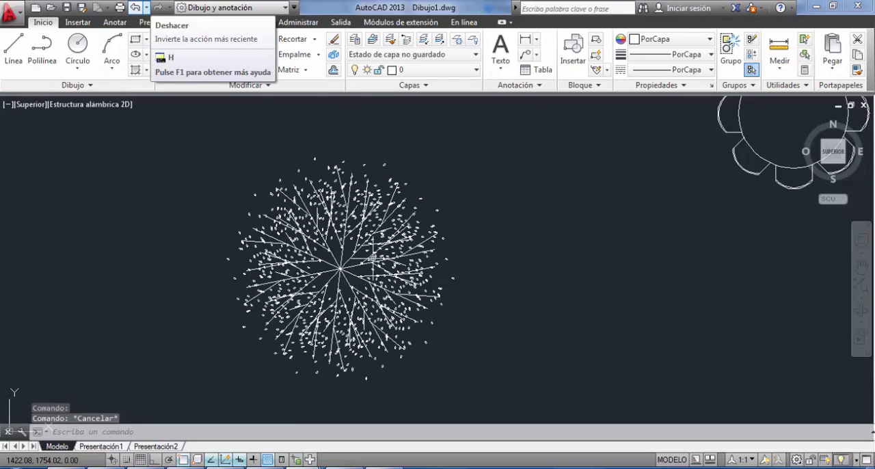
Select the polar tree array and make it an unnamed group.
scroll(371, 265, "down", 4)
left_click(293, 197)
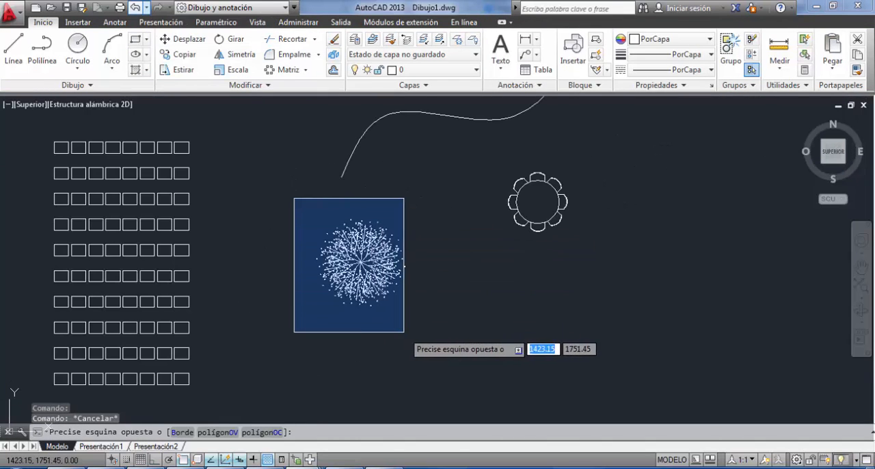
left_click(408, 333)
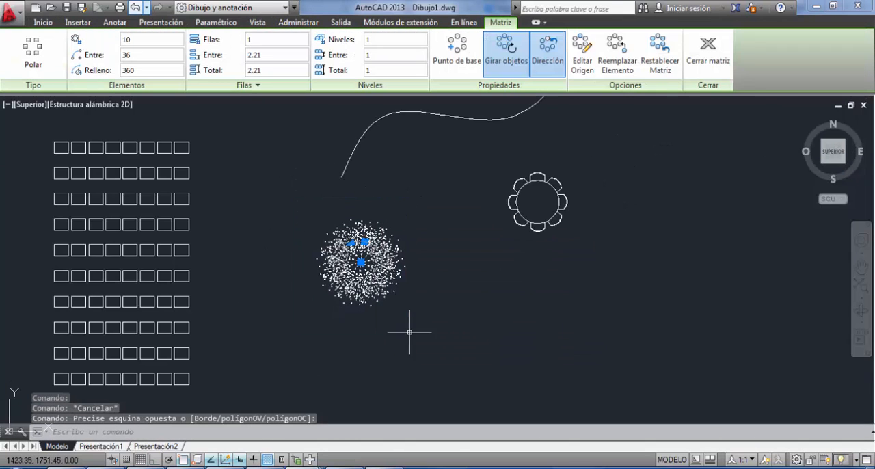
left_click(44, 23)
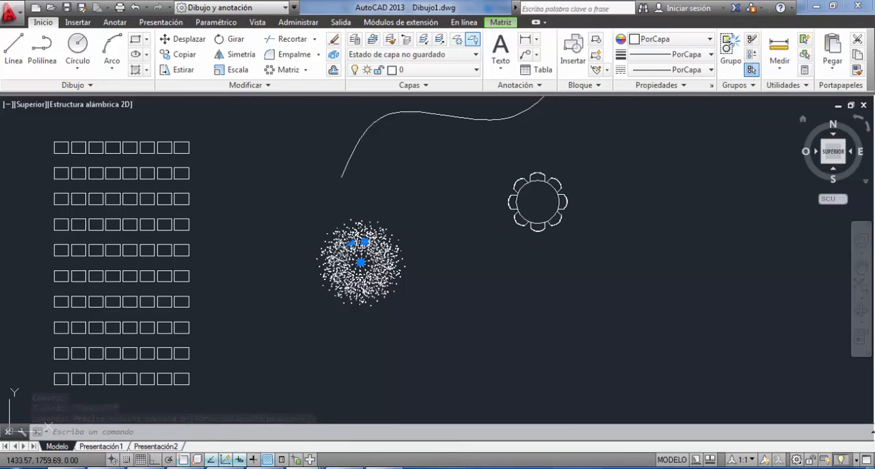
left_click(433, 173)
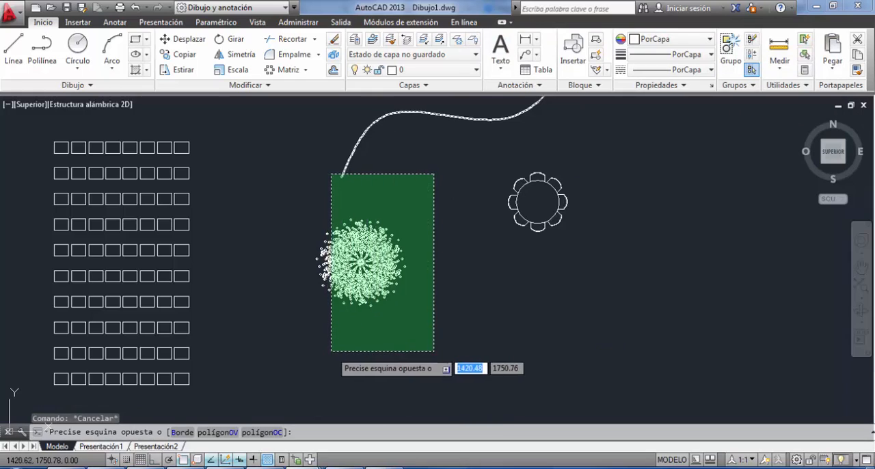
left_click(402, 351)
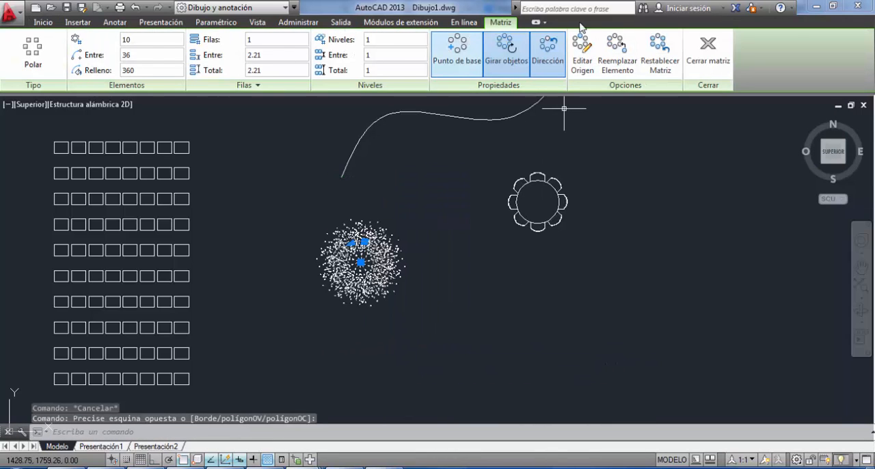
left_click(44, 23)
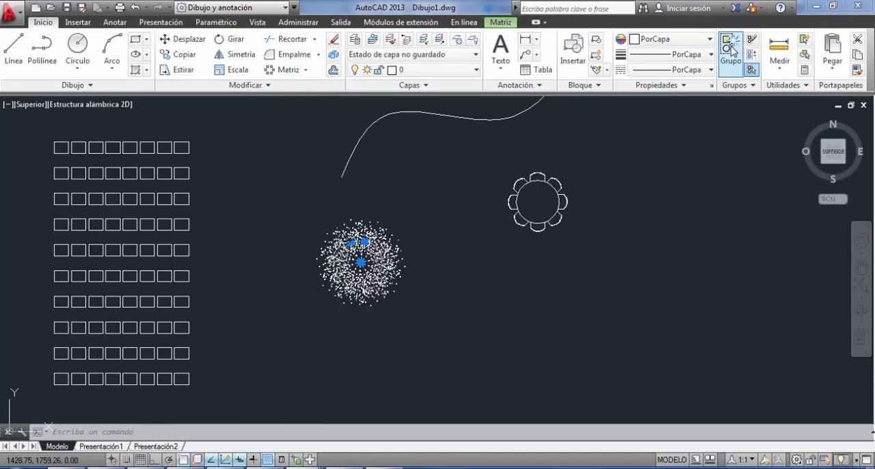
left_click(730, 48)
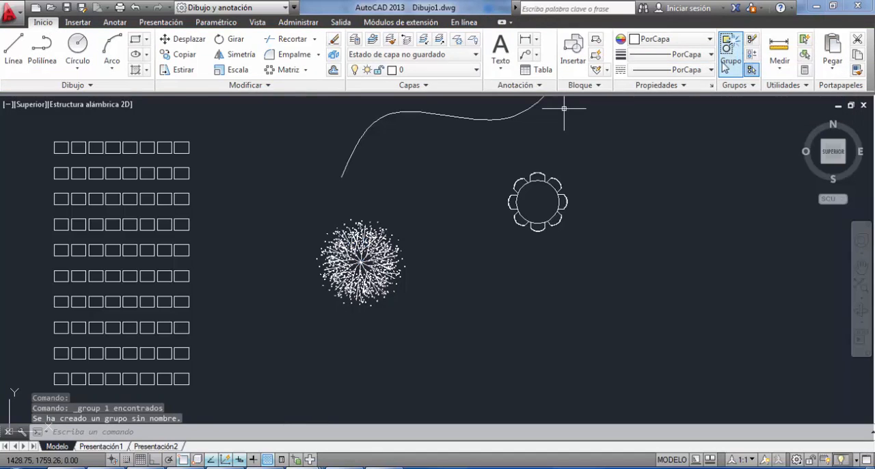
Move the grouped tree by its centre grip onto the lower starting endpoint of the wavy spline.
left_click(360, 261)
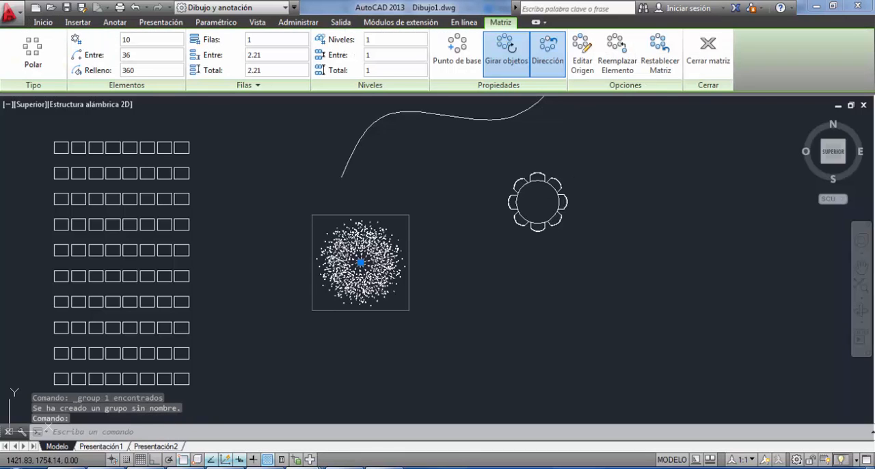
left_click(360, 262)
left_click(341, 177)
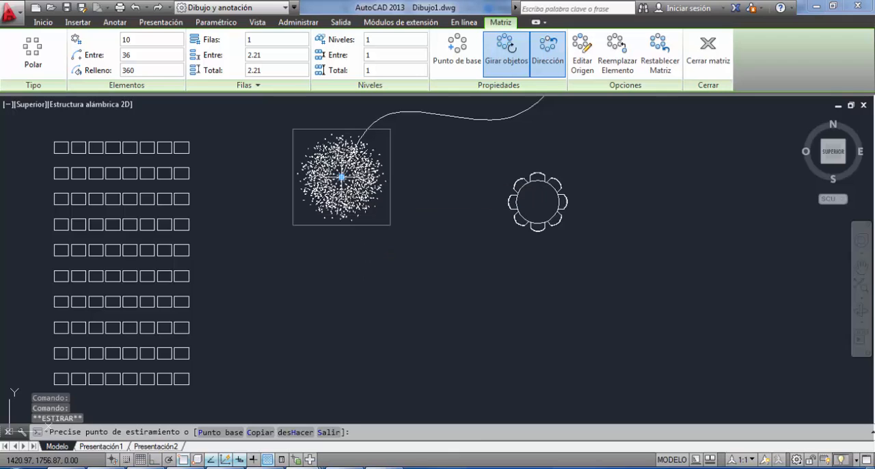
middle_click_drag(359, 195, 359, 272)
scroll(359, 272, "down", 2)
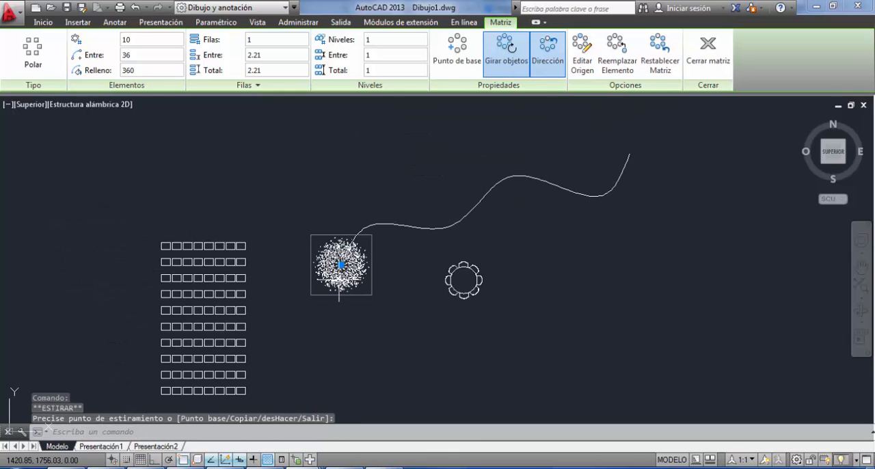
key("Escape")
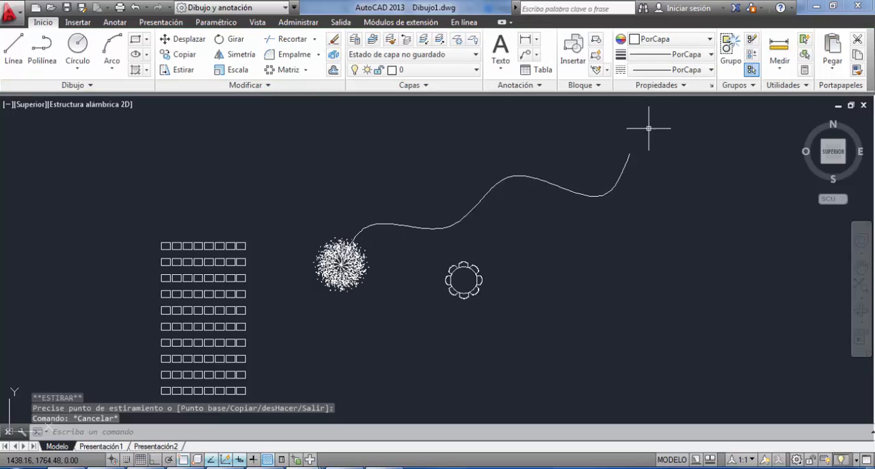
Create a path array of the grouped tree, using the wavy spline as the path curve.
left_click(306, 69)
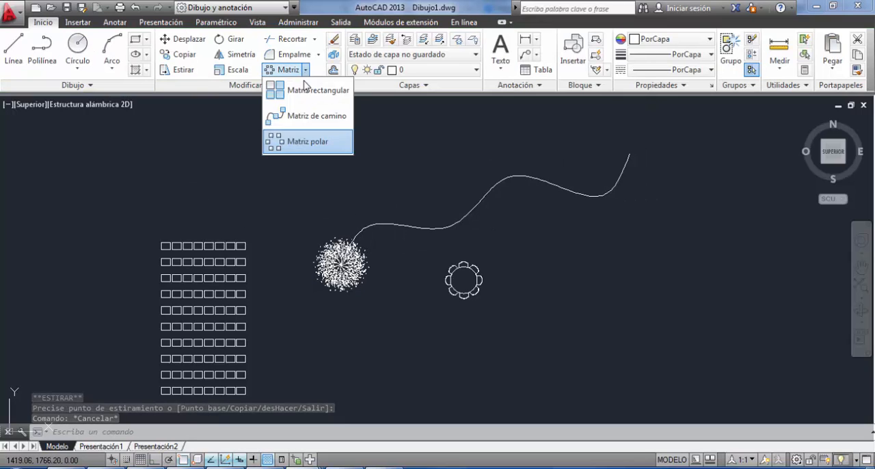
left_click(302, 119)
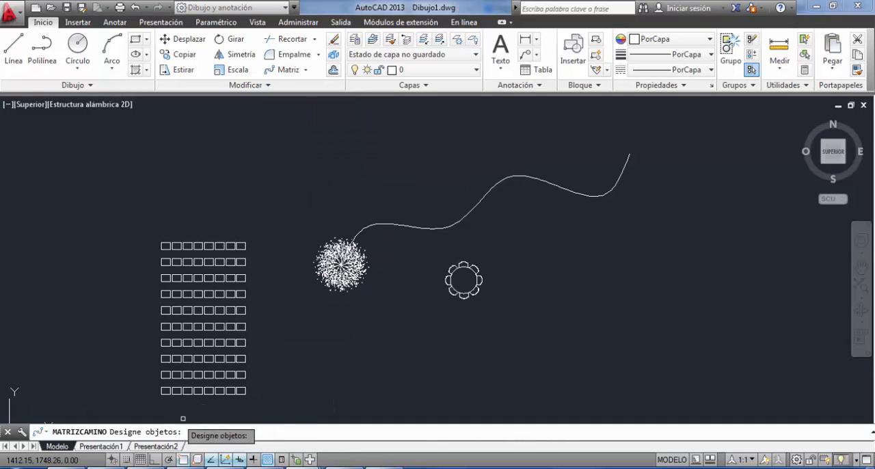
left_click(322, 251)
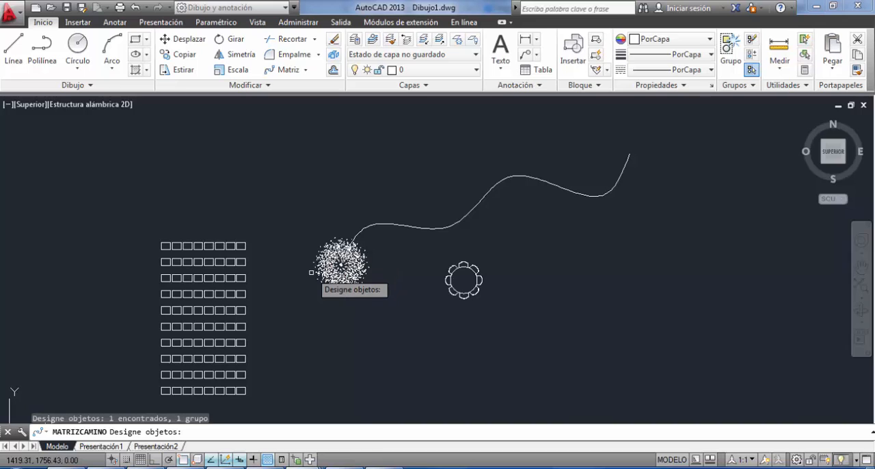
key("Return")
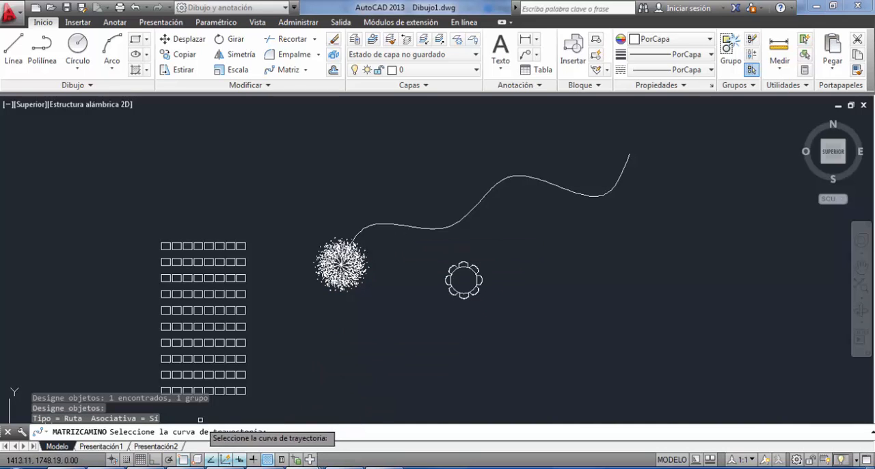
left_click(471, 209)
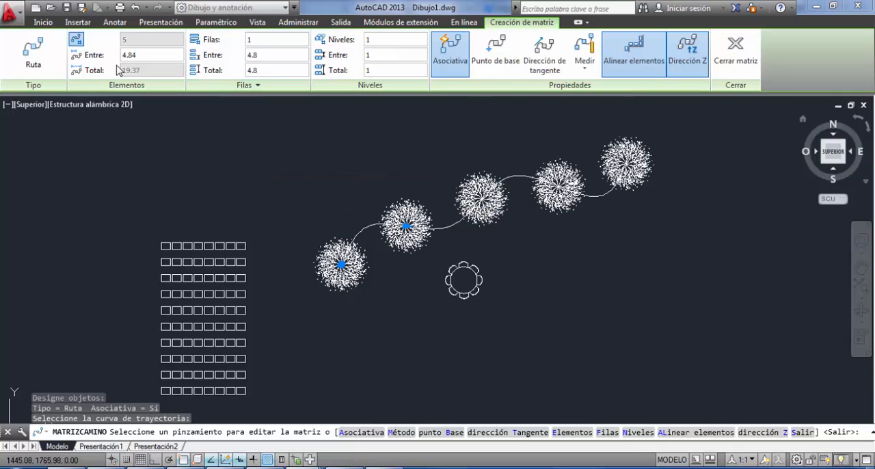
Set the spacing between items in the tree path array to 3 and finish the array.
left_click(149, 55)
type("3")
key("Return")
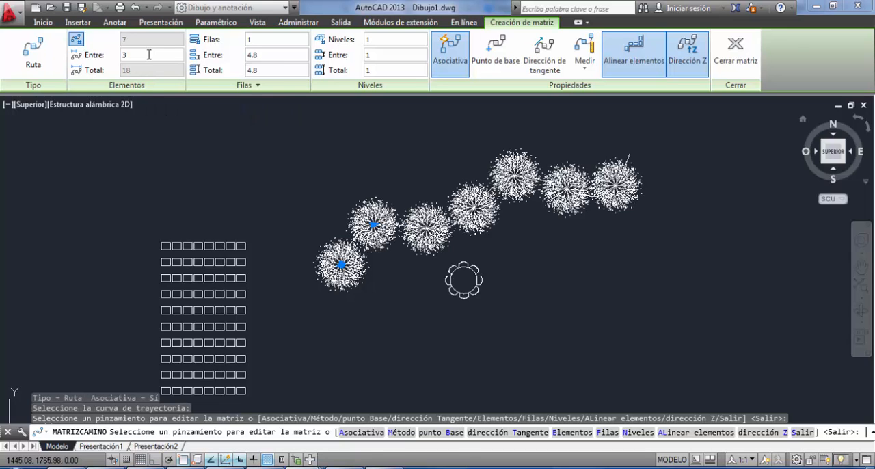
key("Return")
scroll(300, 219, "down", 2)
mouse_move(293, 244)
middle_mouse_down()
mouse_move(345, 219)
mouse_move(575, 184)
middle_mouse_up()
scroll(344, 219, "down", 3)
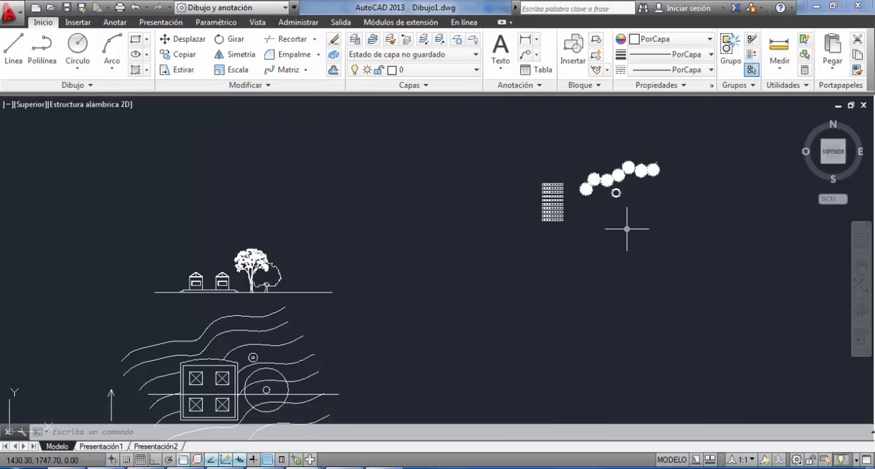
scroll(625, 227, "up", 6)
mouse_move(611, 116)
middle_mouse_down()
mouse_move(386, 321)
mouse_move(355, 326)
mouse_move(613, 237)
mouse_move(471, 228)
mouse_move(391, 269)
middle_mouse_up()
scroll(355, 326, "up", 4)
scroll(390, 269, "up", 2)
left_click(386, 240)
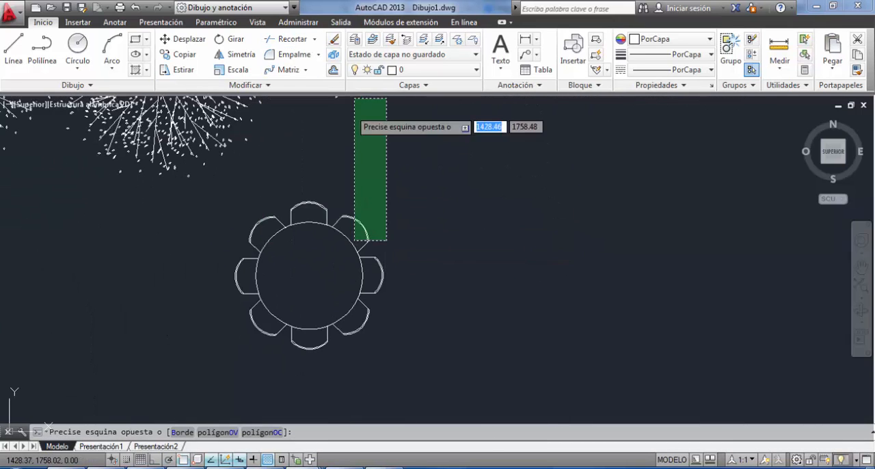
left_click(354, 102)
key("Escape")
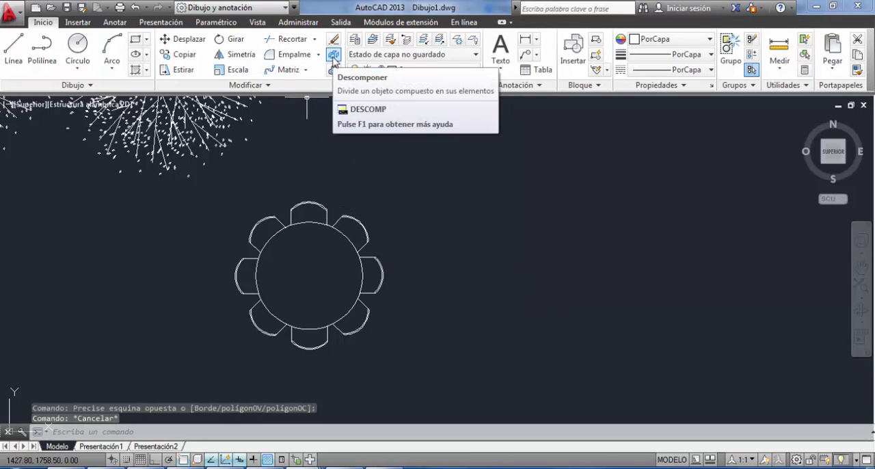
Explode the polar array of chairs around the round table.
left_click(327, 212)
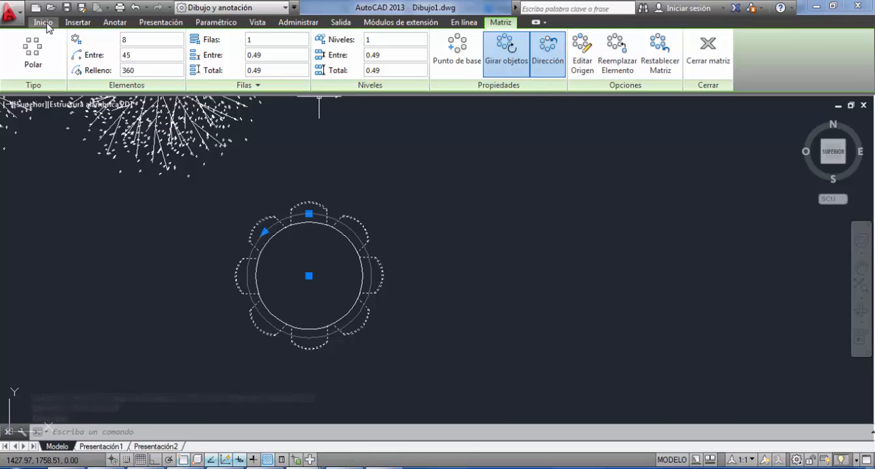
left_click(45, 23)
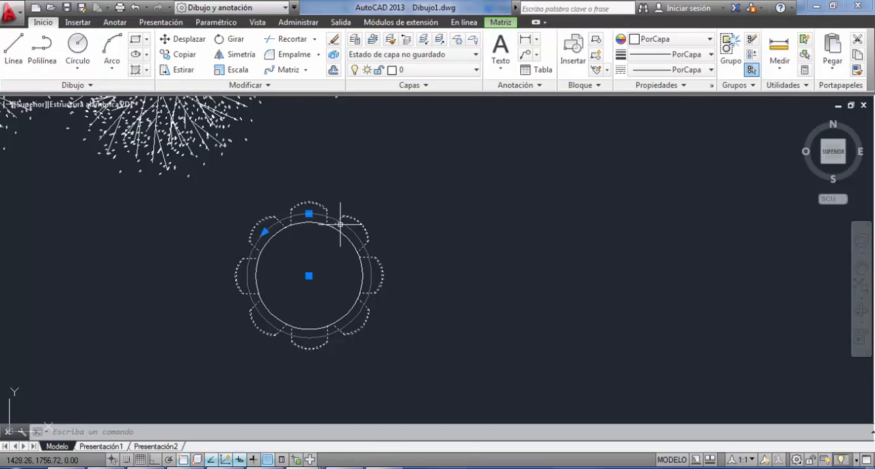
left_click(335, 55)
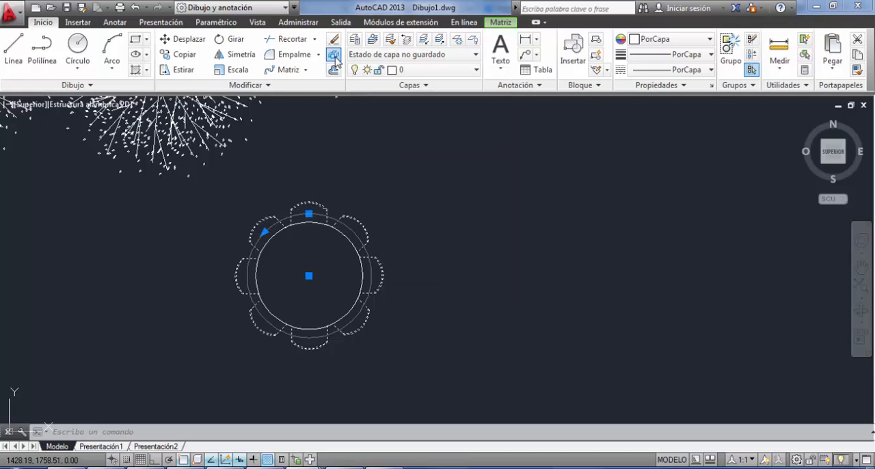
Check the exploded chair array by selecting its separate chair lines and arcs and the table circle, then clear the selection.
left_click(354, 234)
left_click(336, 221)
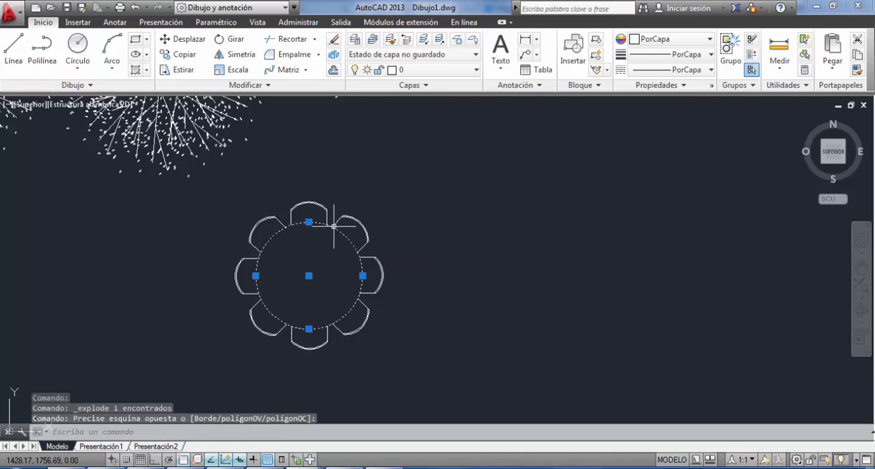
left_click(311, 215)
left_click(297, 190)
left_click(268, 206)
left_click(221, 248)
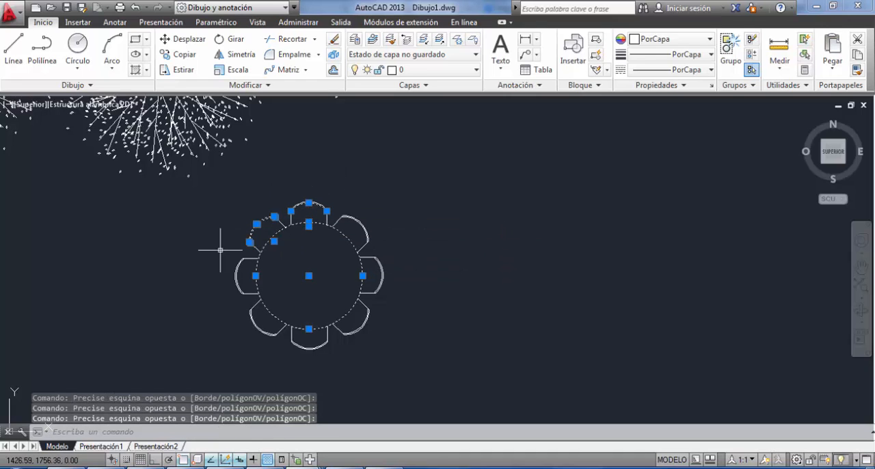
left_click(219, 274)
left_click(223, 330)
left_click(416, 207)
left_click(252, 339)
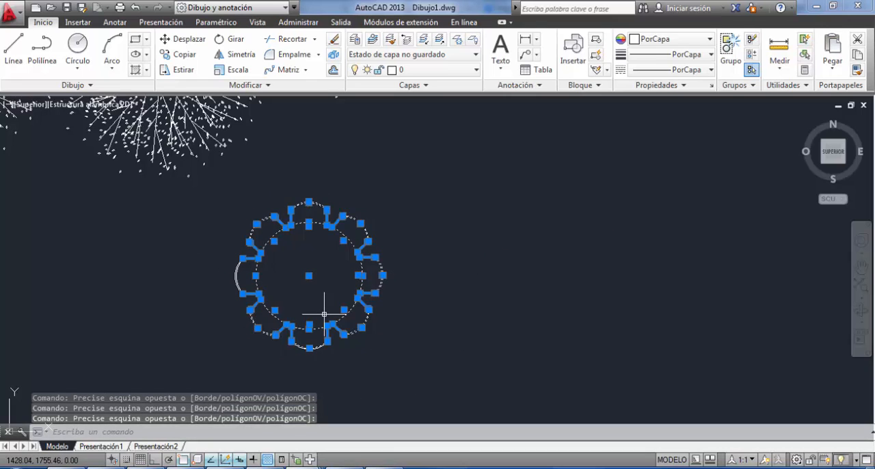
key("Escape")
key("Escape")
Delete the wavy spline running beneath the row of trees.
scroll(410, 233, "down", 4)
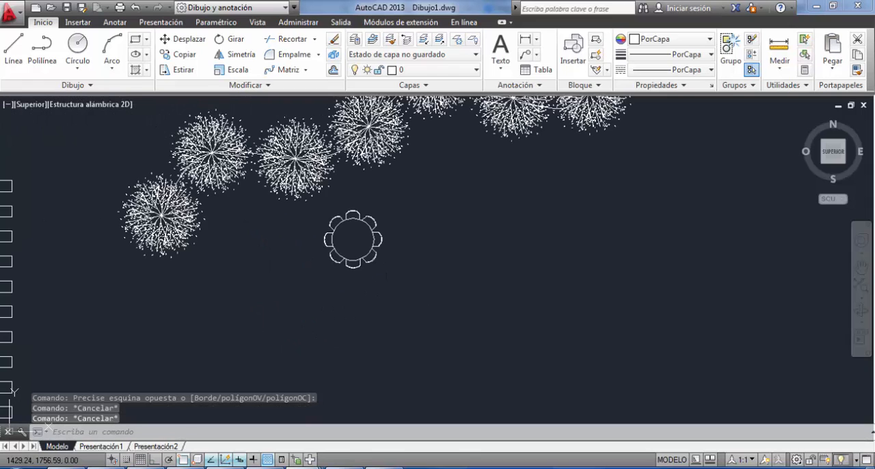
scroll(410, 183, "up", 7)
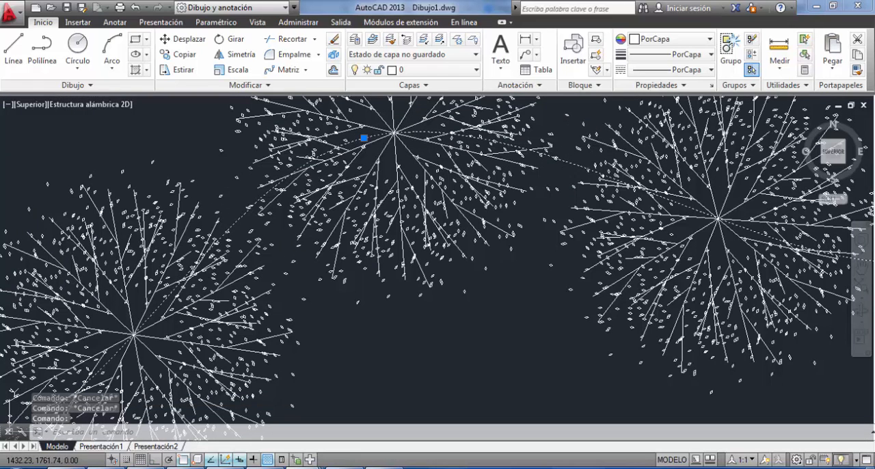
key("Delete")
scroll(567, 146, "down", 5)
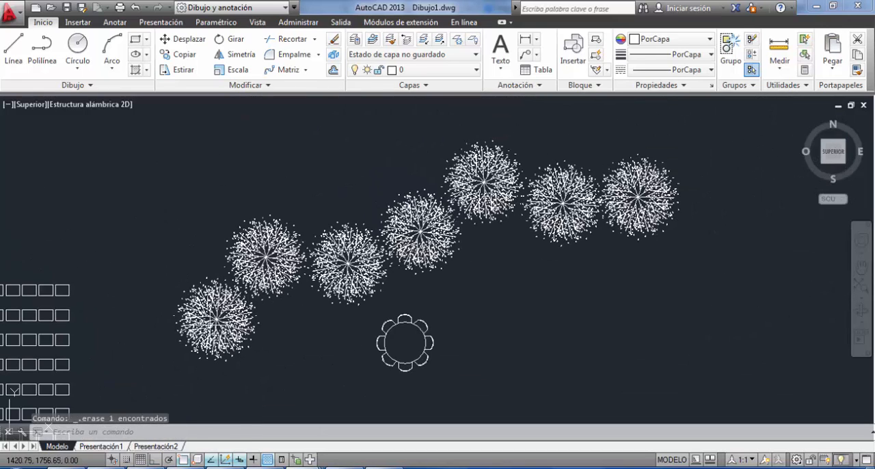
Try widening the tree path array's item spacing to 14.84 with its spacing grip, and undo the change.
left_click(634, 199)
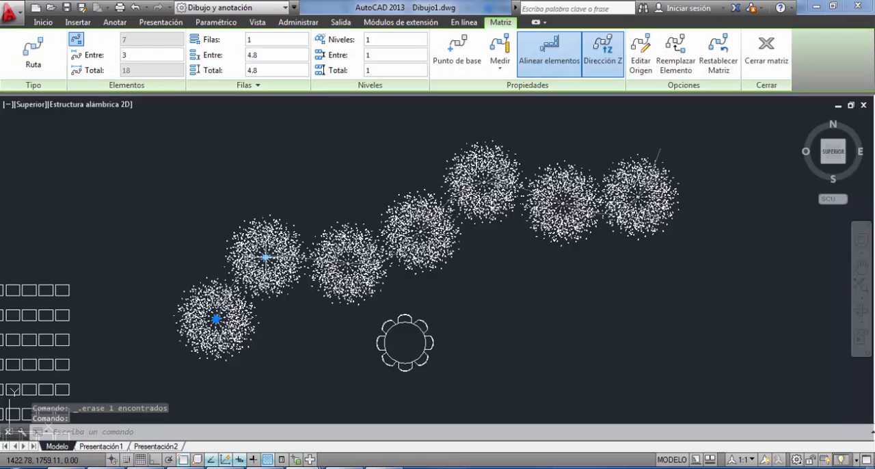
left_click(265, 257)
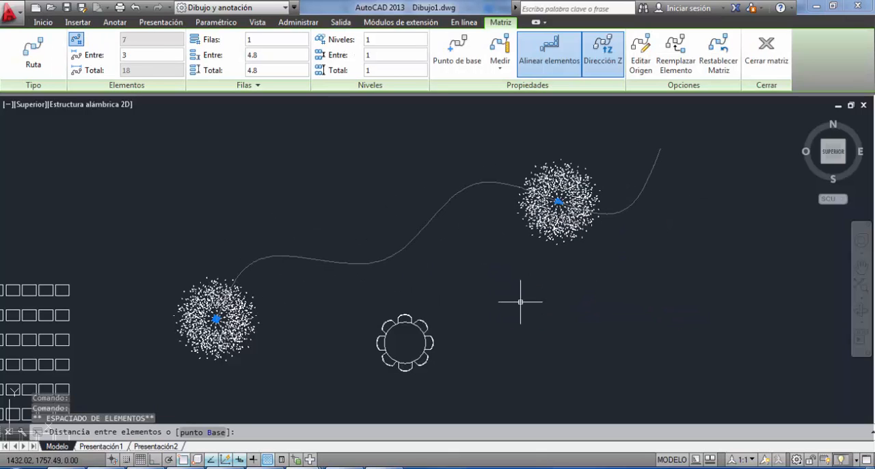
left_click(520, 301)
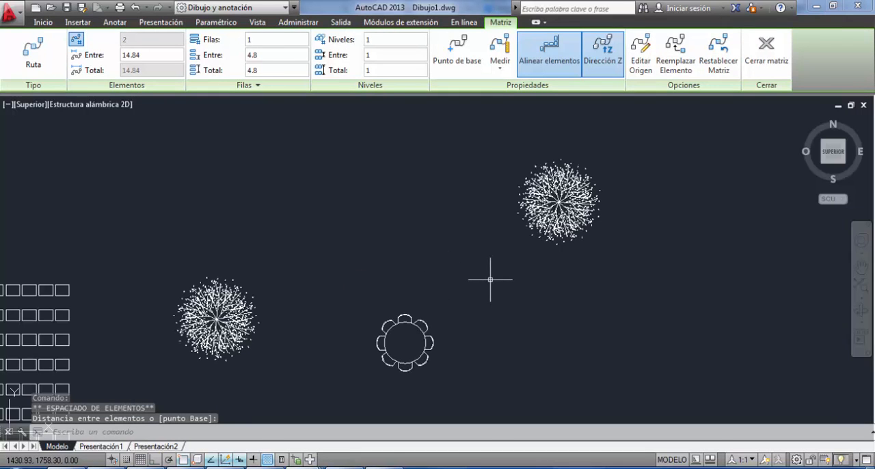
key("ctrl+z")
key("ctrl+z")
key("ctrl+z")
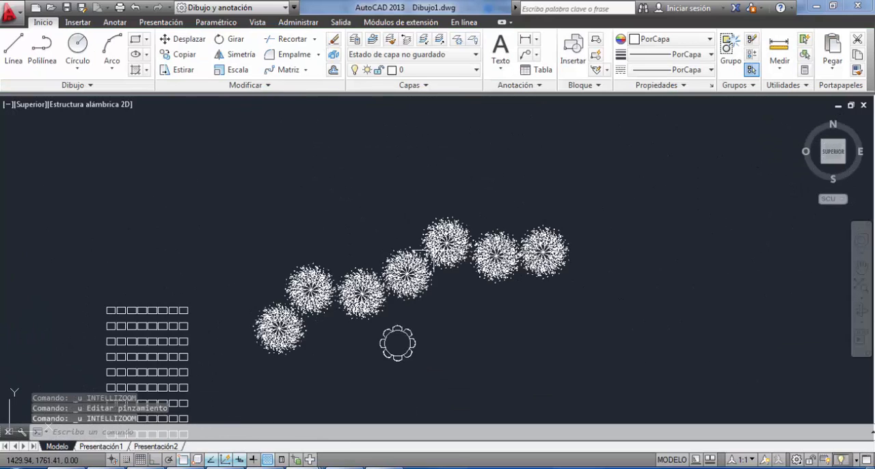
Examine the earlier drawing of the plan with contour lines and the elevation with trees.
scroll(437, 257, "down", 2)
scroll(448, 267, "down", 5)
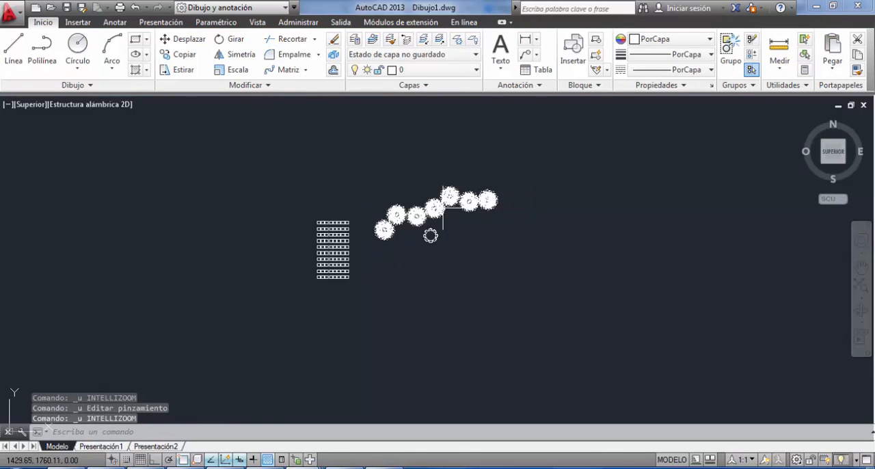
mouse_move(357, 192)
middle_mouse_down()
mouse_move(384, 192)
mouse_move(398, 153)
middle_mouse_up()
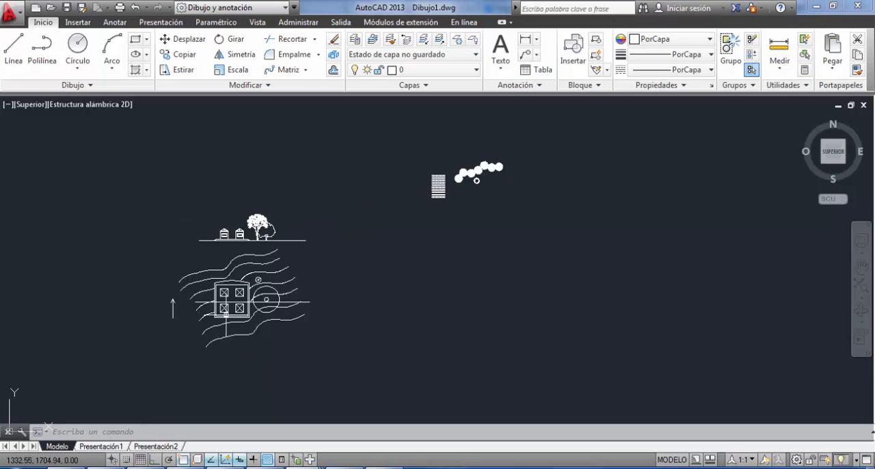
scroll(209, 288, "up", 8)
mouse_move(219, 309)
middle_mouse_down()
mouse_move(236, 322)
mouse_move(217, 220)
middle_mouse_up()
scroll(219, 236, "down", 4)
middle_click_drag(320, 225, 360, 272)
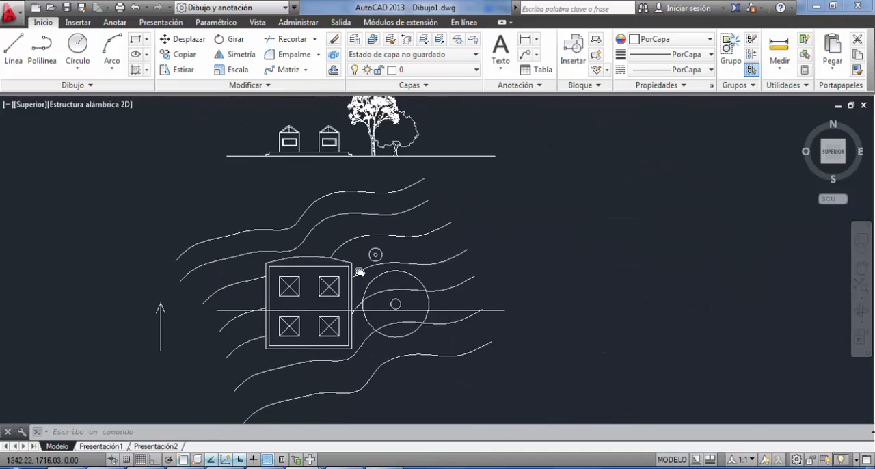
scroll(359, 271, "down", 4)
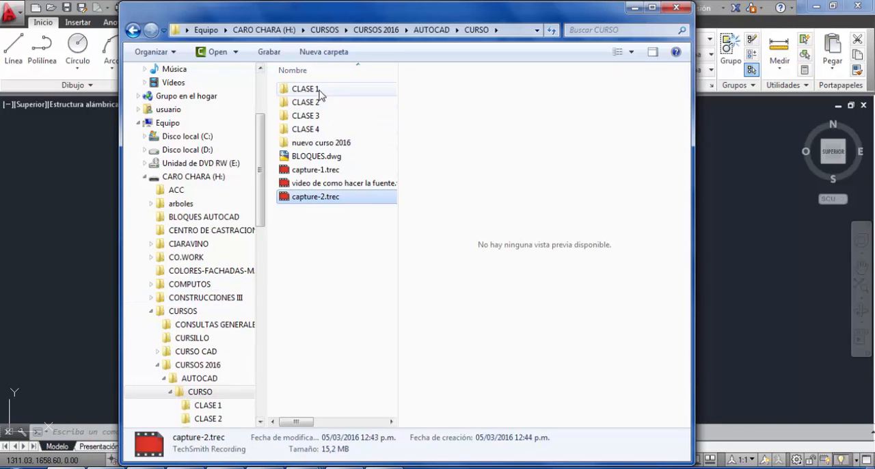
Switch to File Explorer, open TRABAJO PRACTICO.pdf from the CLASE 1 folder, and examine the house floor plan.
left_click(318, 91)
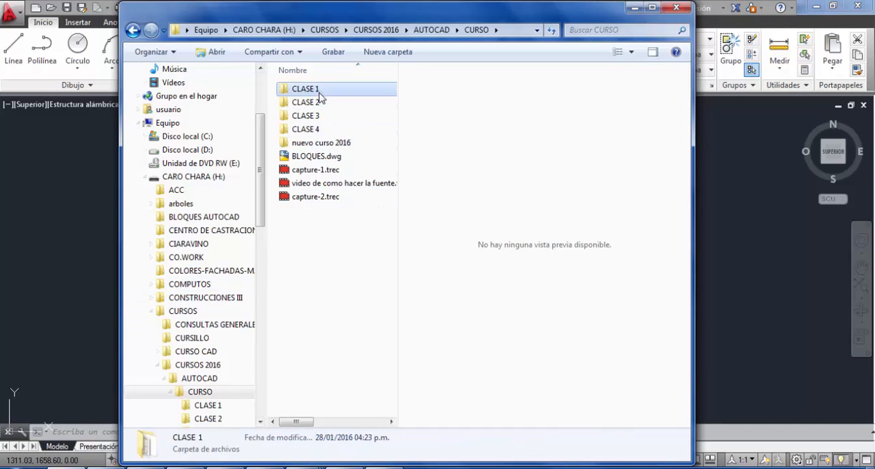
double_click(318, 90)
left_click(308, 293)
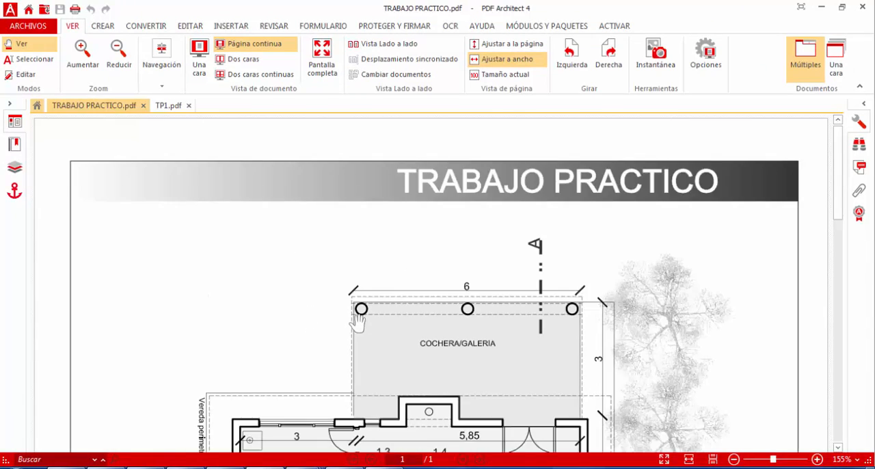
scroll(357, 322, "down", 5)
left_click_drag(361, 126, 360, 117)
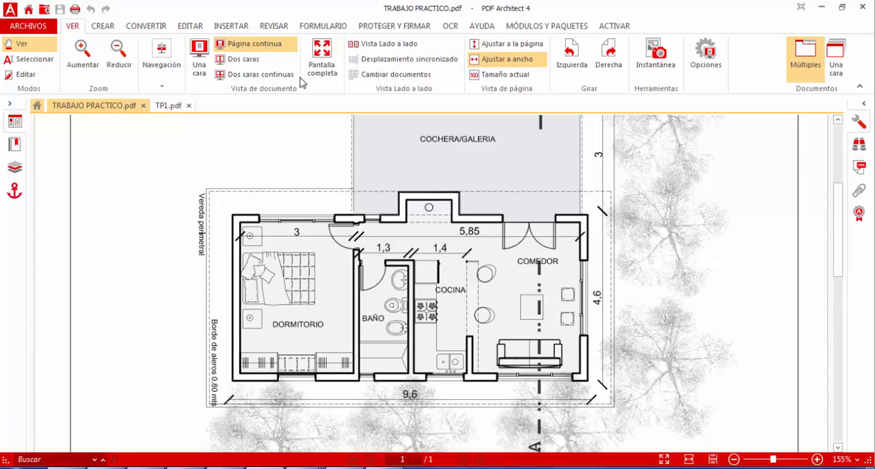
Close the PDF viewer and the File Explorer window to return to the AutoCAD drawing.
left_click(862, 8)
left_click(676, 7)
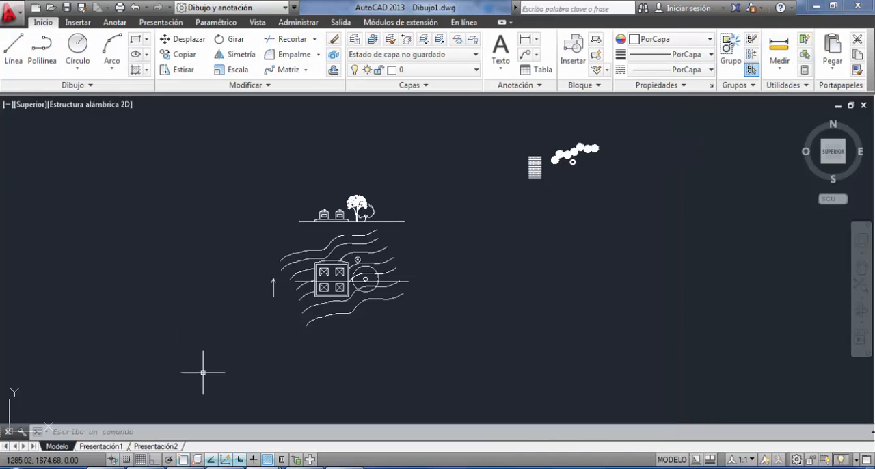
scroll(375, 227, "up", 2)
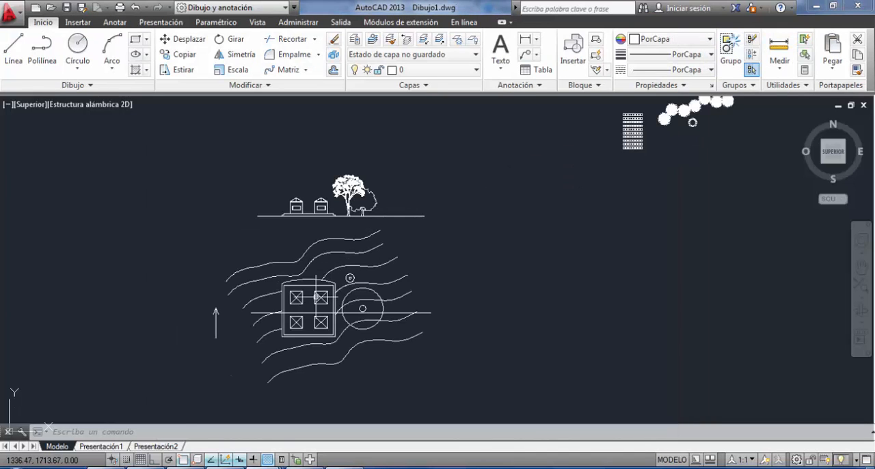